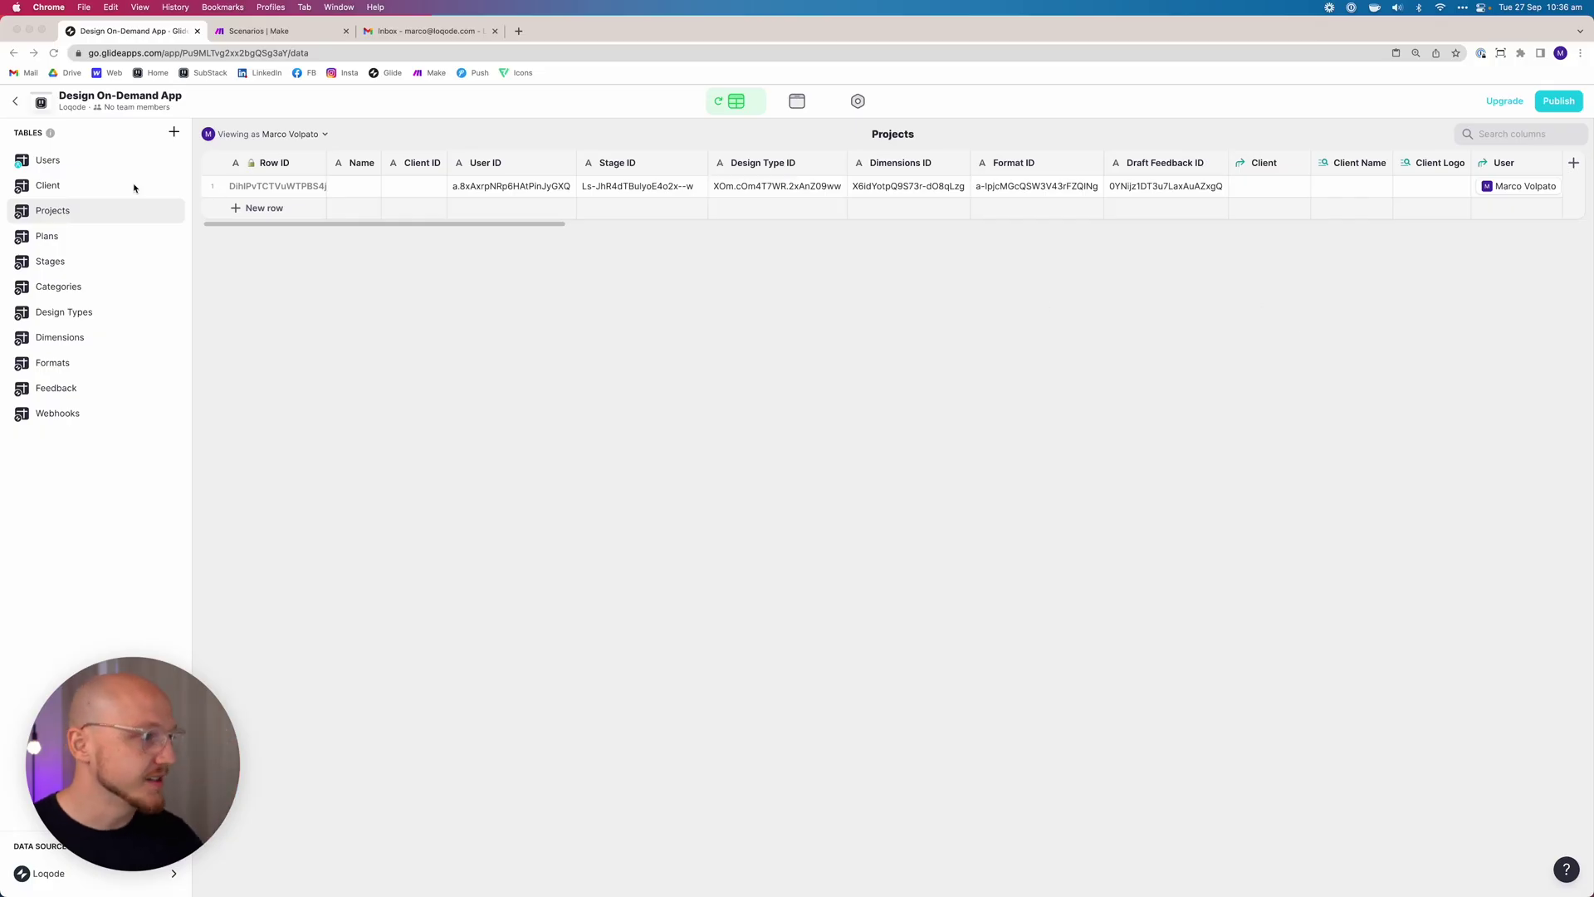
# Add a URL column named "Website" to the Client table.
pyautogui.click(94, 191)
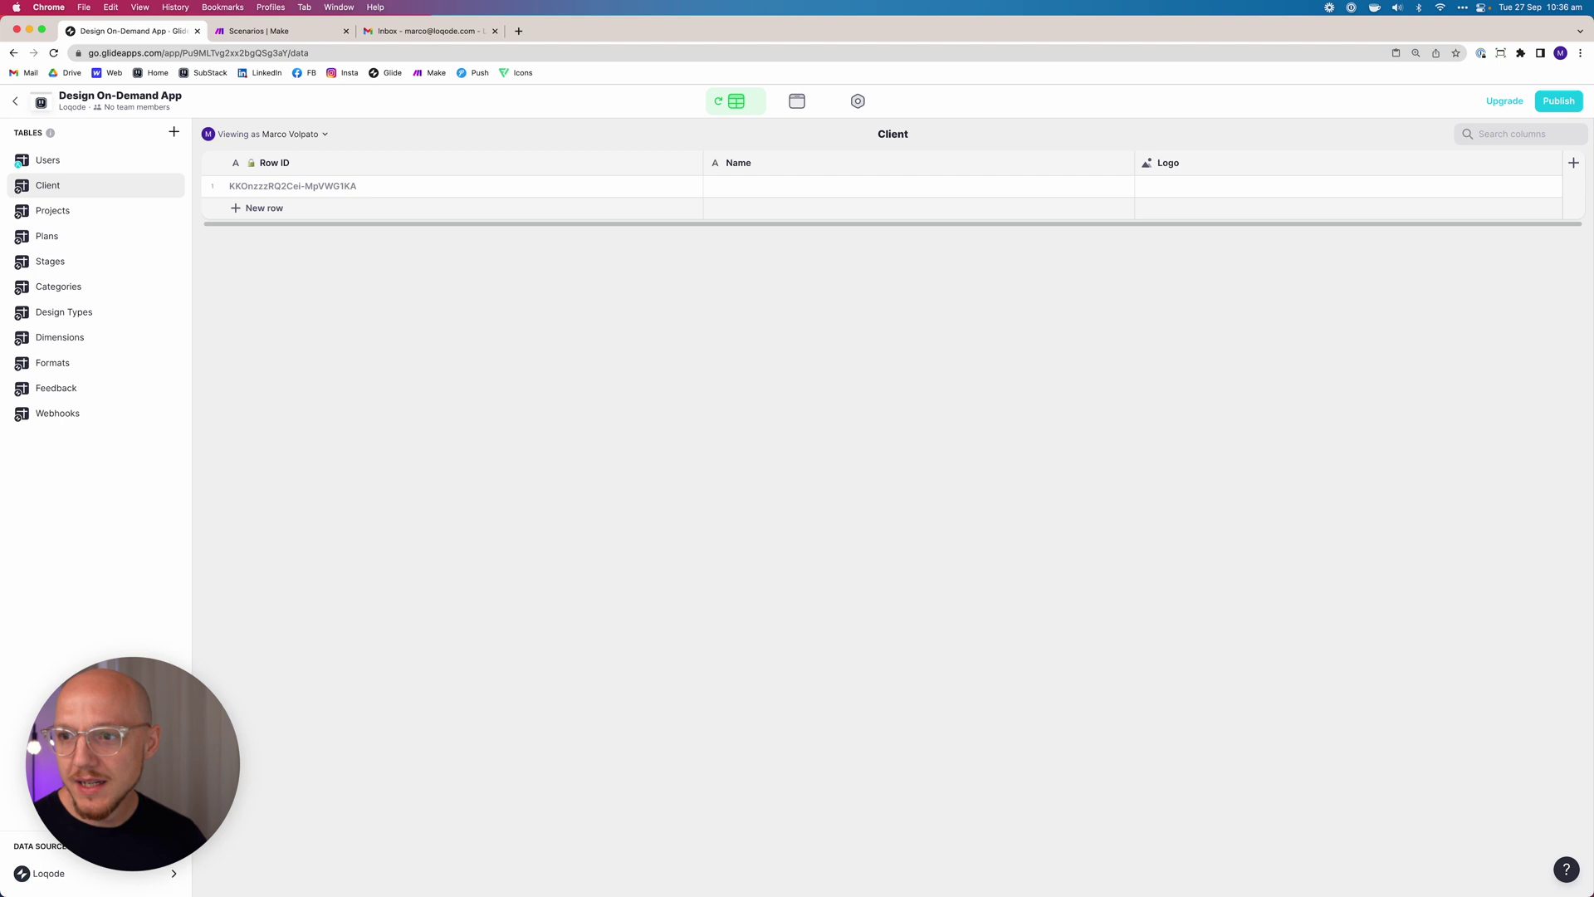
pyautogui.click(1576, 164)
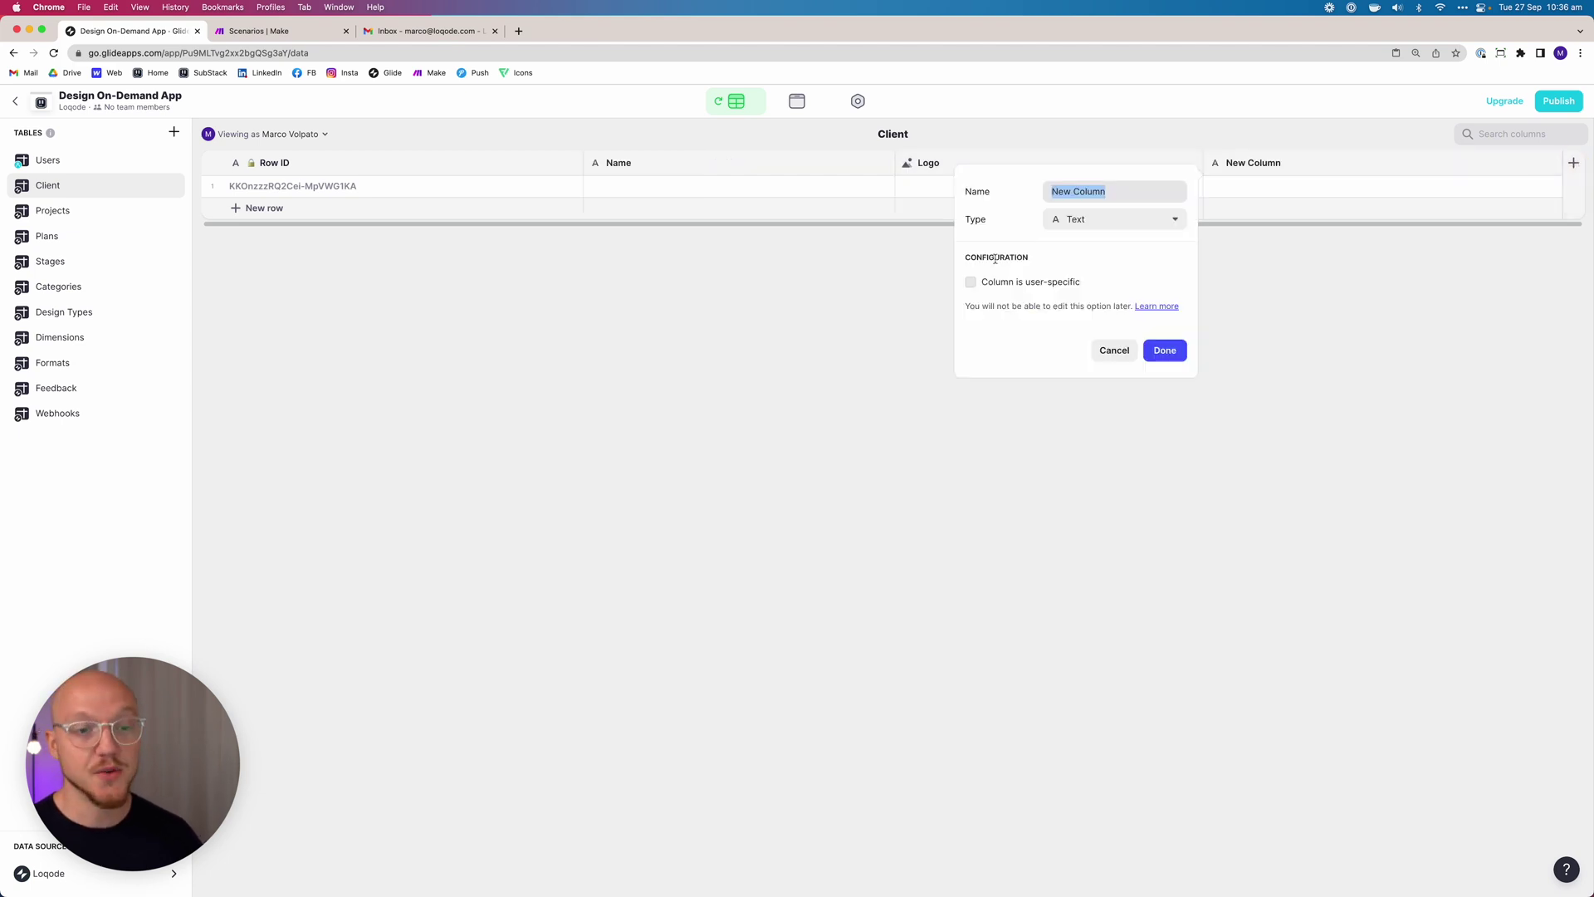
pyautogui.click(1068, 220)
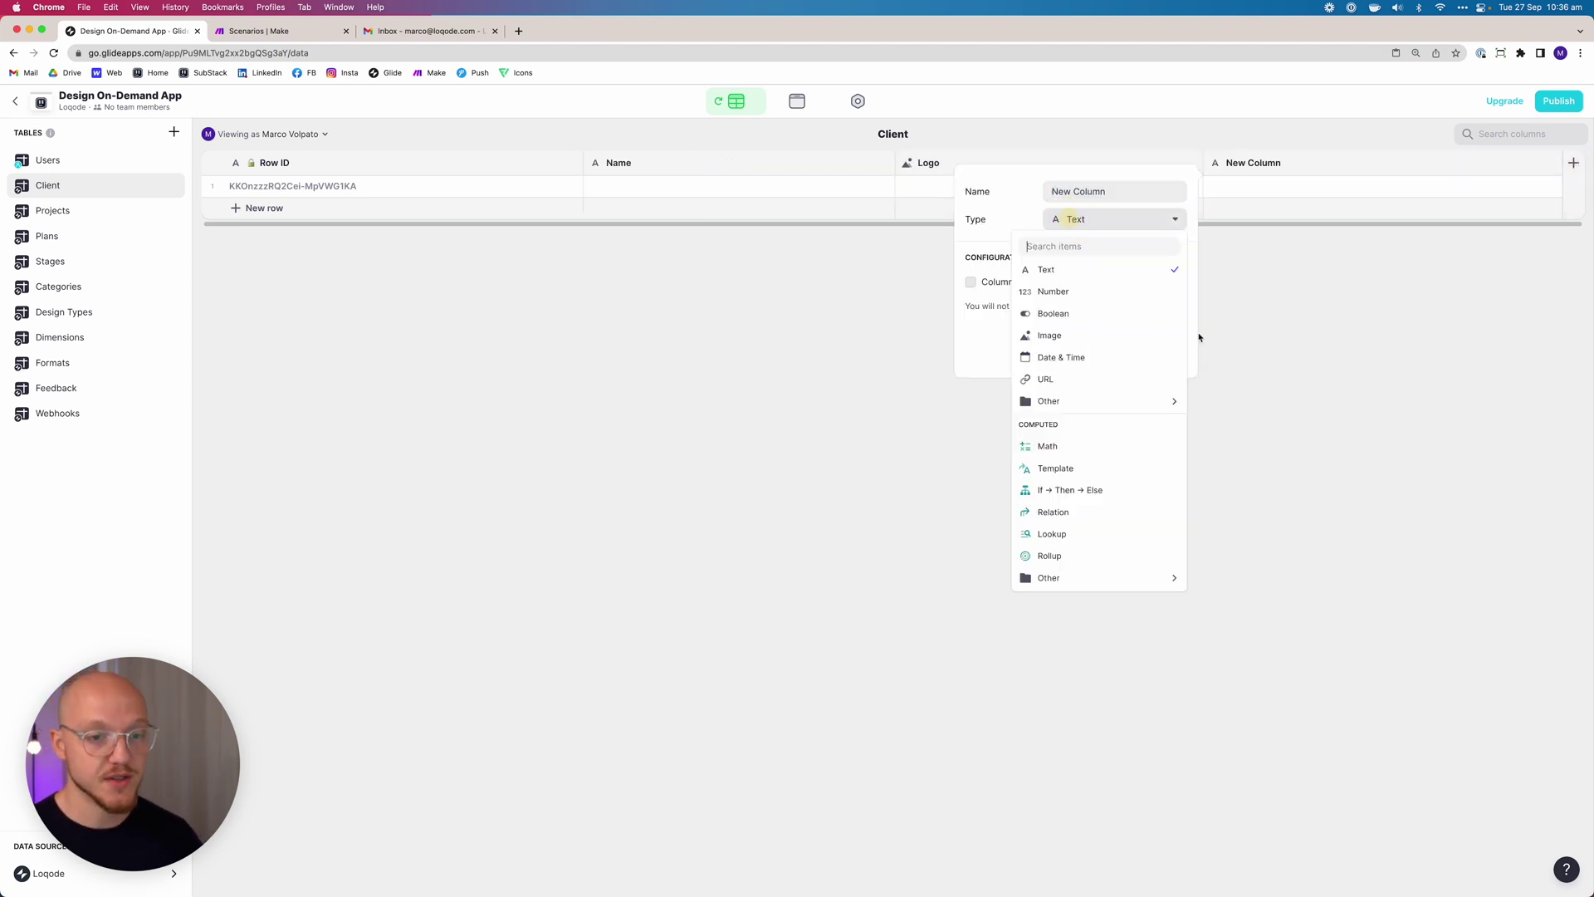
pyautogui.click(1043, 379)
pyautogui.click(1057, 189)
pyautogui.write('Website')
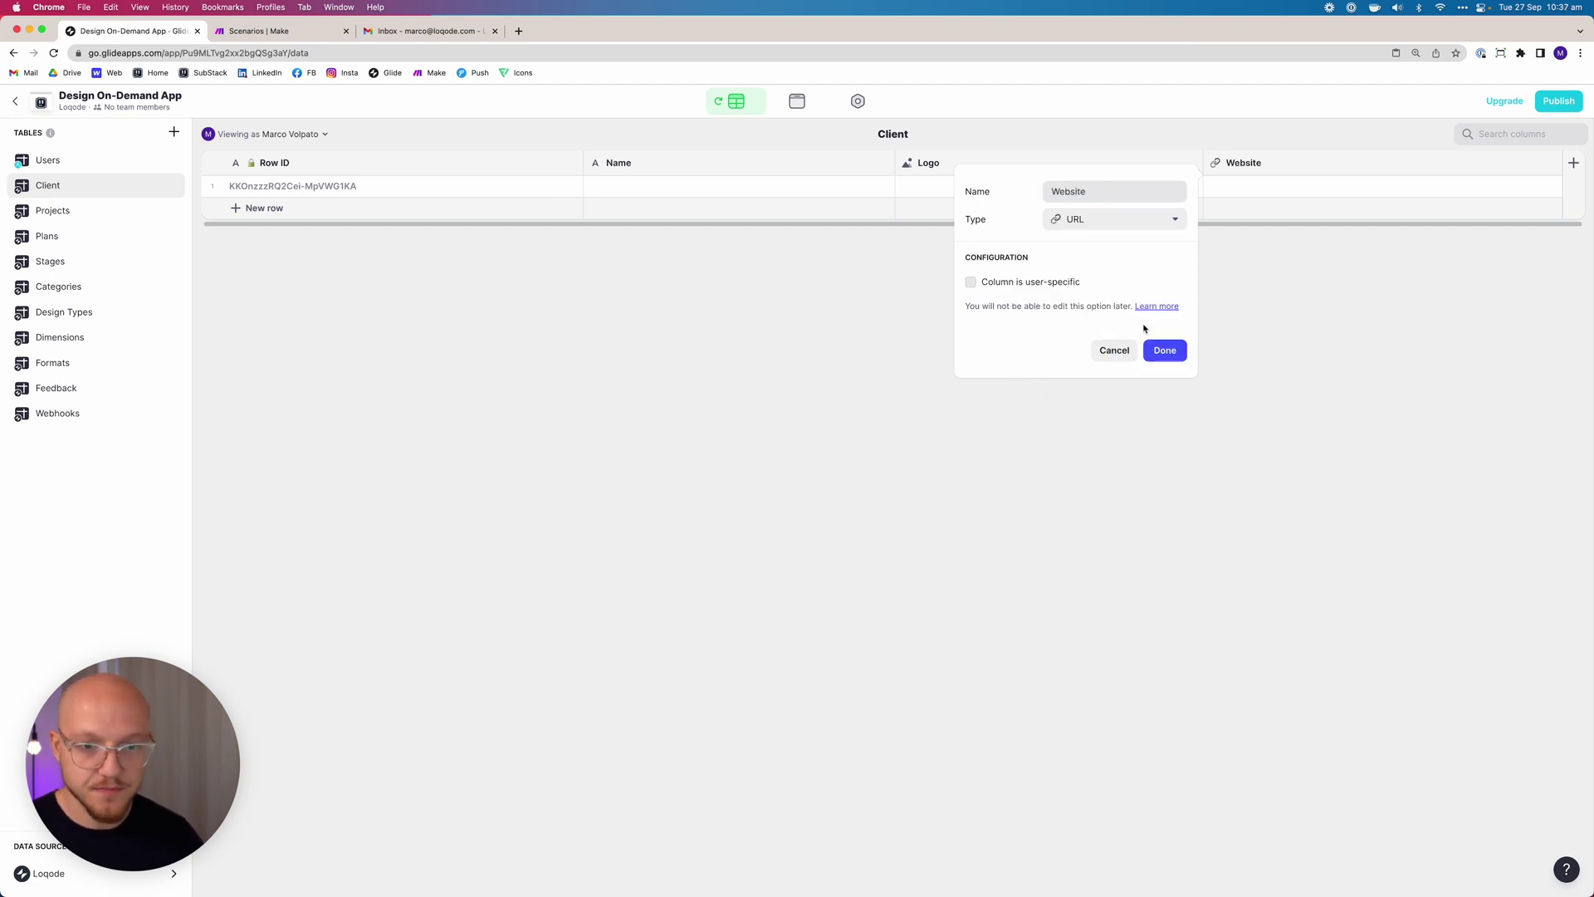
pyautogui.click(1162, 348)
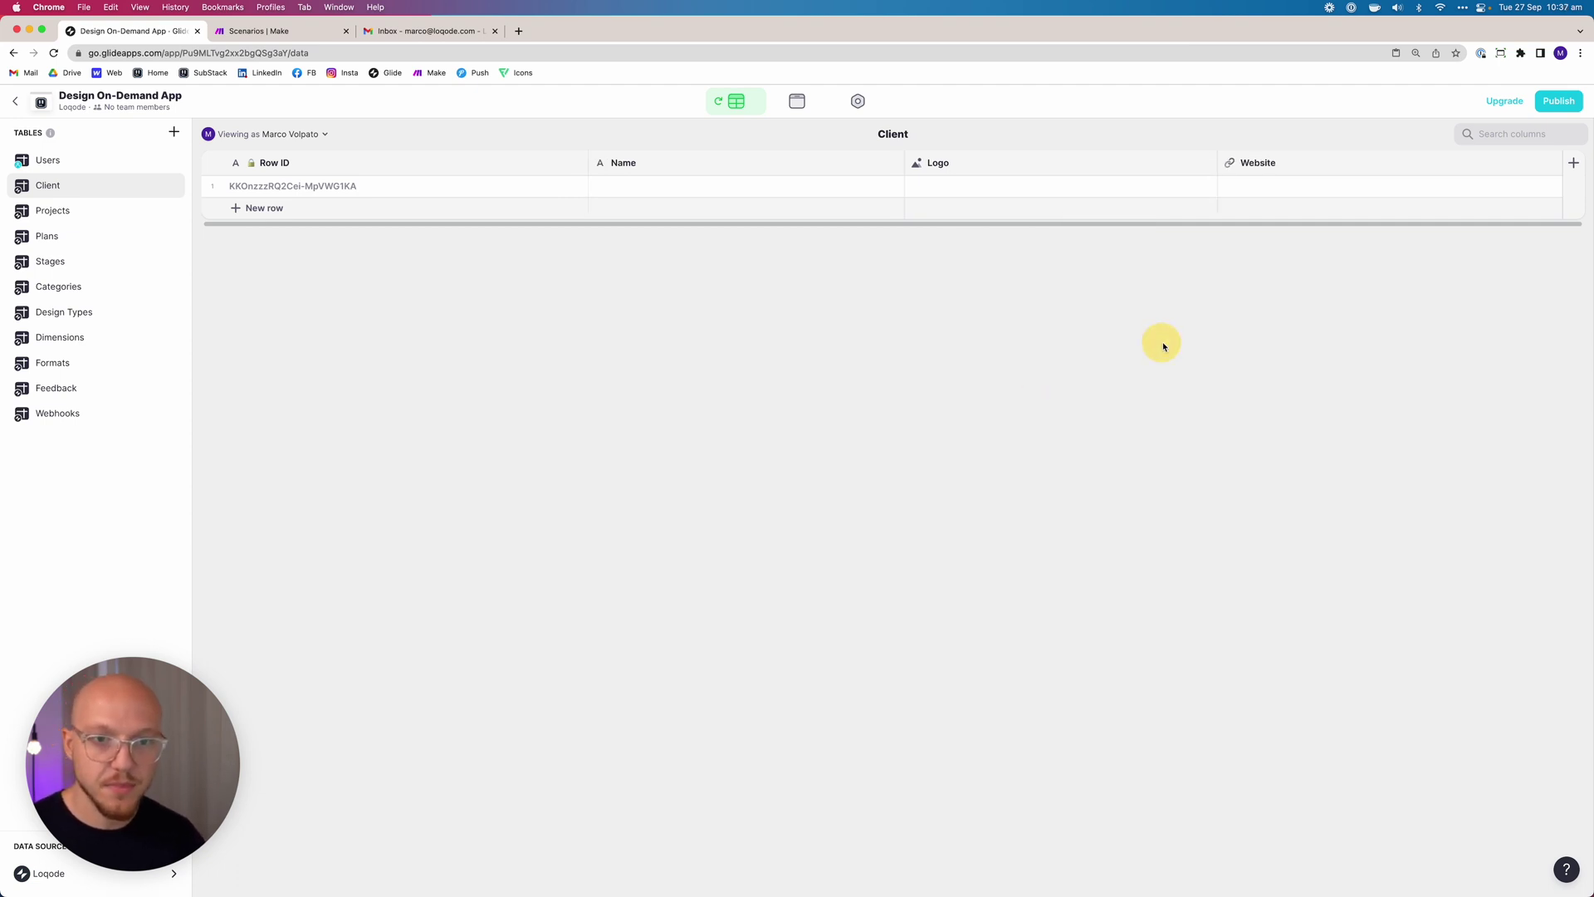
# Add a text column named "Brand Summary" to the Client table.
pyautogui.click(1574, 164)
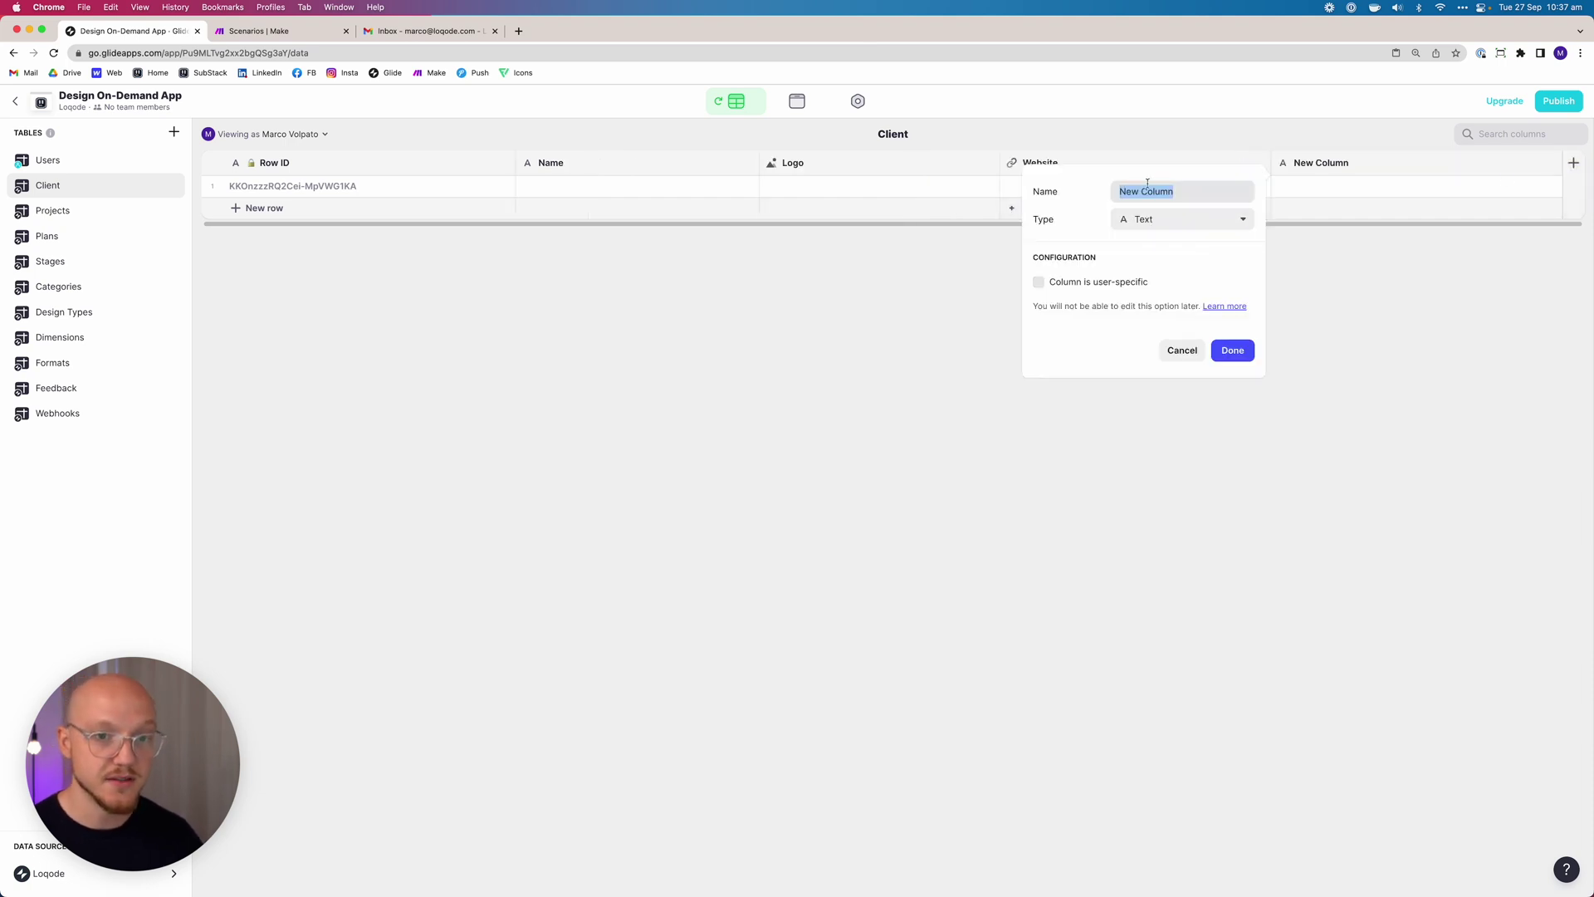
pyautogui.write('Brand')
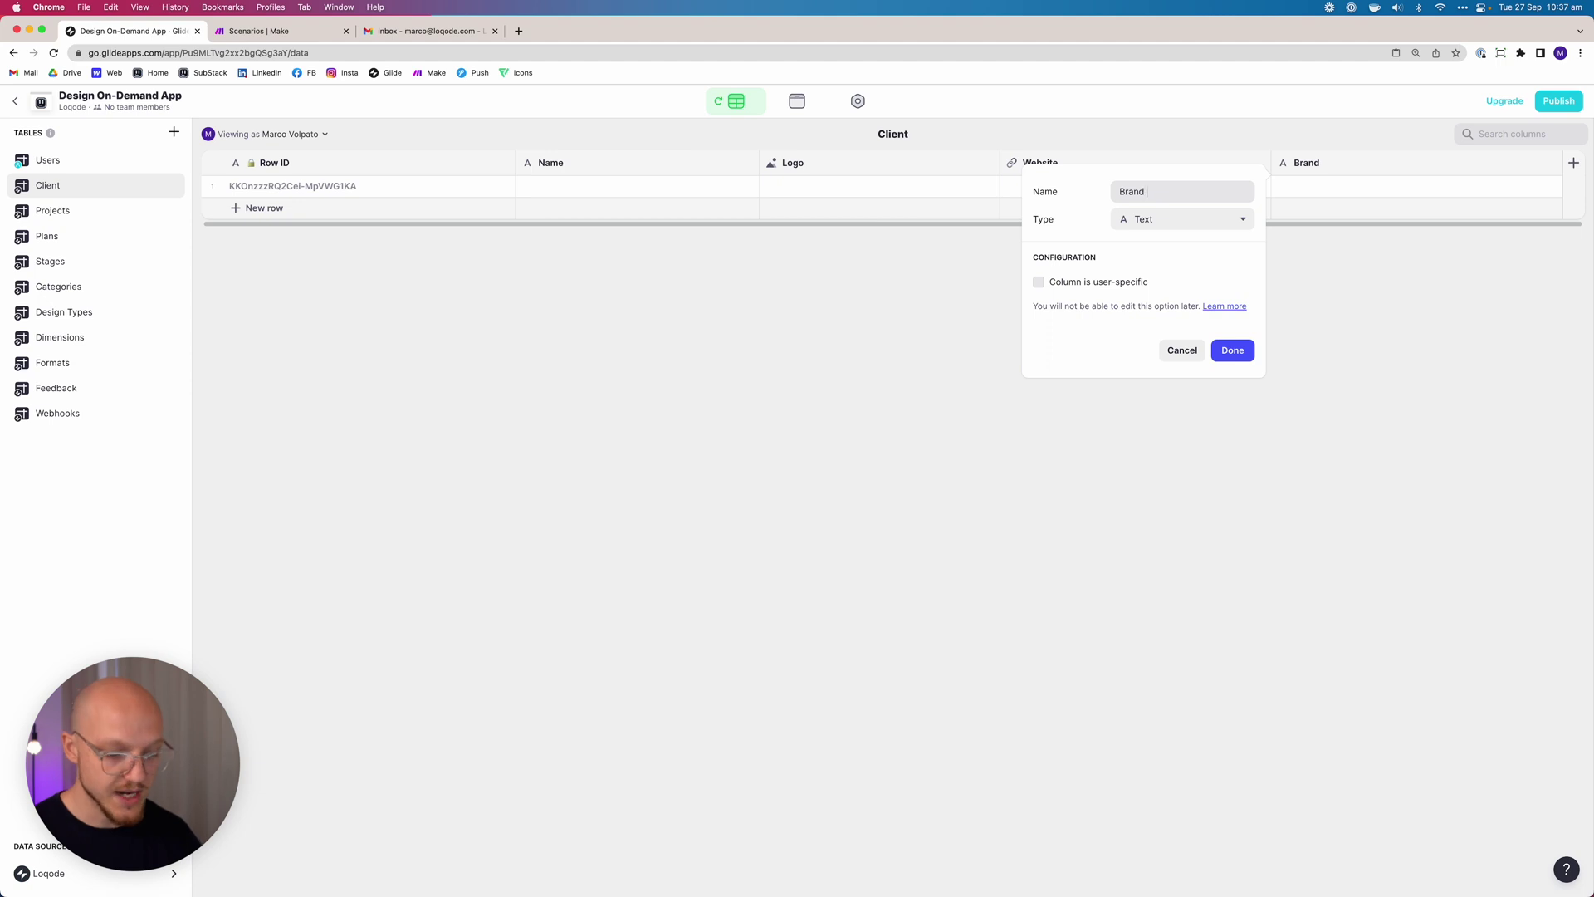
pyautogui.write(' Summary')
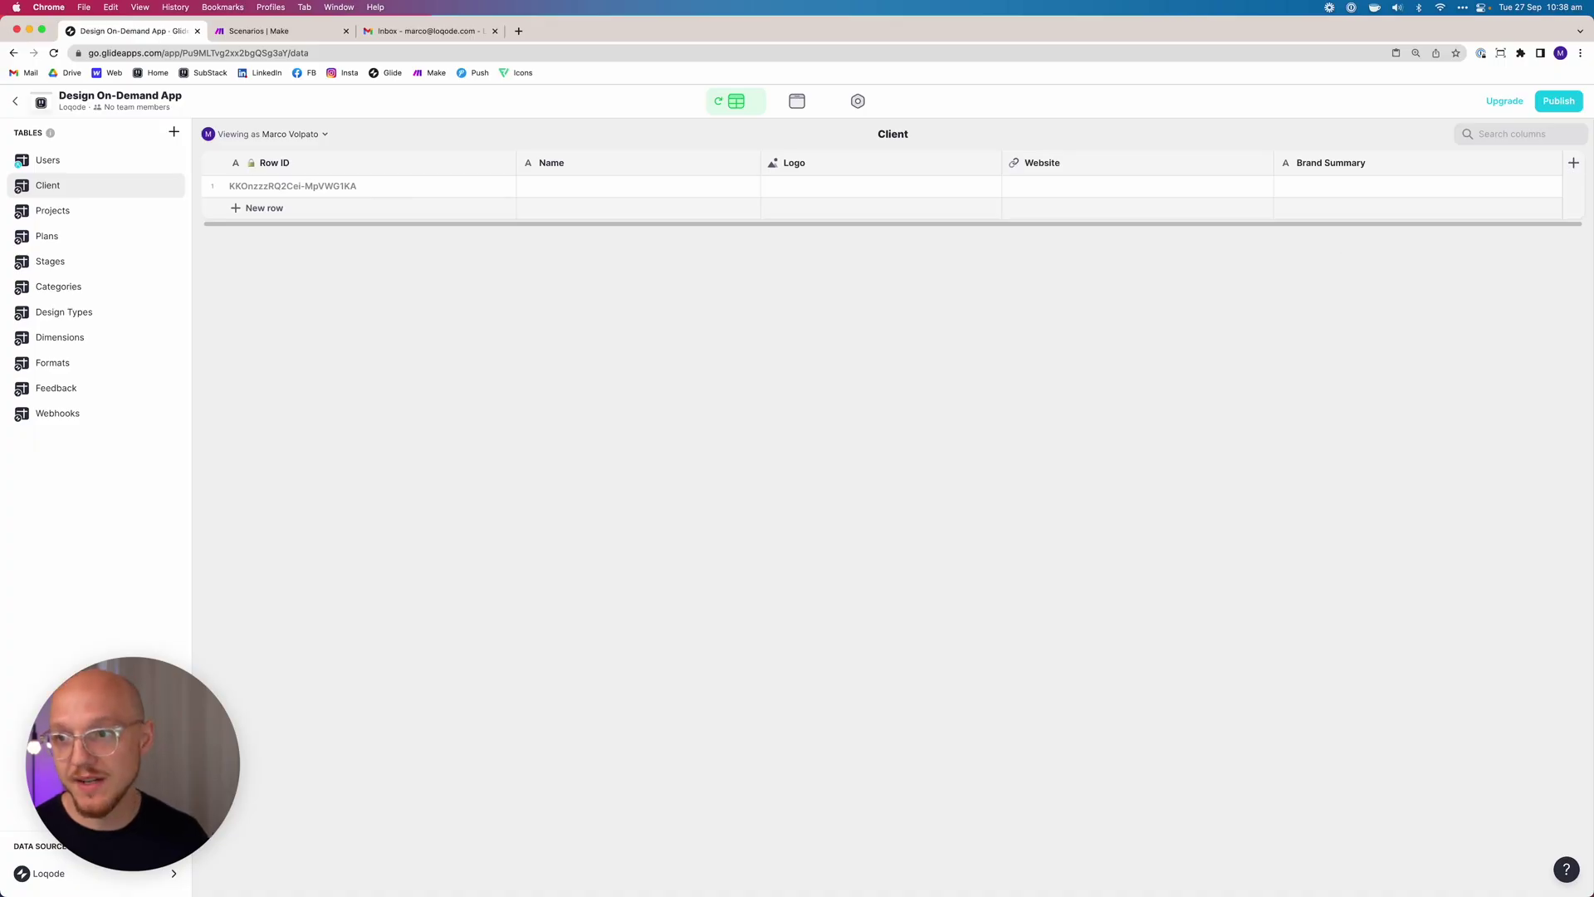
# Add a URL column named "Brand Guidelines" to the Client table.
pyautogui.click(1573, 162)
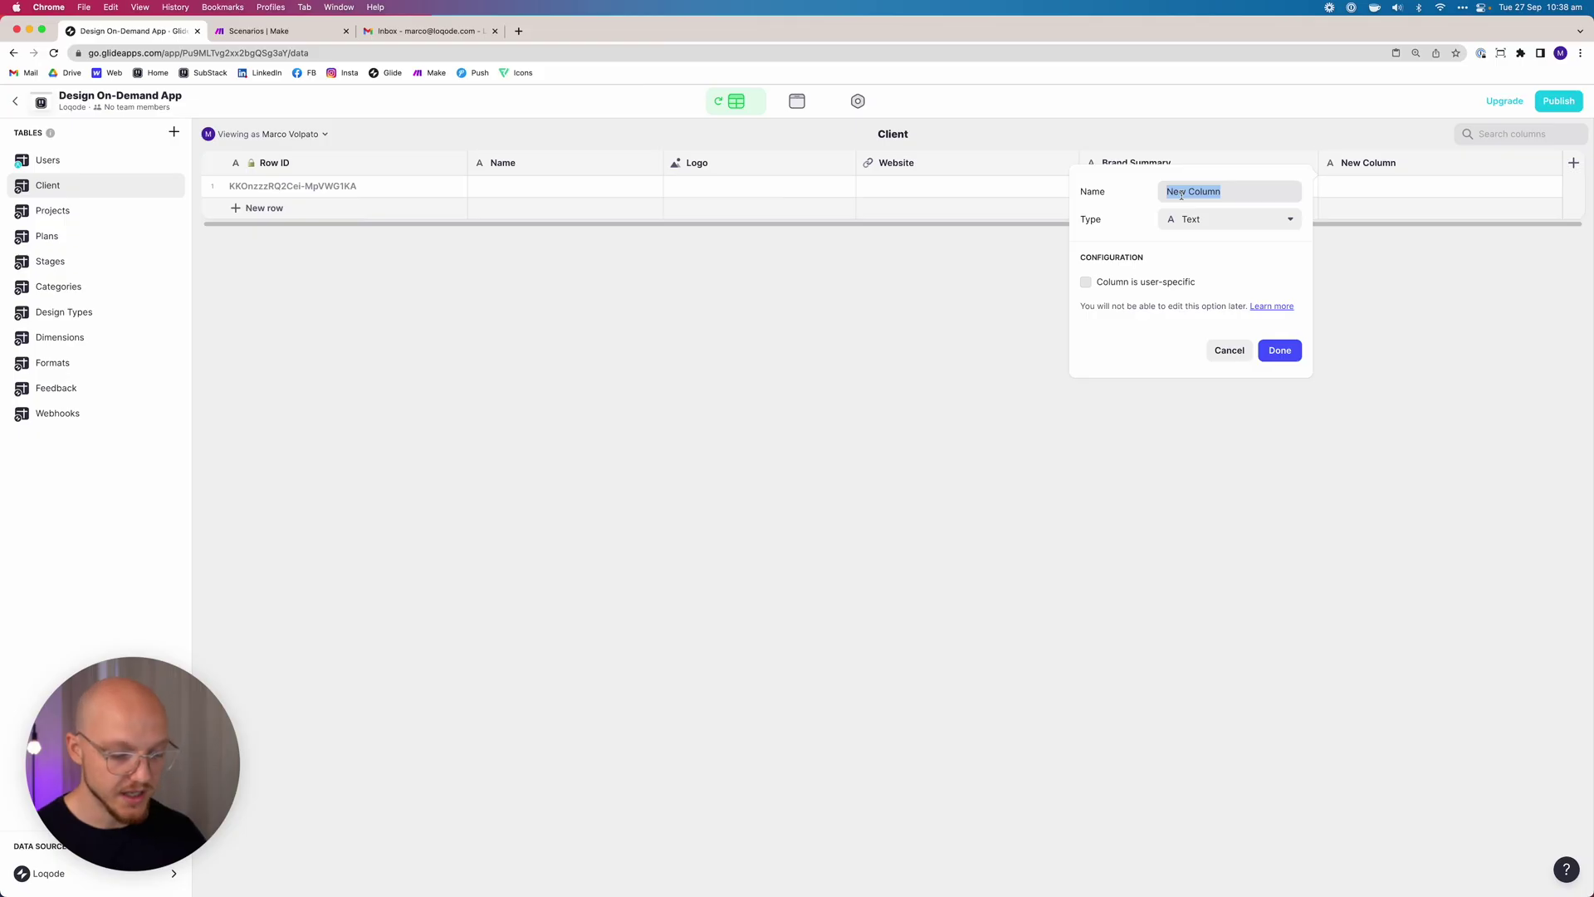
pyautogui.write('Brand Guidelines')
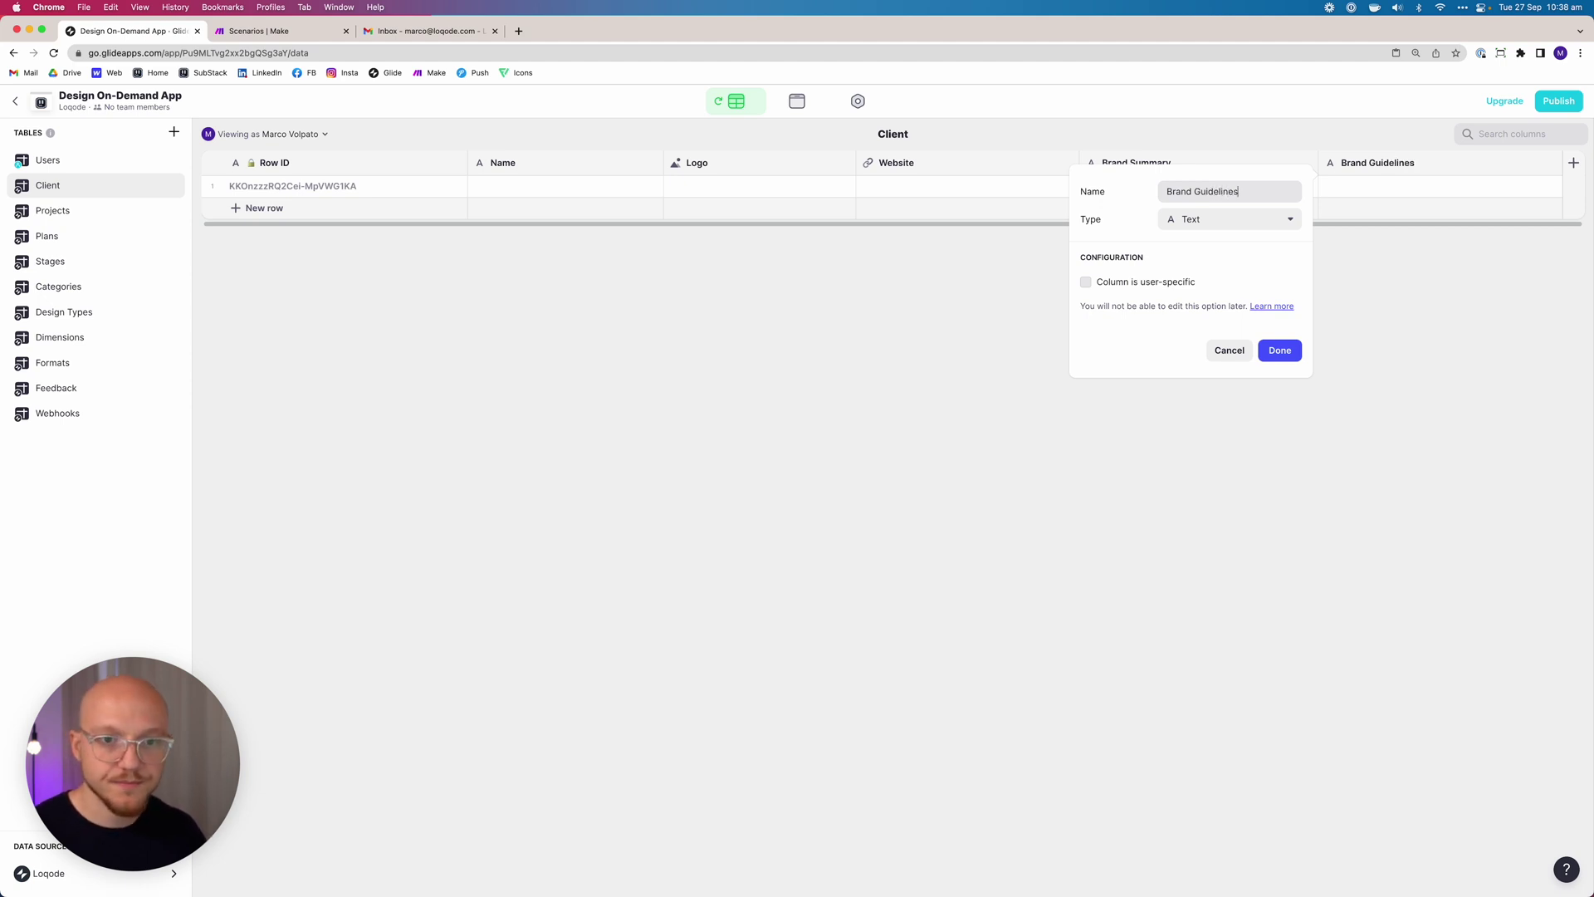
pyautogui.click(1169, 219)
pyautogui.click(1163, 379)
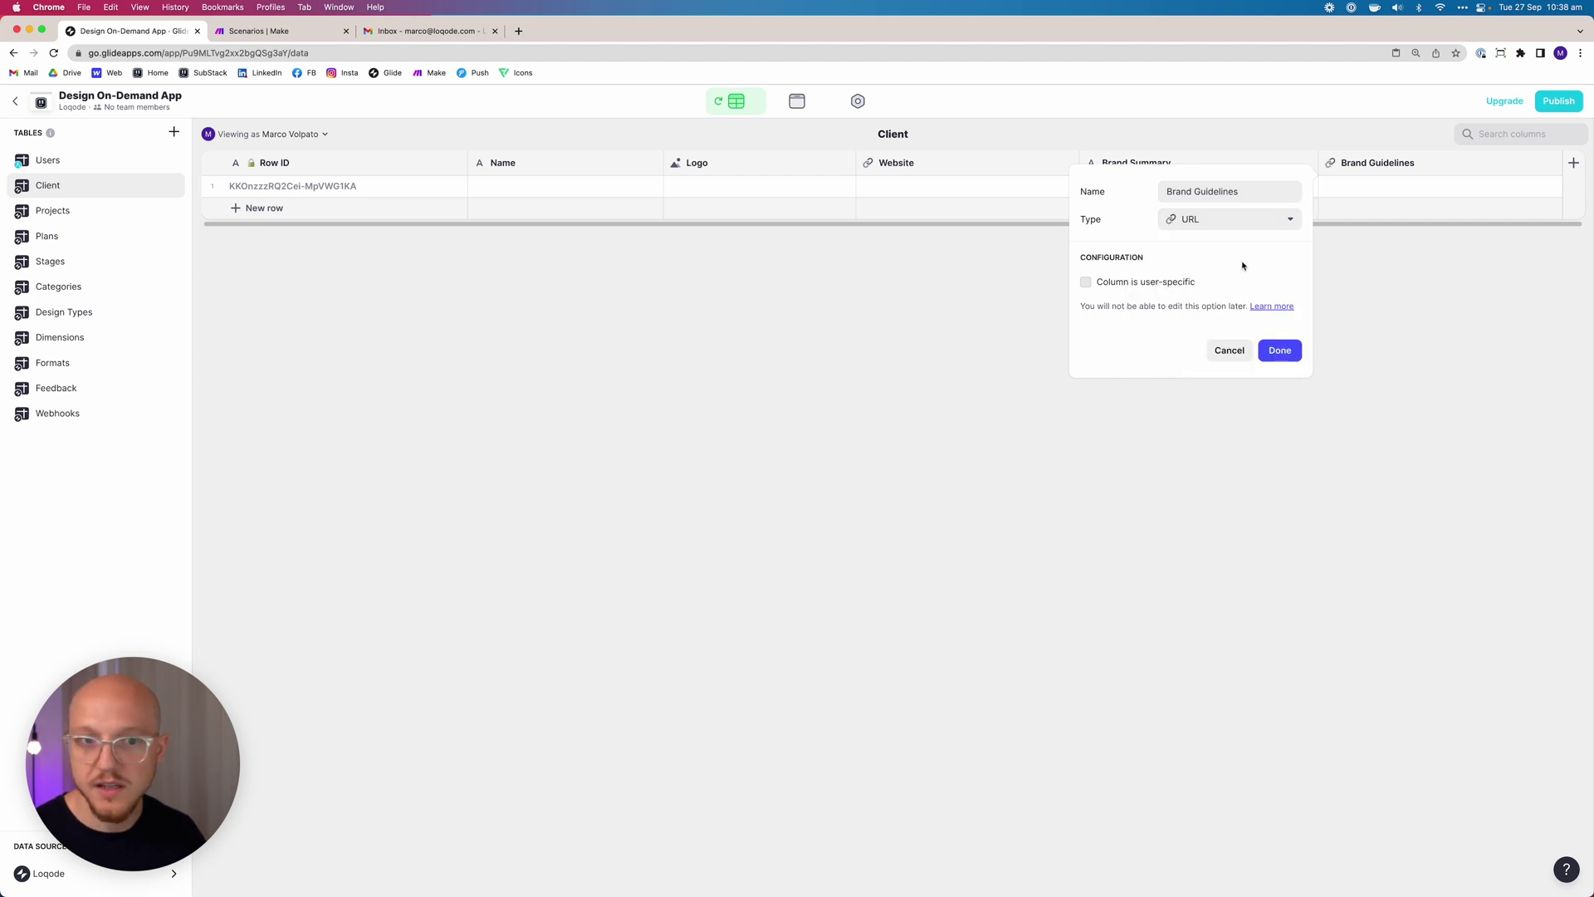
pyautogui.click(1294, 349)
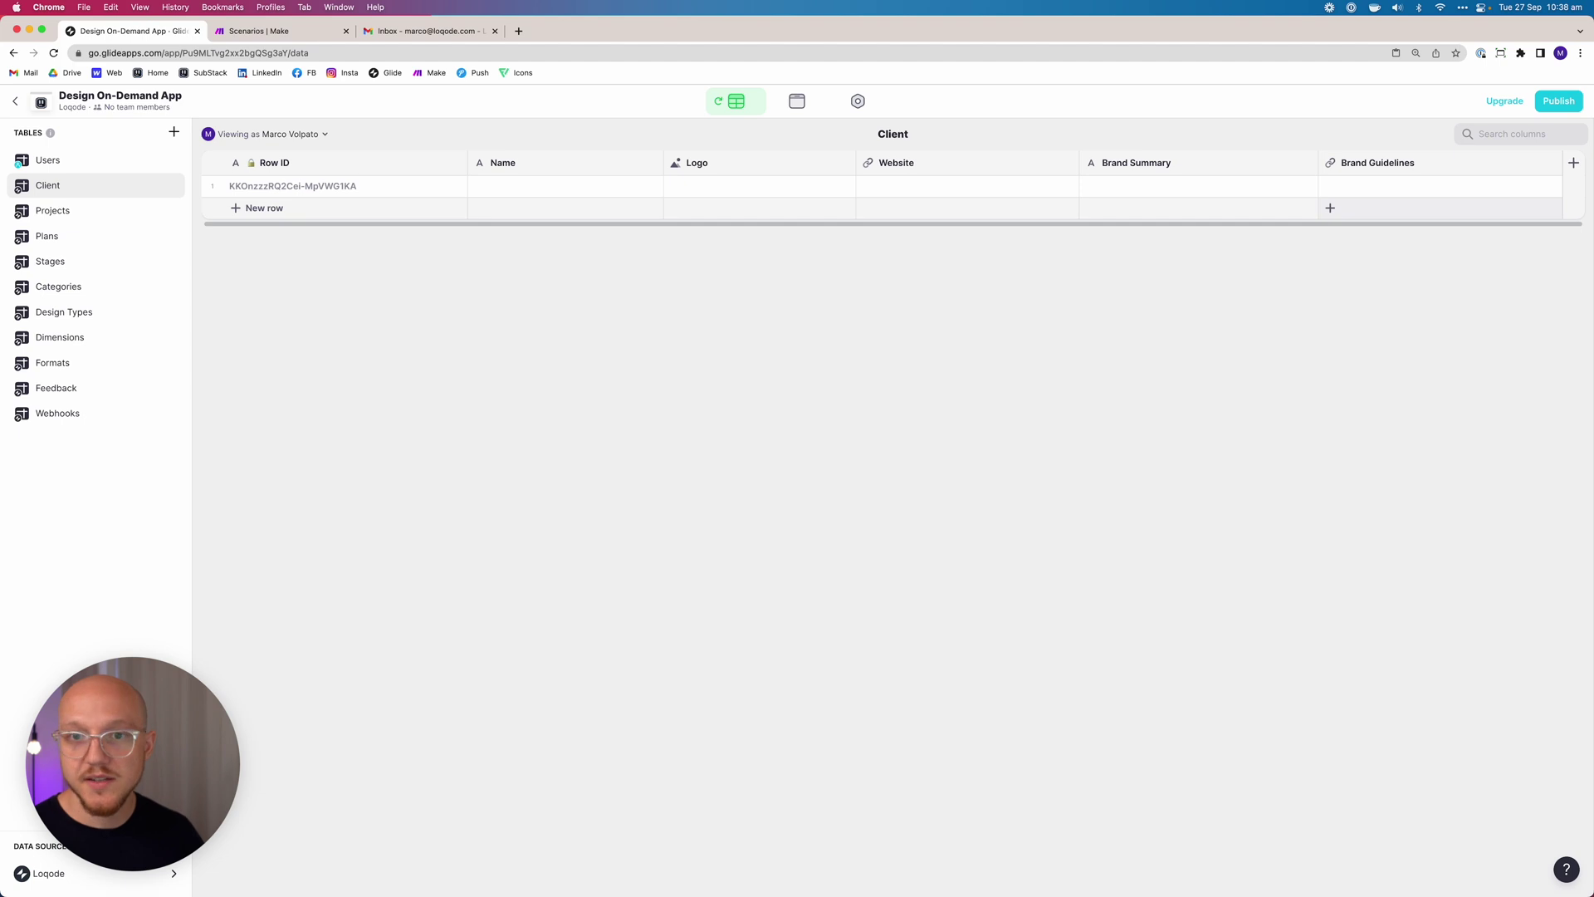
# Add a text column named "Plan ID" to the Client table and move it directly after the Name column.
pyautogui.click(1574, 162)
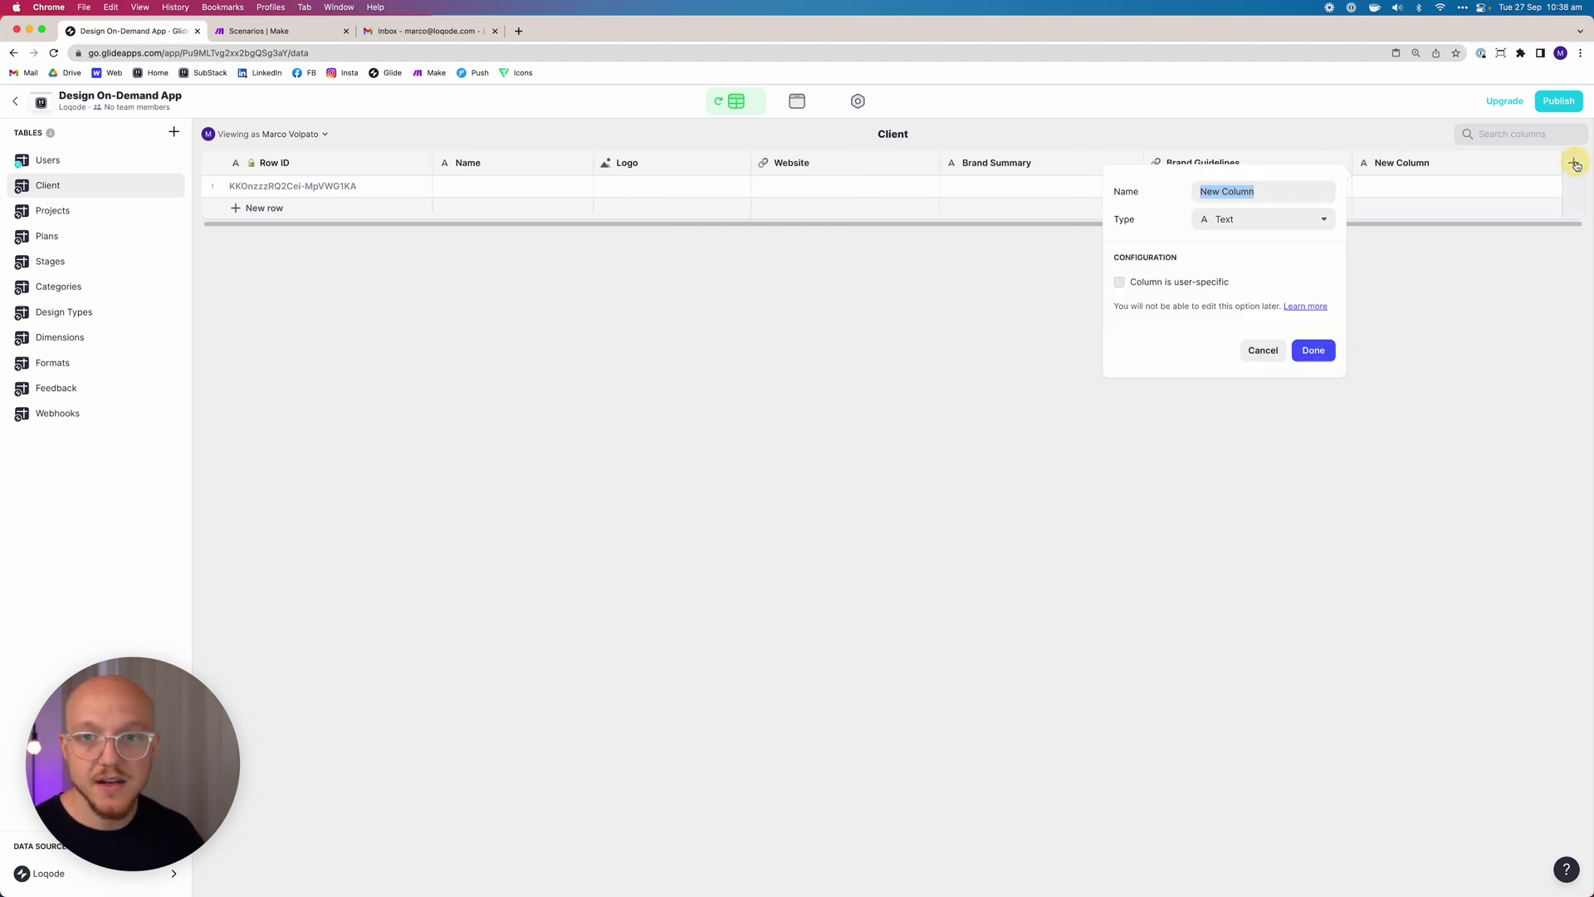
pyautogui.write('Plan I')
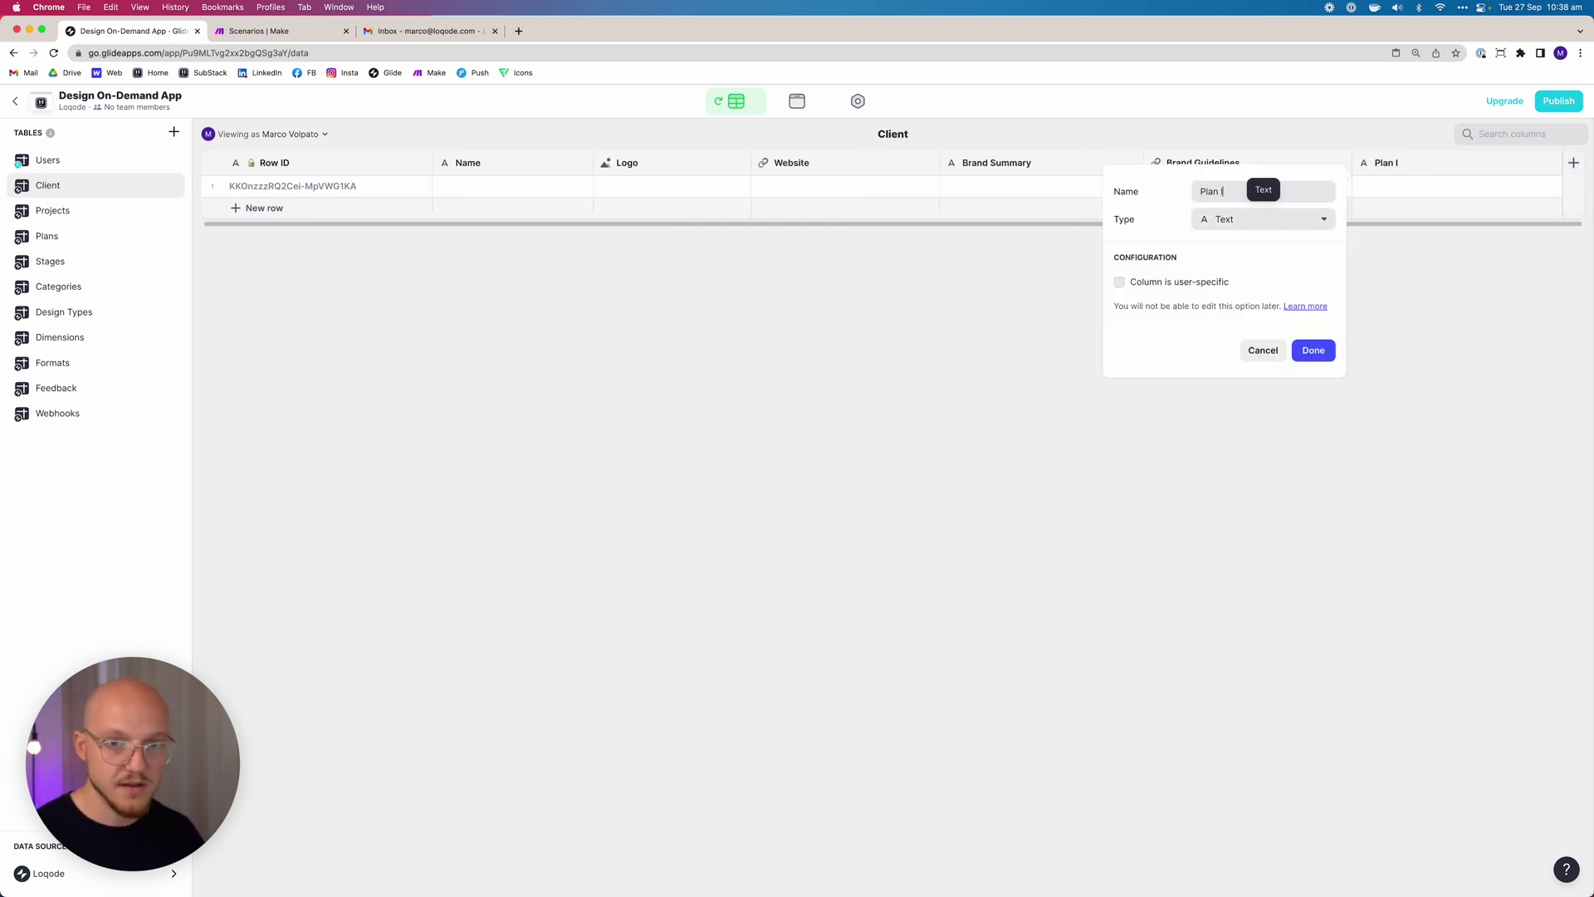
pyautogui.write('D')
pyautogui.click(1312, 349)
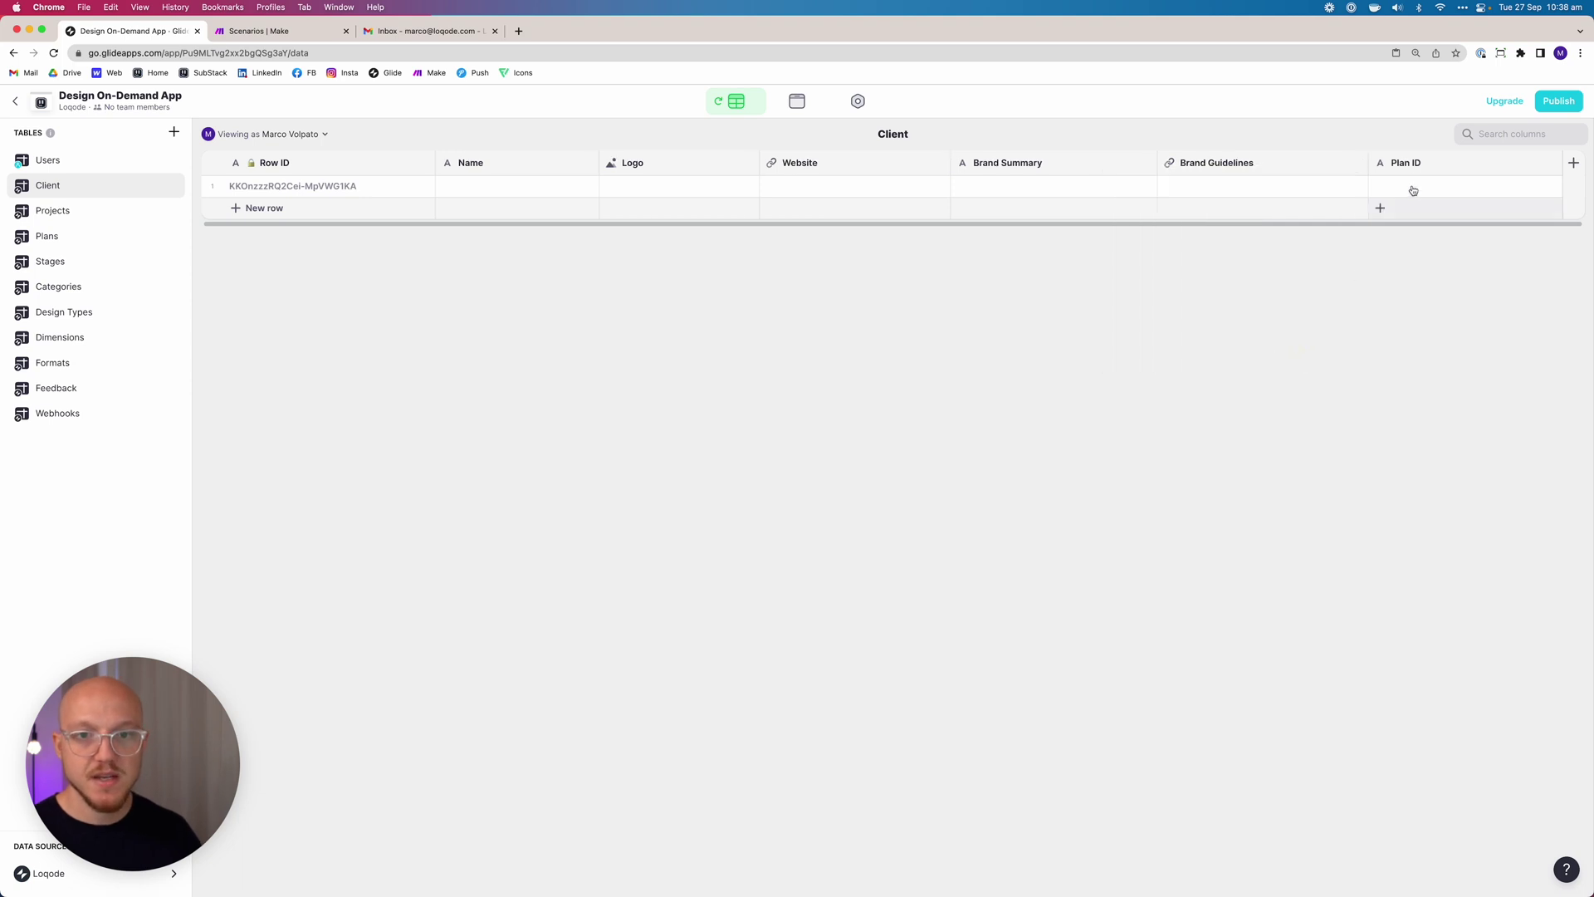
pyautogui.moveTo(1413, 171); pyautogui.dragTo(644, 164)
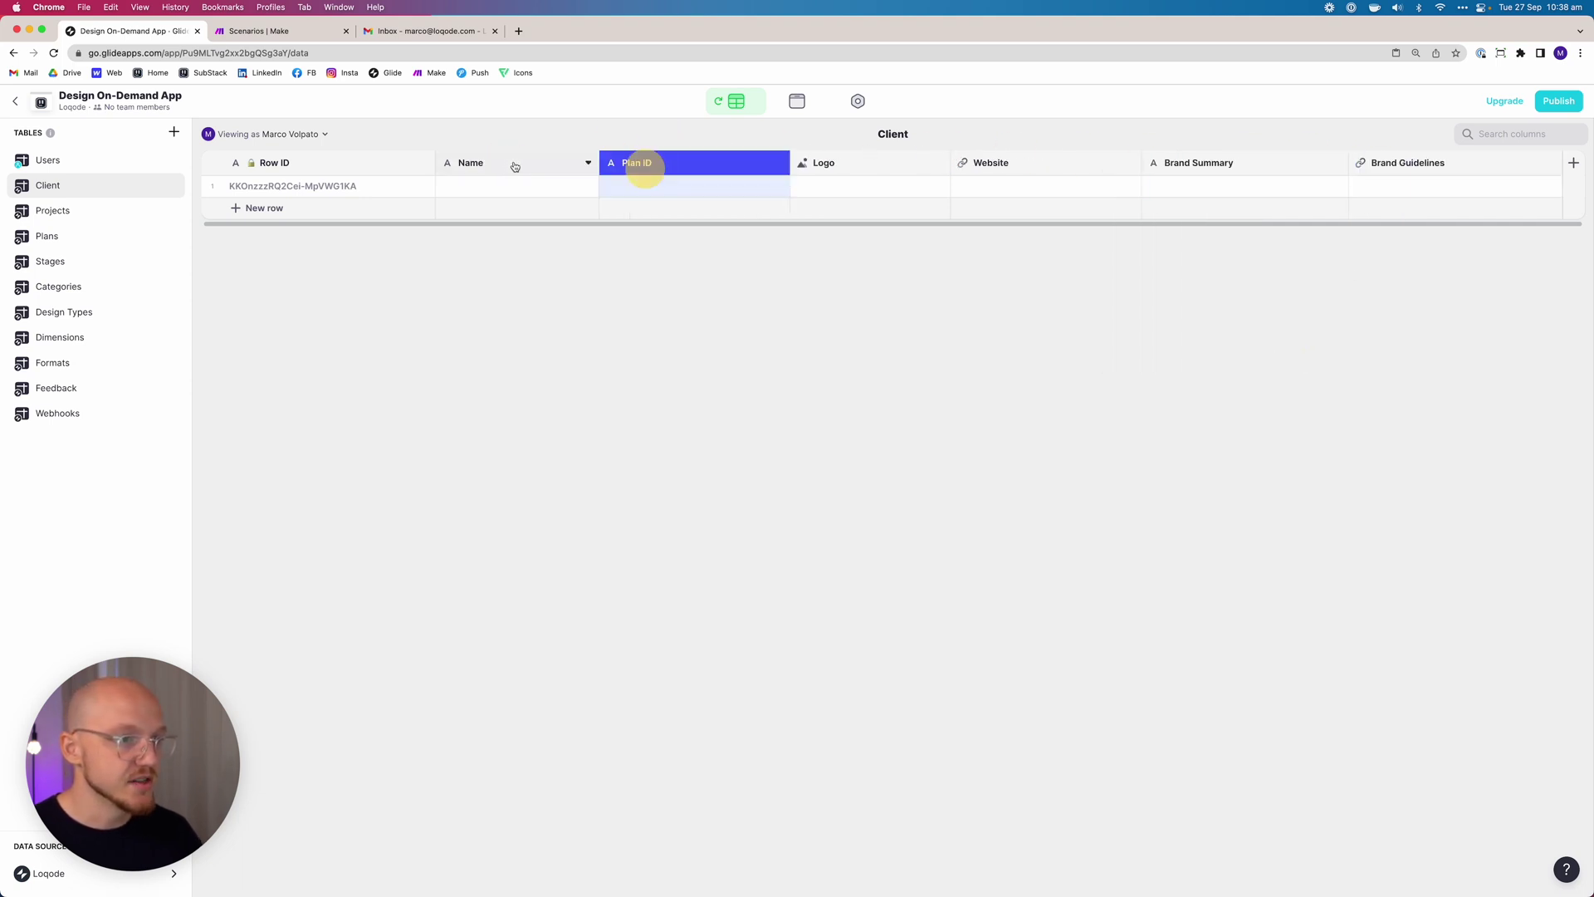
# Examine the User ID and User relation values in the Projects table and the matching Name field in the Users table.
pyautogui.click(487, 192)
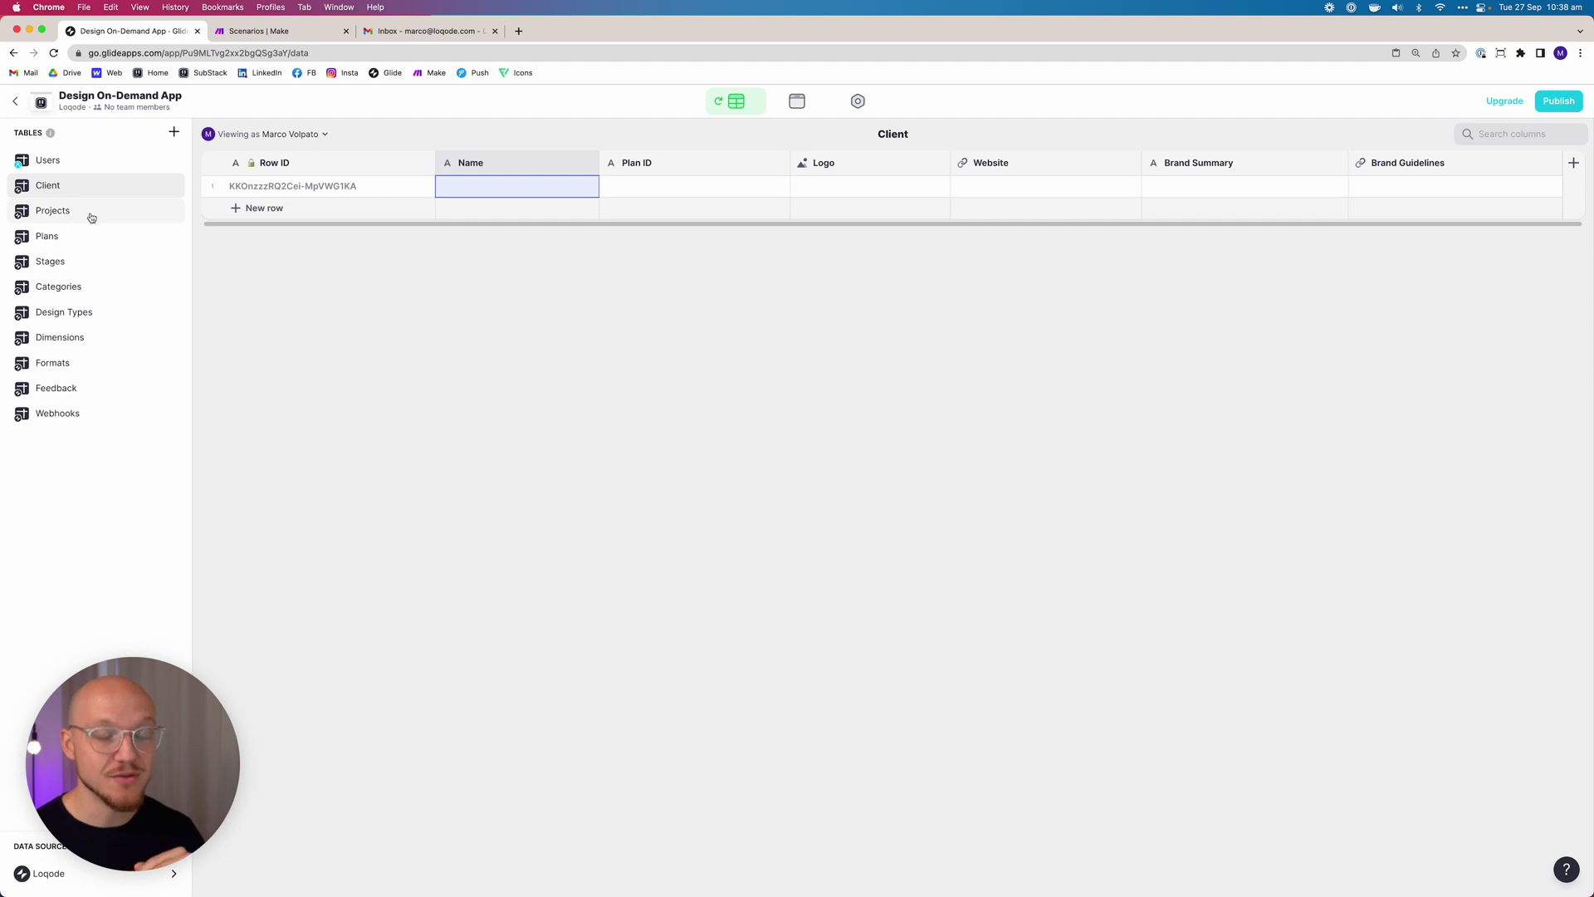
pyautogui.click(643, 191)
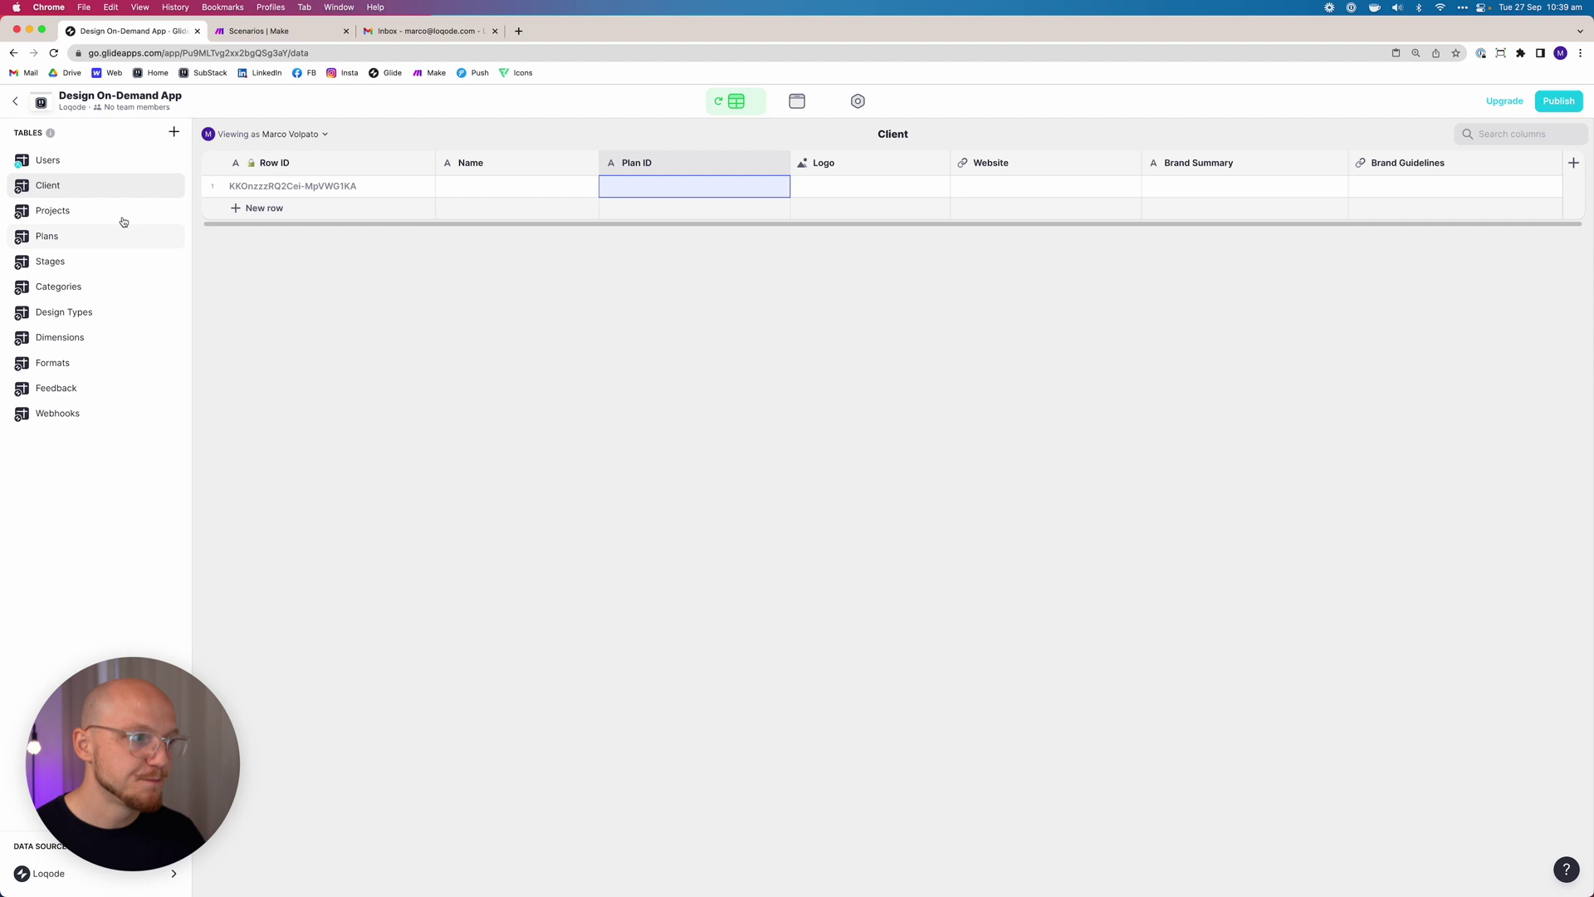
pyautogui.click(76, 217)
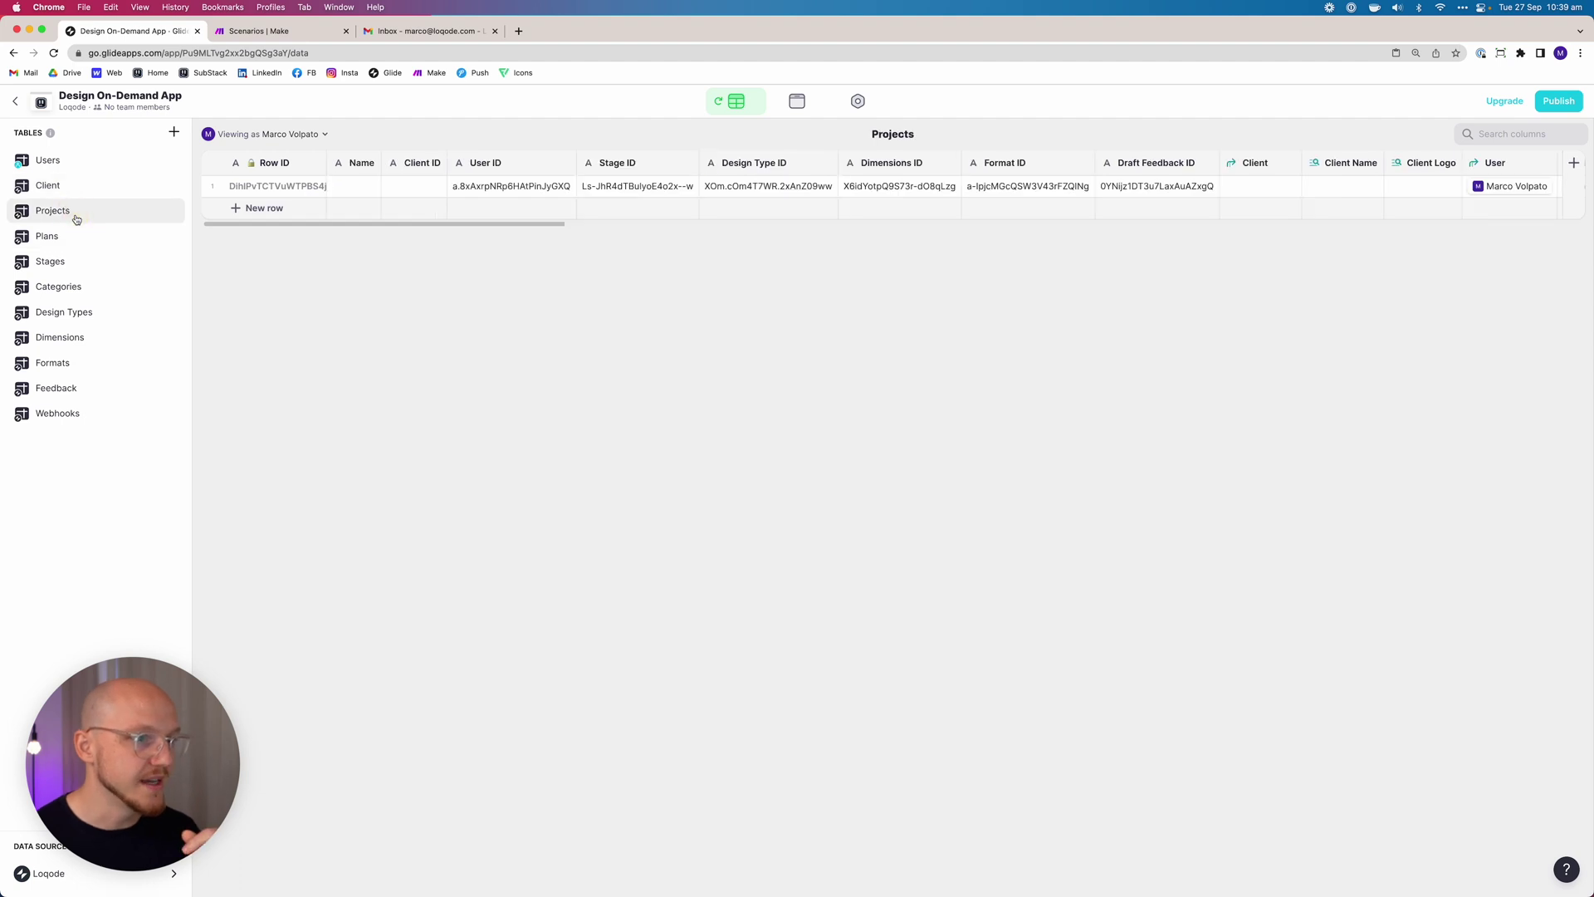
pyautogui.click(480, 185)
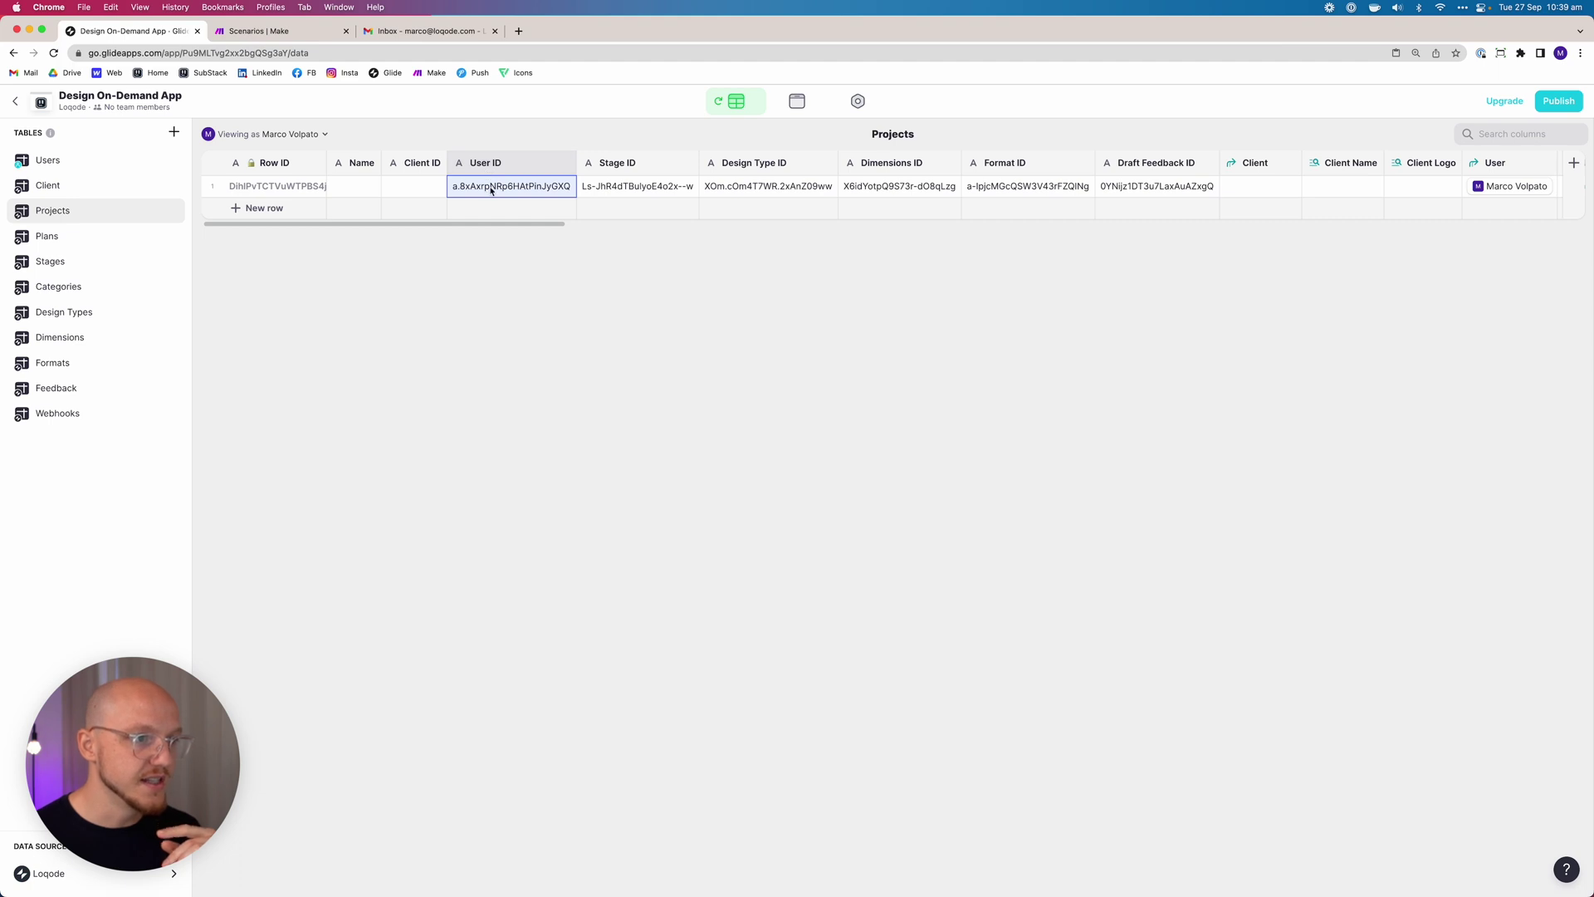
pyautogui.hscroll(10, 544, 191)
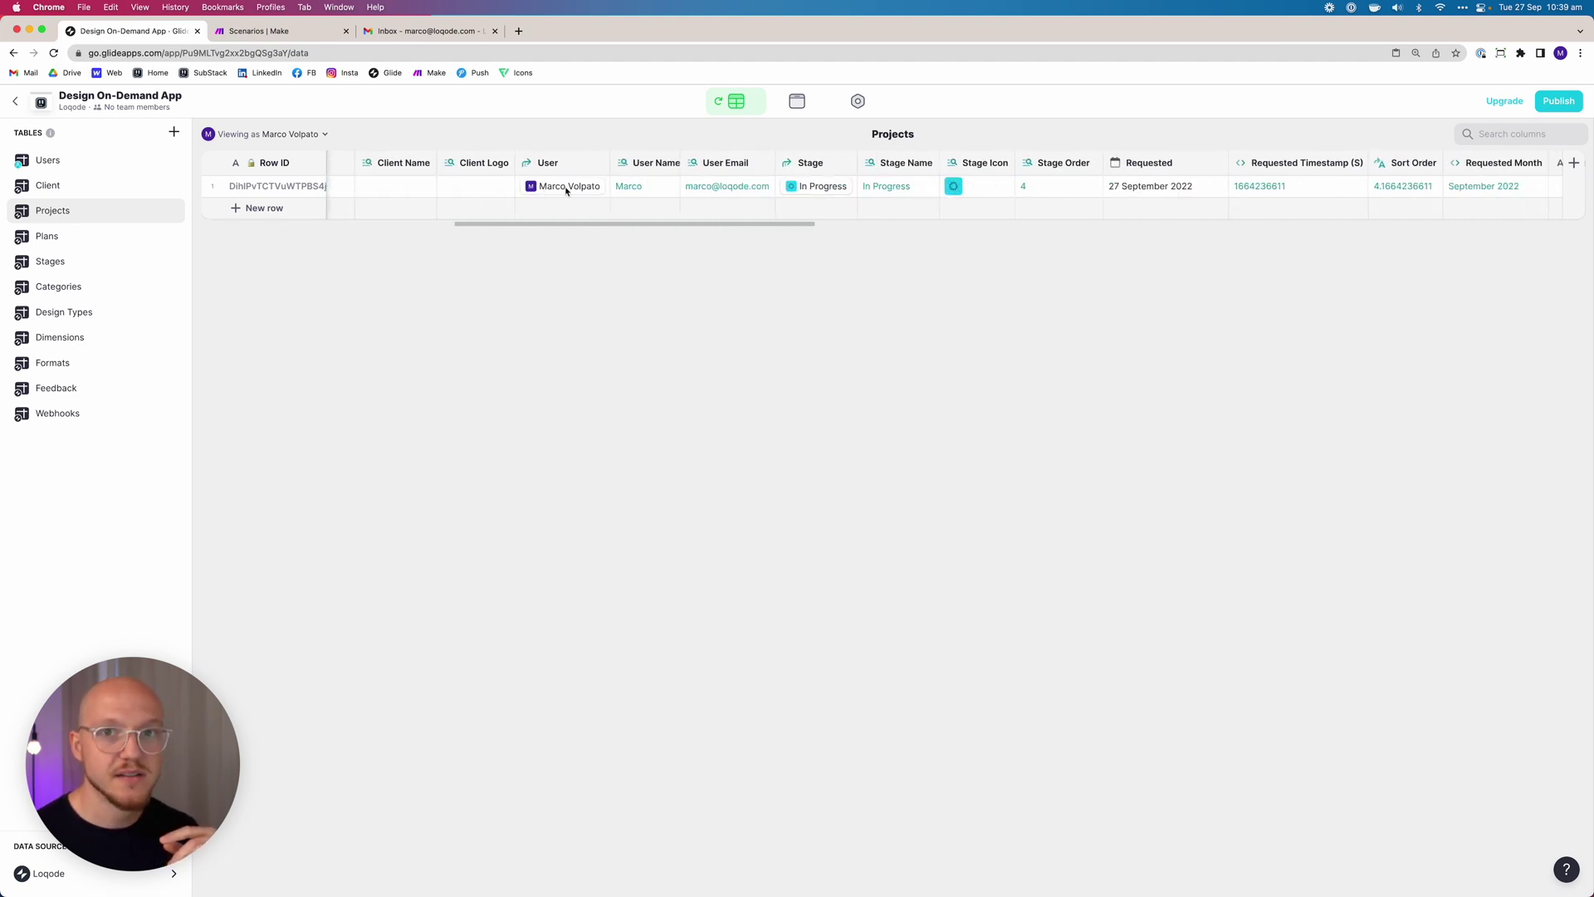
pyautogui.click(46, 160)
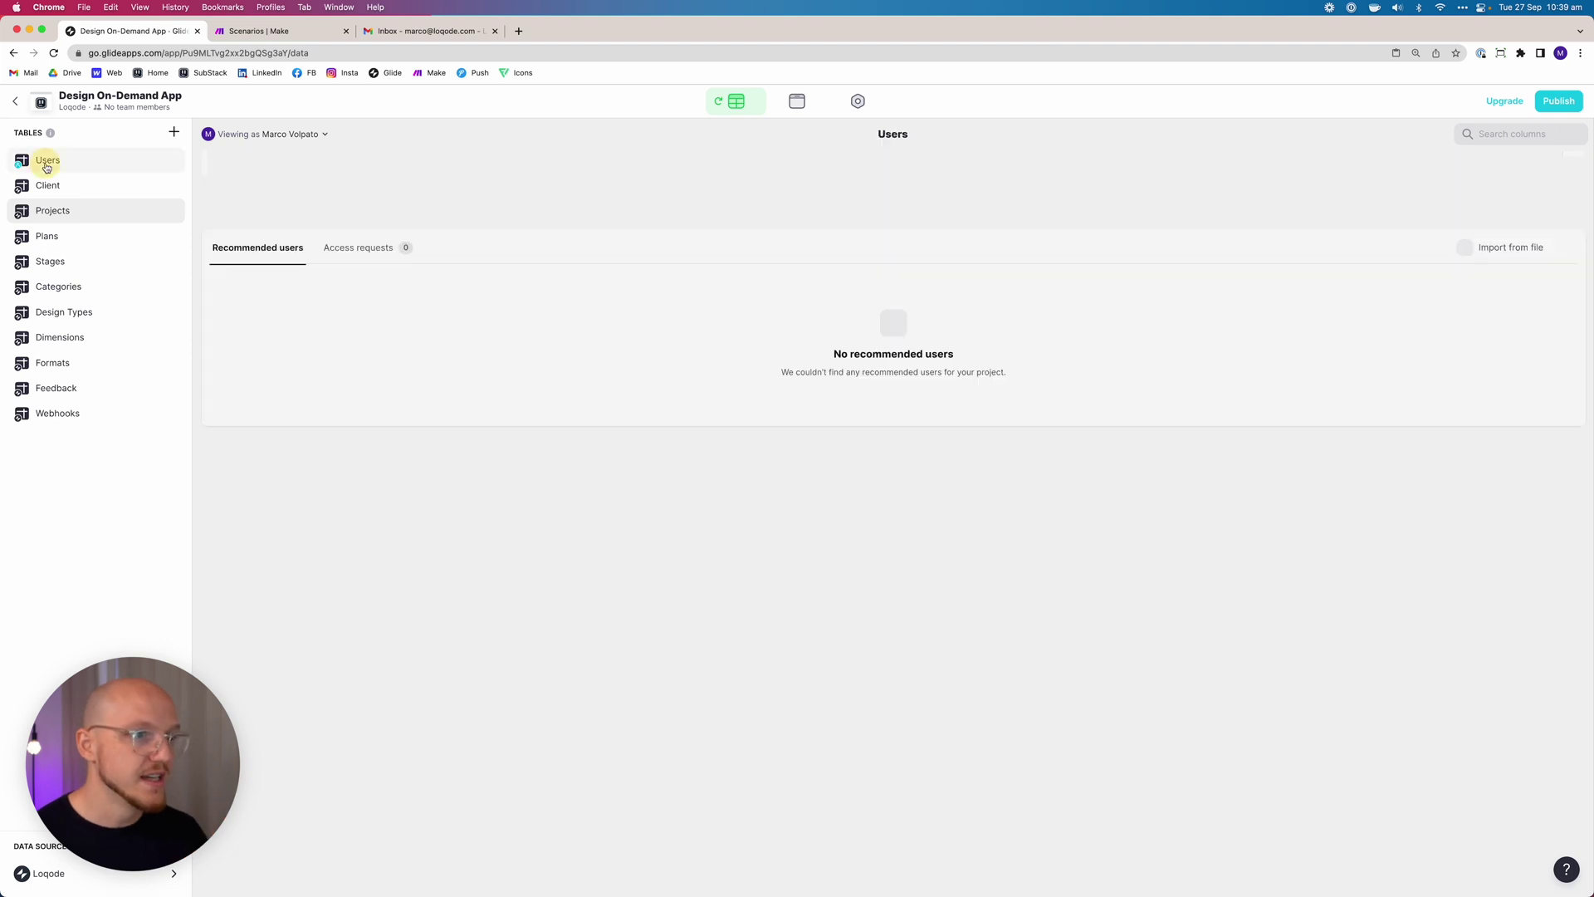
pyautogui.click(457, 187)
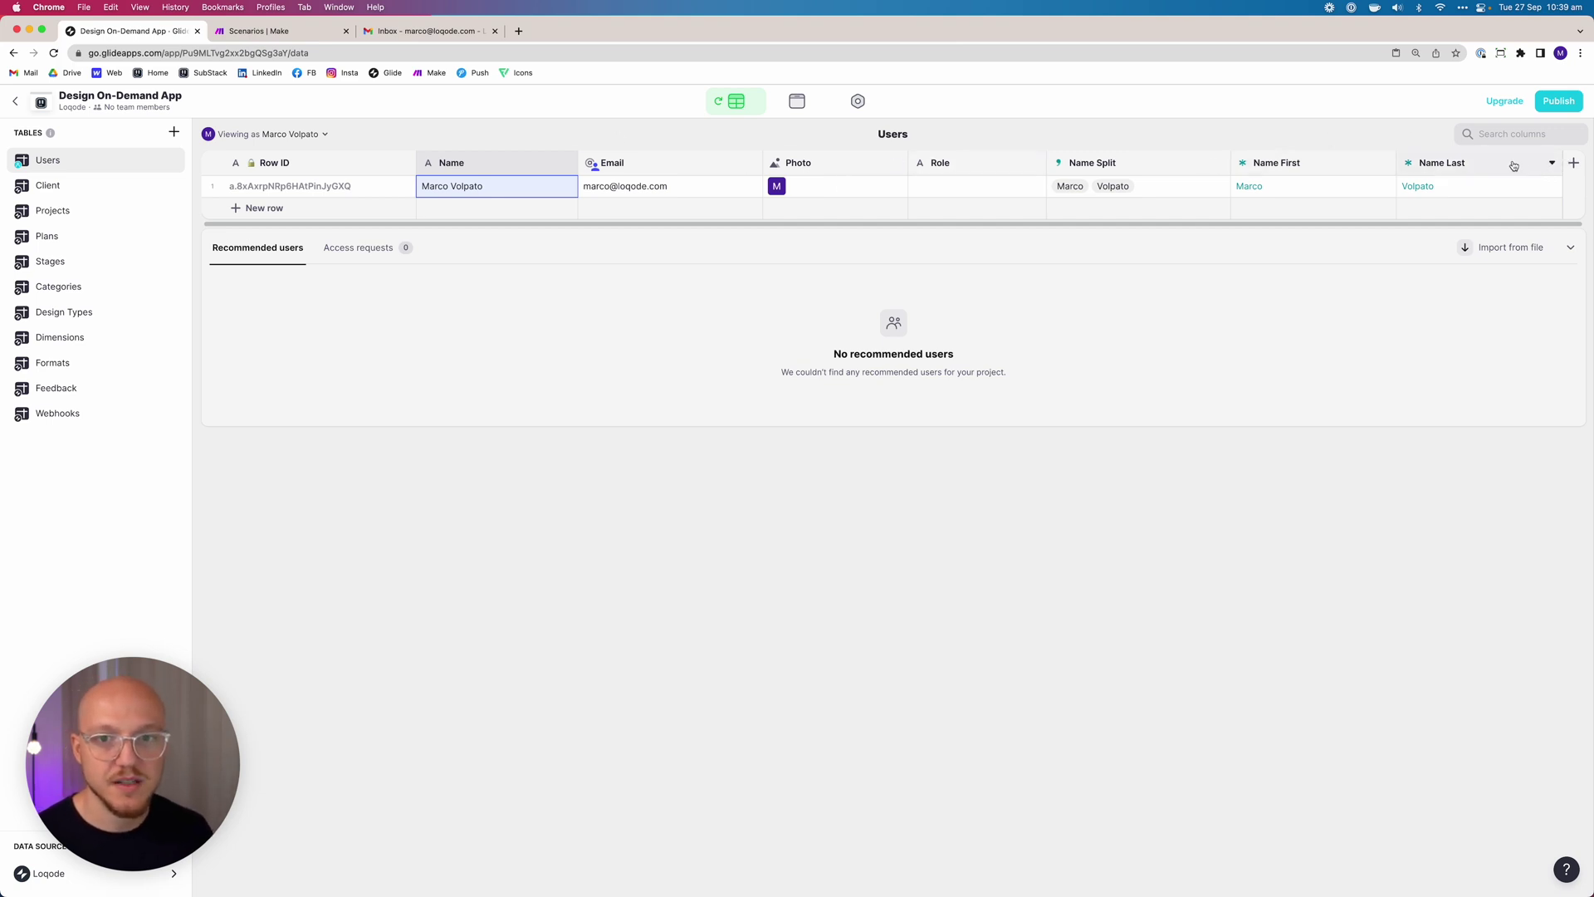
# Add a text column named "Ranbdk s" to the Users table.
pyautogui.click(1574, 165)
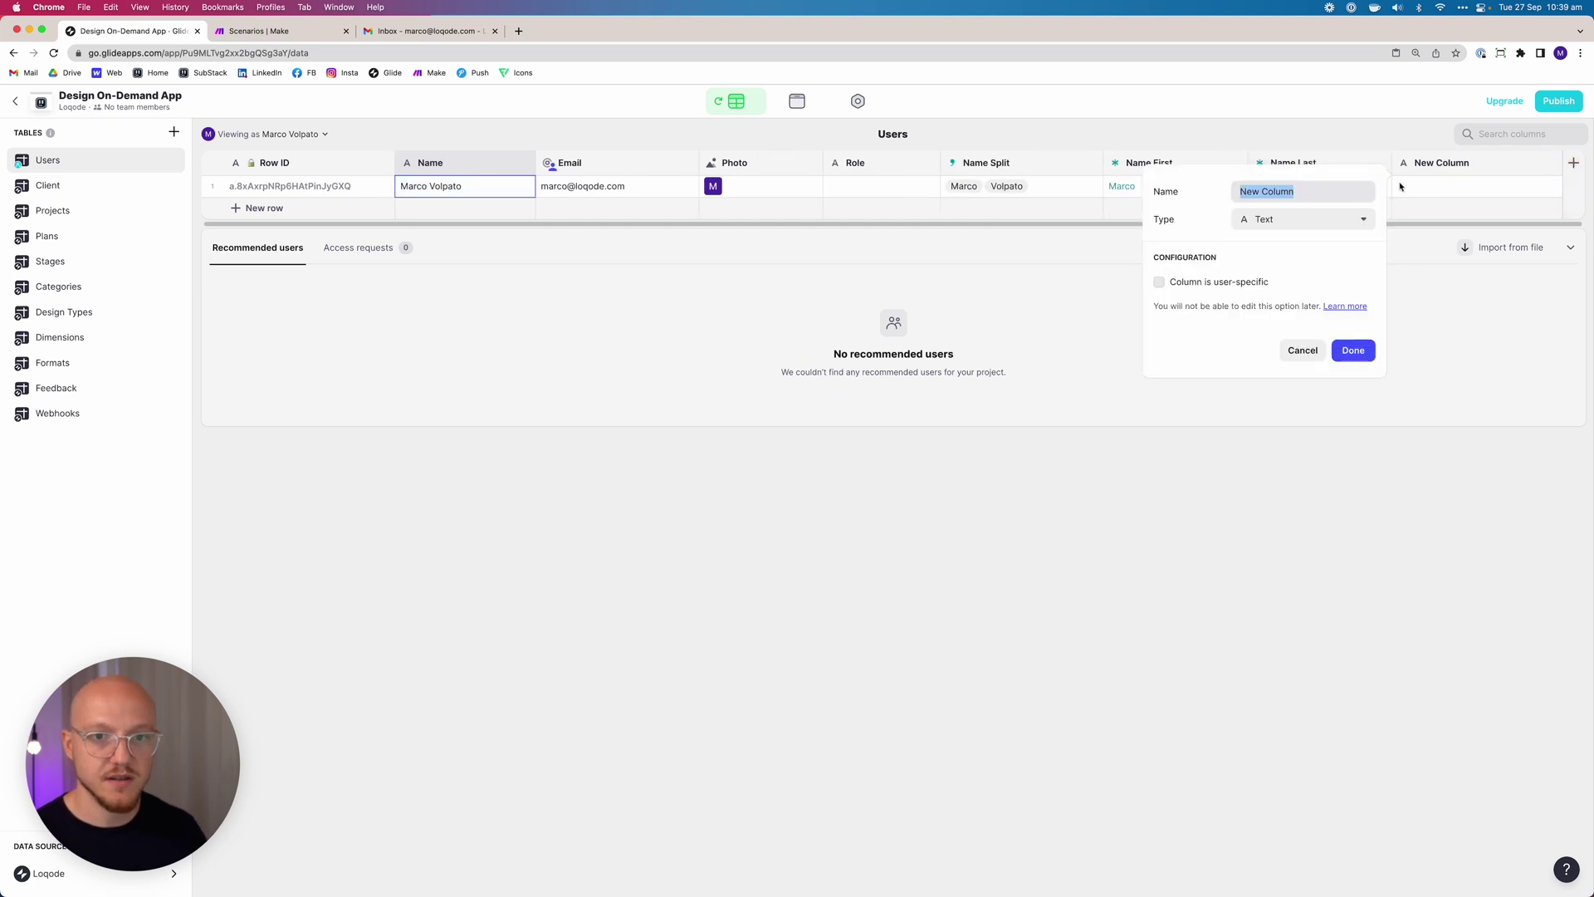
pyautogui.write('Ranbdk s')
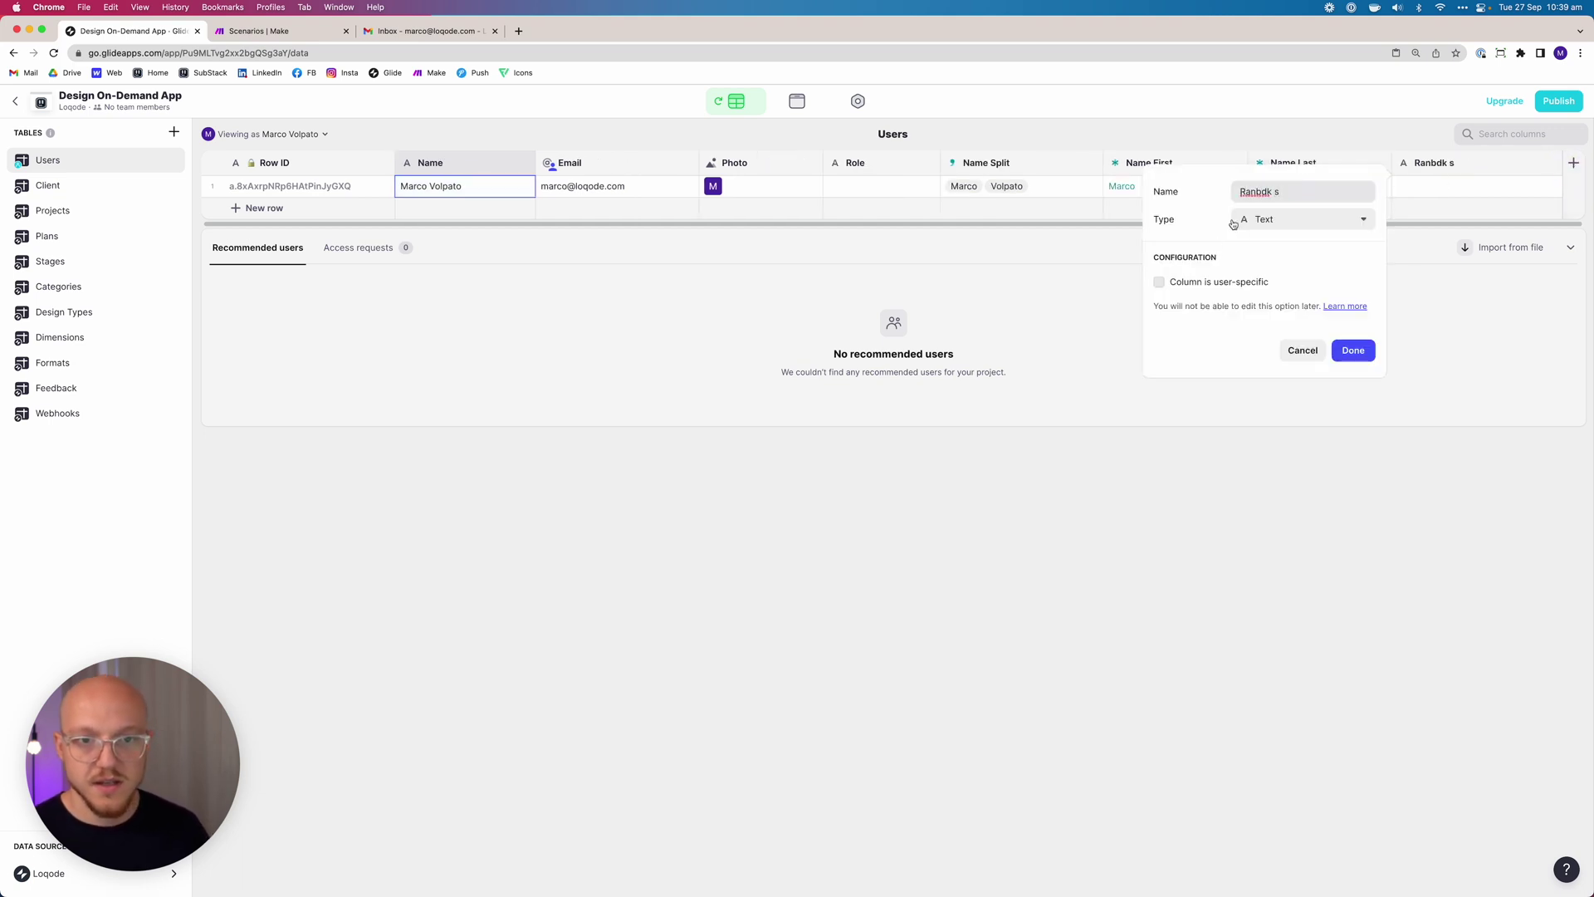
pyautogui.click(1237, 220)
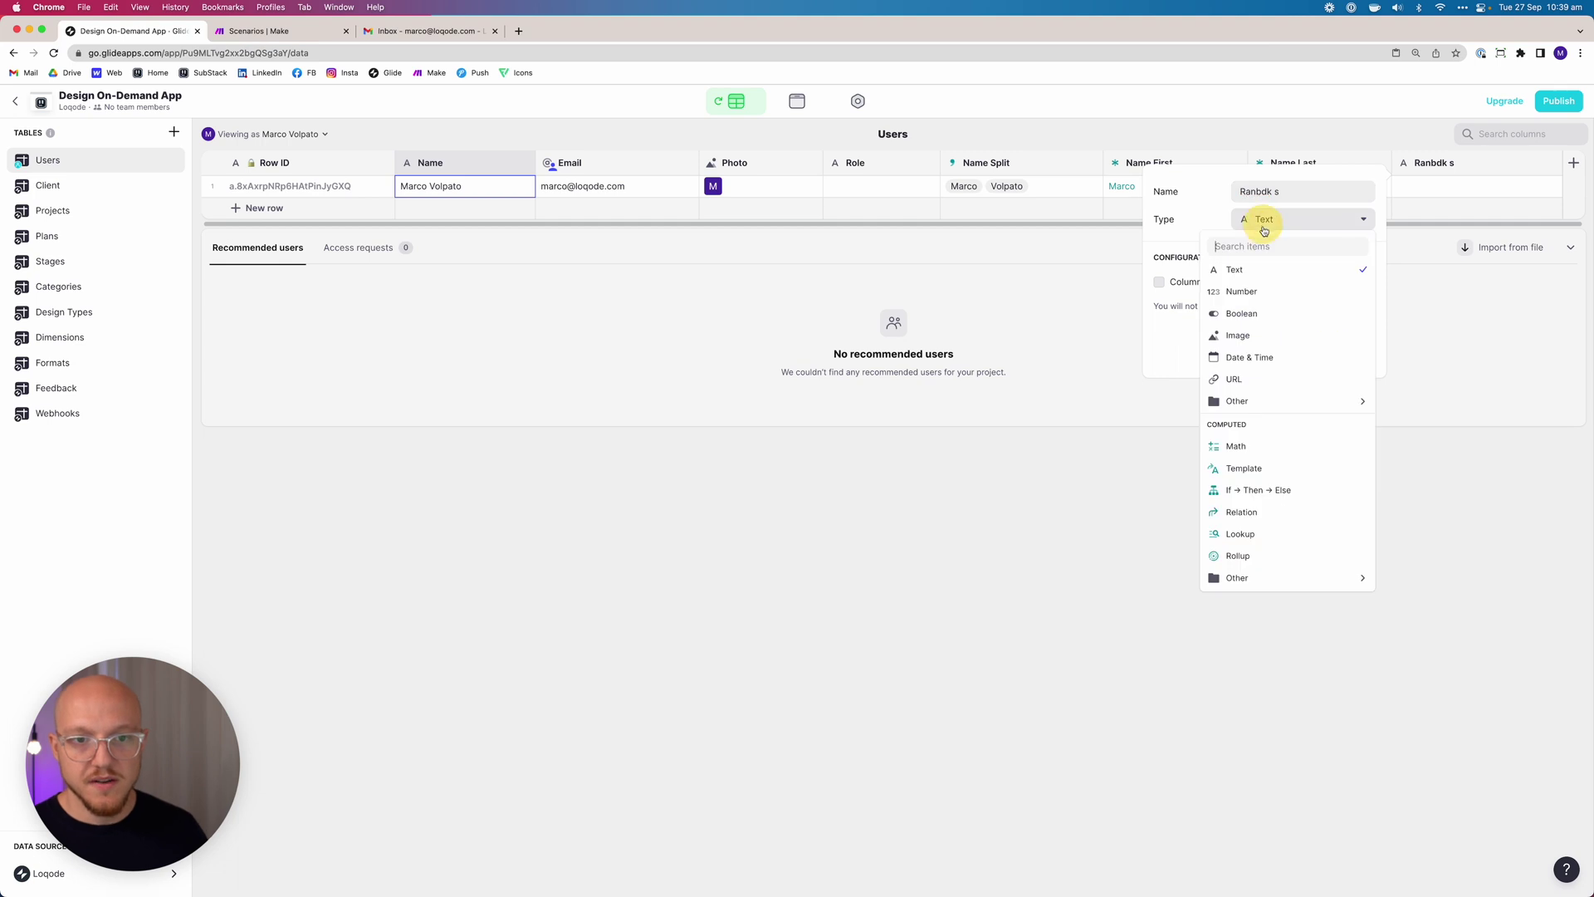
pyautogui.click(1254, 266)
pyautogui.click(1351, 349)
# Enter placeholder text in the first row of the "Ranbdk s" column and move the column ahead of Name.
pyautogui.click(1449, 186)
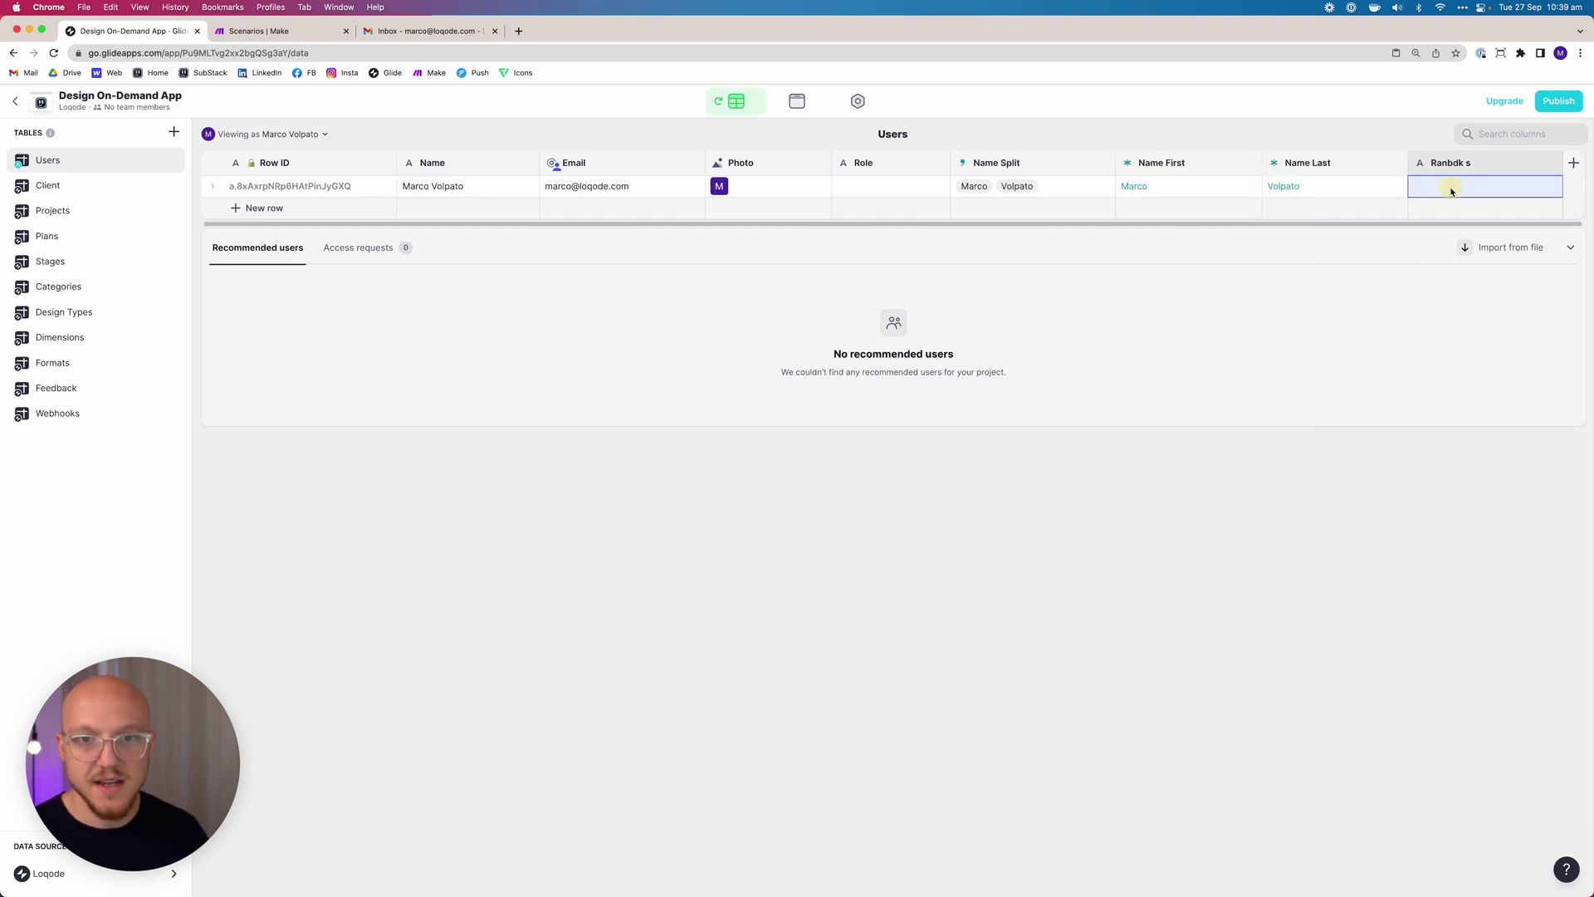
pyautogui.write('sdfsdfsdfsdfsd')
pyautogui.moveTo(1455, 176); pyautogui.dragTo(504, 170)
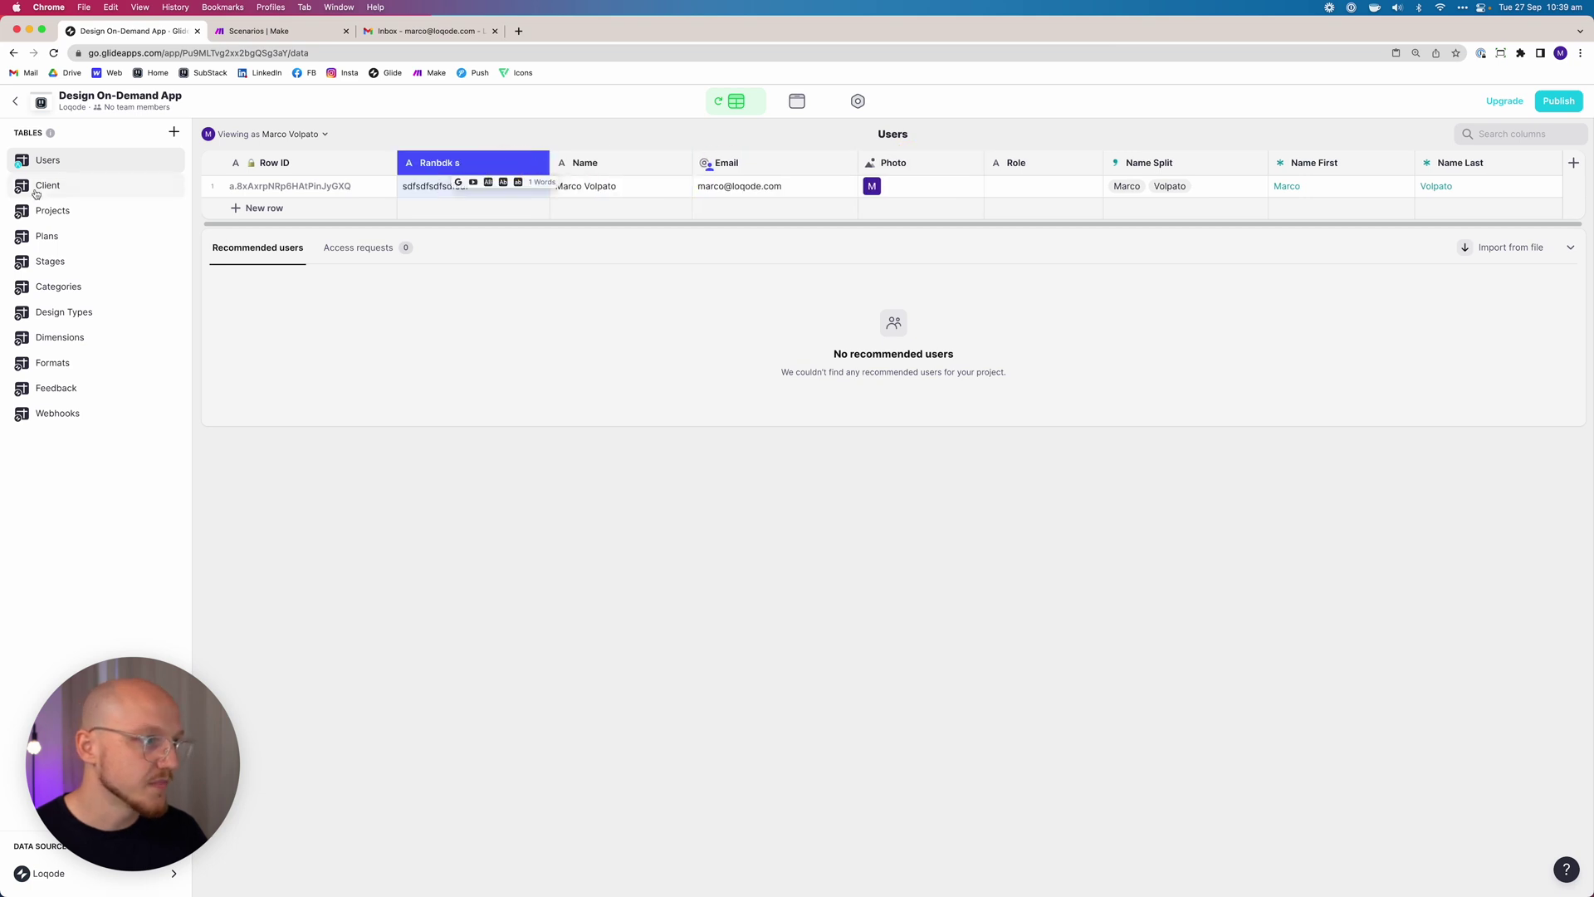
# Check which value the User relation displays in the Projects table.
pyautogui.click(88, 208)
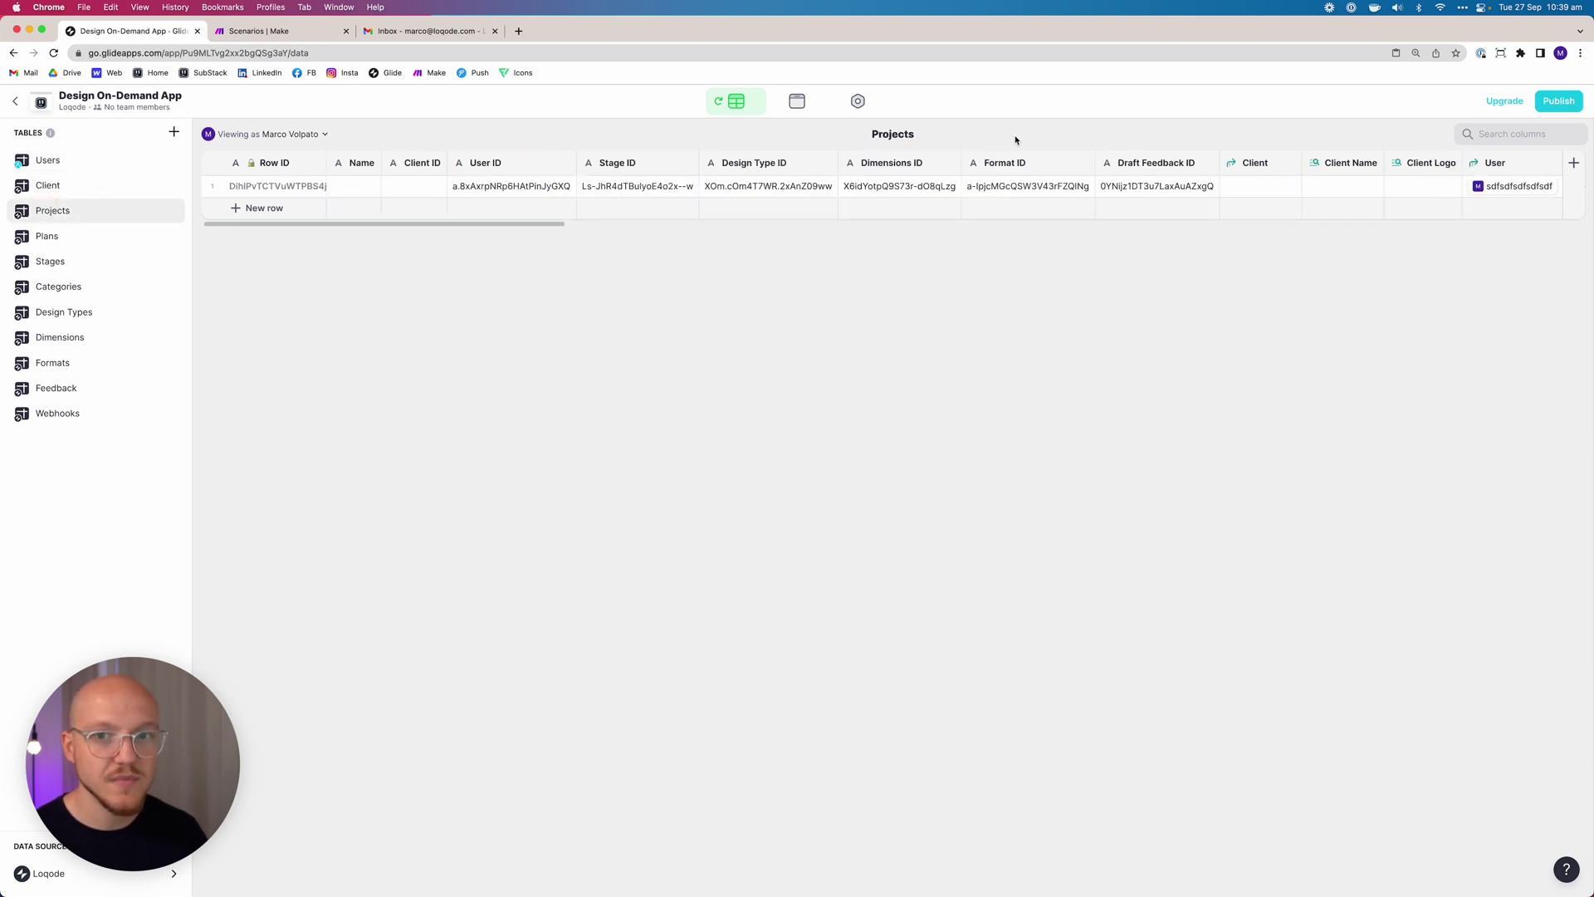
pyautogui.hscroll(5, 1032, 171)
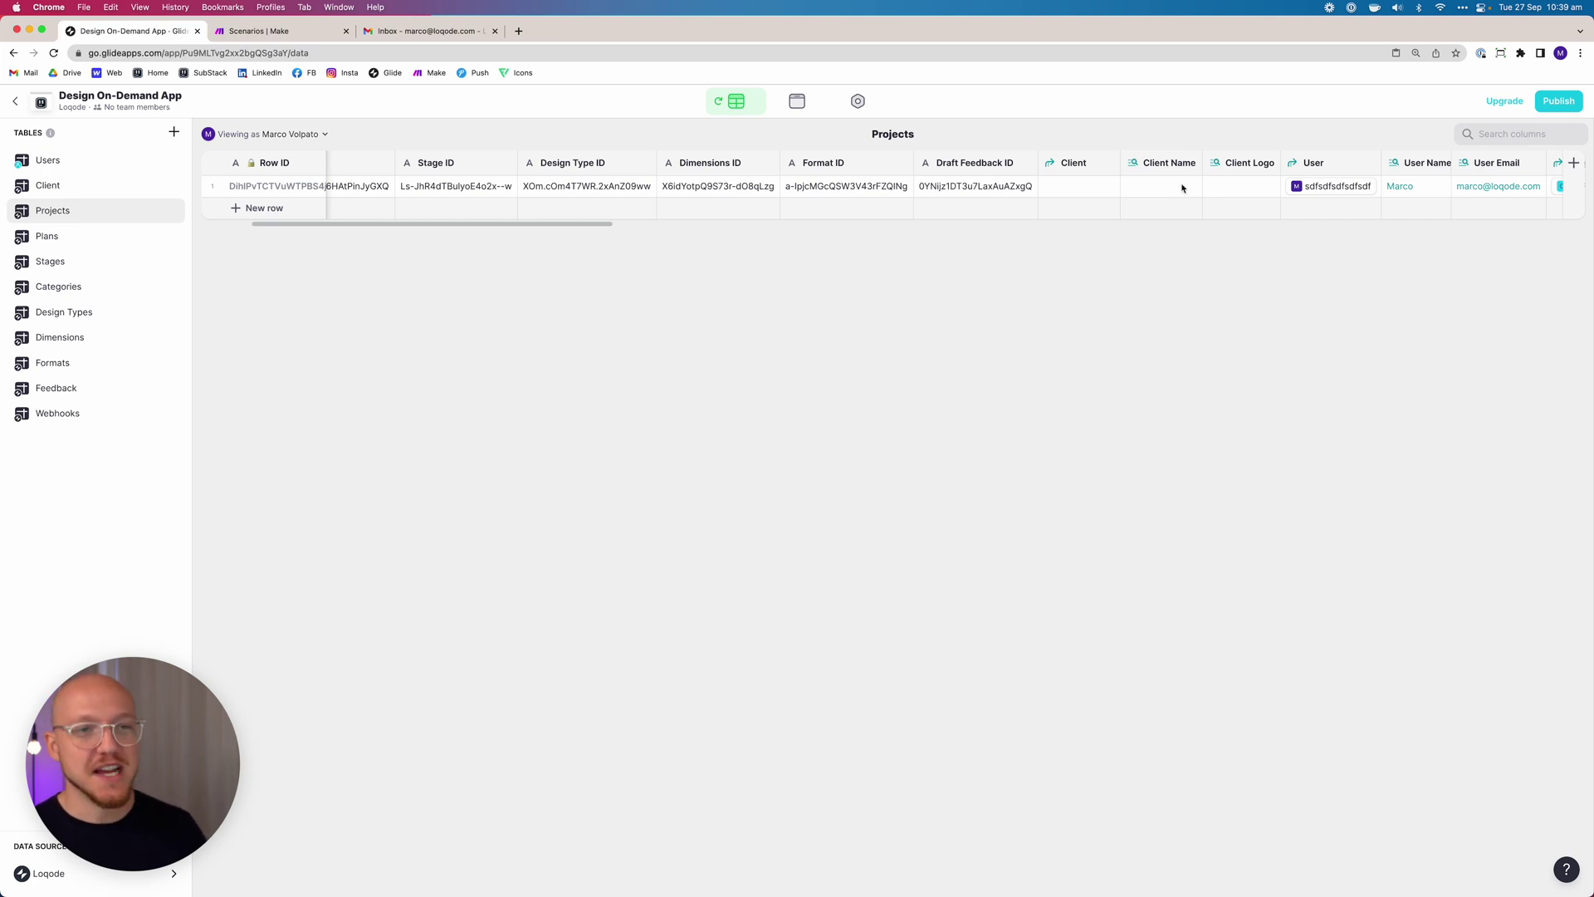
pyautogui.hscroll(-5, 459, 188)
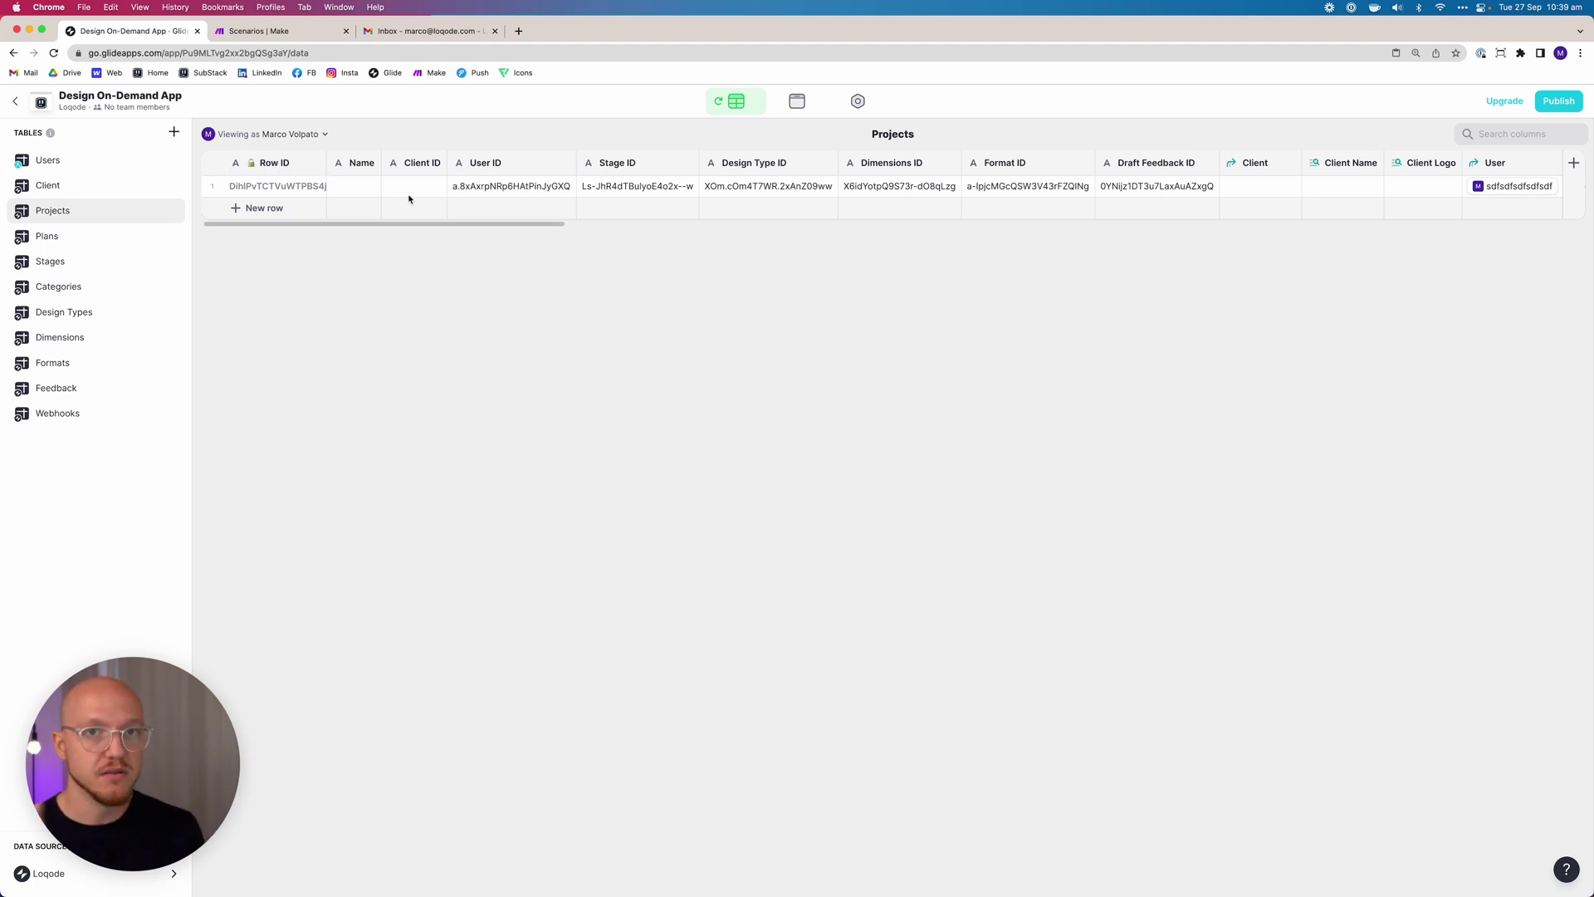
# Delete the "Ranbdk s" column from the Users table and confirm the deletion.
pyautogui.click(104, 161)
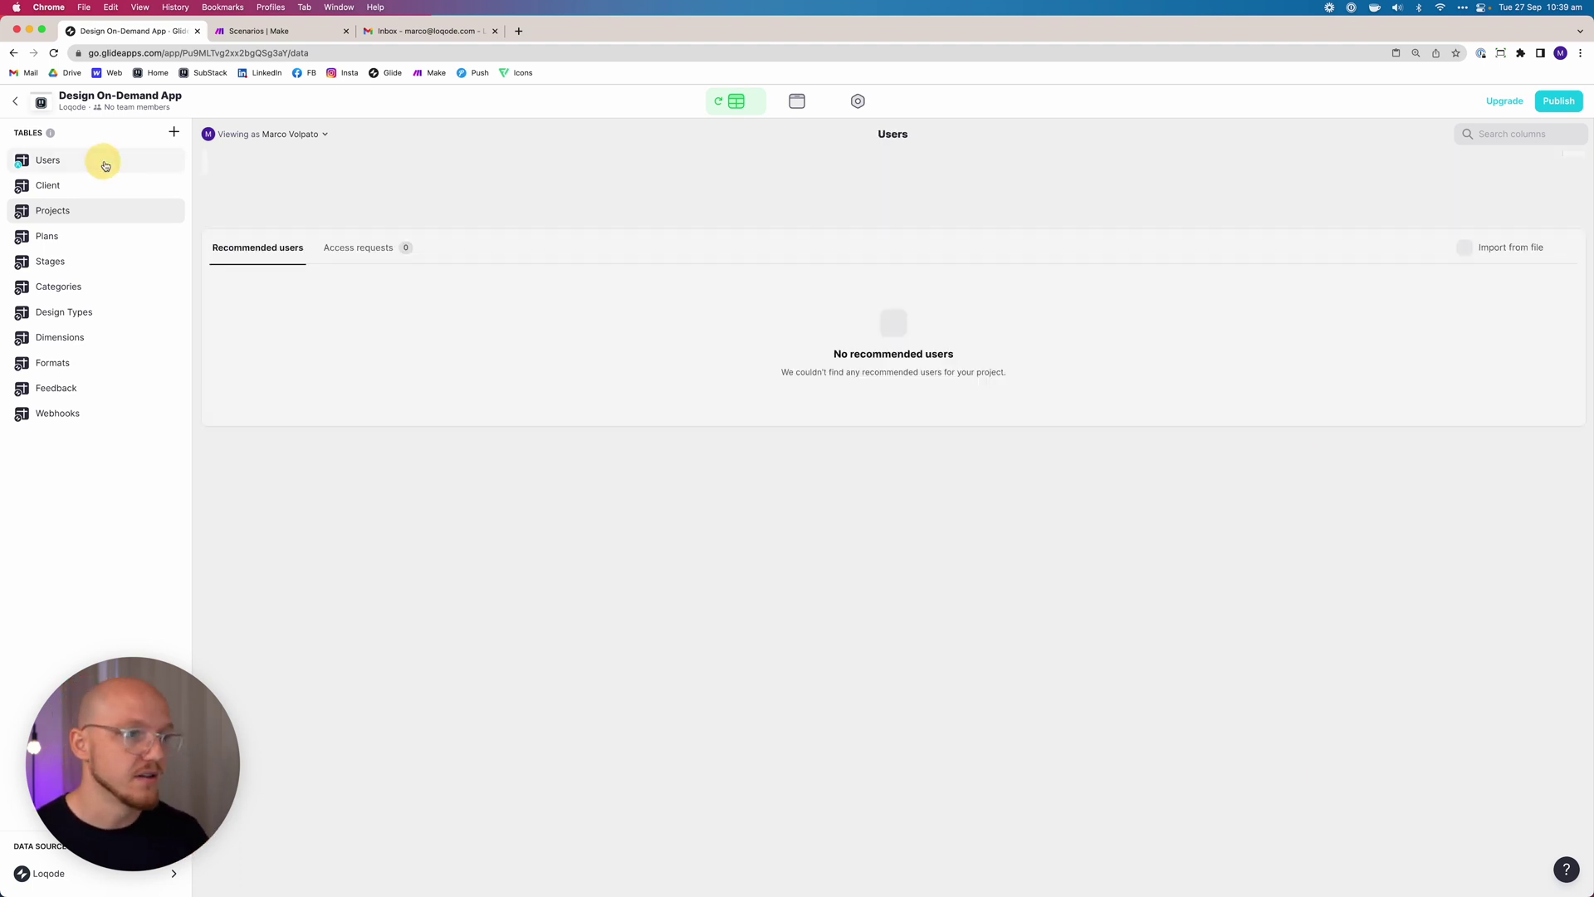
pyautogui.click(537, 163)
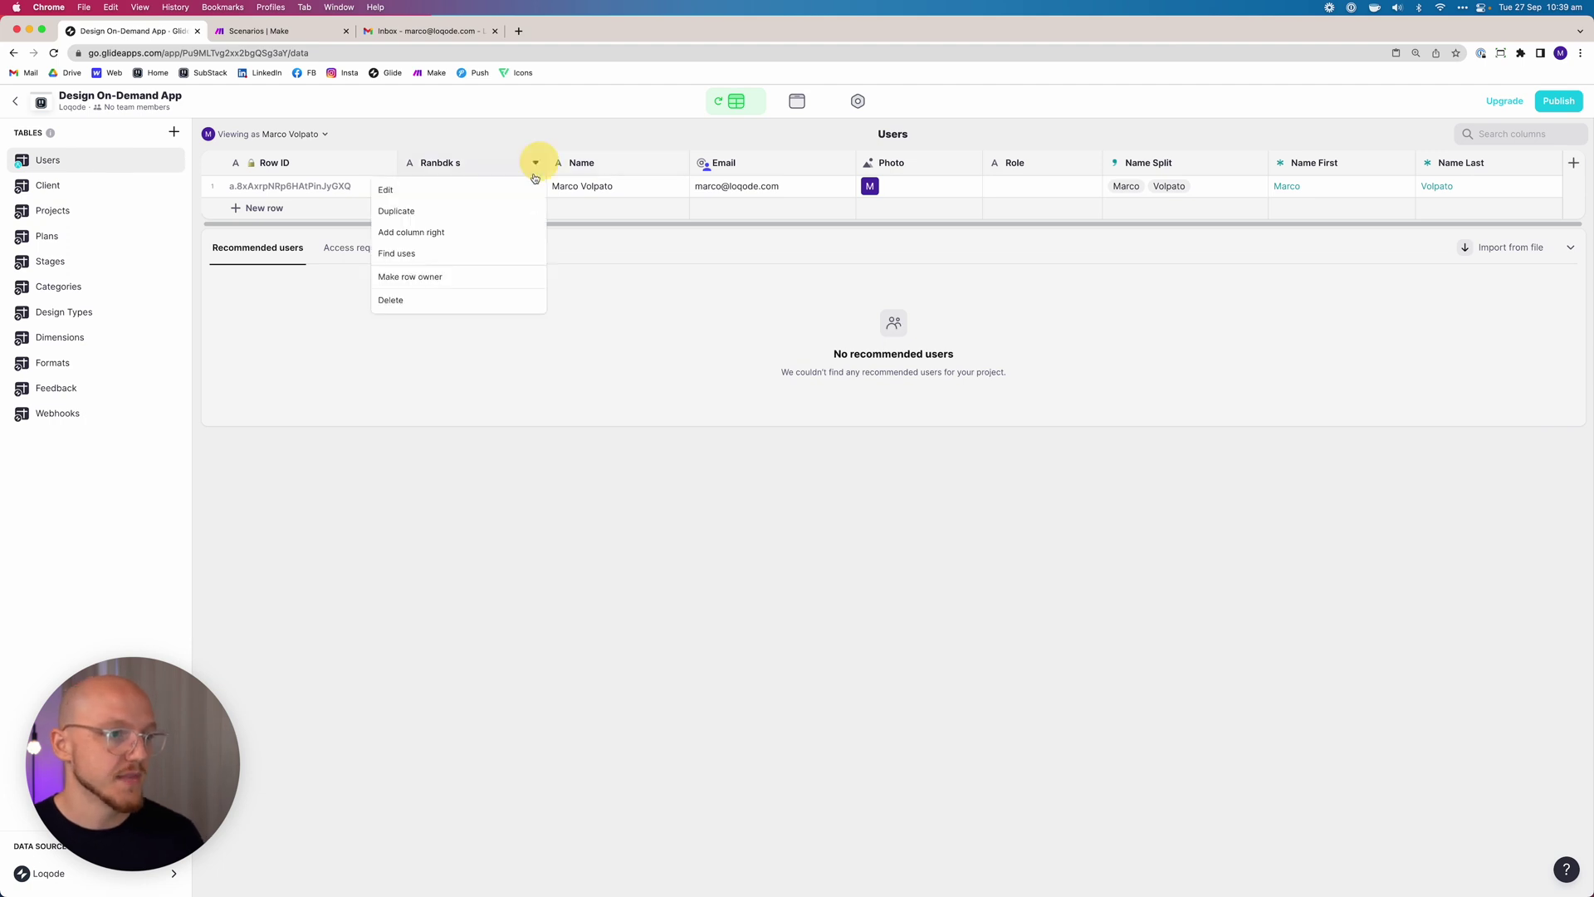
pyautogui.click(428, 299)
pyautogui.click(930, 536)
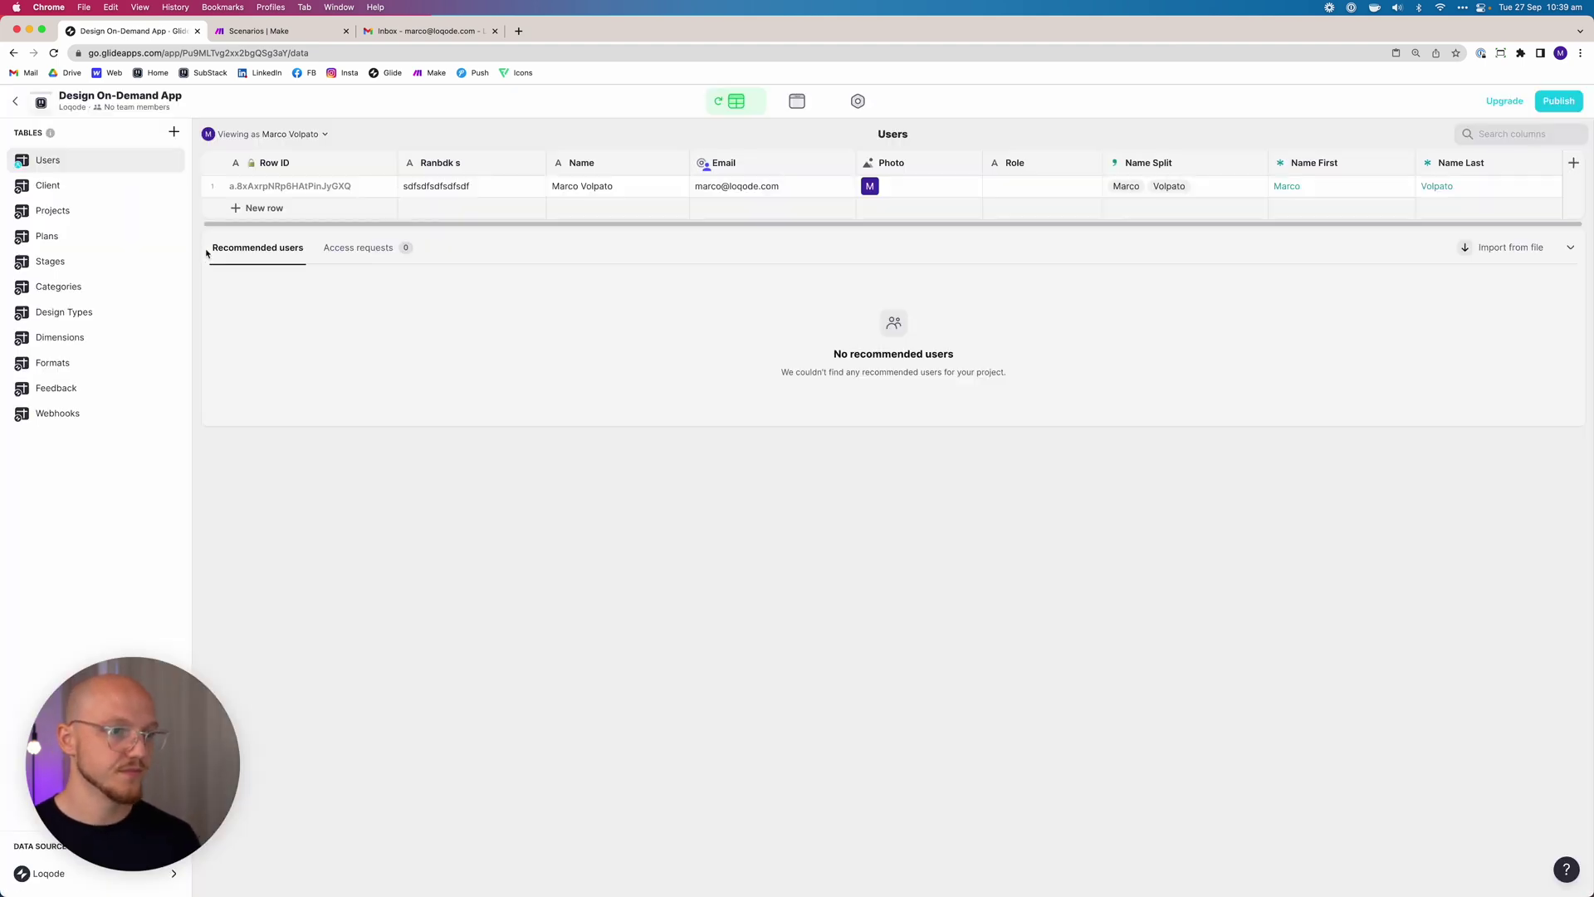
# Add a Relation column named "Plan" to the Client table, matching Plan ID to the Row ID in Plans.
pyautogui.click(87, 189)
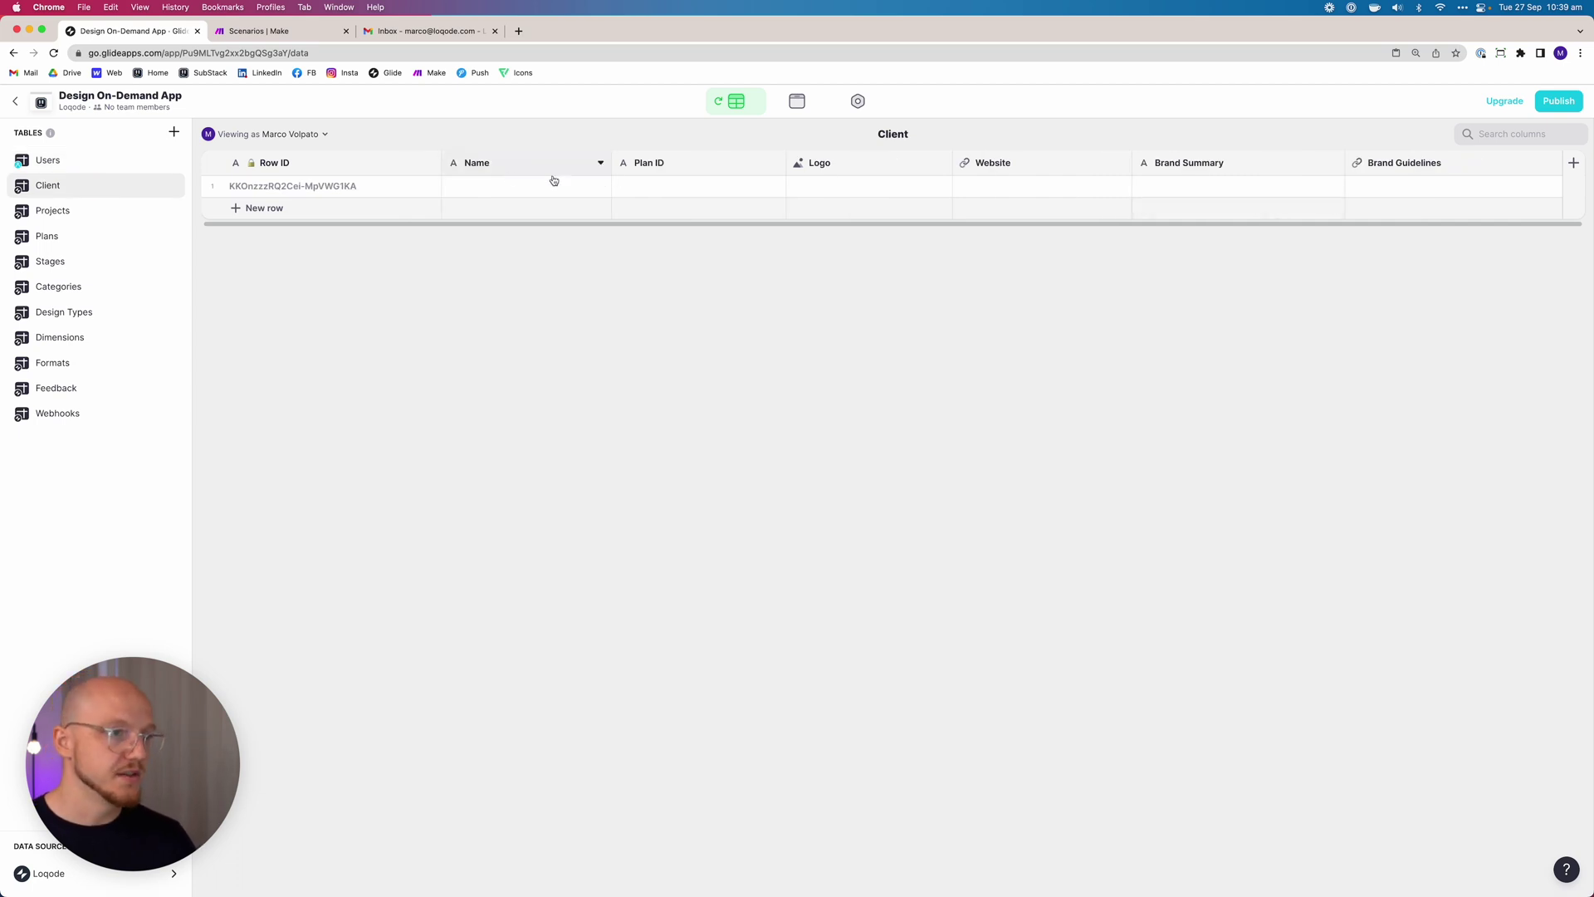
pyautogui.click(1573, 162)
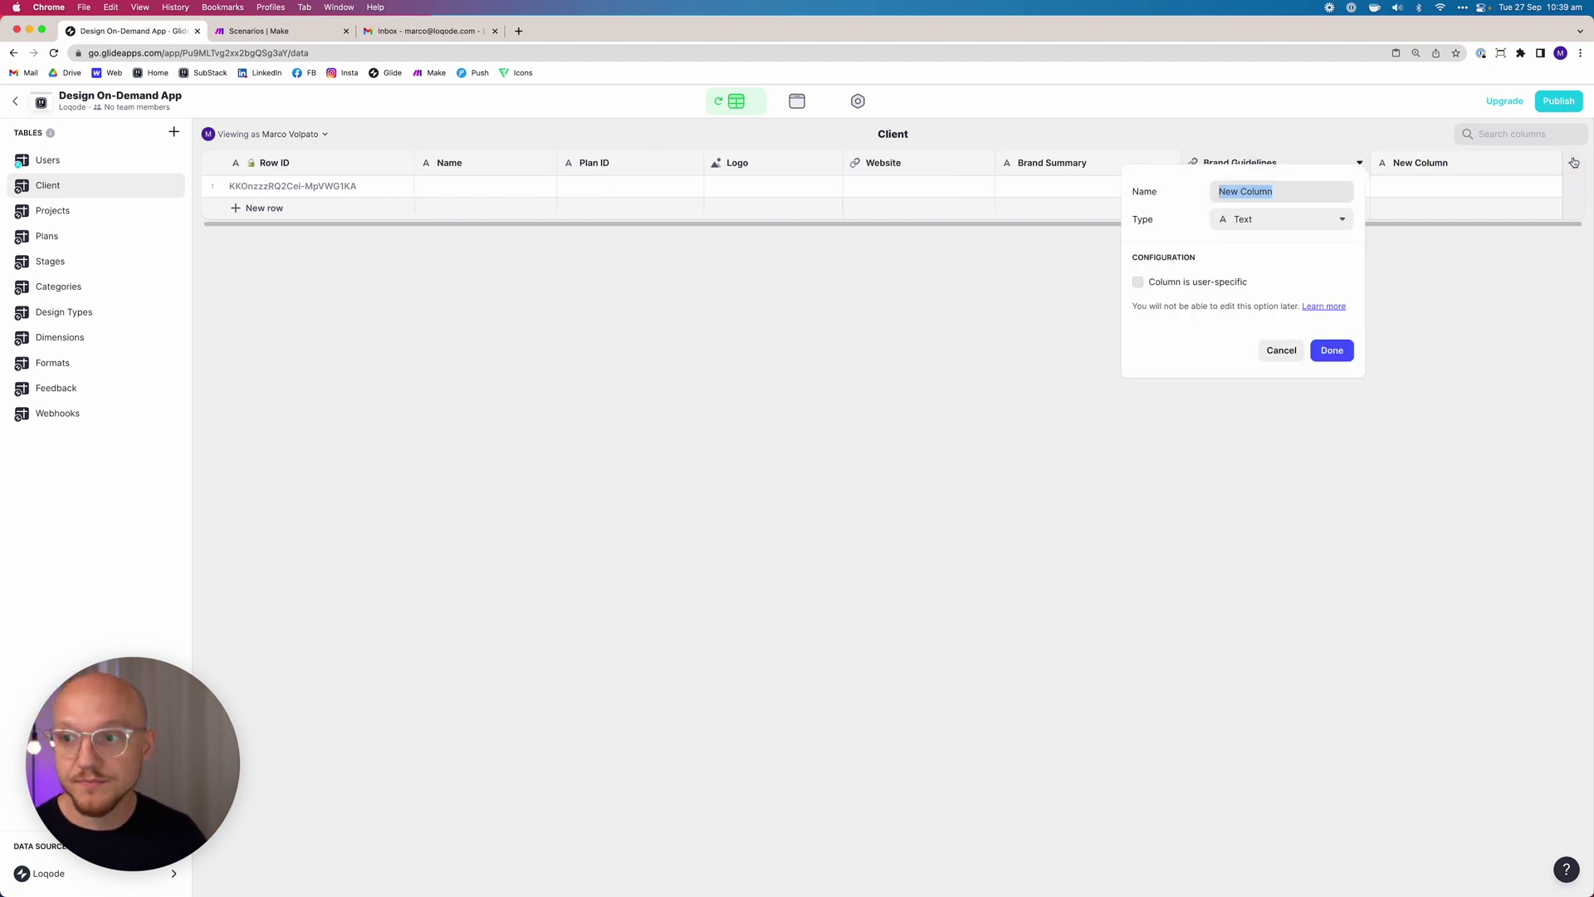
pyautogui.click(1300, 219)
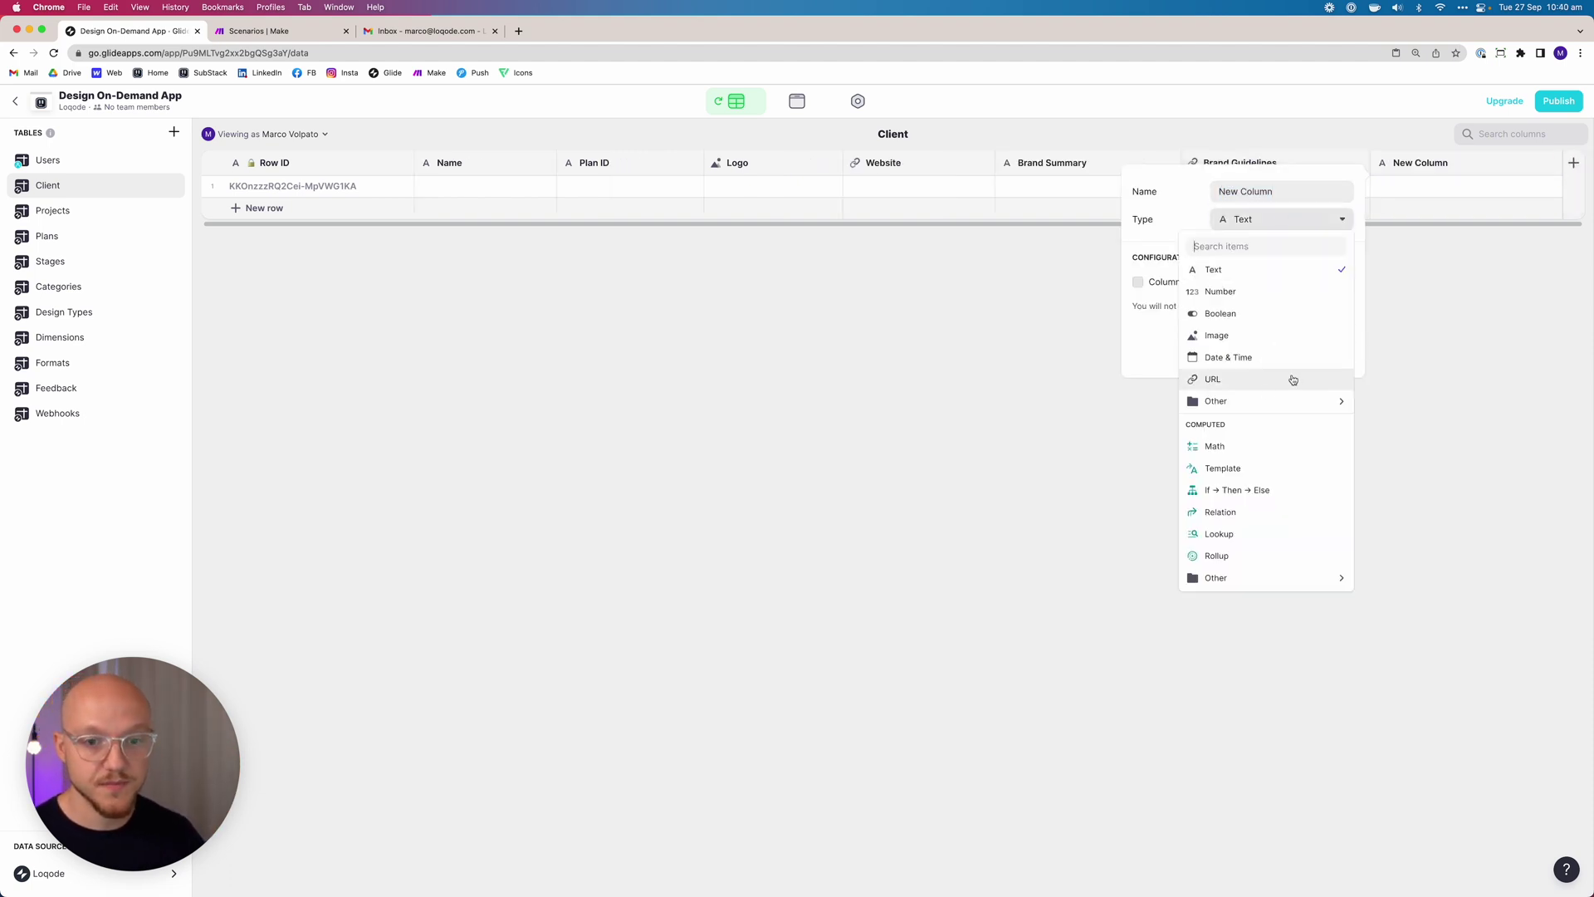
pyautogui.click(1237, 512)
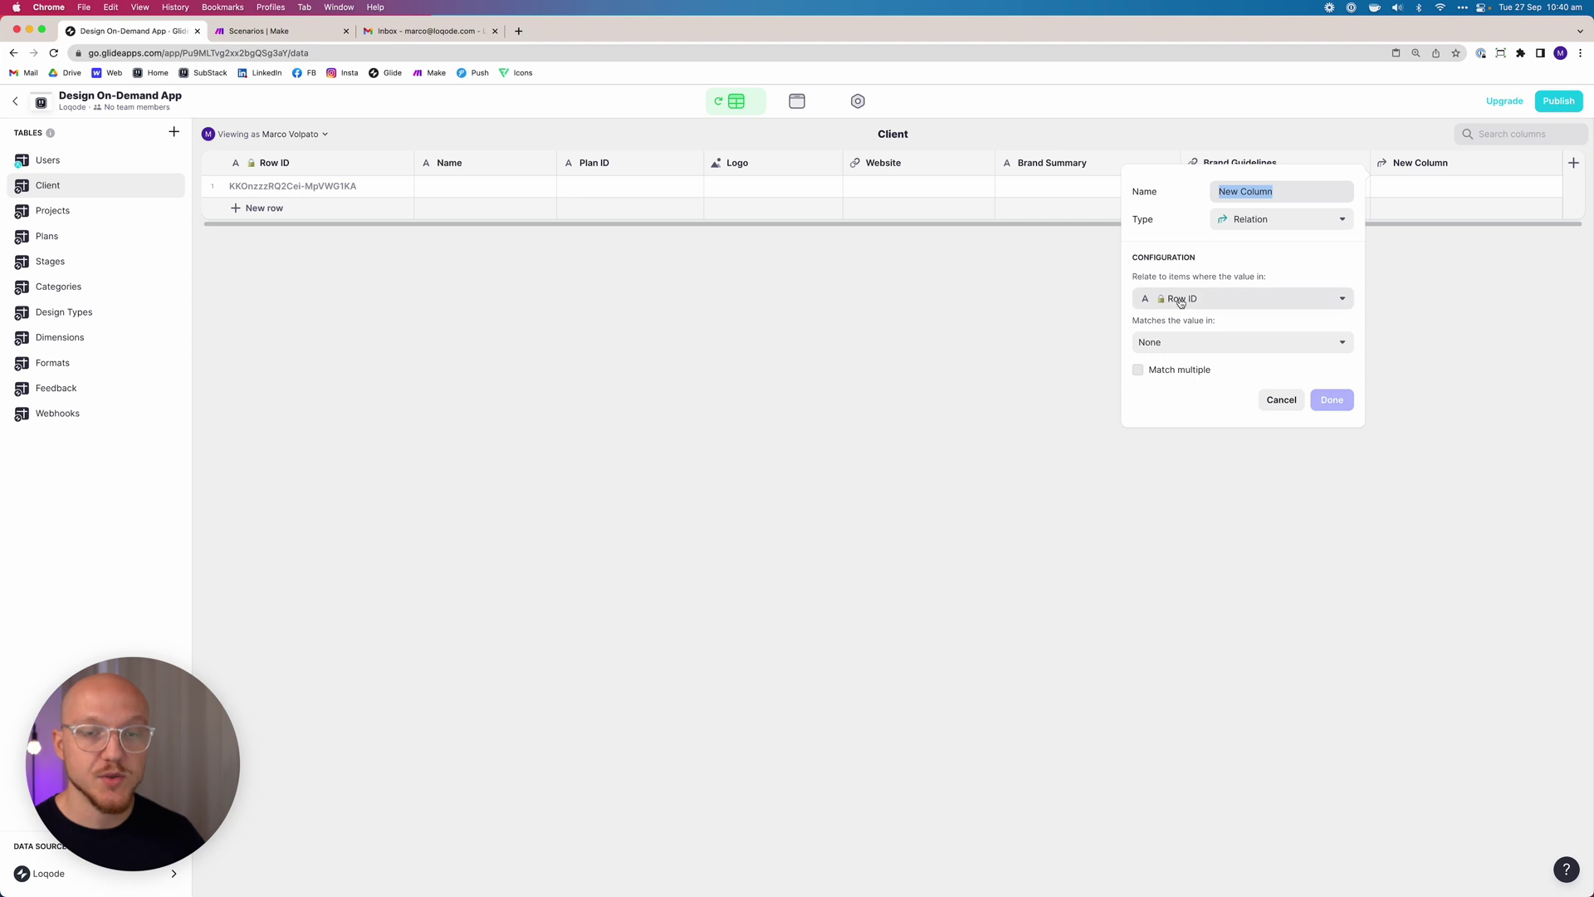
pyautogui.click(1179, 301)
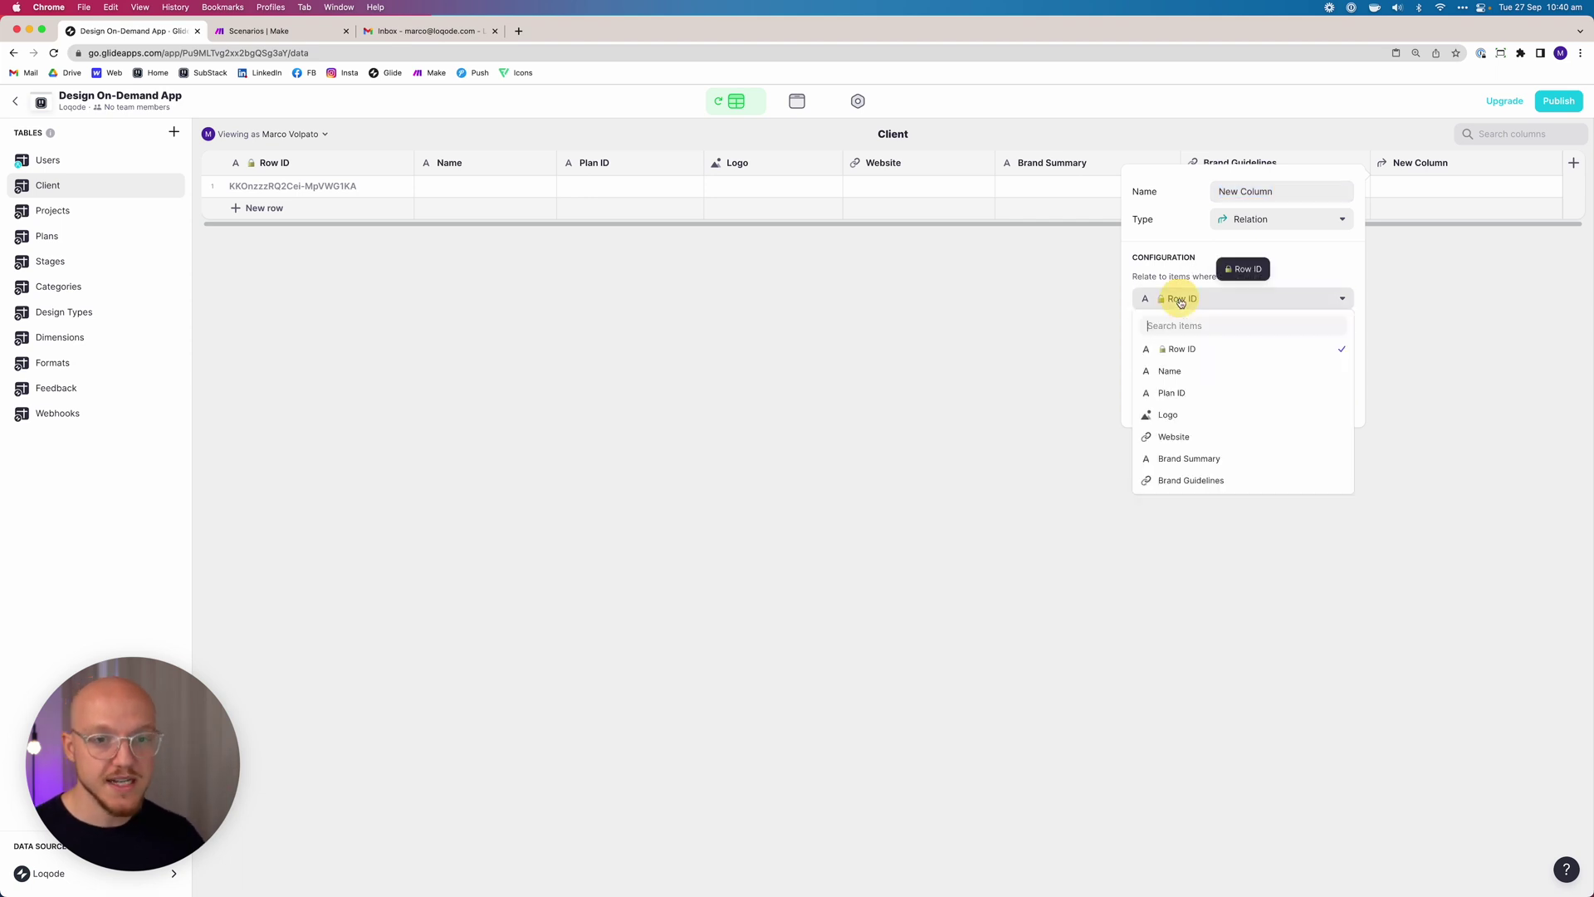
pyautogui.click(1190, 395)
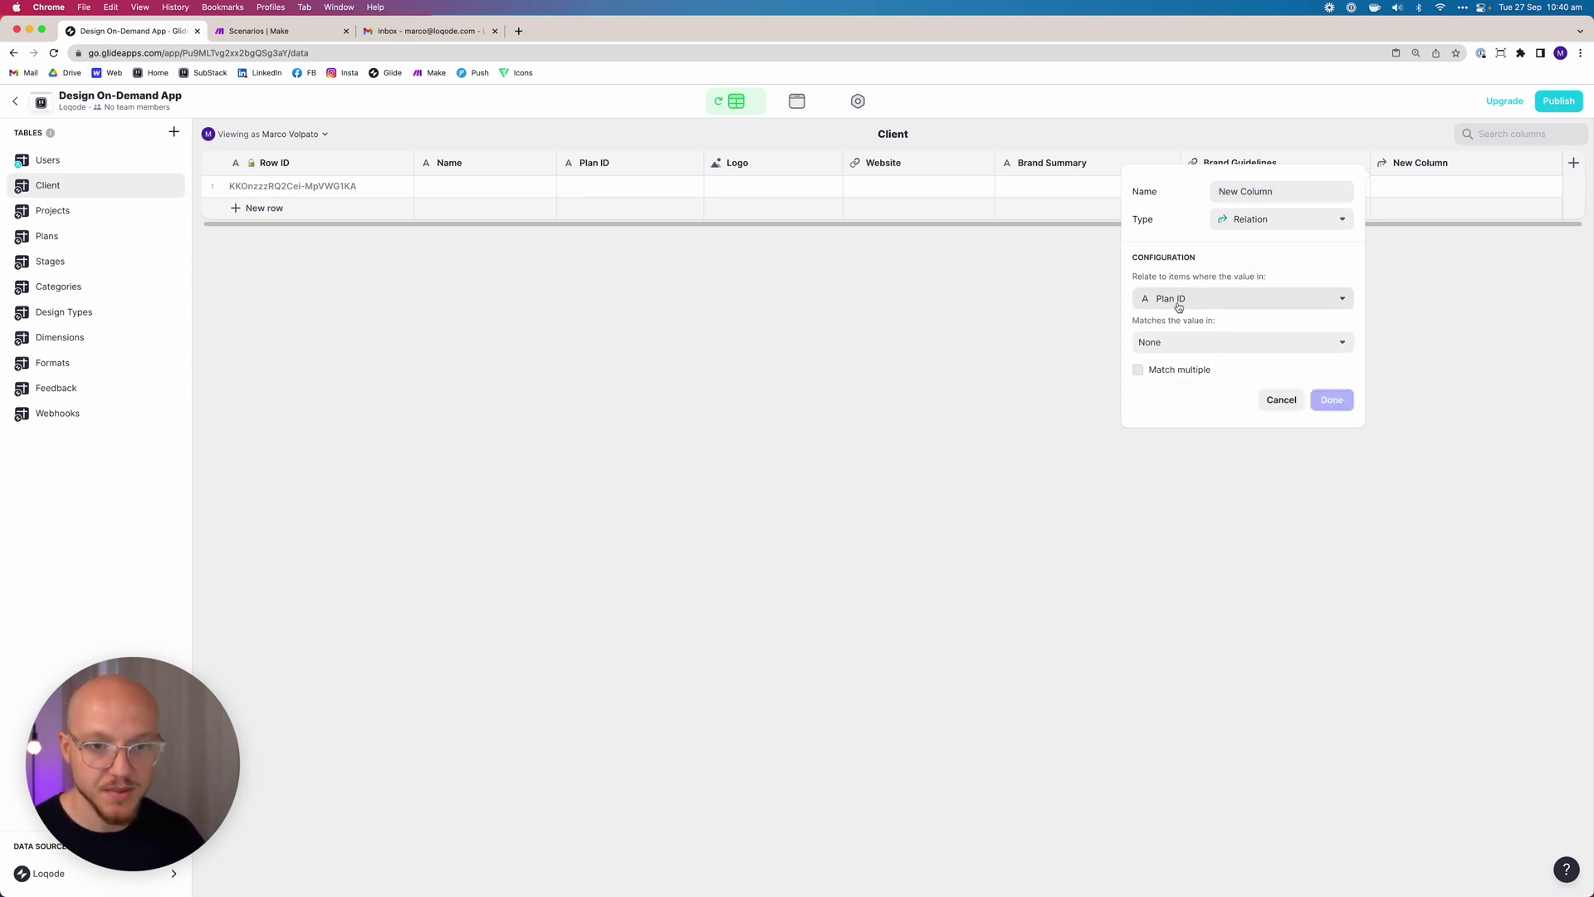
pyautogui.click(1192, 348)
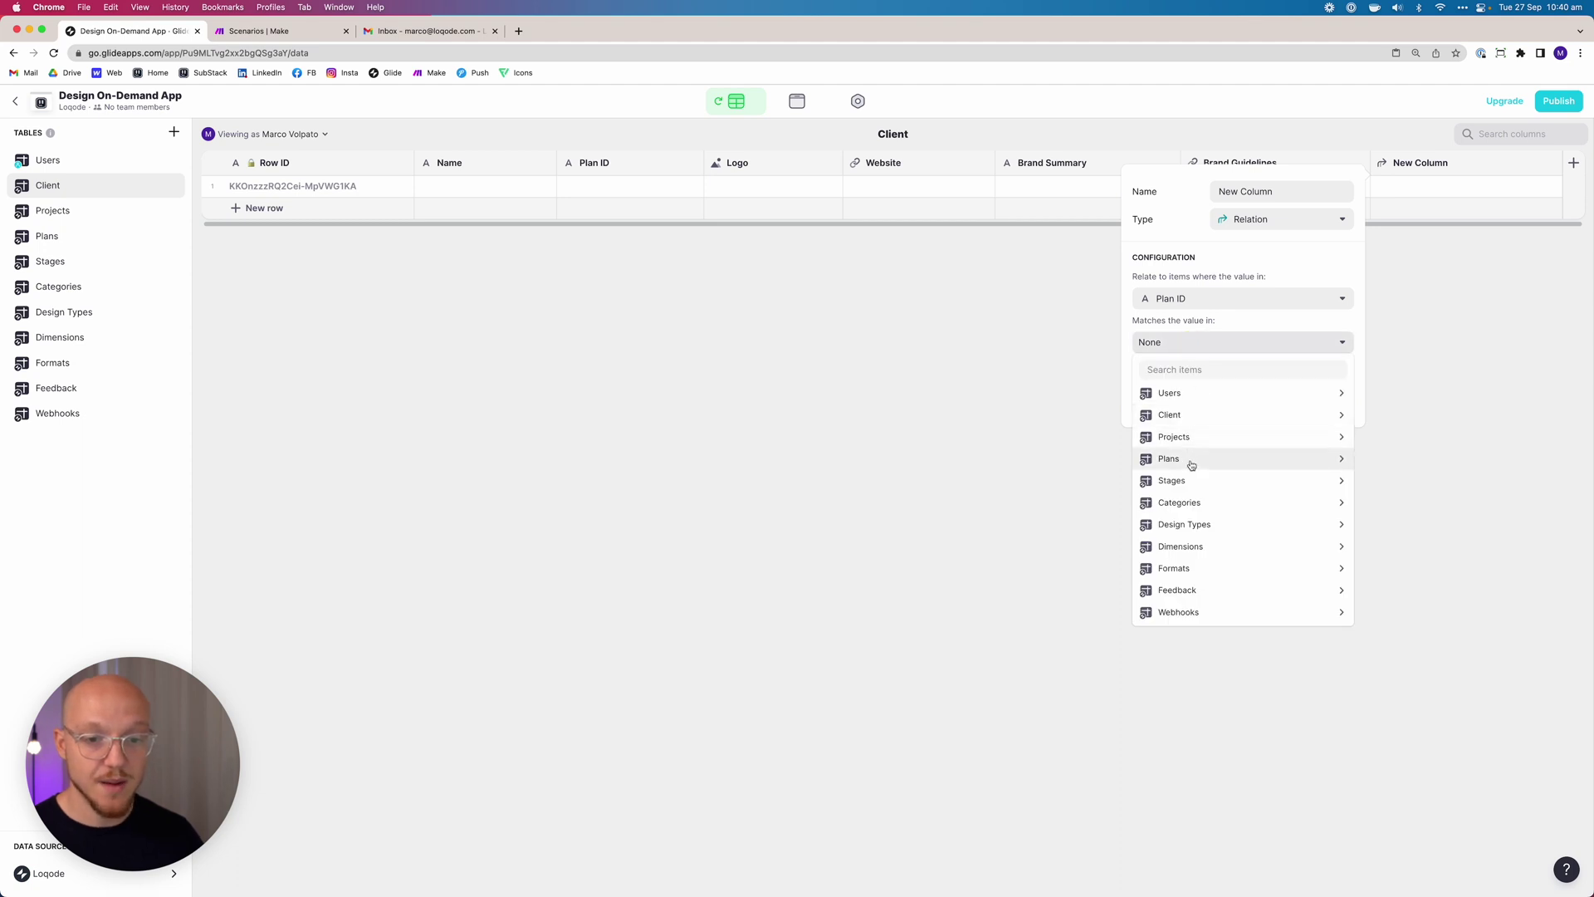
pyautogui.moveTo(1203, 462)
pyautogui.click(1421, 467)
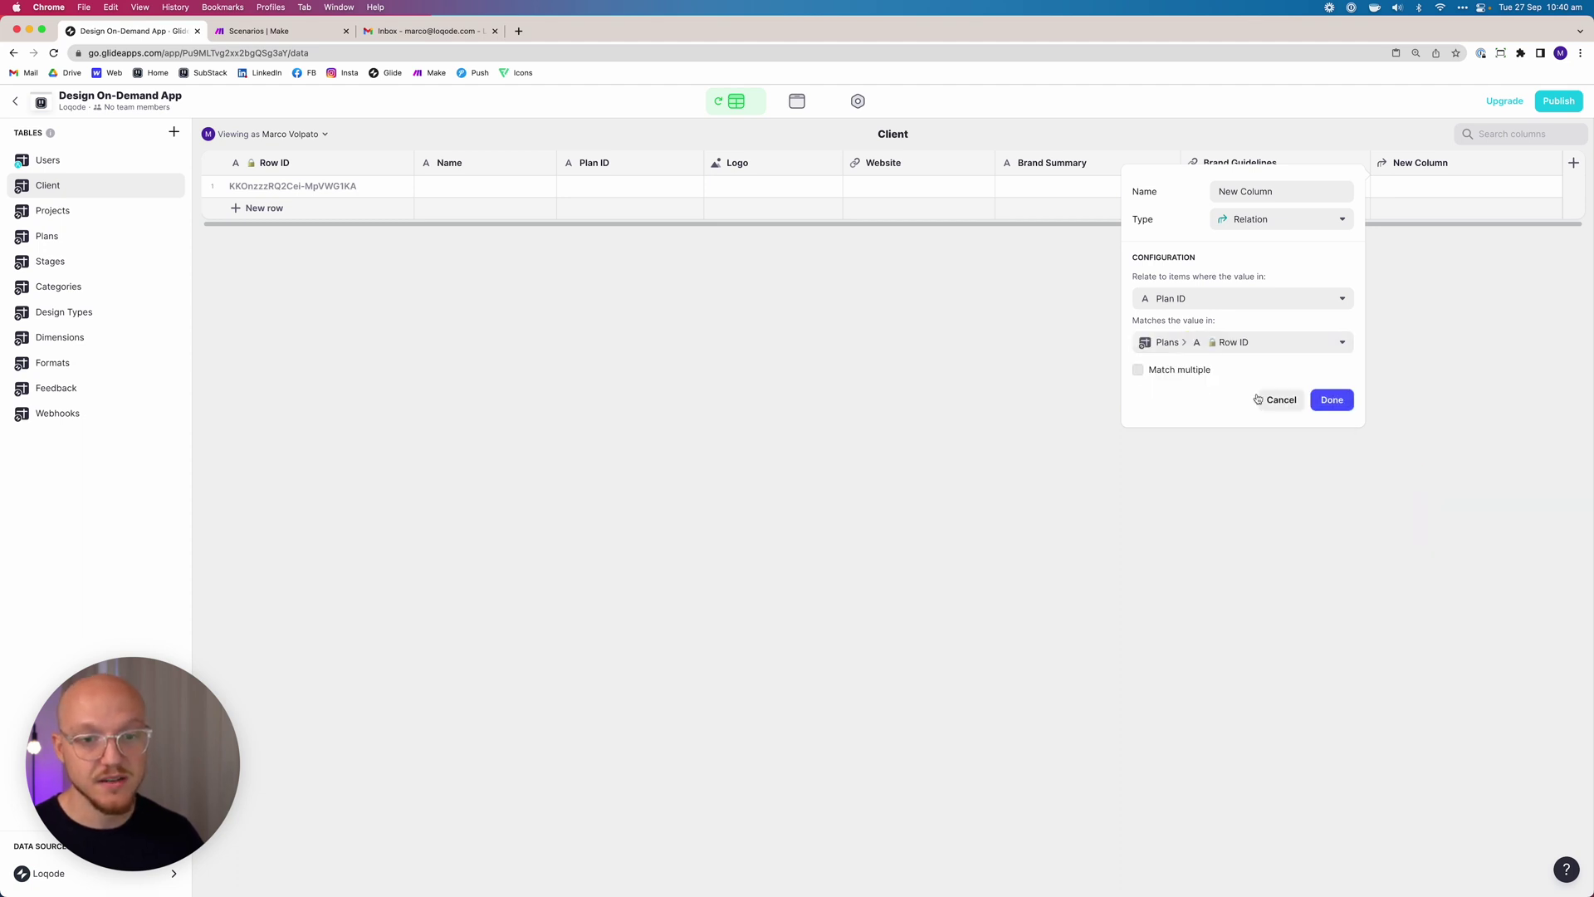
pyautogui.click(1299, 191)
pyautogui.write('Plan')
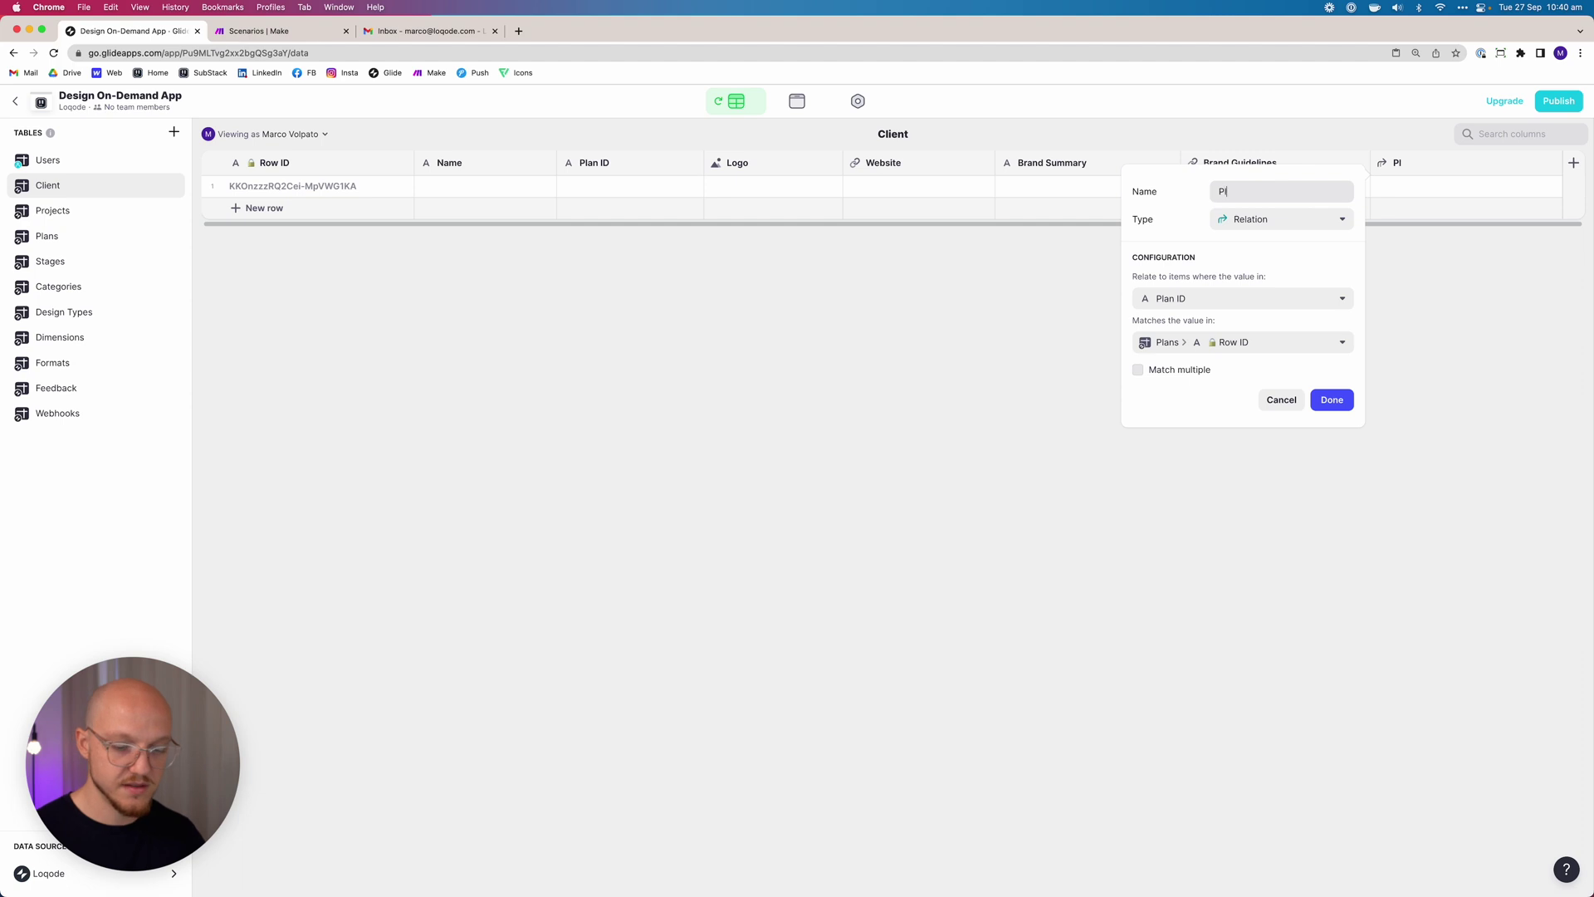
pyautogui.click(1332, 399)
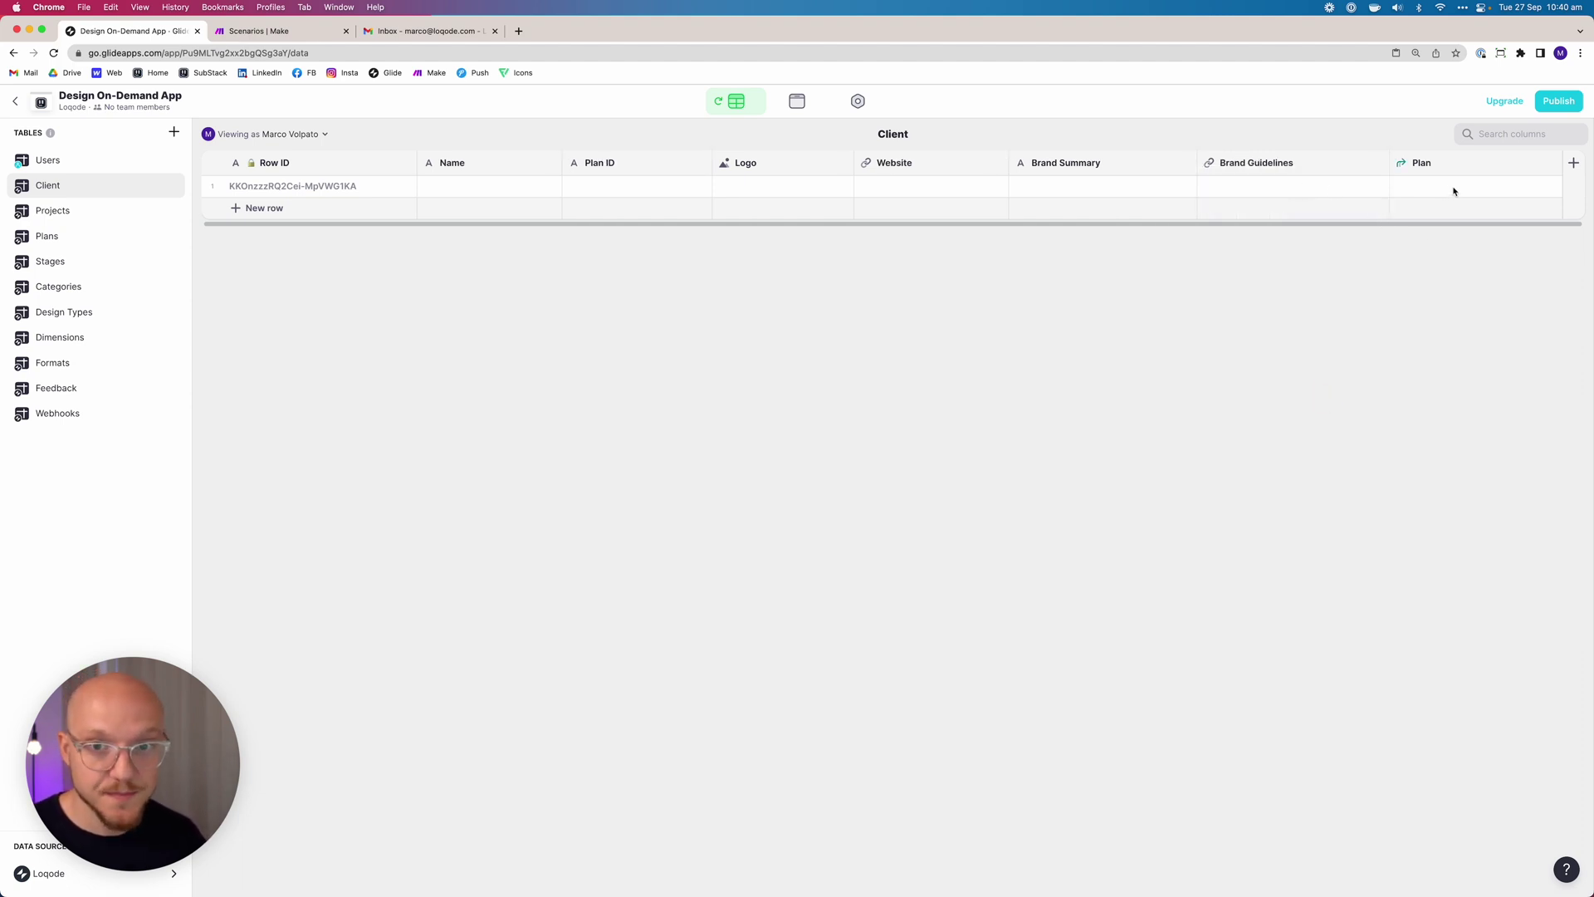
# Add a Lookup column named "Plan Name" to the Client table that returns Name through the Plan relation.
pyautogui.click(1573, 163)
pyautogui.click(1294, 219)
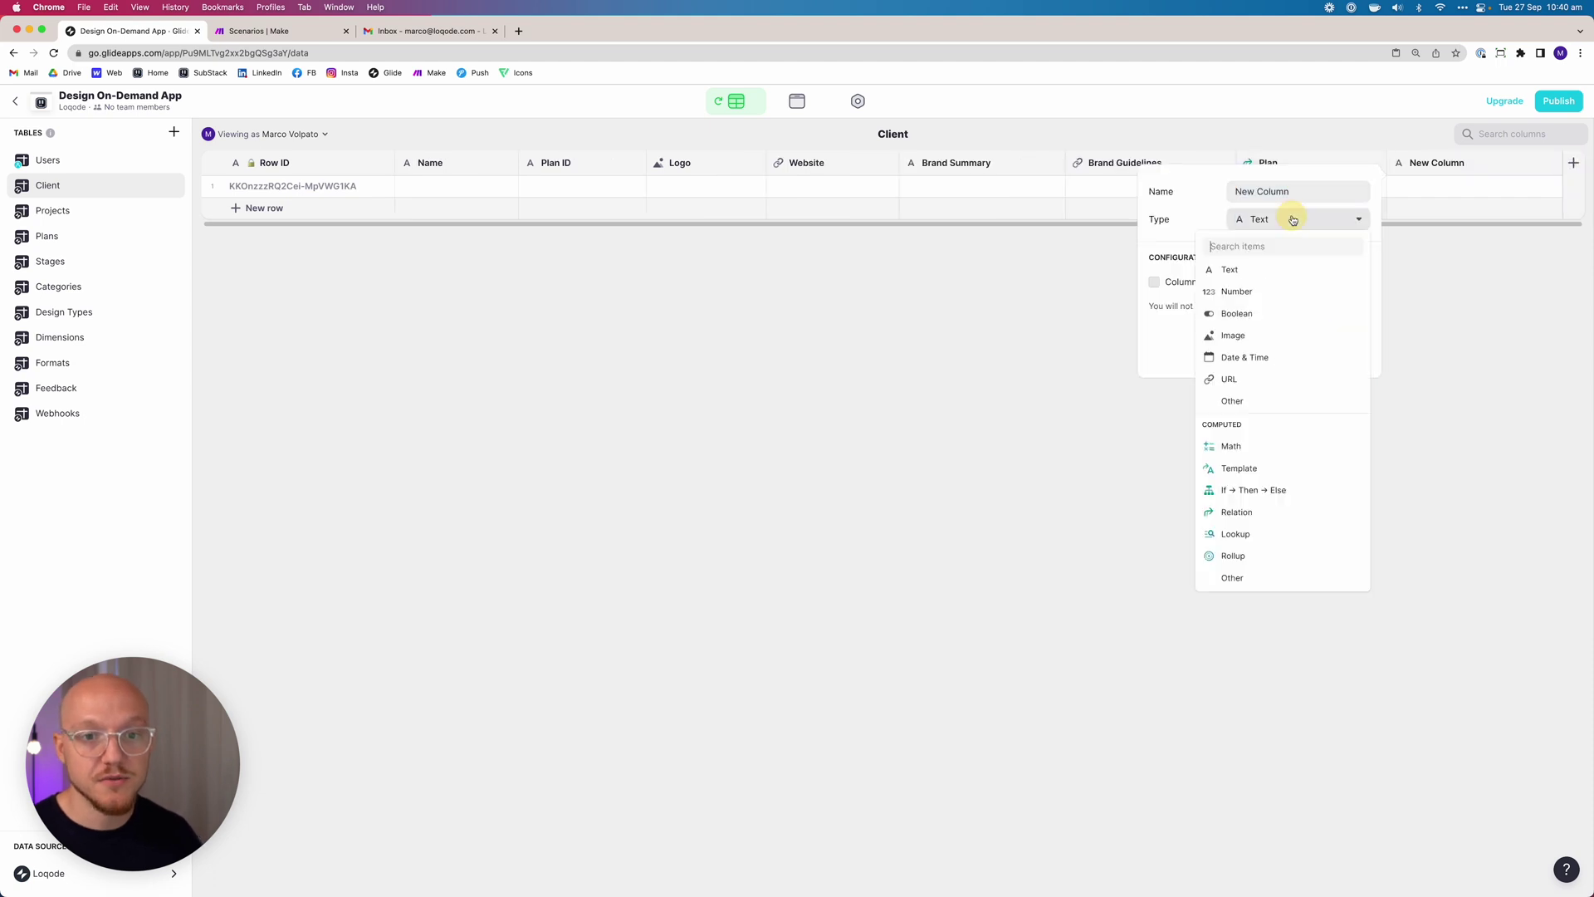
pyautogui.click(1279, 532)
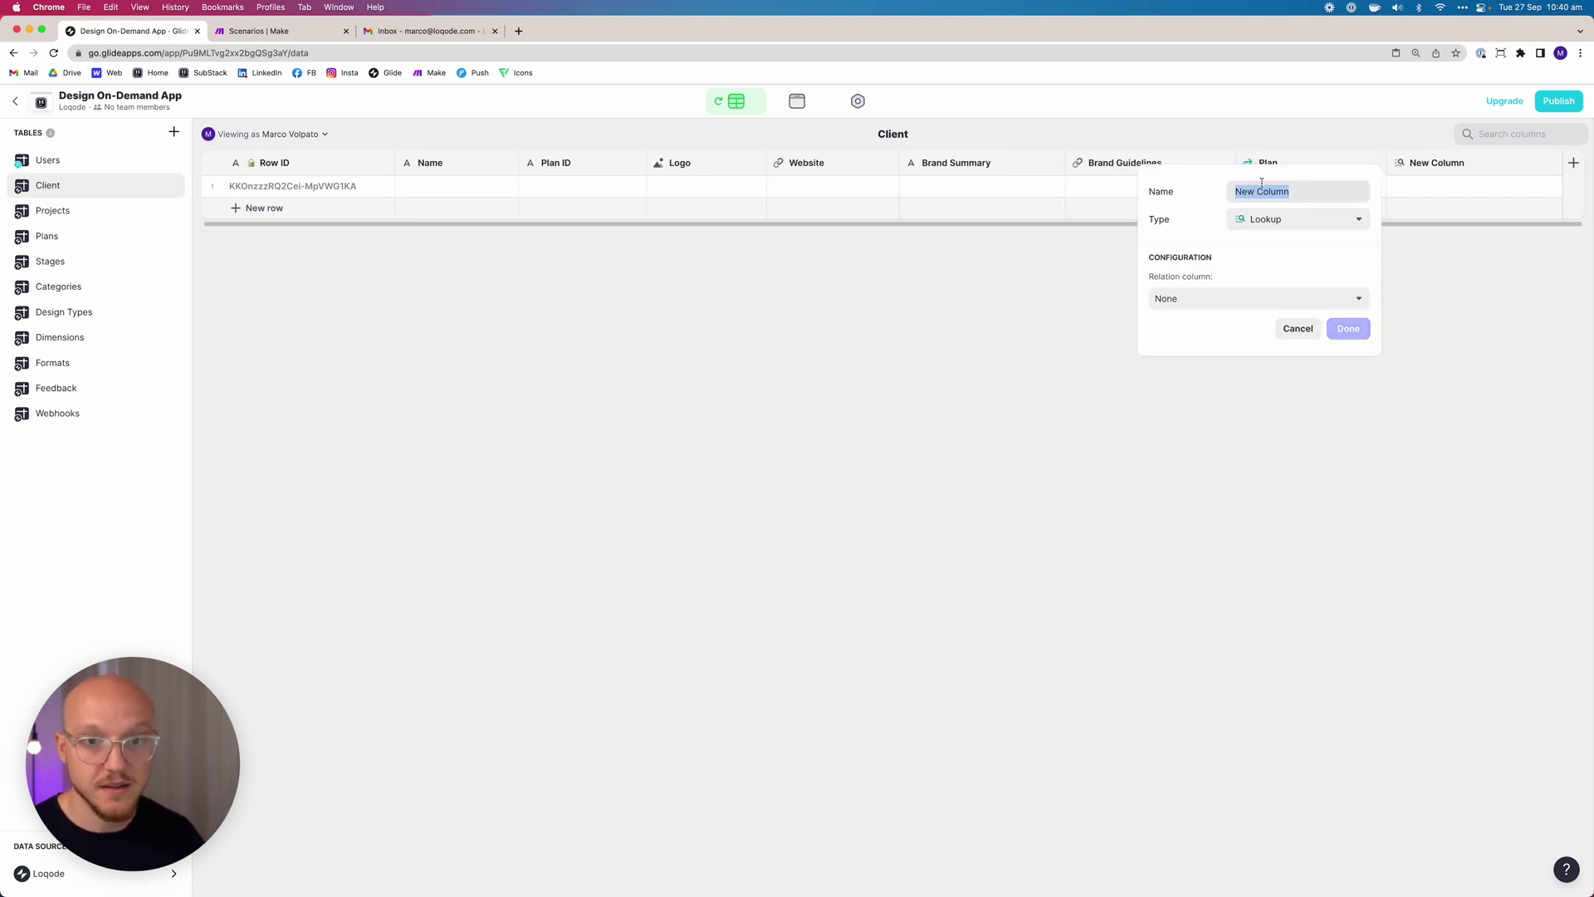
pyautogui.write('Plan Name')
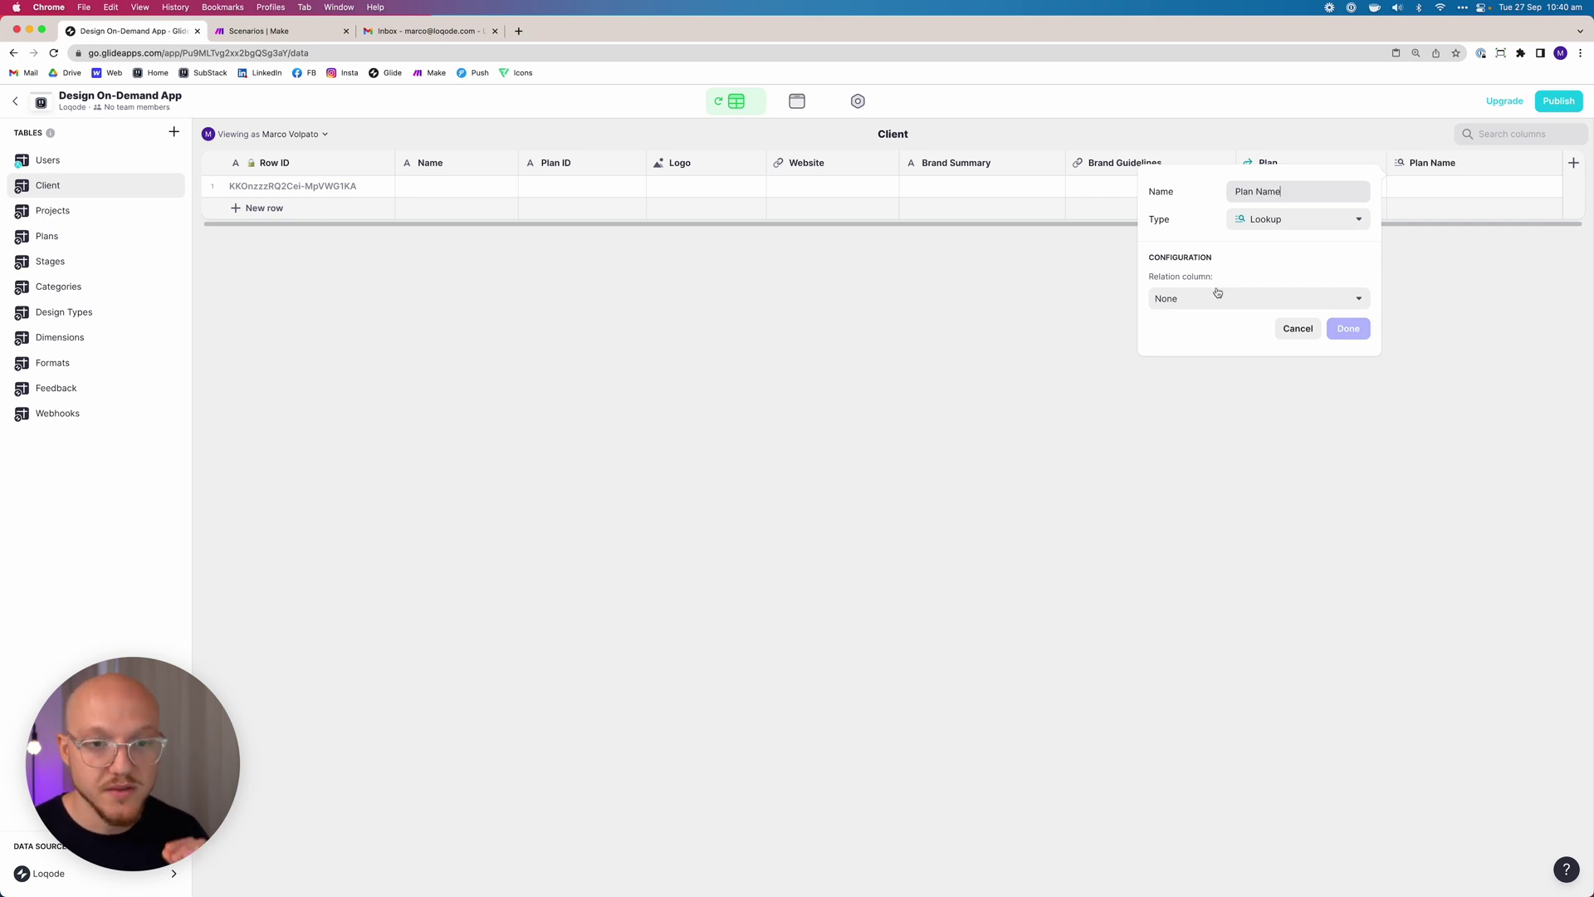
pyautogui.click(1217, 297)
pyautogui.moveTo(1206, 357)
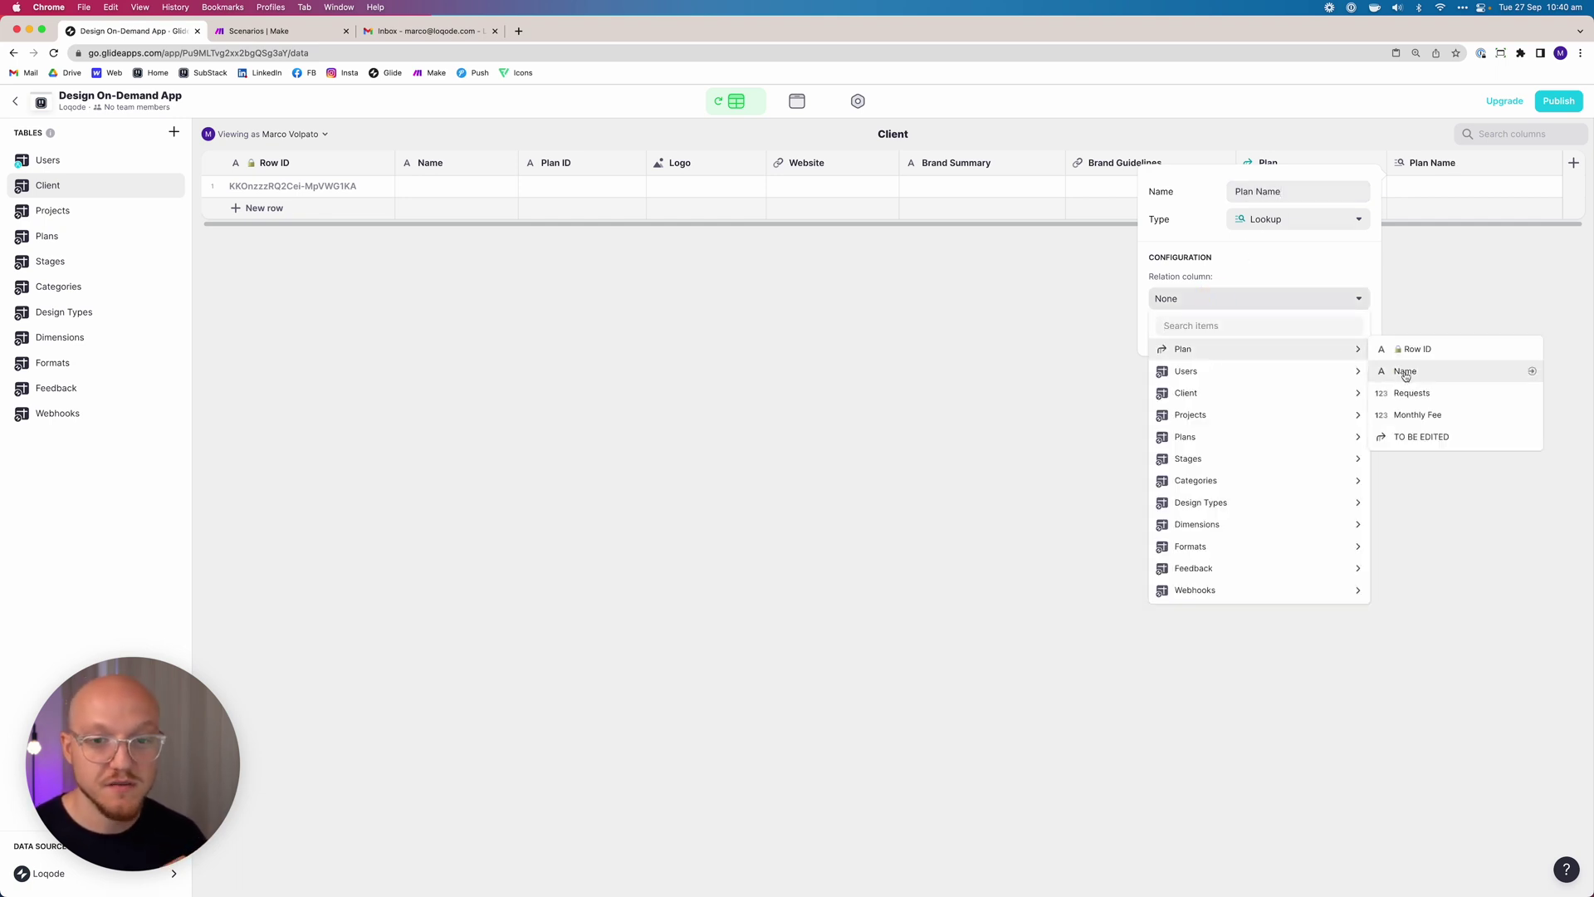
pyautogui.click(1405, 371)
pyautogui.click(1345, 330)
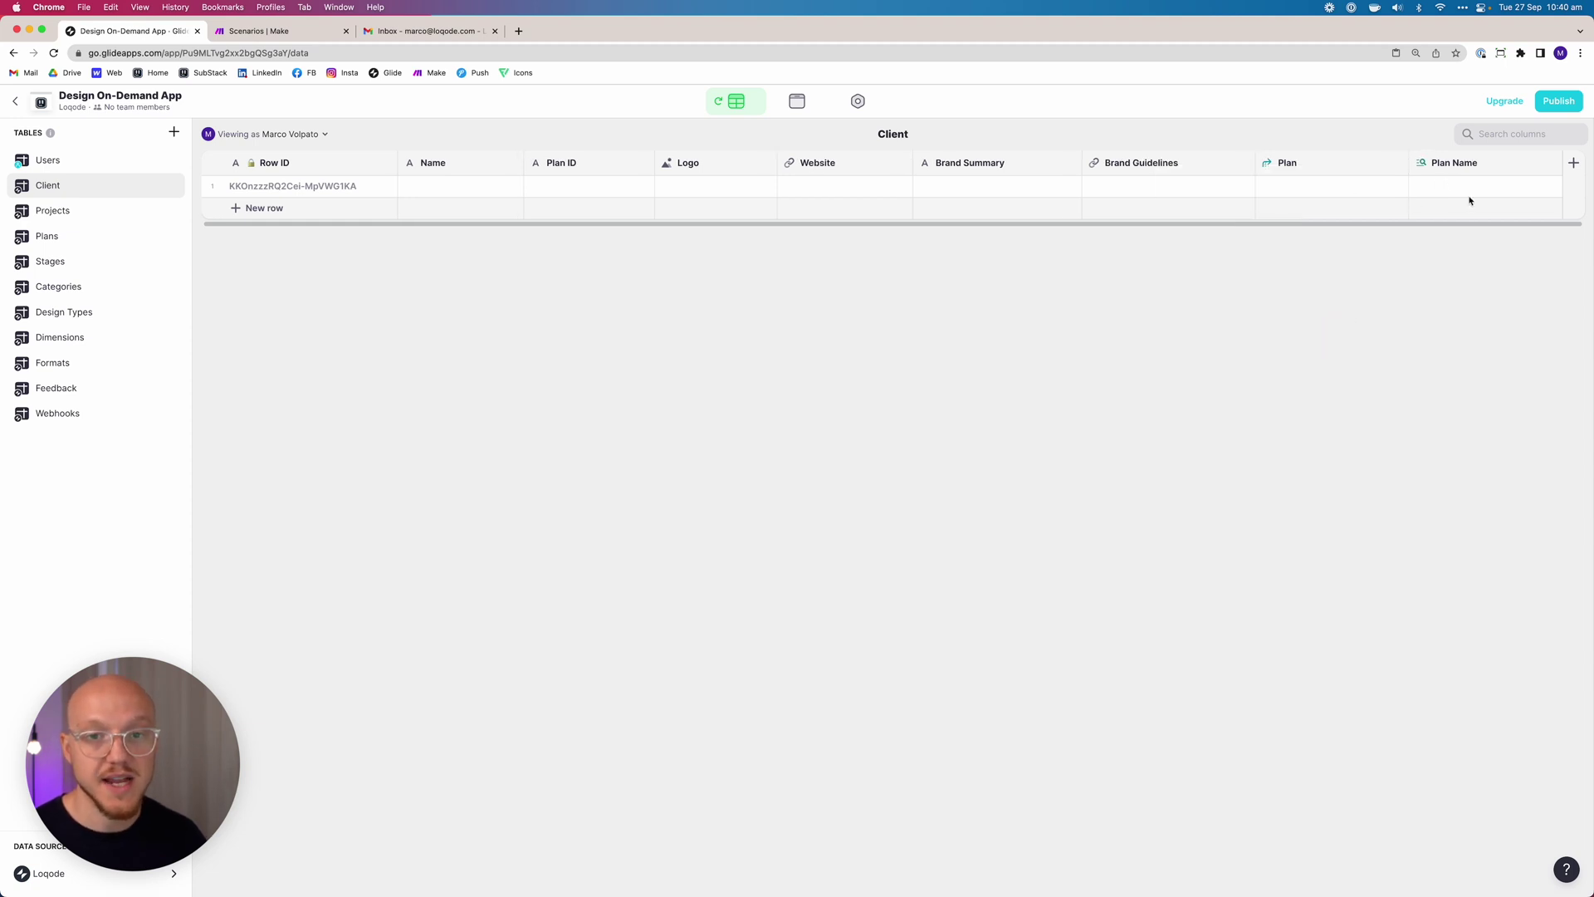
# Copy the Lite Plan's Row ID from the Plans table into the Client row's Plan ID and check both plan columns.
pyautogui.click(99, 233)
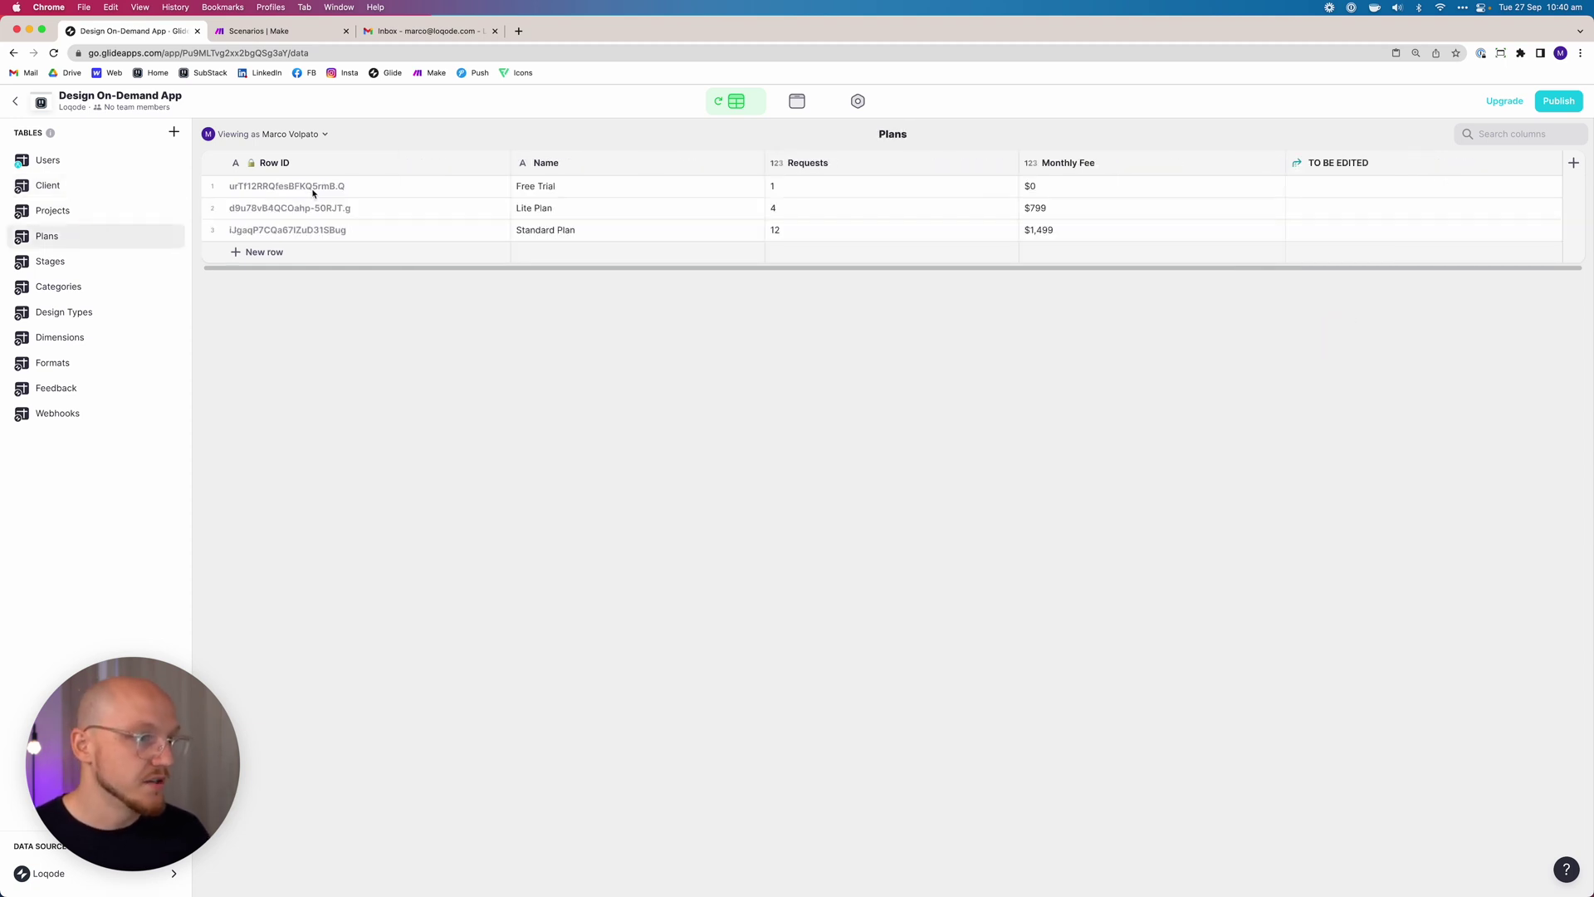
pyautogui.click(324, 209)
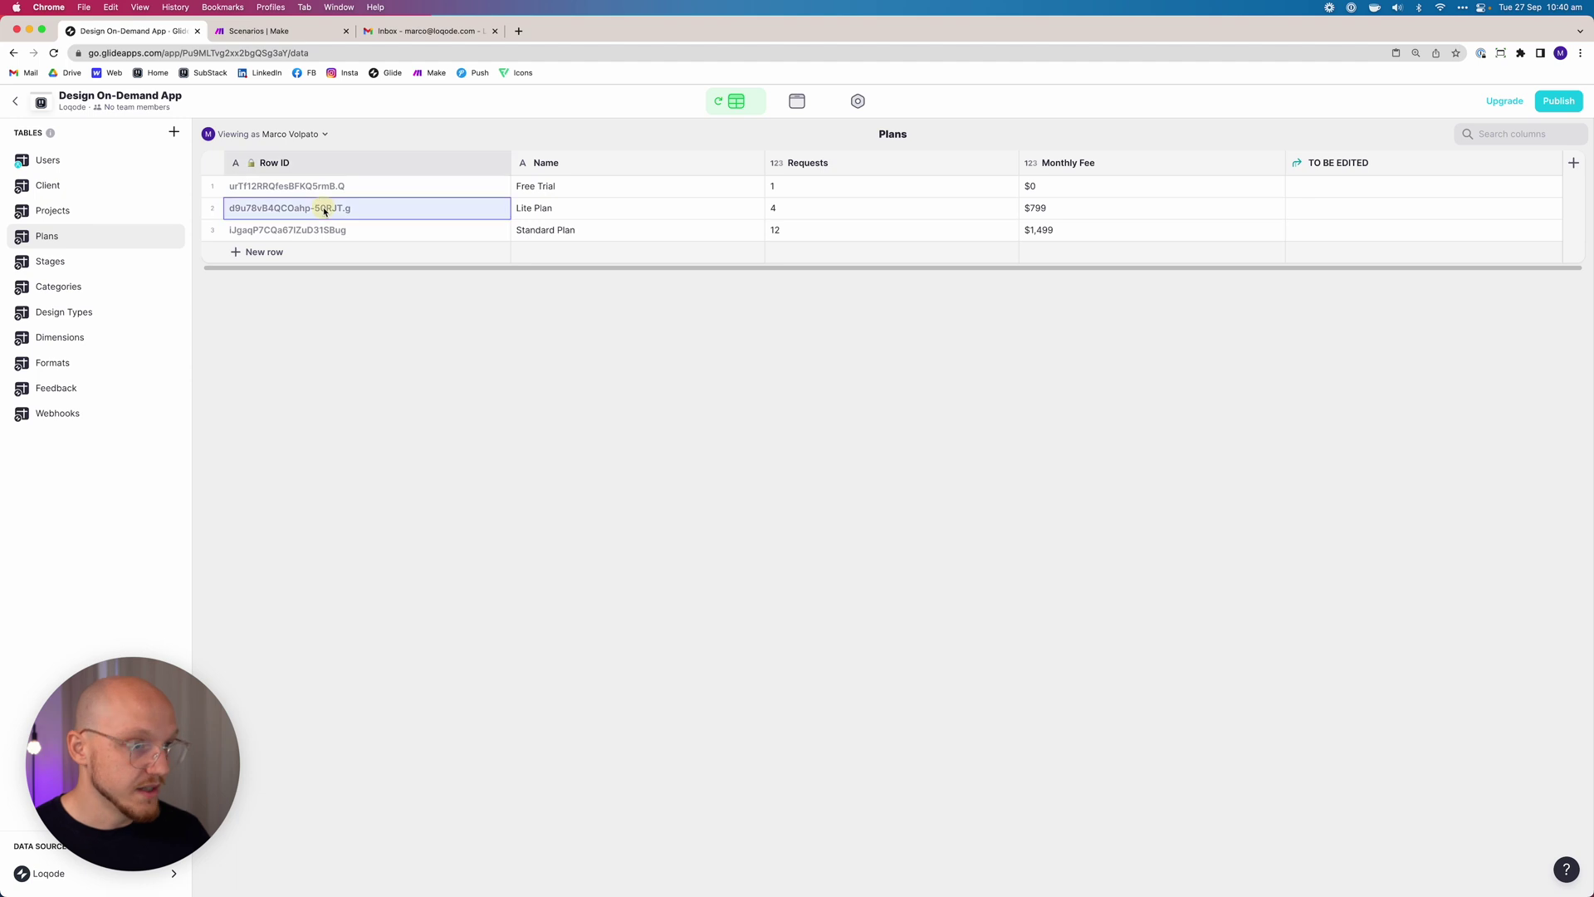
pyautogui.click(79, 188)
pyautogui.click(561, 187)
pyautogui.write('d9u78vB4QCOahp-50RJT.g')
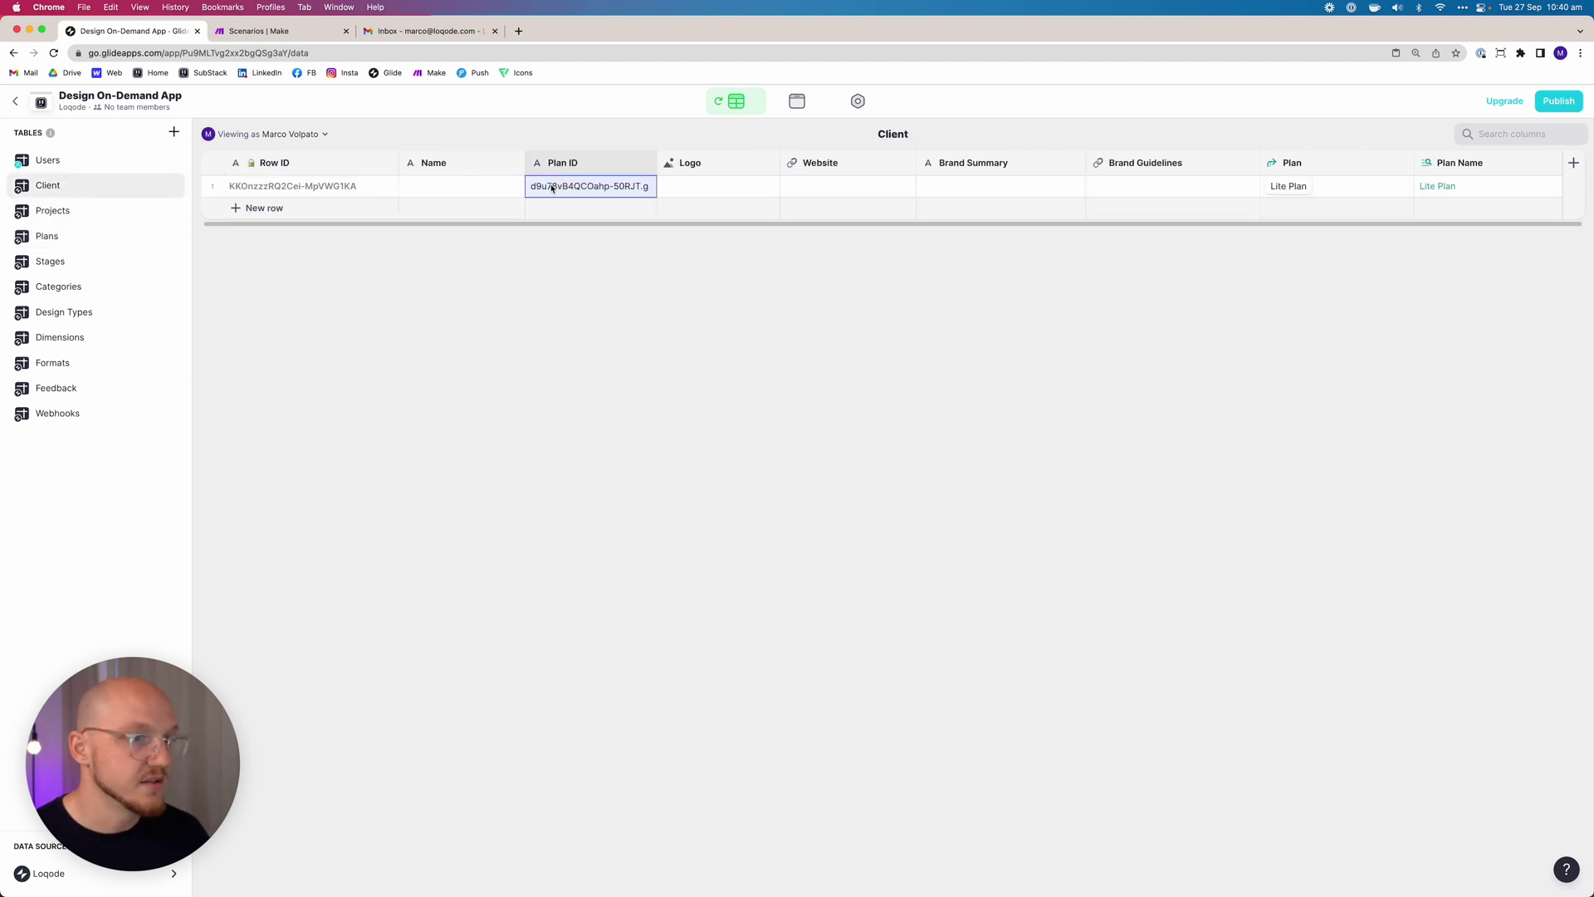
pyautogui.click(1297, 191)
pyautogui.click(1472, 193)
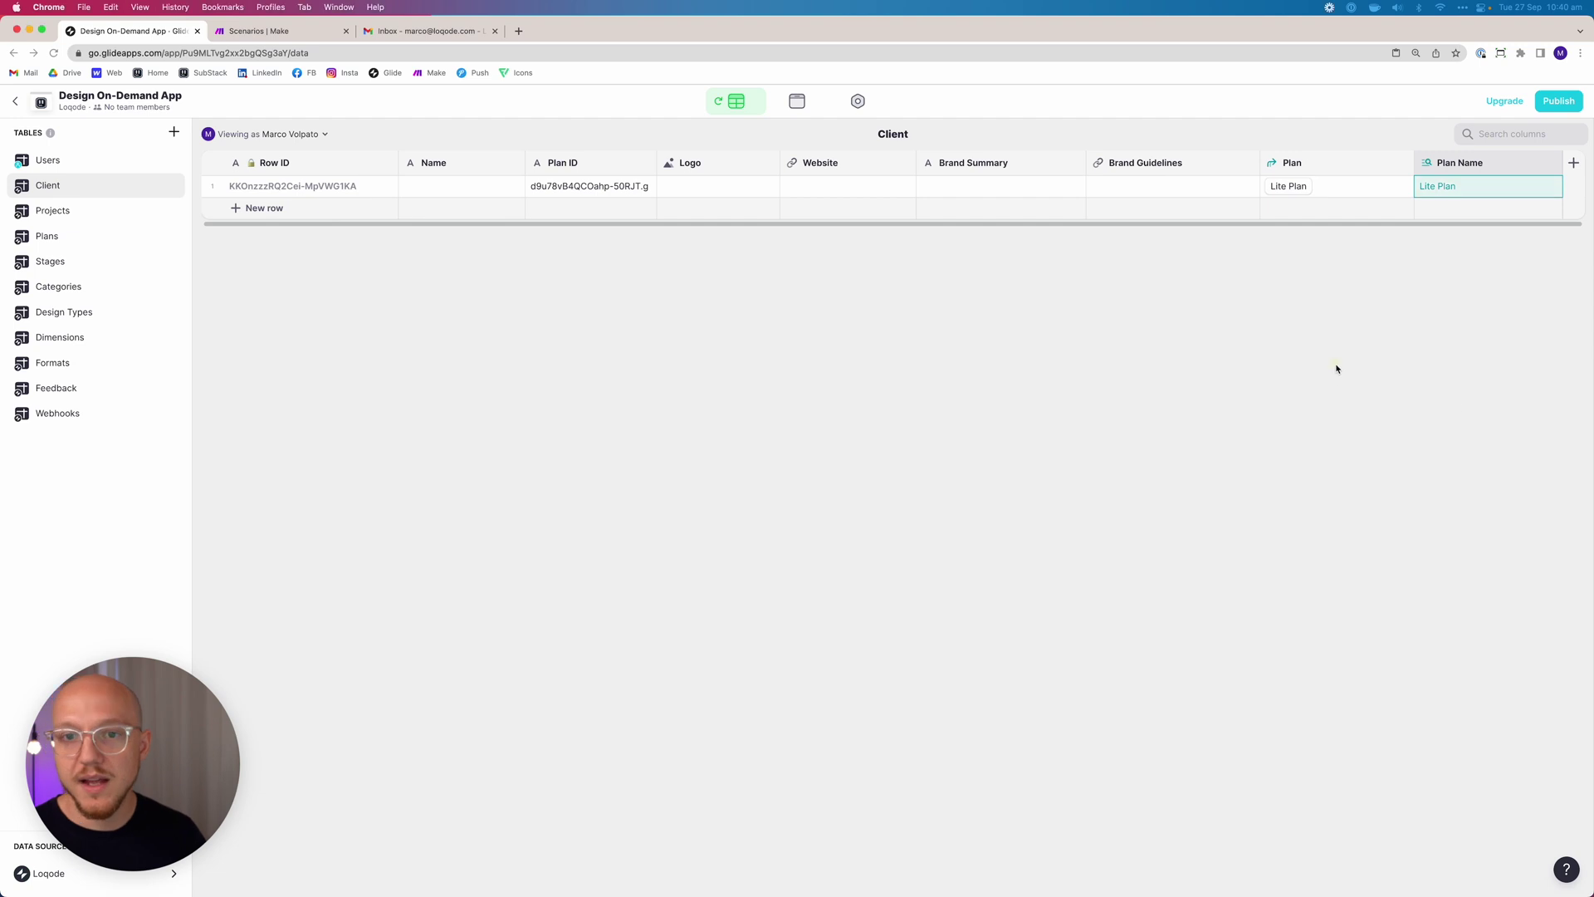
# Add a Relation column named "Projects" to the Client table, matching Row ID to Client ID in Projects, with multiple matches allowed.
pyautogui.click(1573, 162)
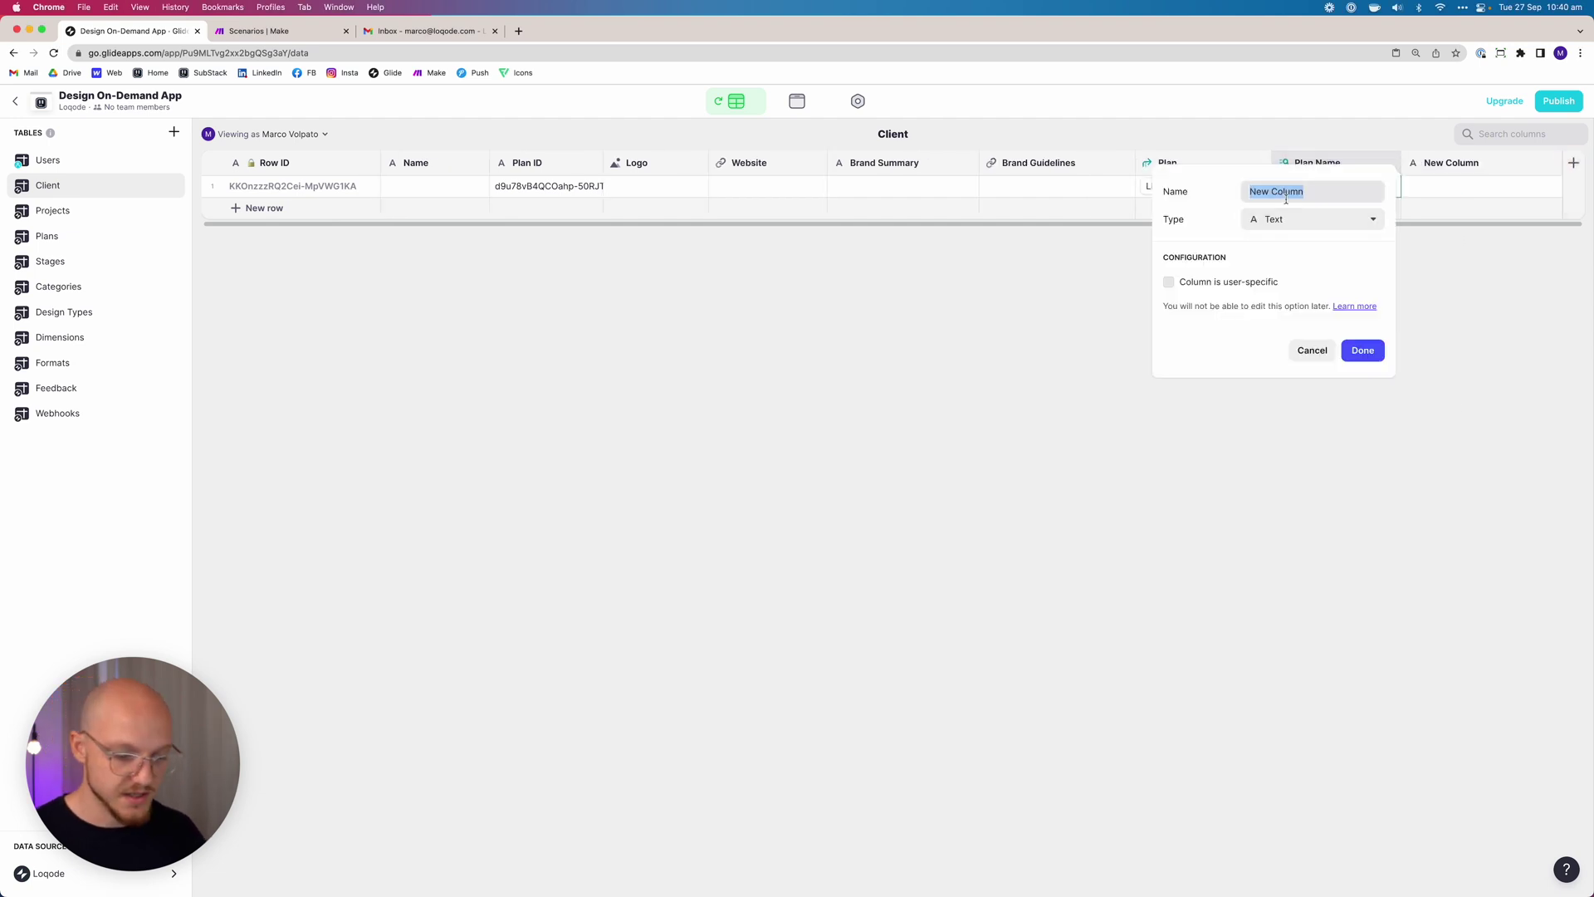
pyautogui.write('Project')
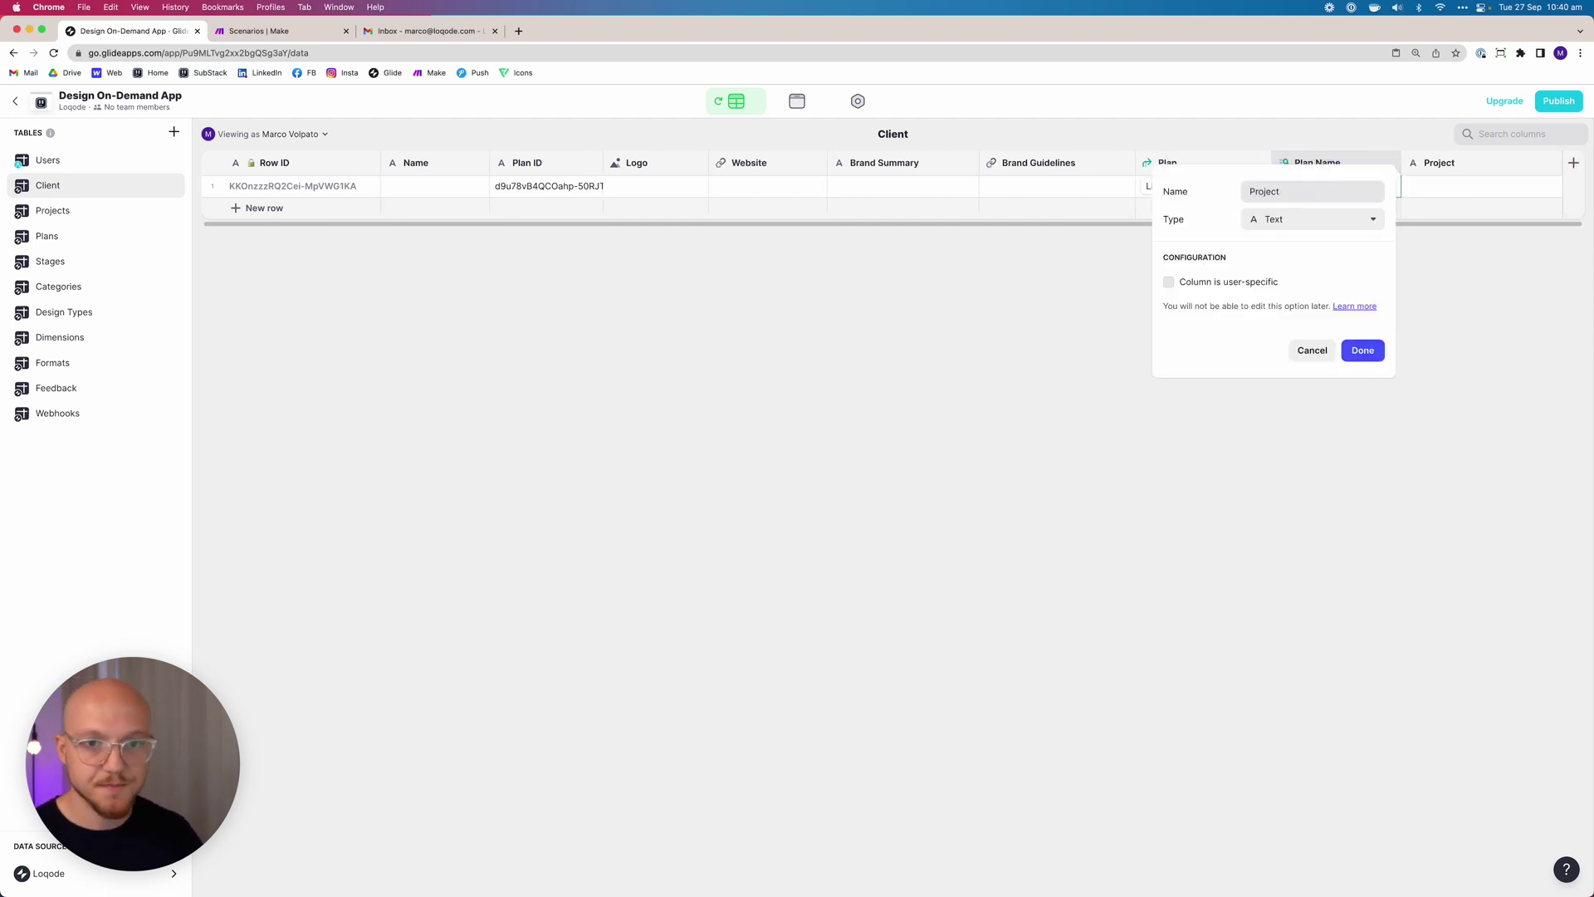
pyautogui.write('s')
pyautogui.click(1259, 224)
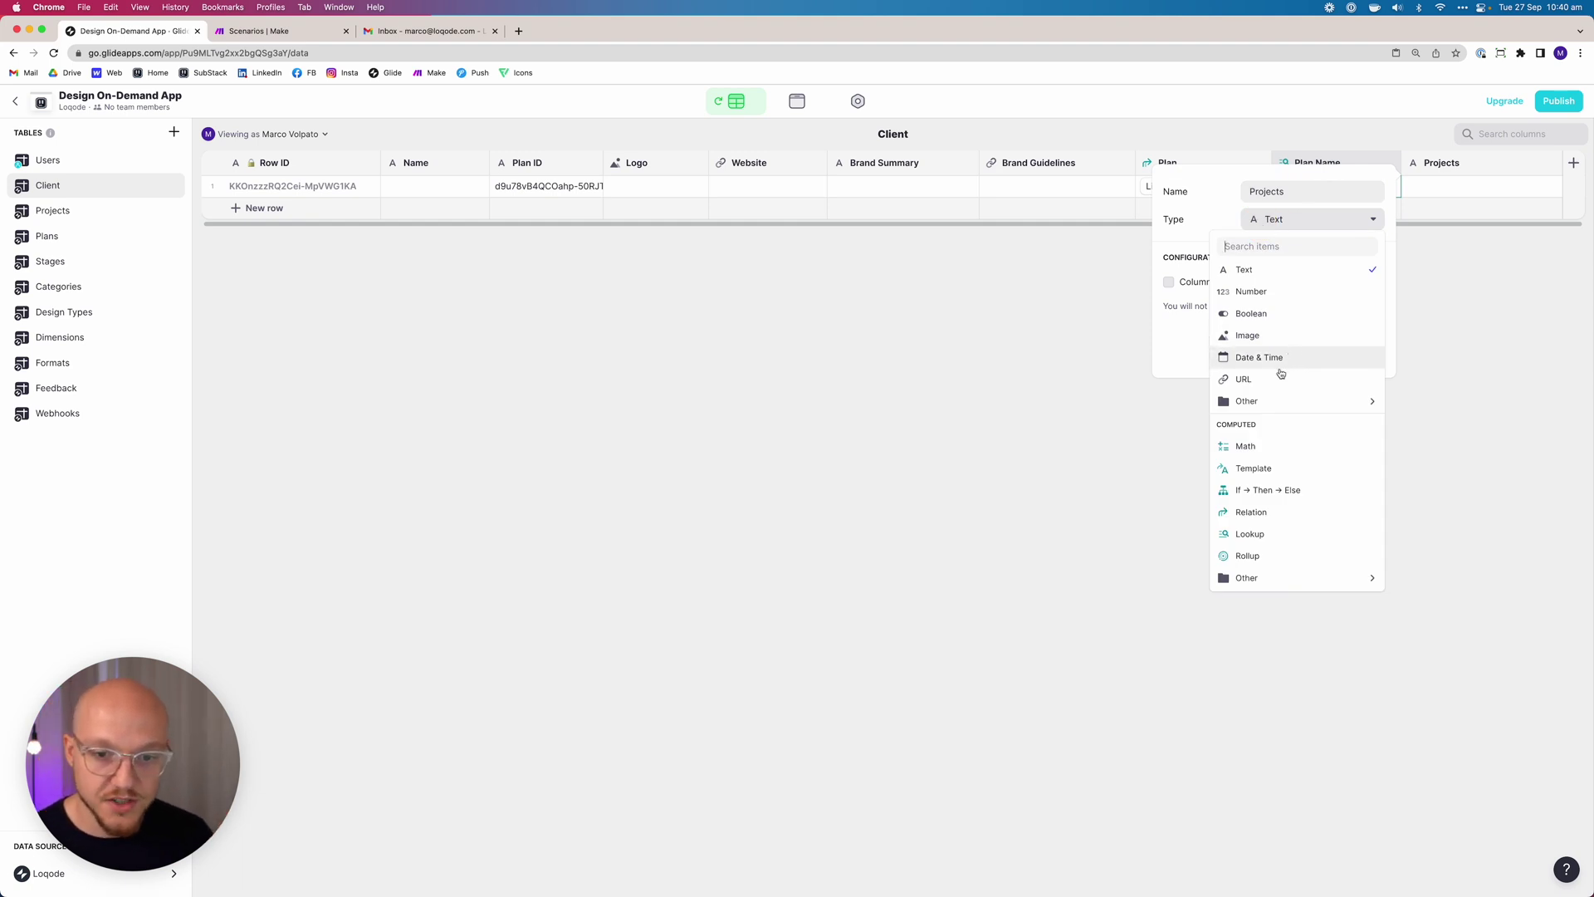
pyautogui.click(1261, 512)
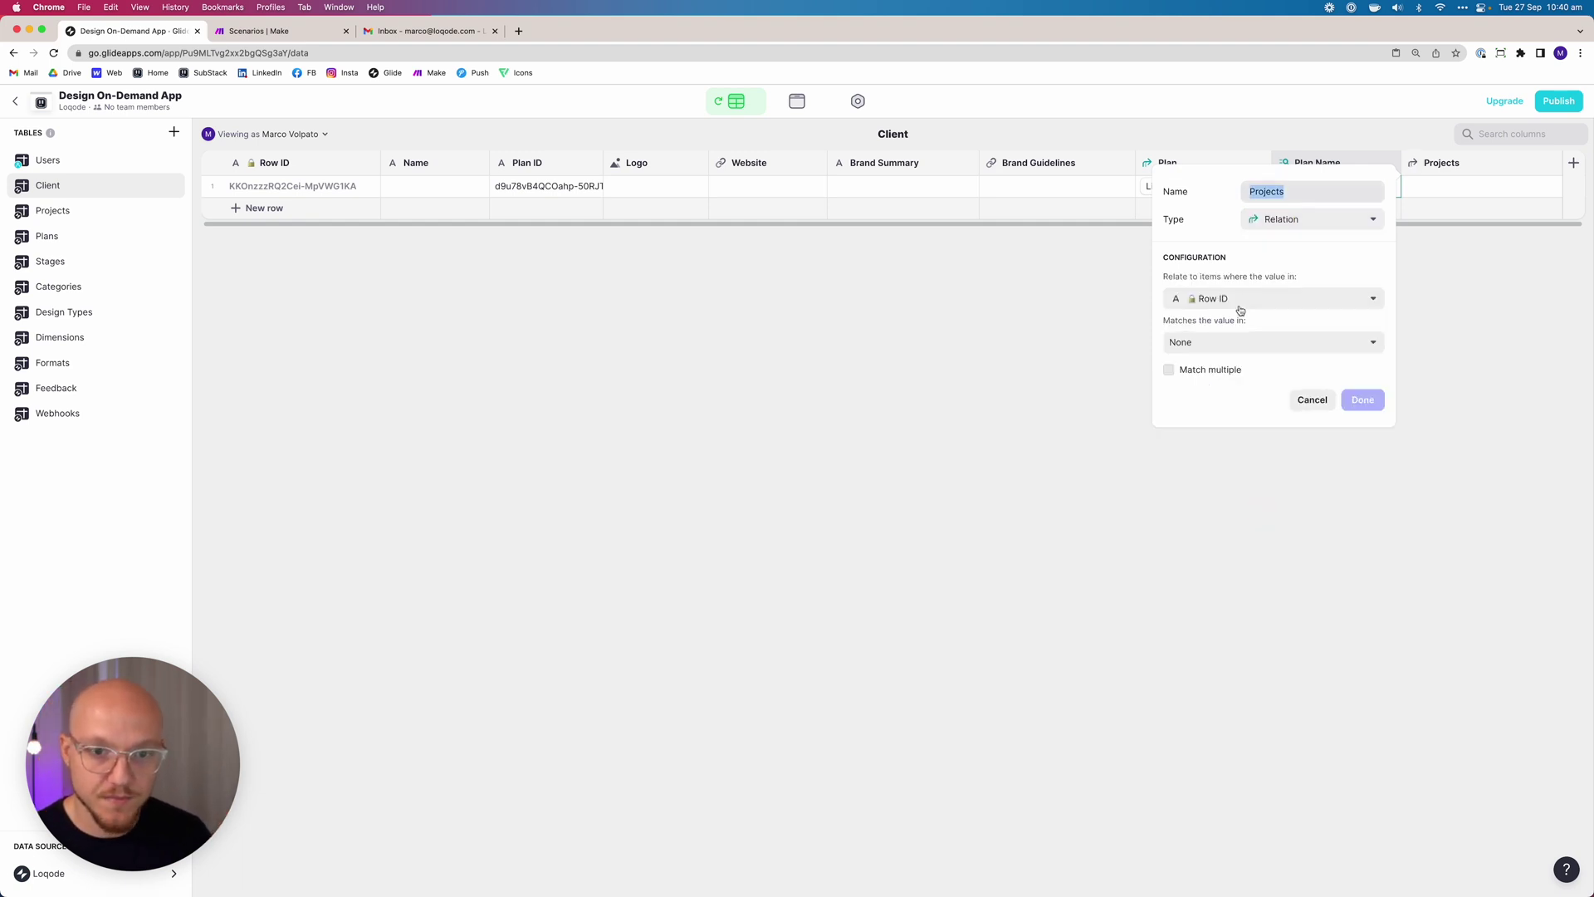
pyautogui.click(1202, 343)
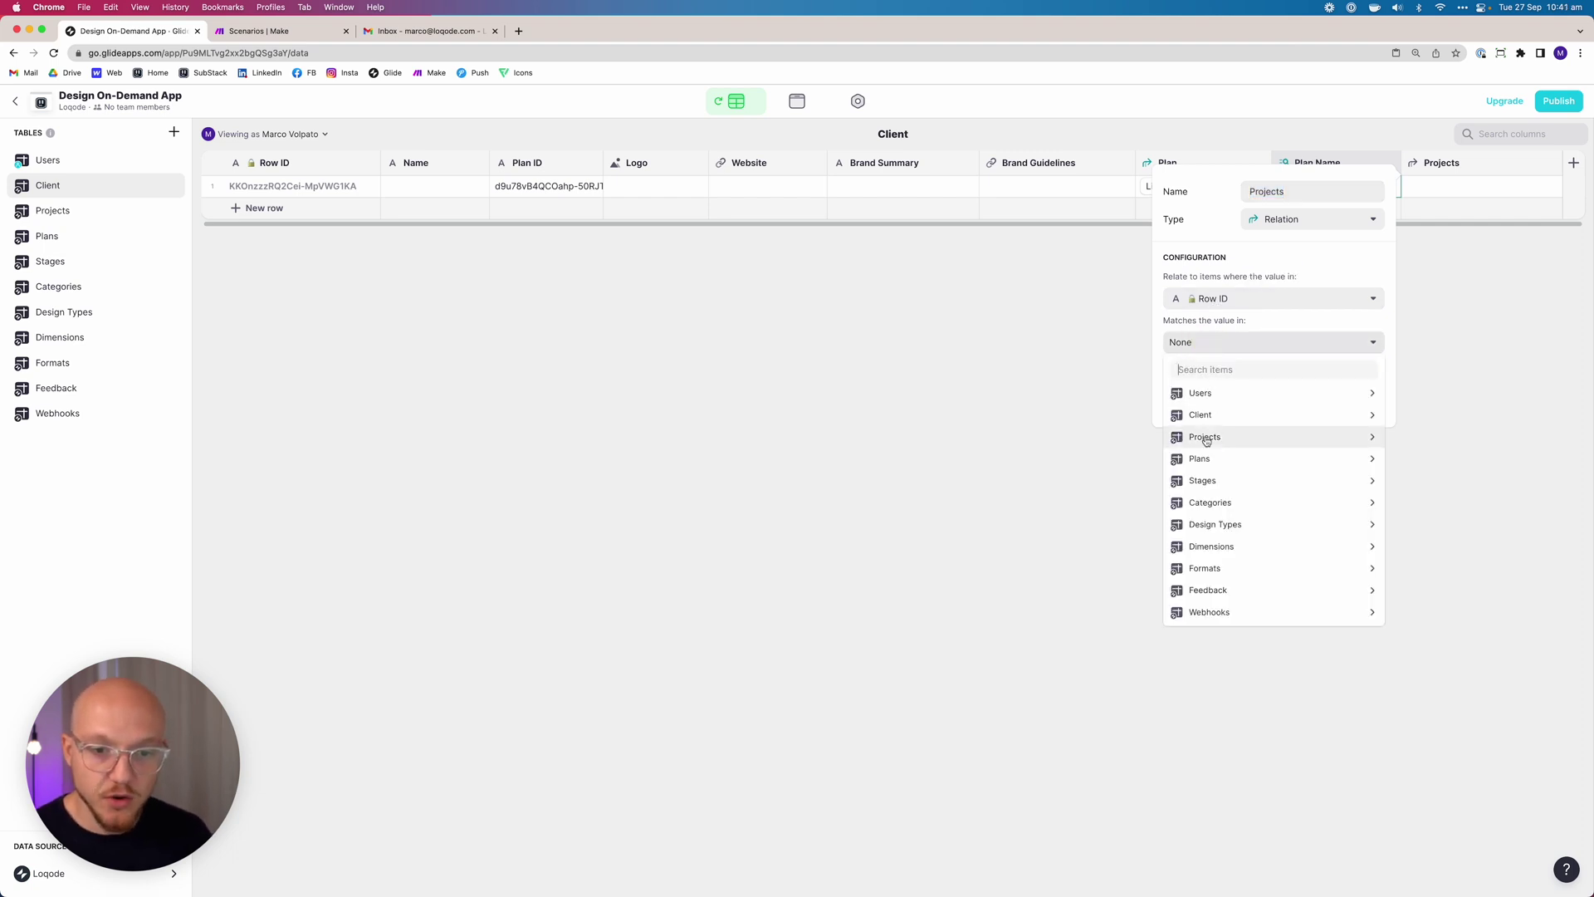
pyautogui.moveTo(1206, 439)
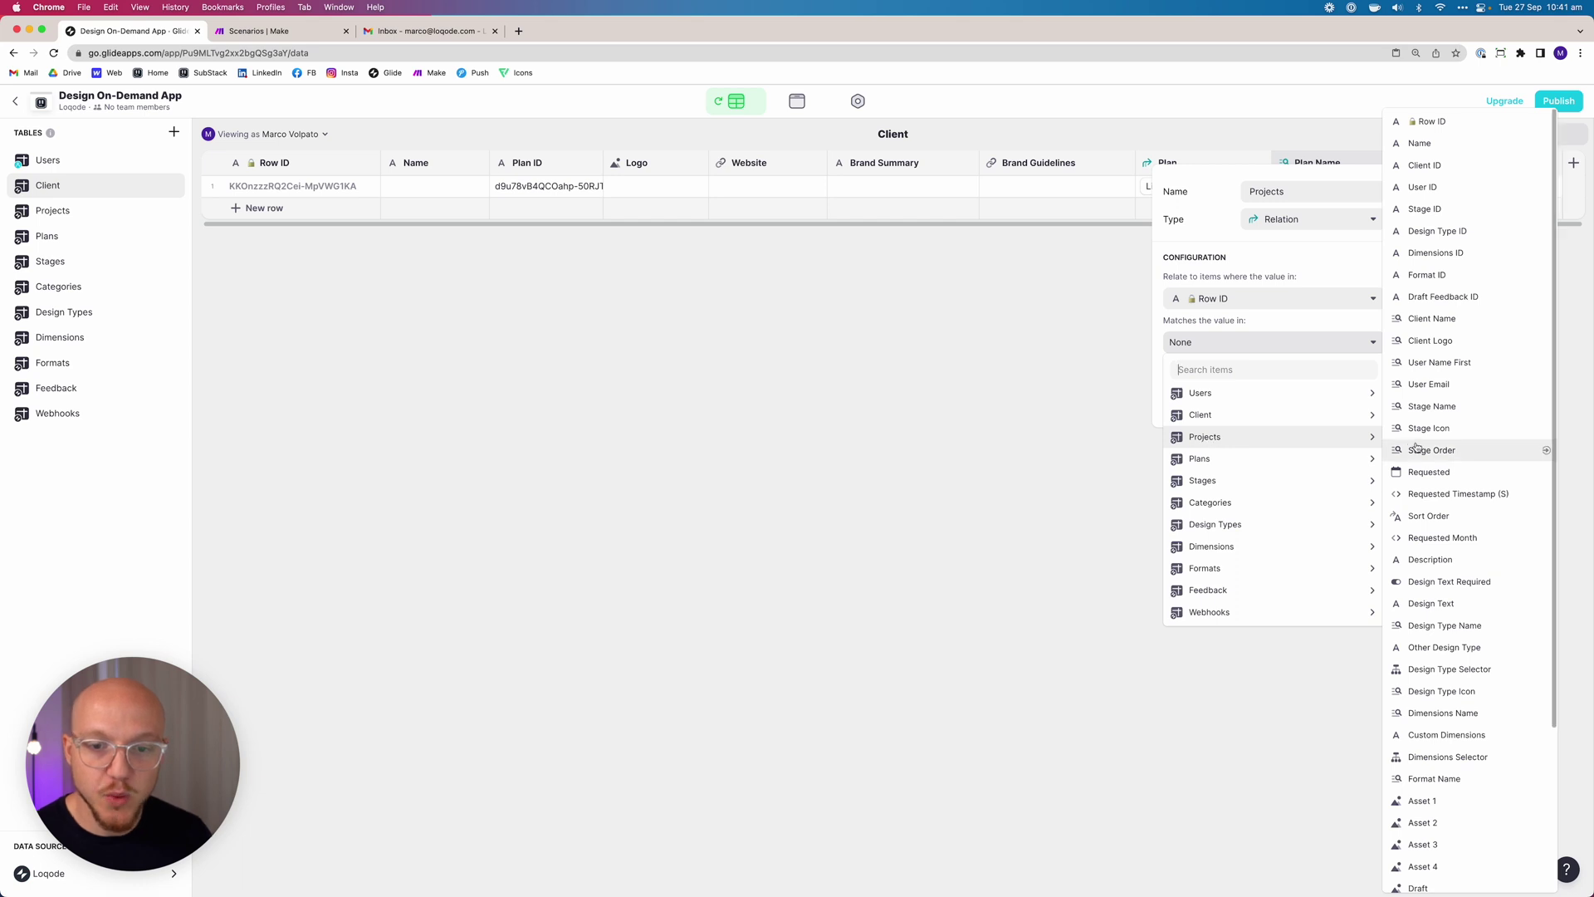
pyautogui.click(1424, 165)
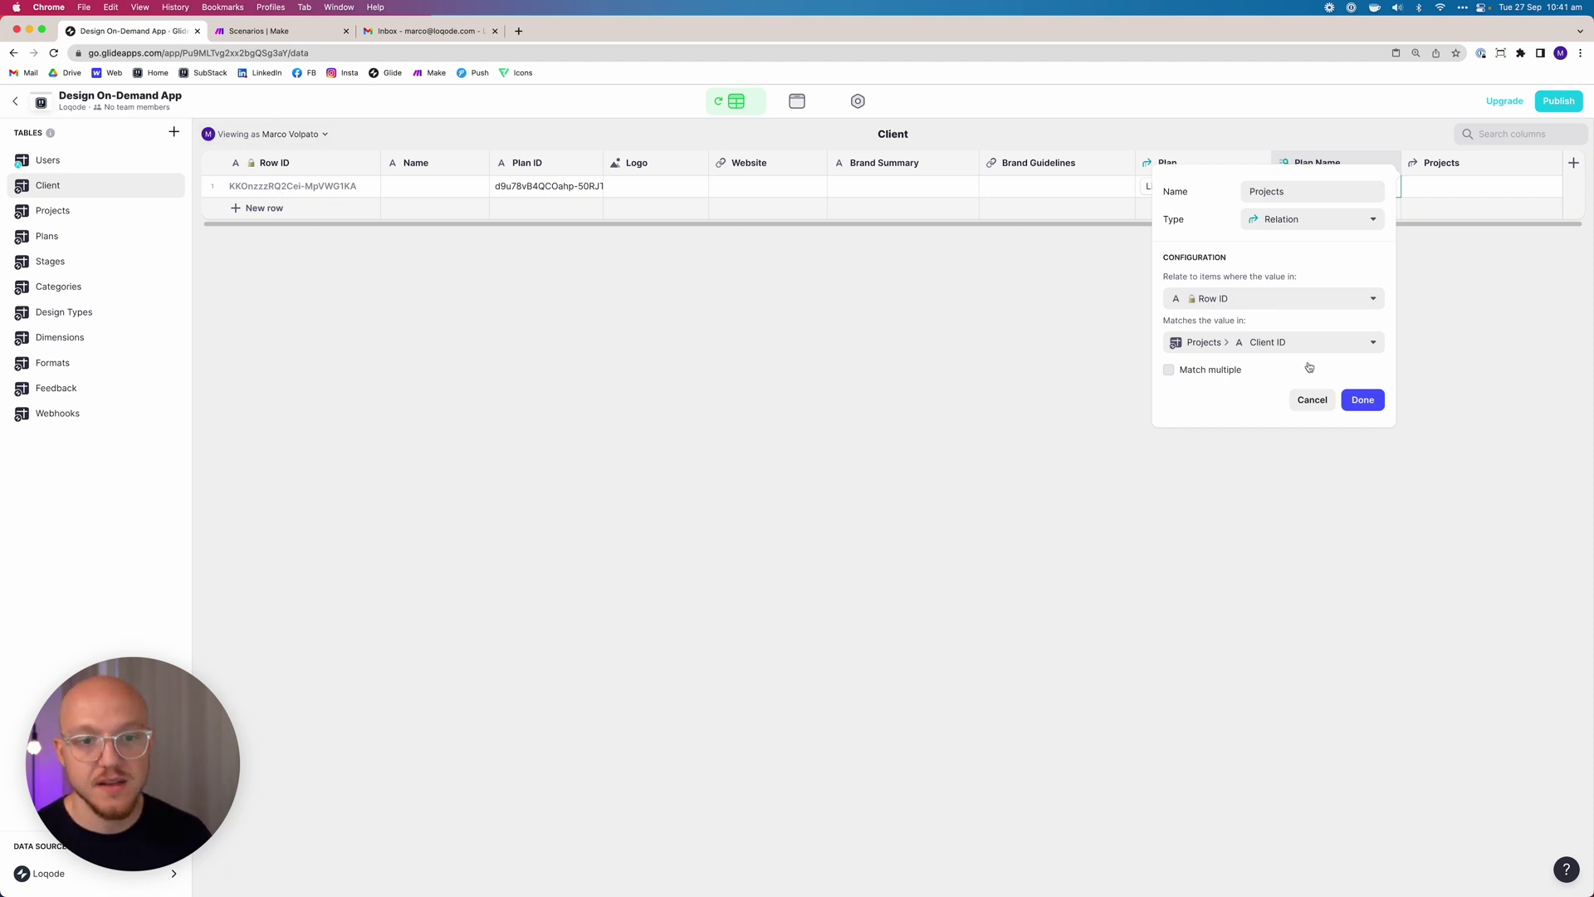
pyautogui.click(1200, 371)
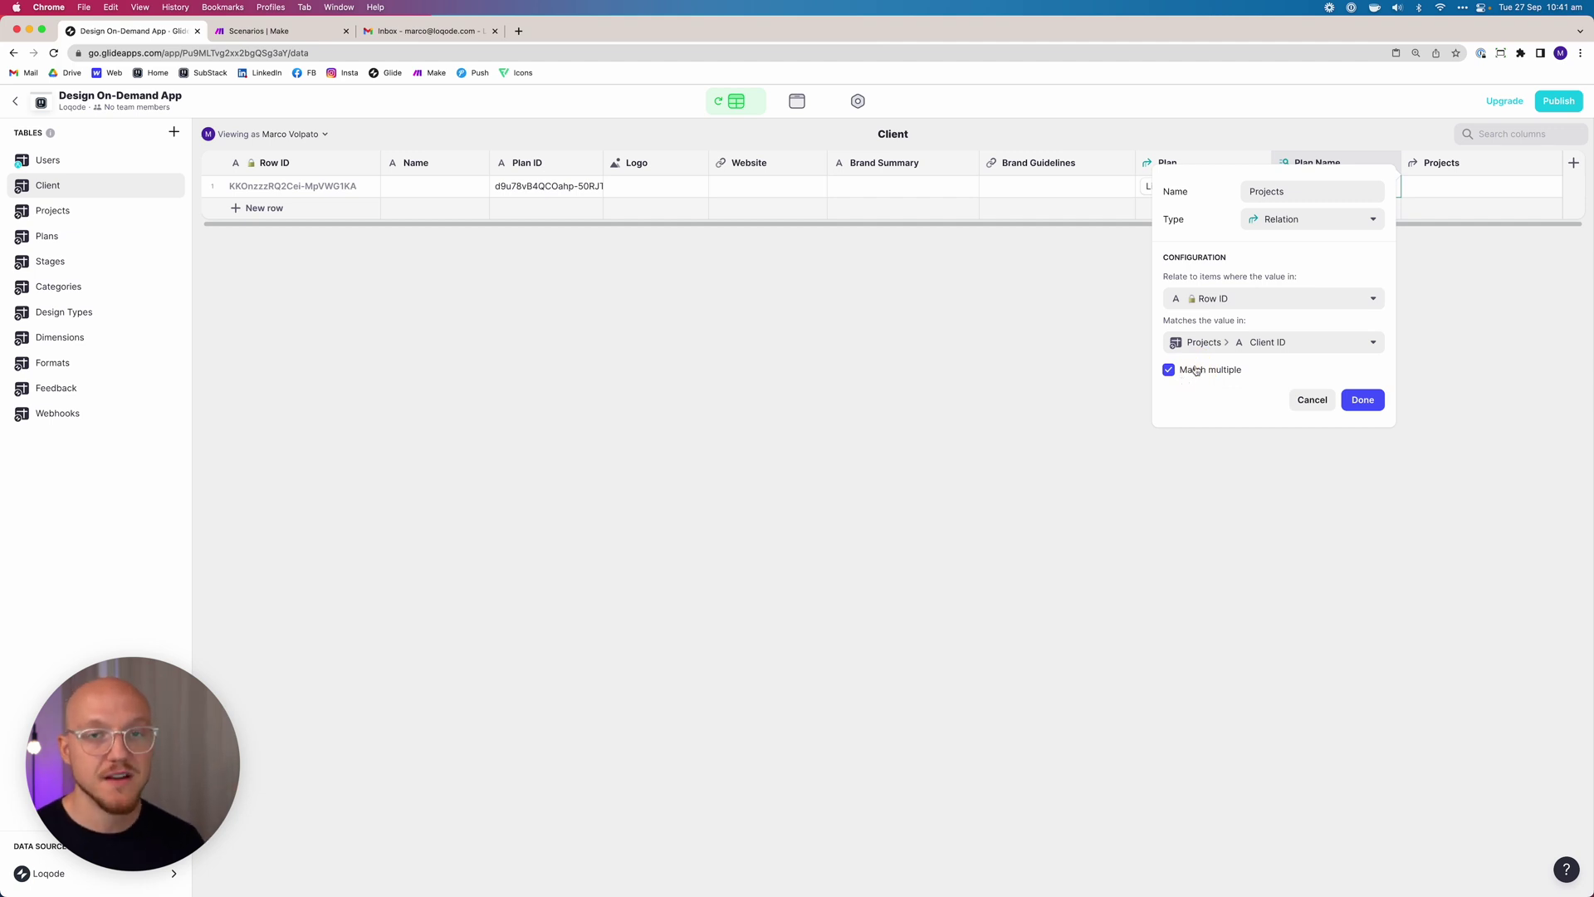
pyautogui.click(1358, 401)
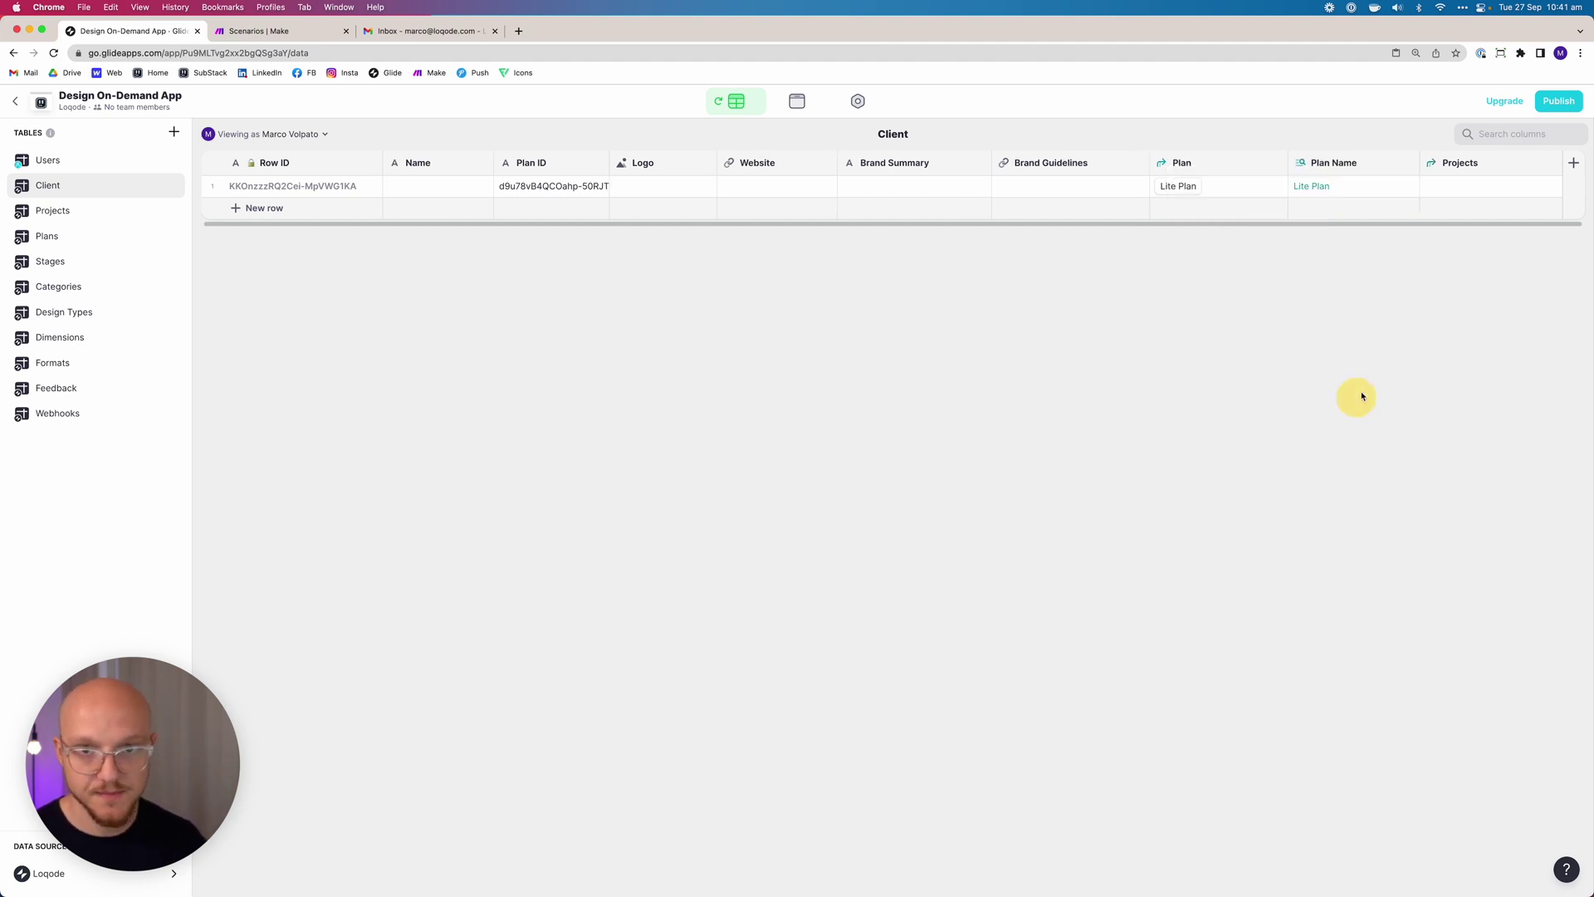
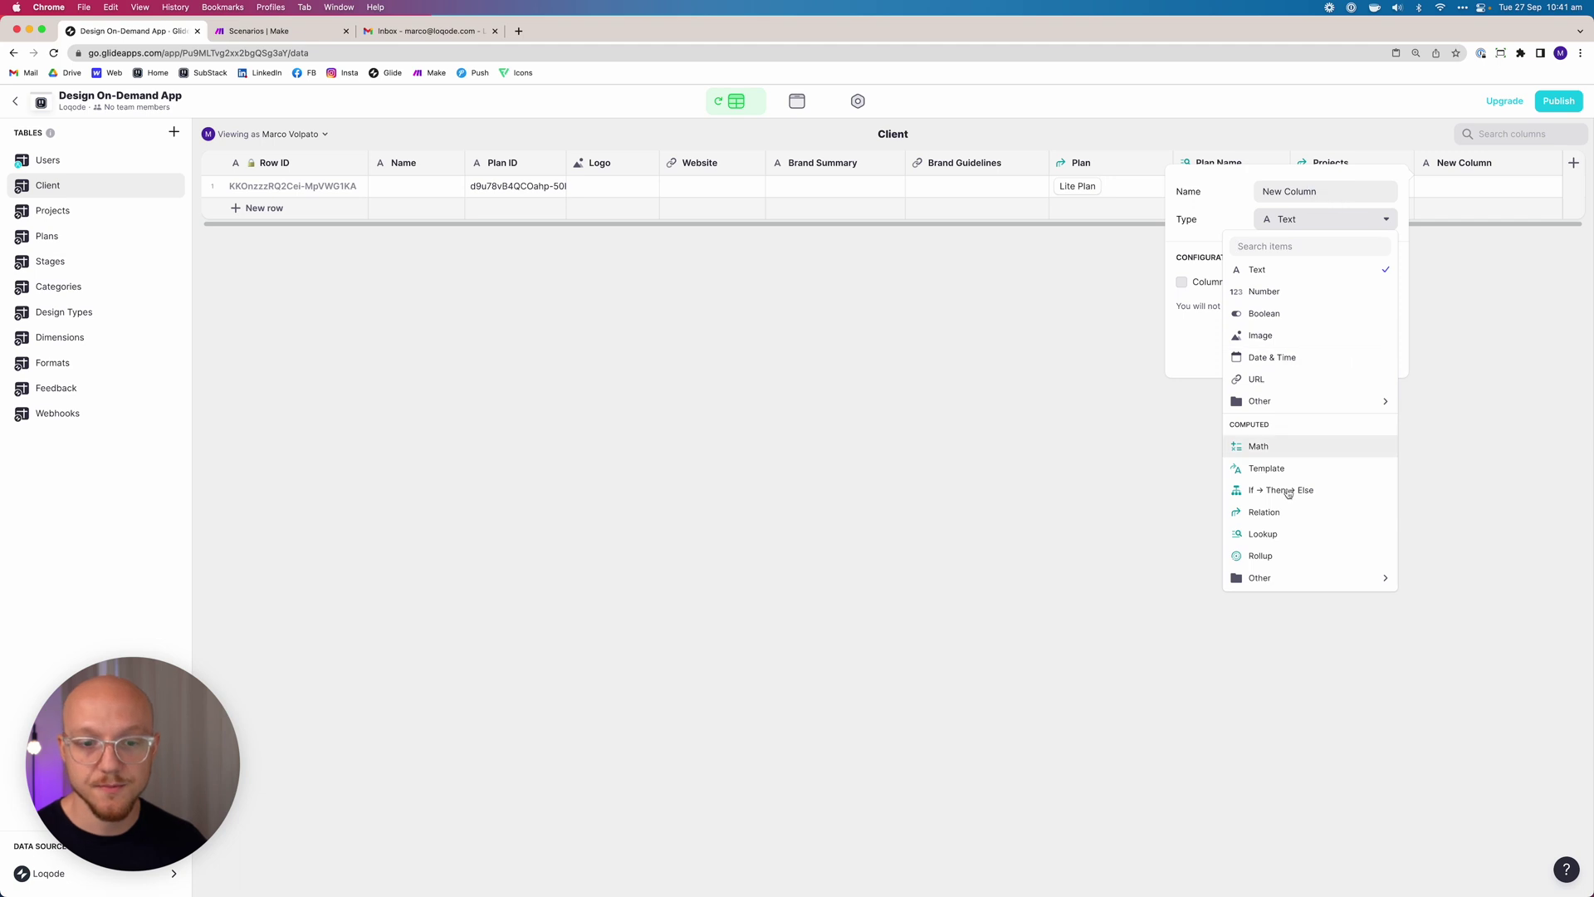
# Configure the new Client column as a Joined List named "Projects (Requested Month)", joining Requested Month through the Projects relation with a comma separator.
pyautogui.moveTo(1295, 578)
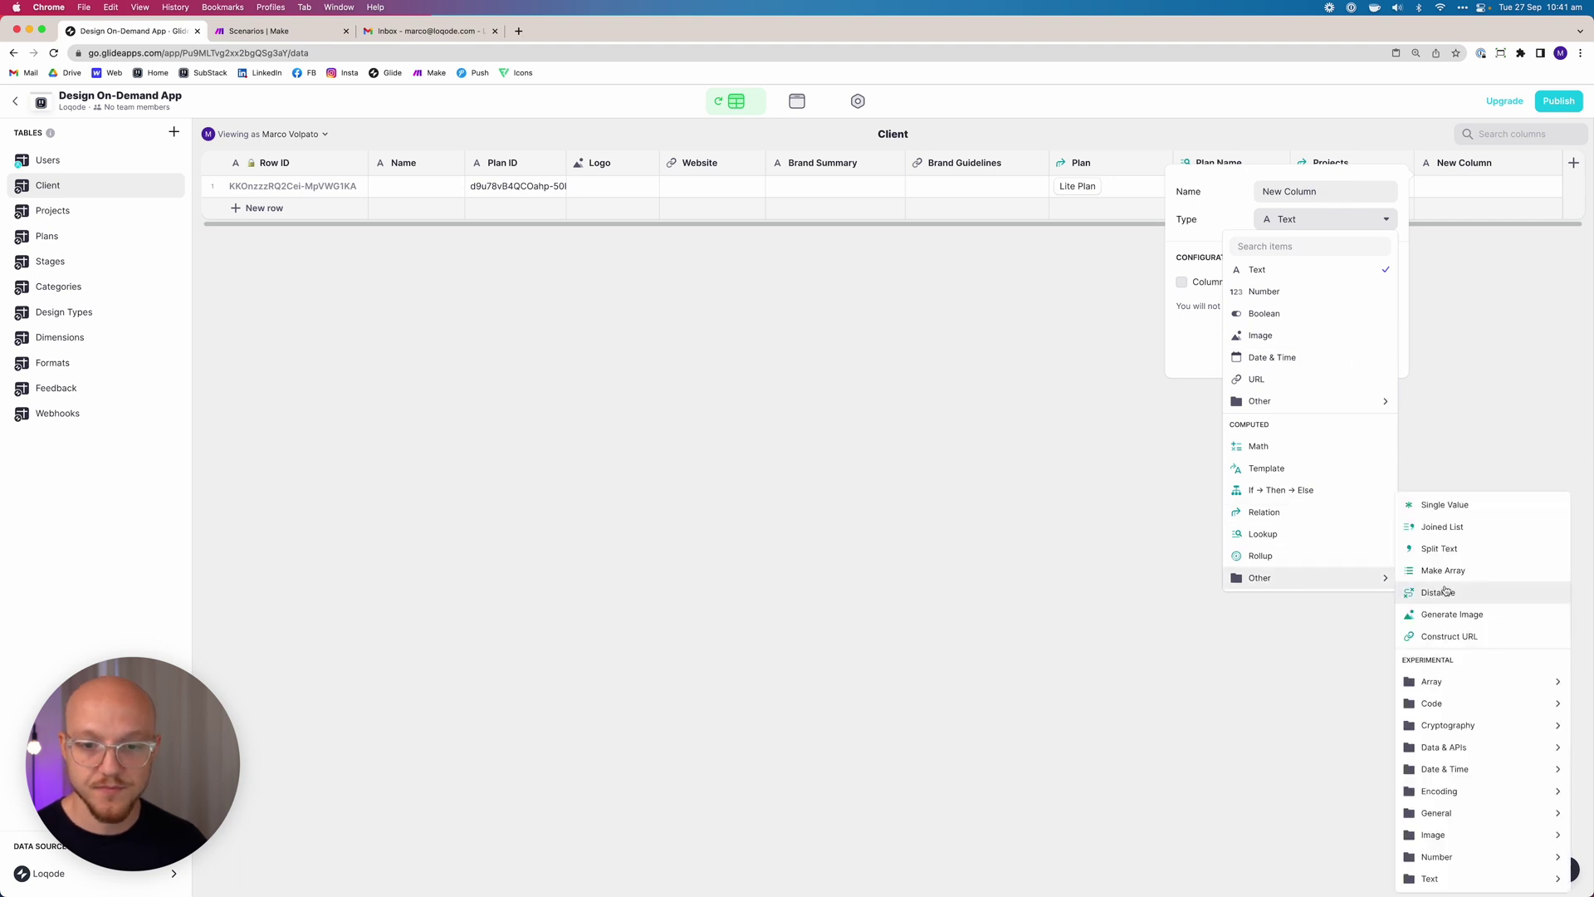
pyautogui.click(1443, 527)
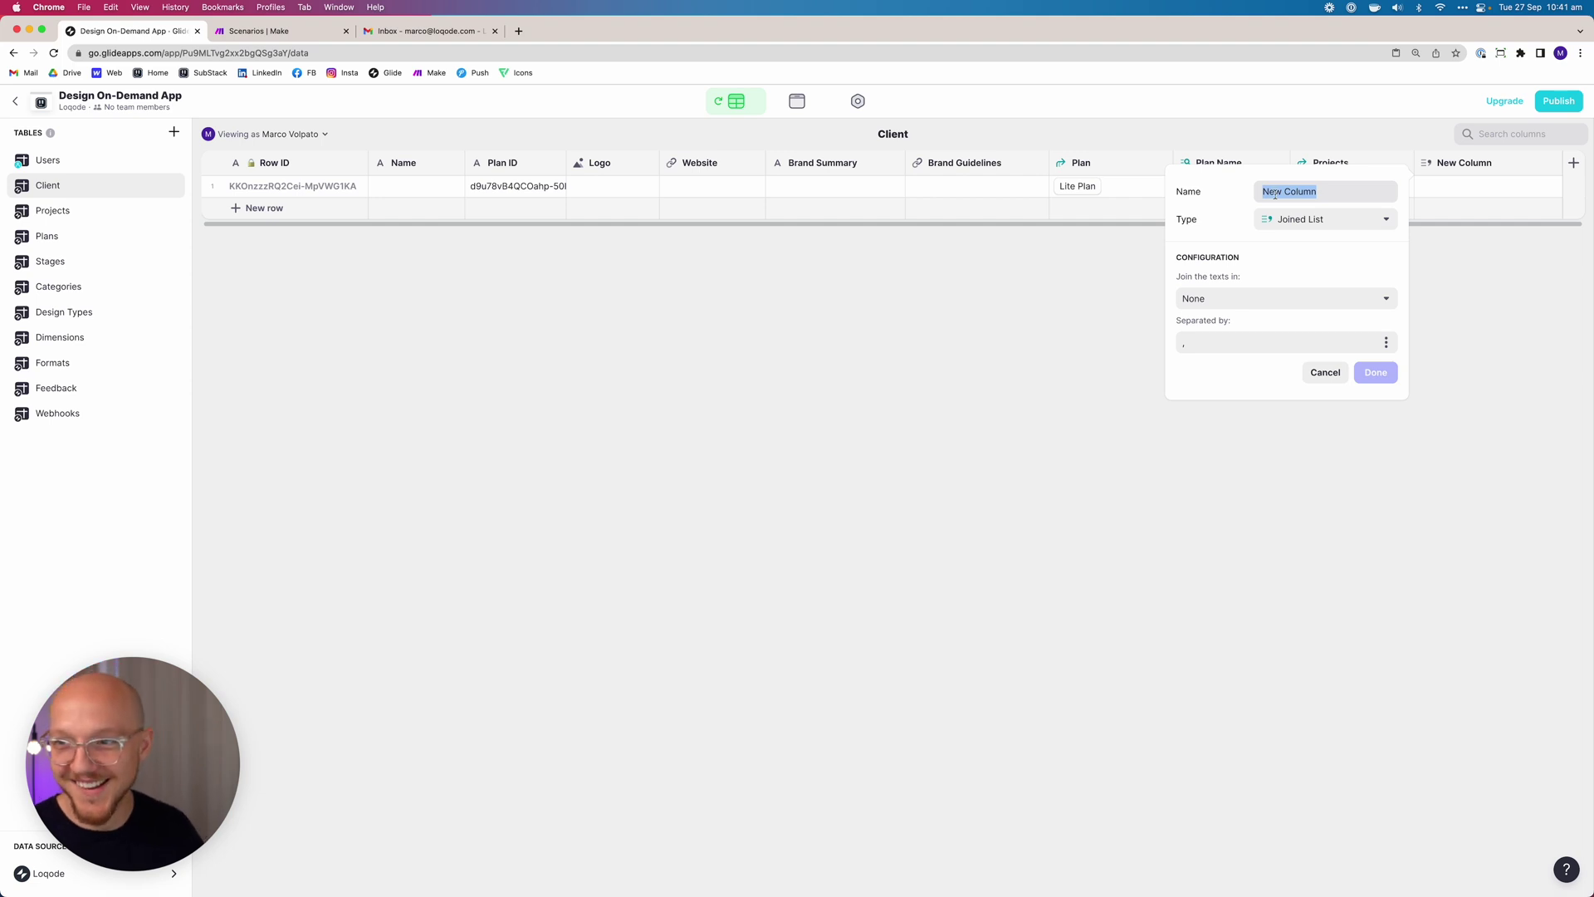
pyautogui.write('P')
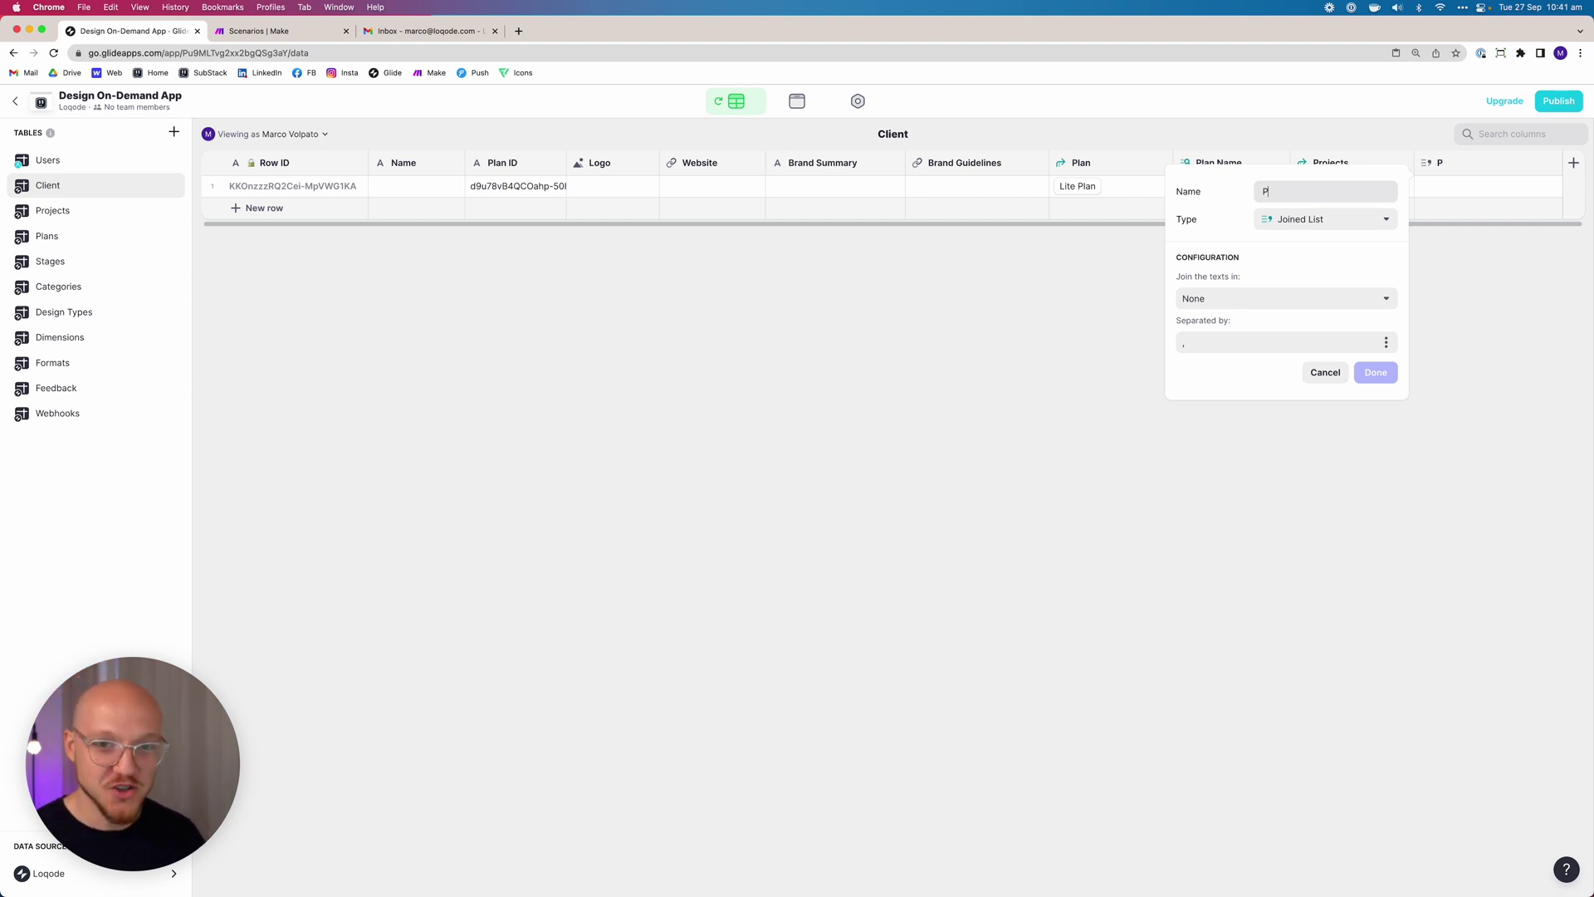
pyautogui.write('rojects ')
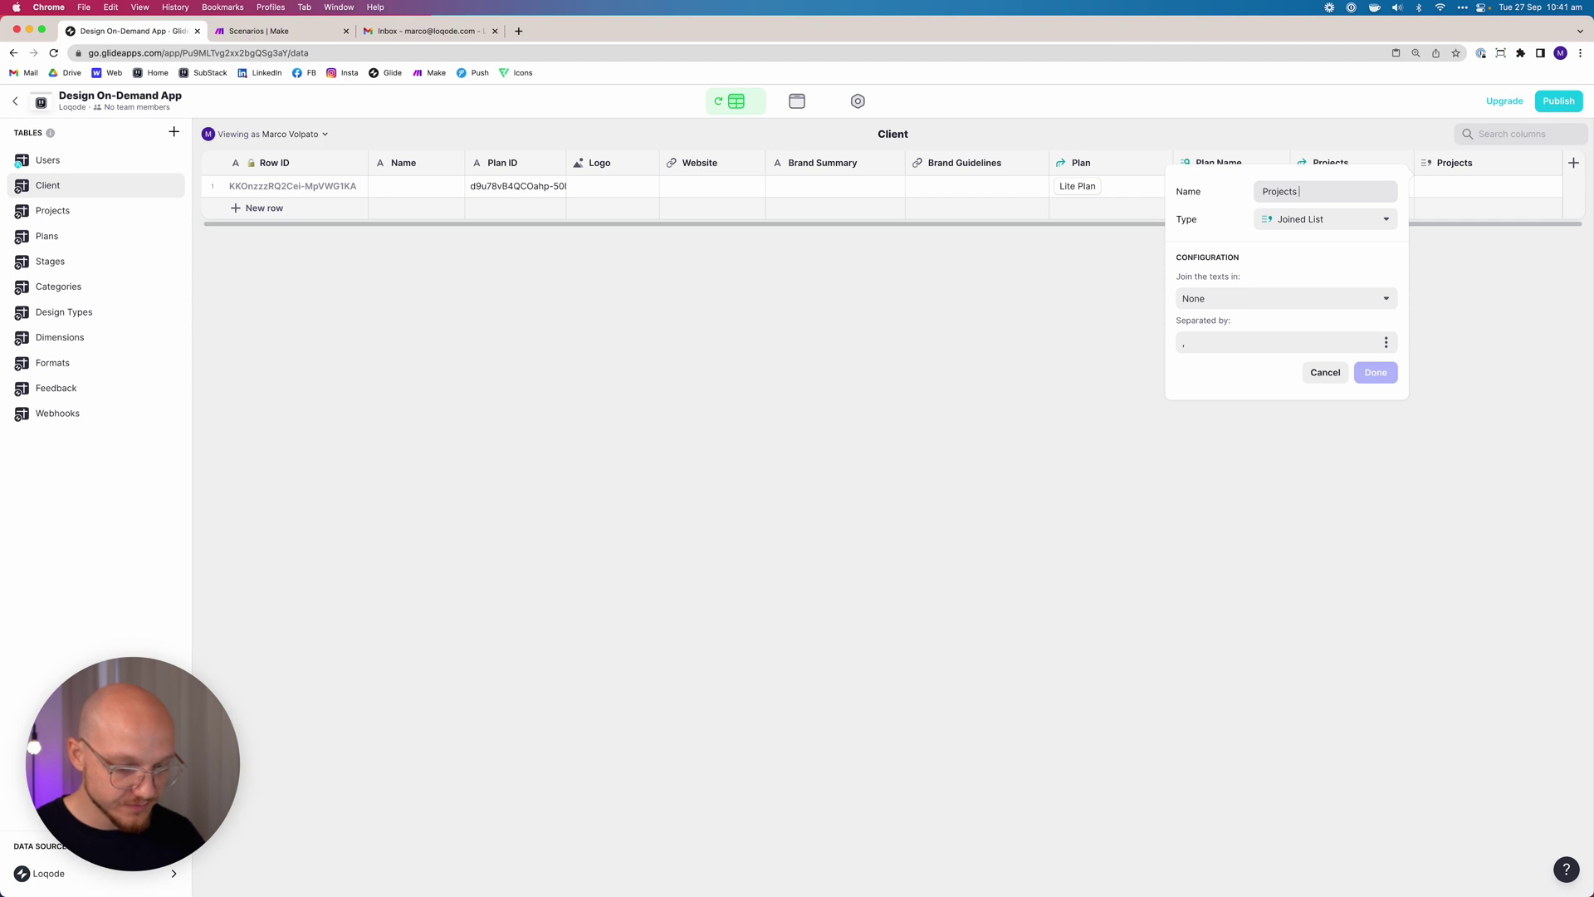
pyautogui.write('(Requested Month)')
pyautogui.click(1239, 301)
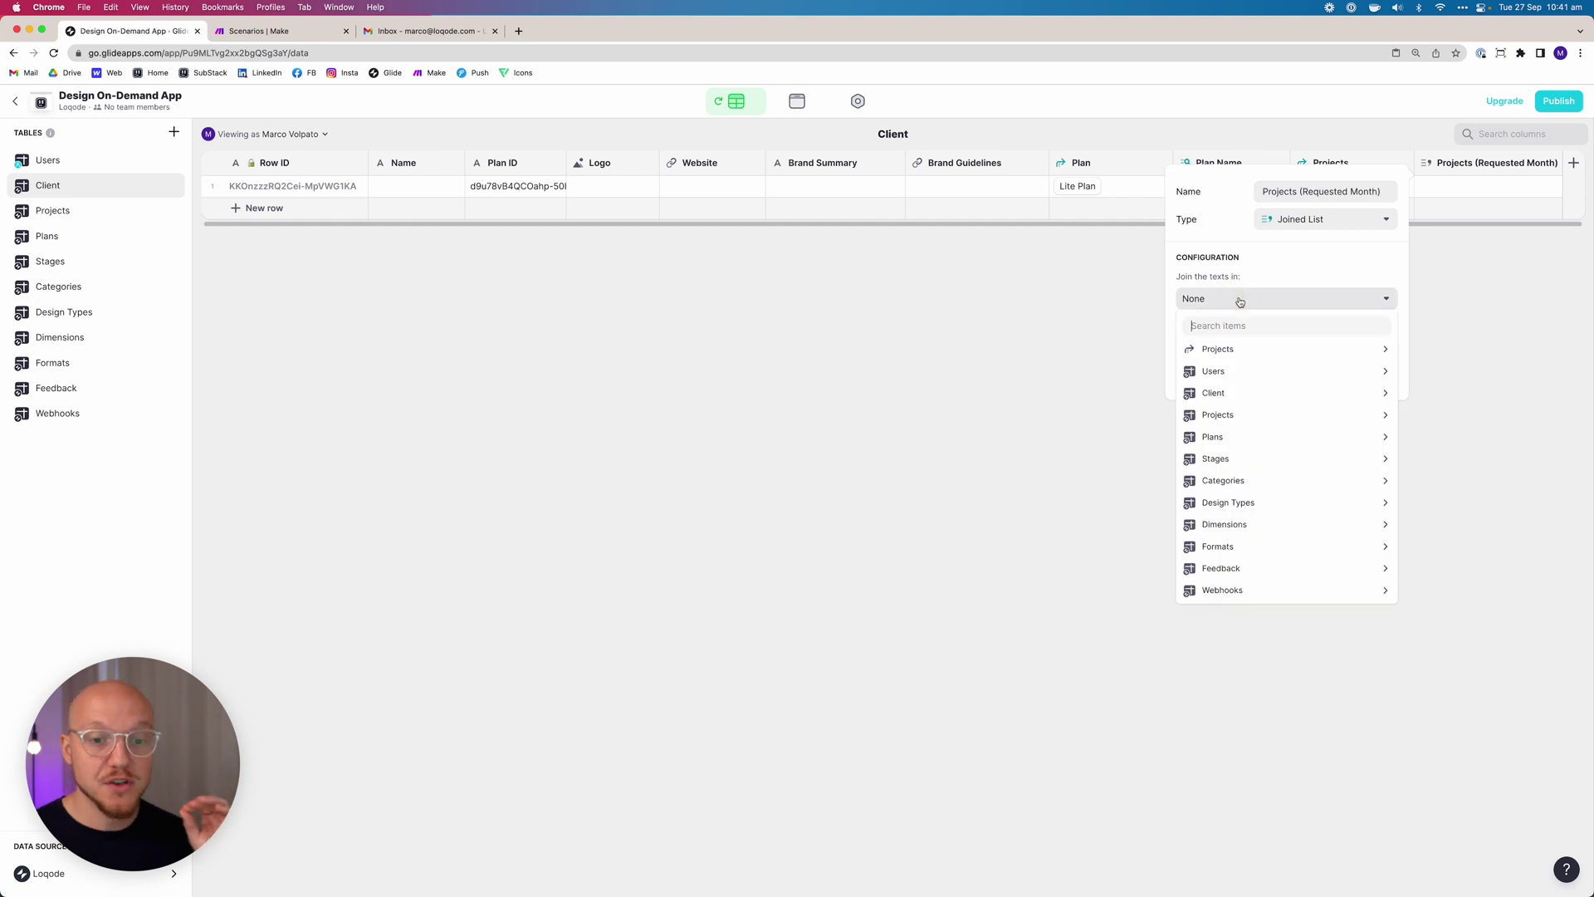
pyautogui.moveTo(1237, 351)
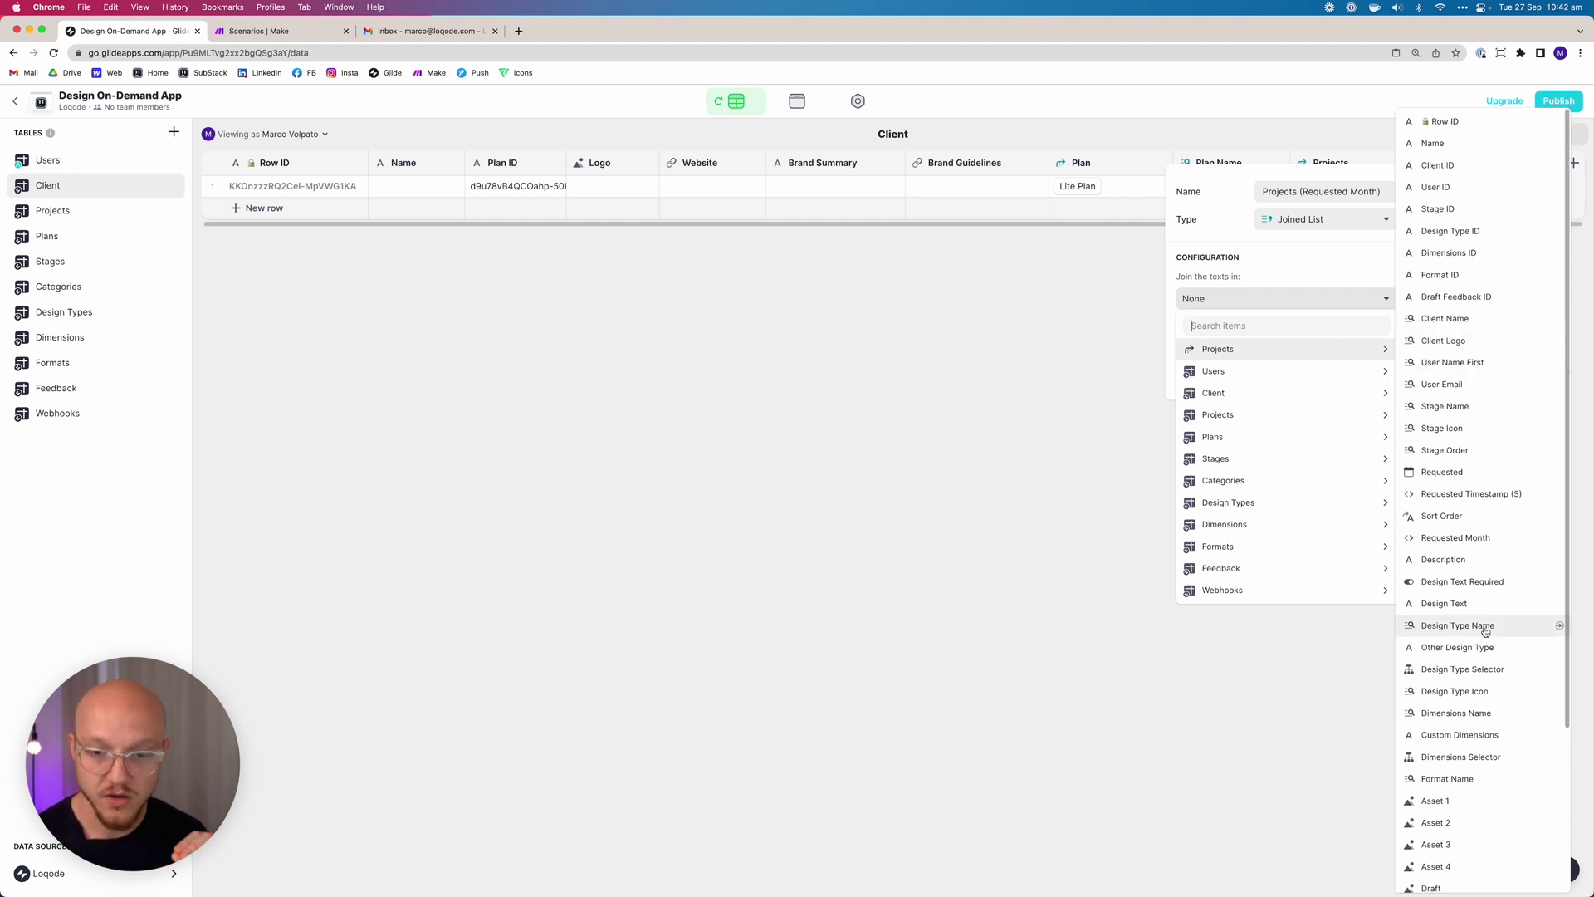
pyautogui.scroll(-1, 1482, 631)
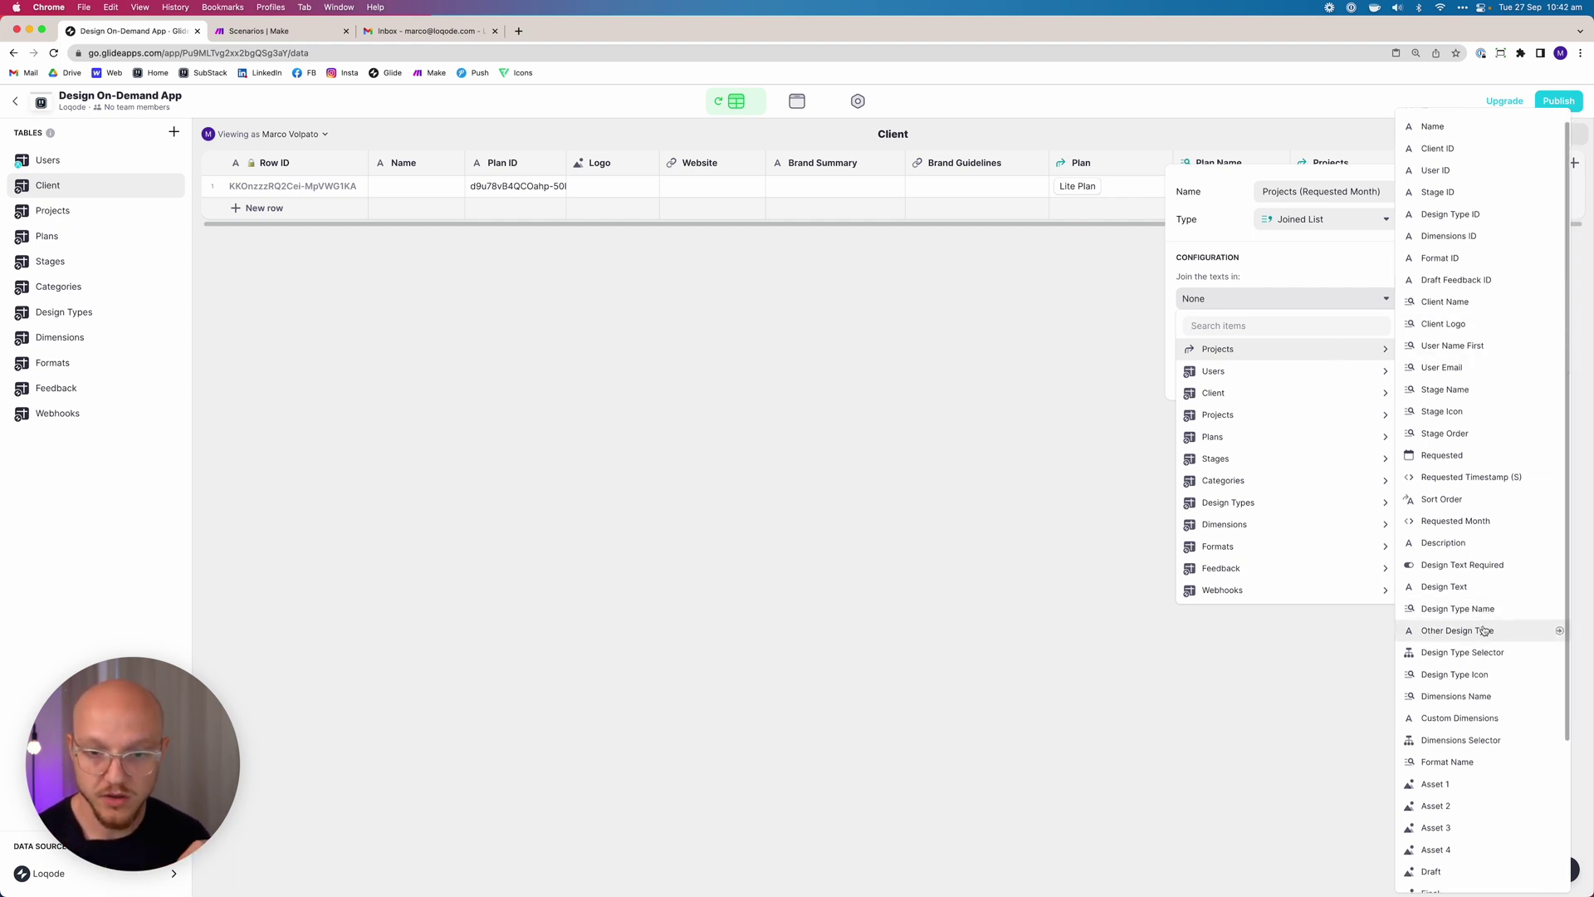
pyautogui.click(1473, 523)
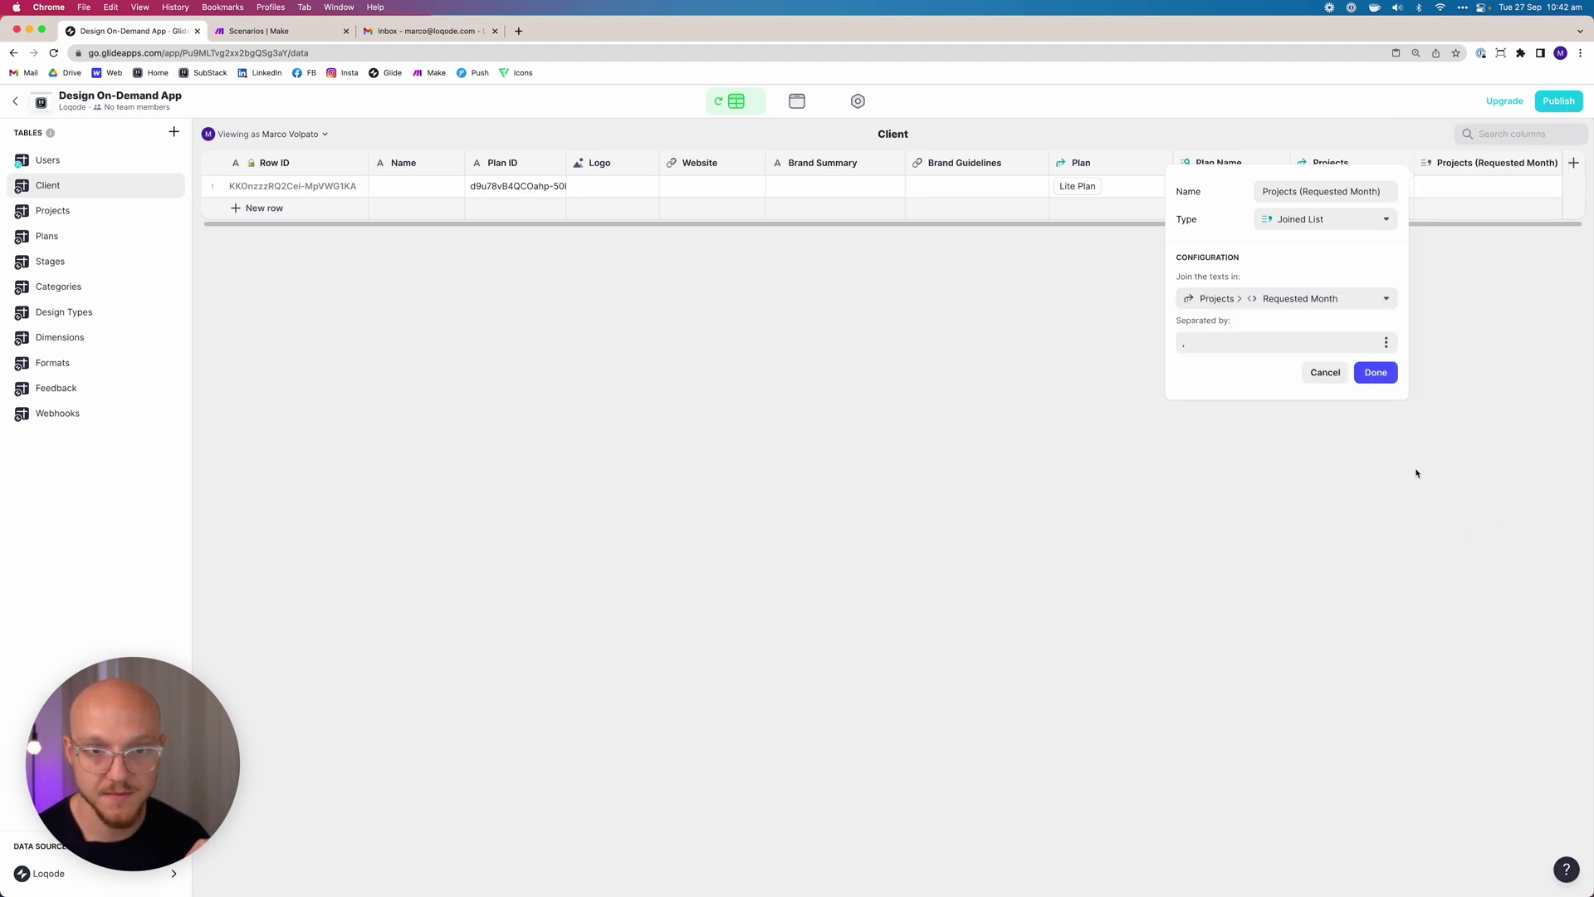
pyautogui.click(1228, 344)
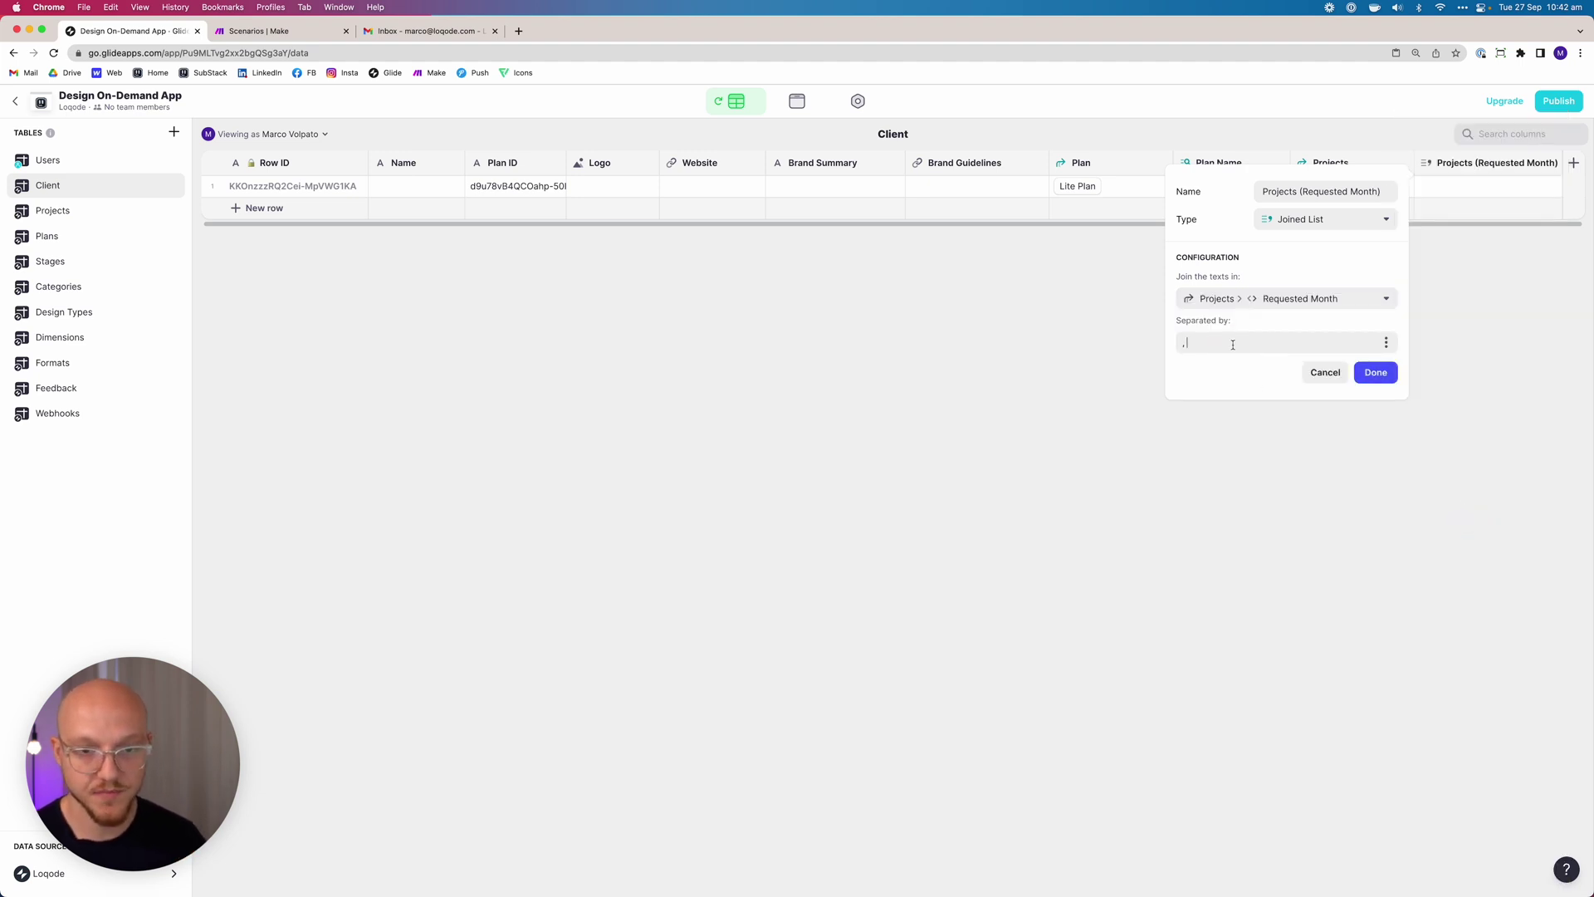
pyautogui.click(1376, 374)
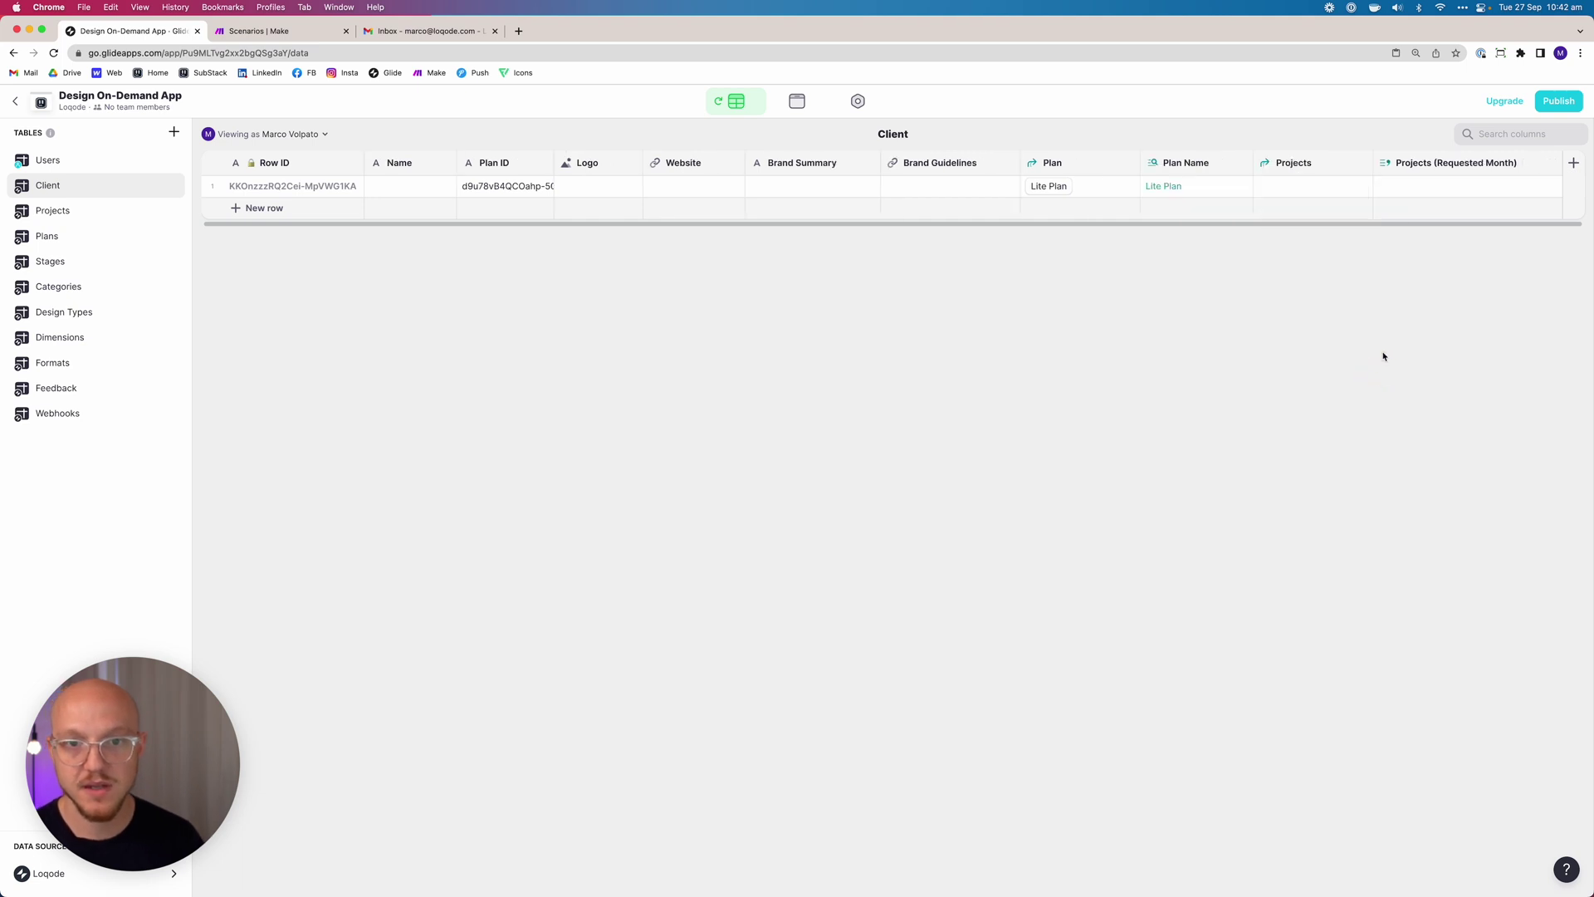
# Name the existing row in the Client table "Example Client".
pyautogui.click(1309, 194)
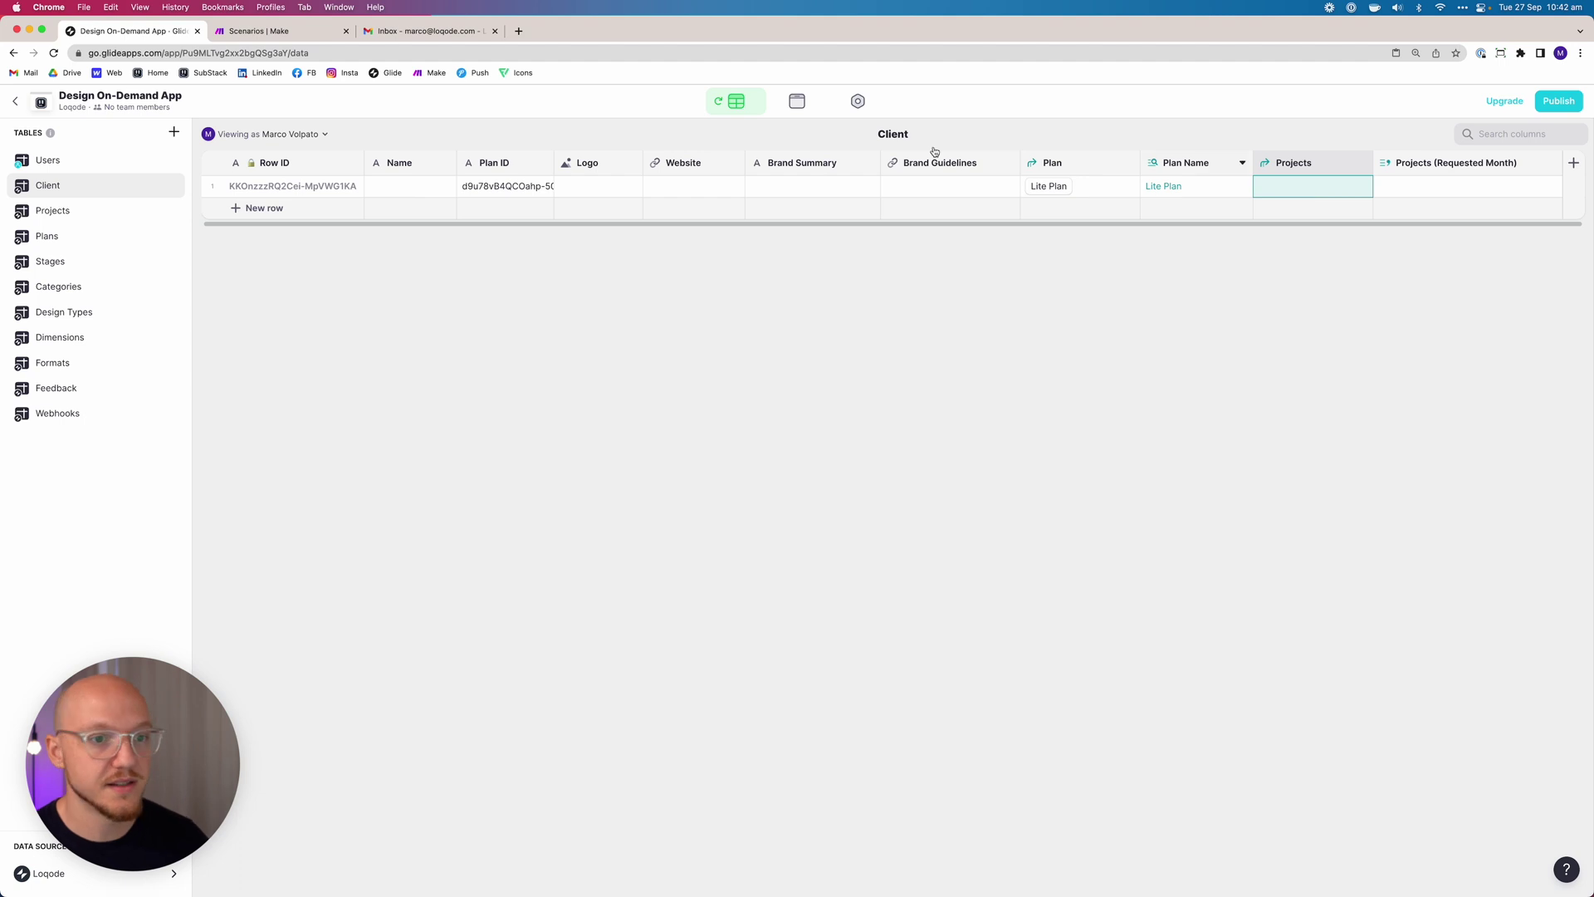
pyautogui.click(319, 187)
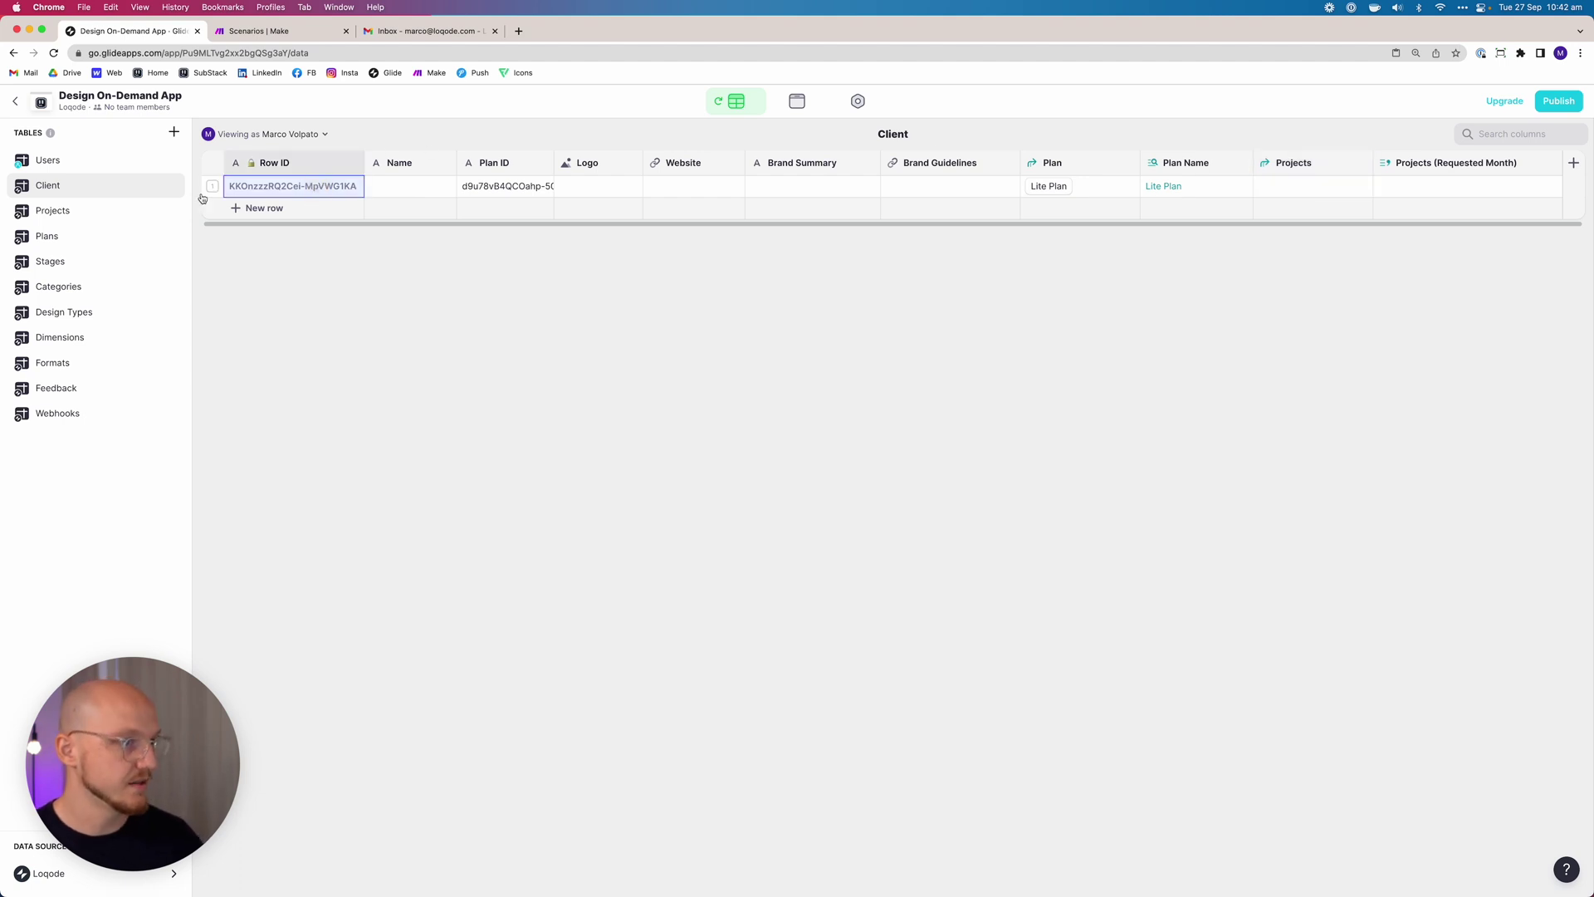
pyautogui.click(406, 181)
pyautogui.write('Exam')
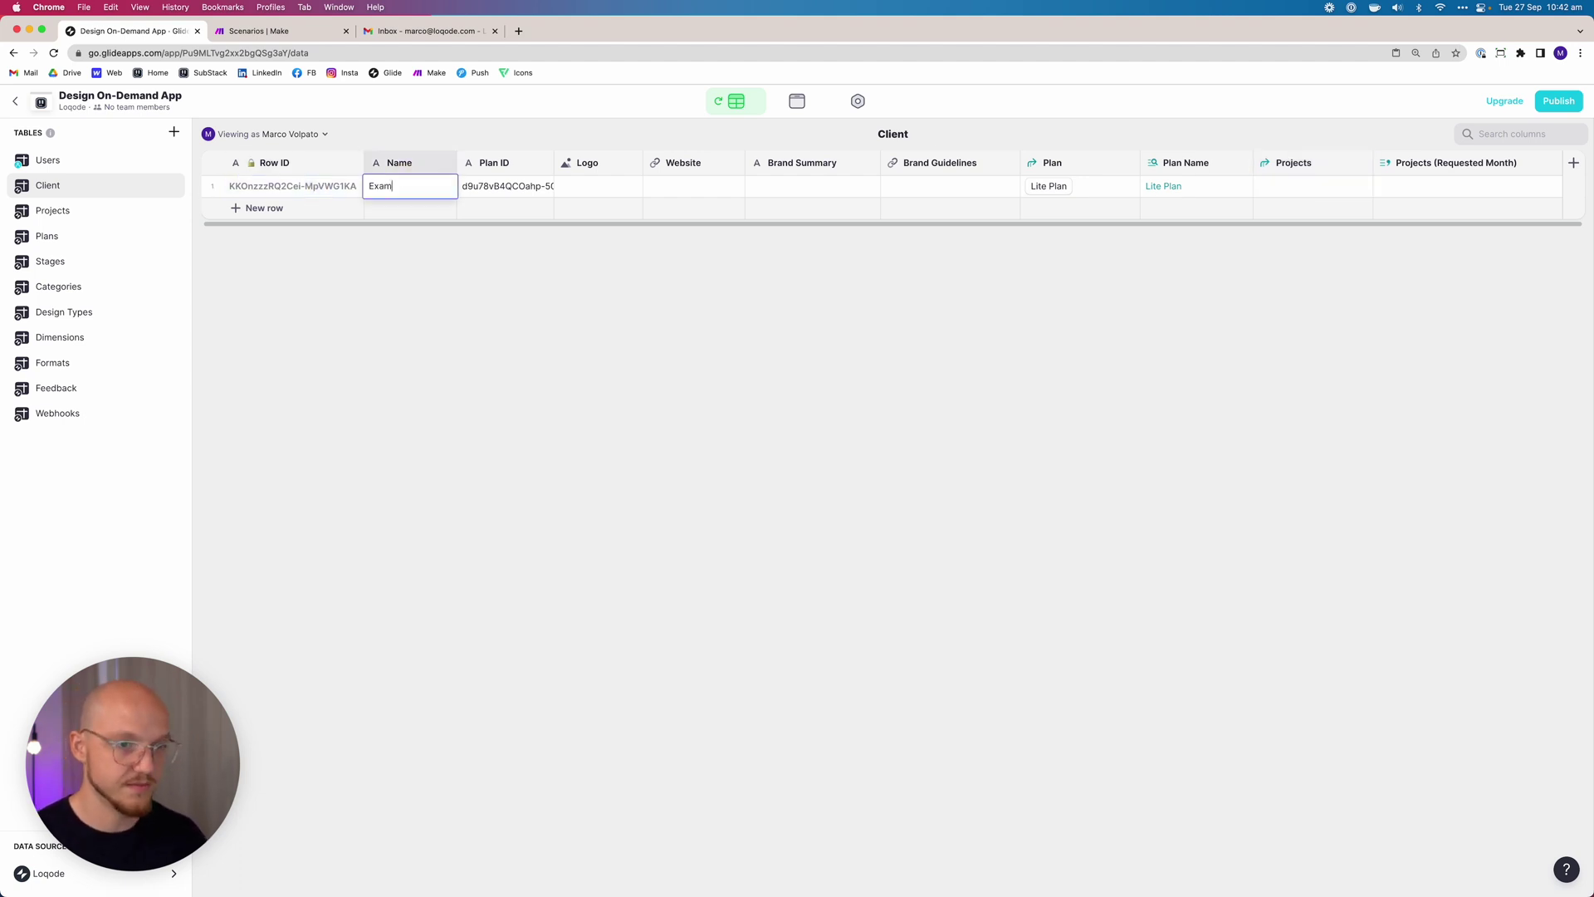
pyautogui.write('ple Client')
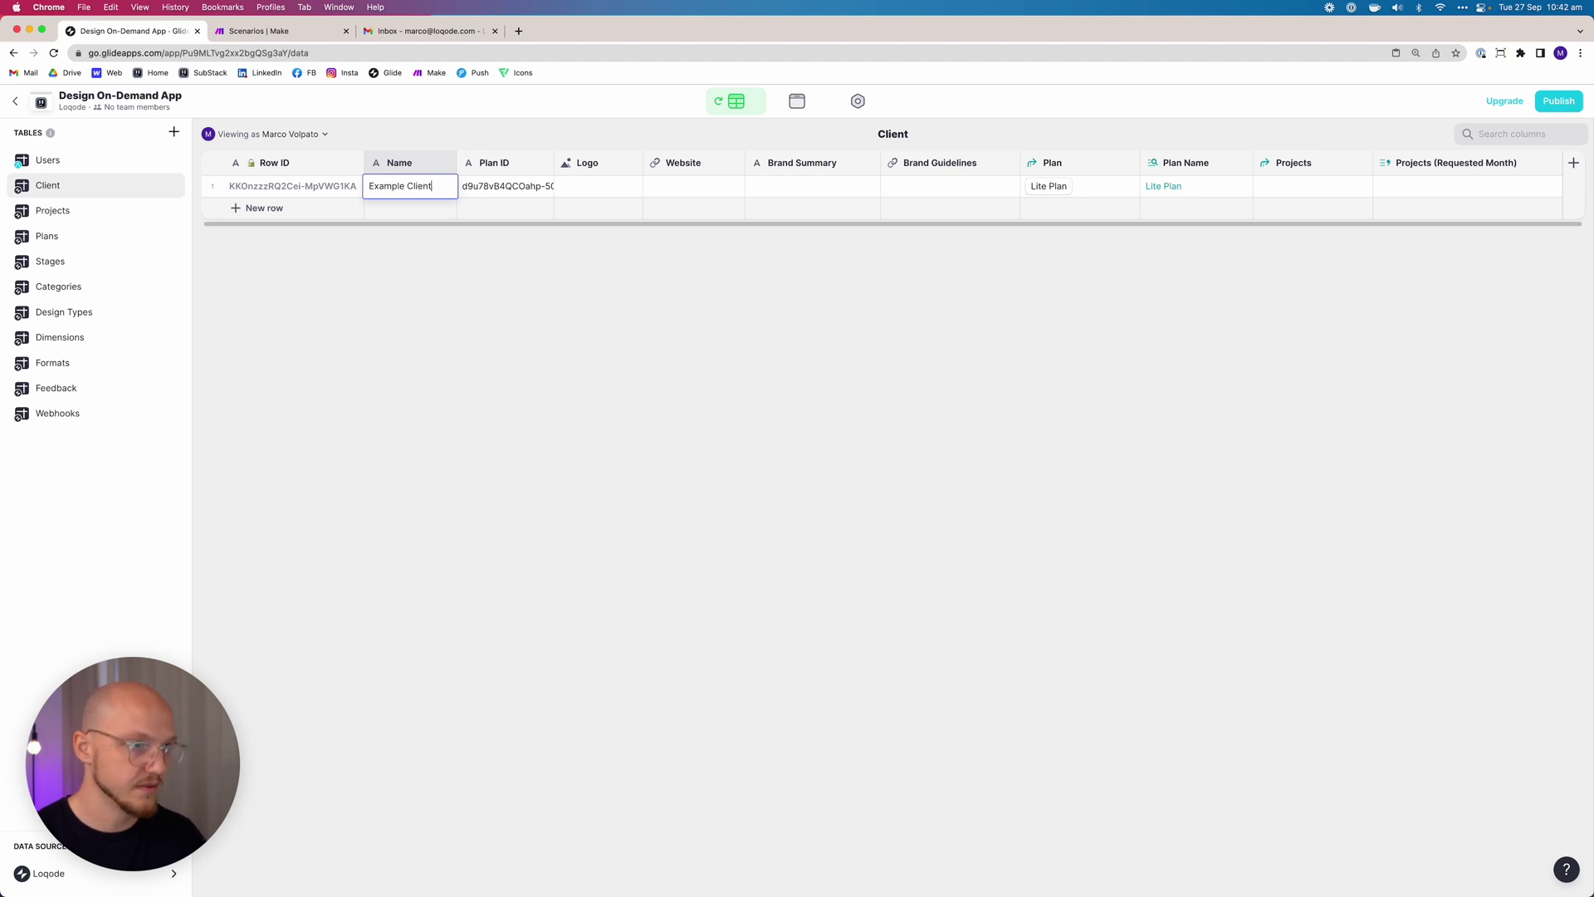
pyautogui.press('Return')
# Name the existing row in the Projects table "Example Project".
pyautogui.click(117, 210)
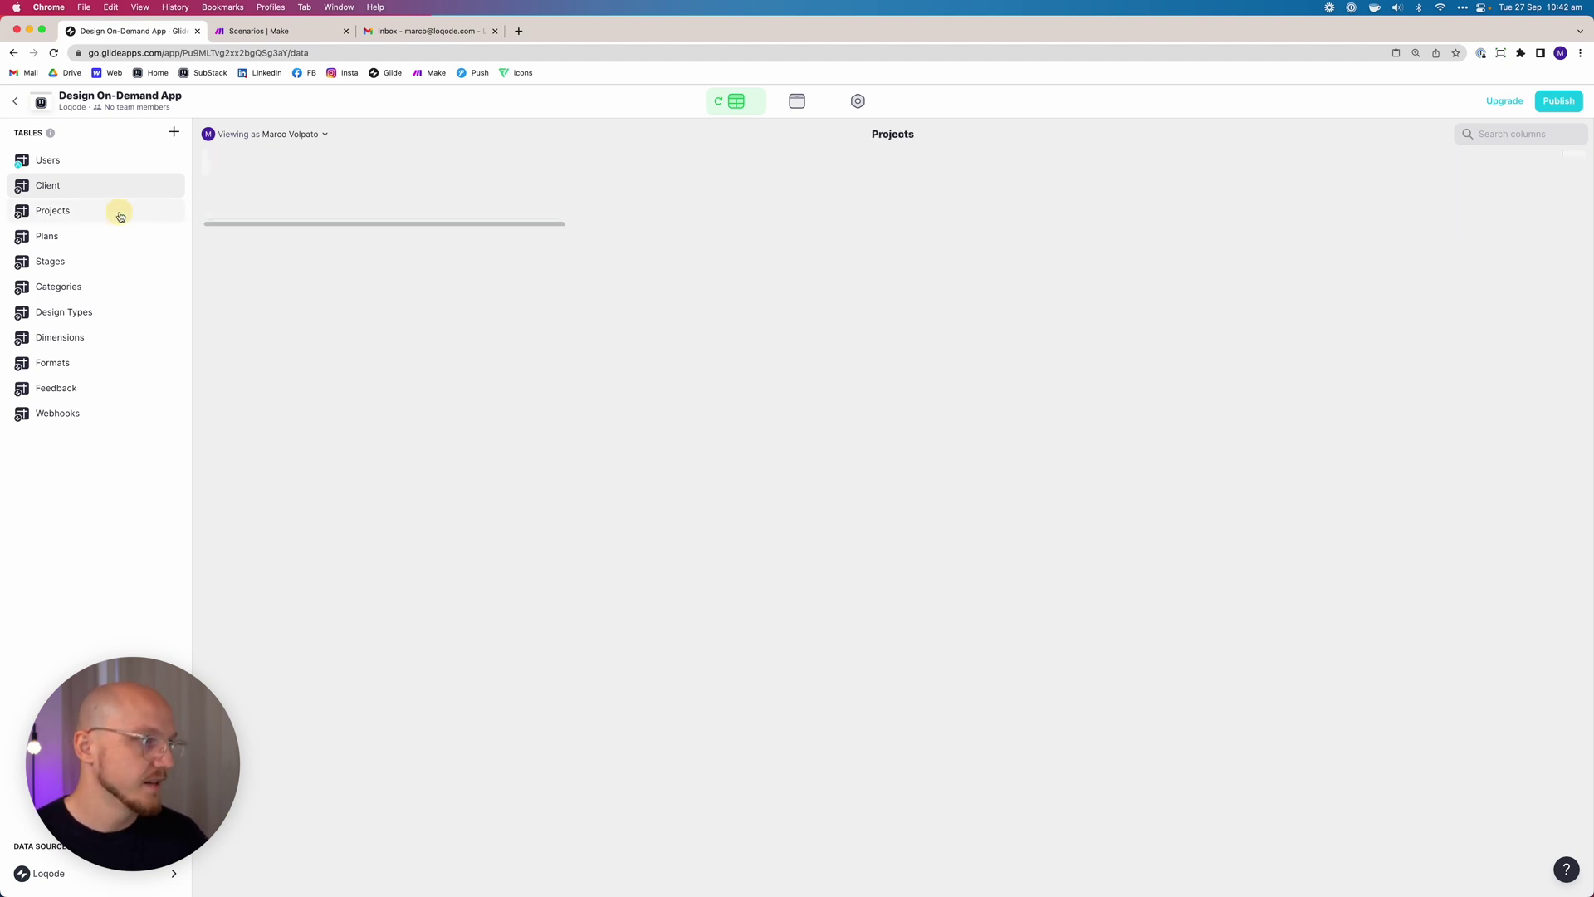
pyautogui.click(404, 187)
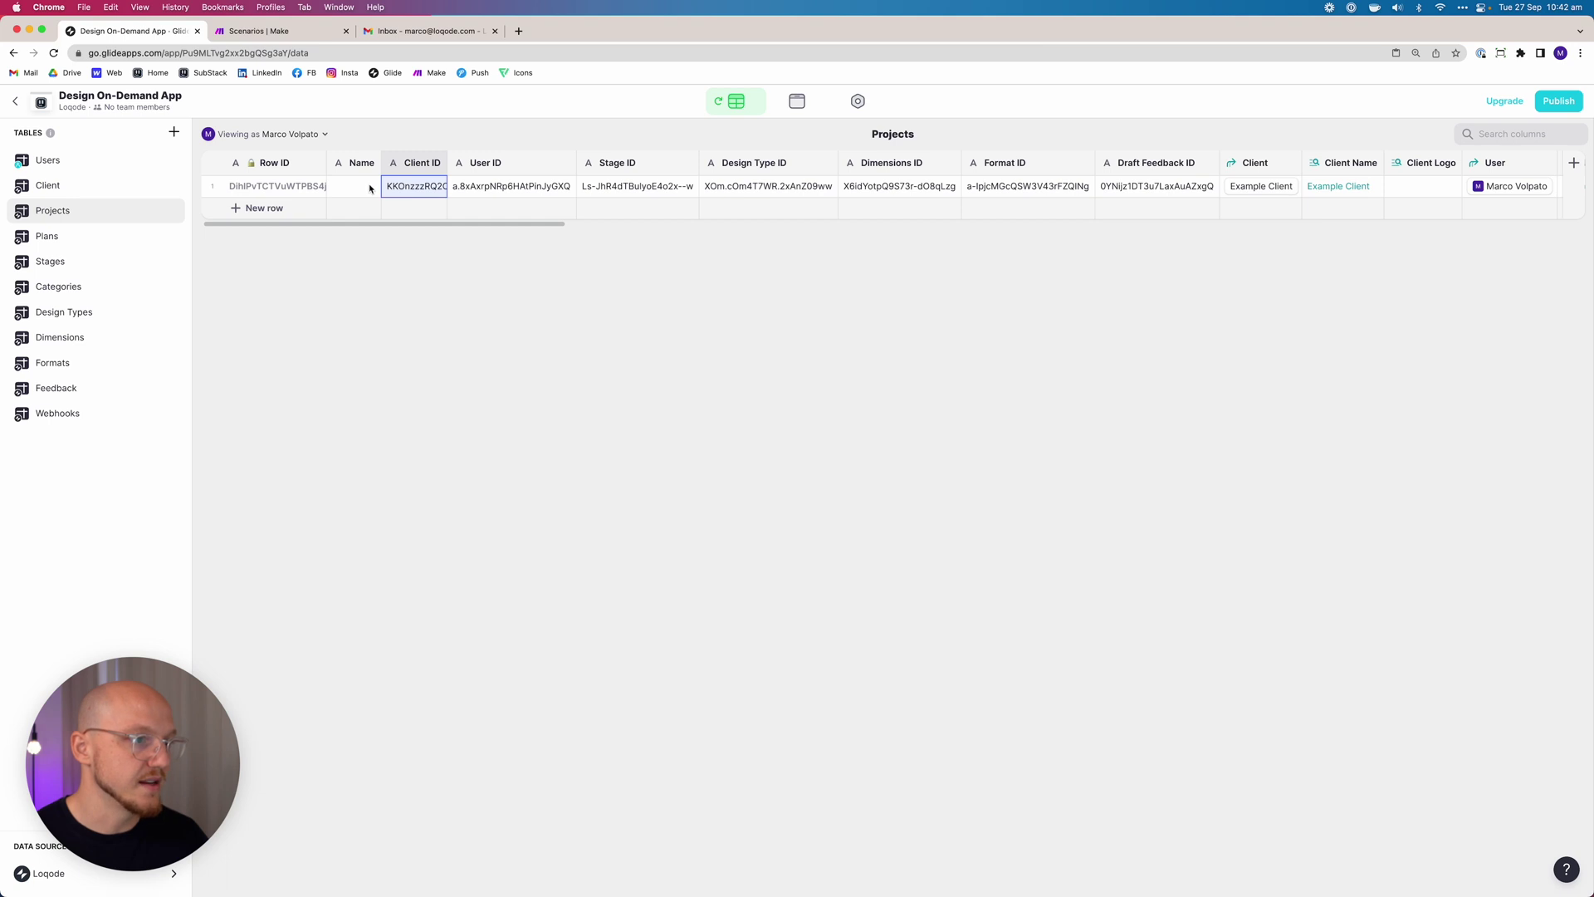
pyautogui.click(370, 189)
pyautogui.write('E')
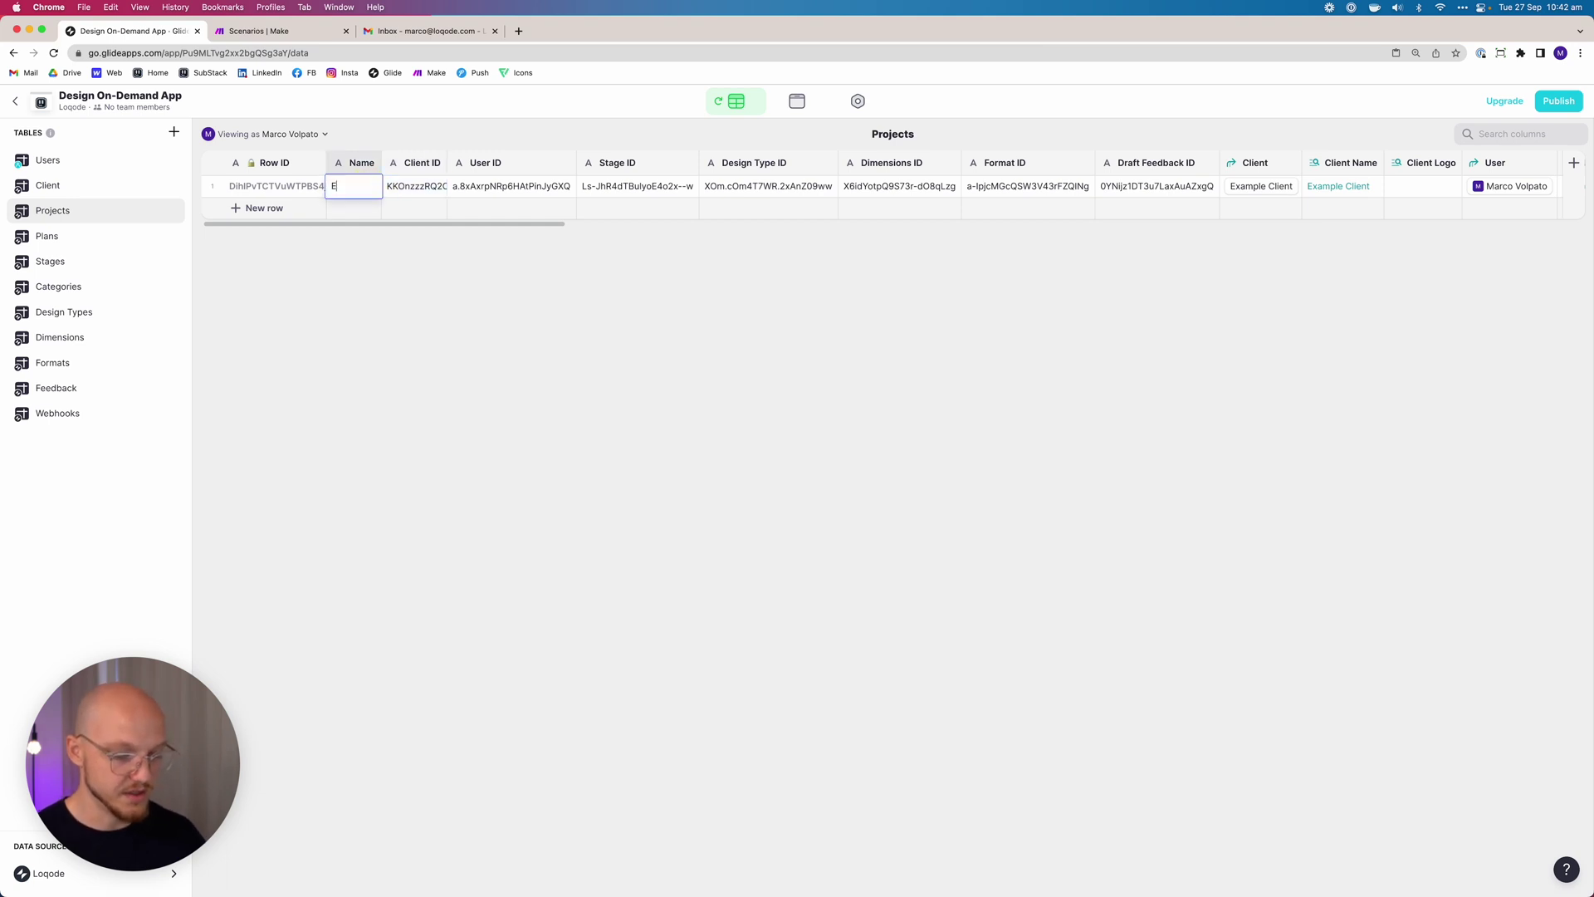
pyautogui.write('xample Project')
pyautogui.press('Return')
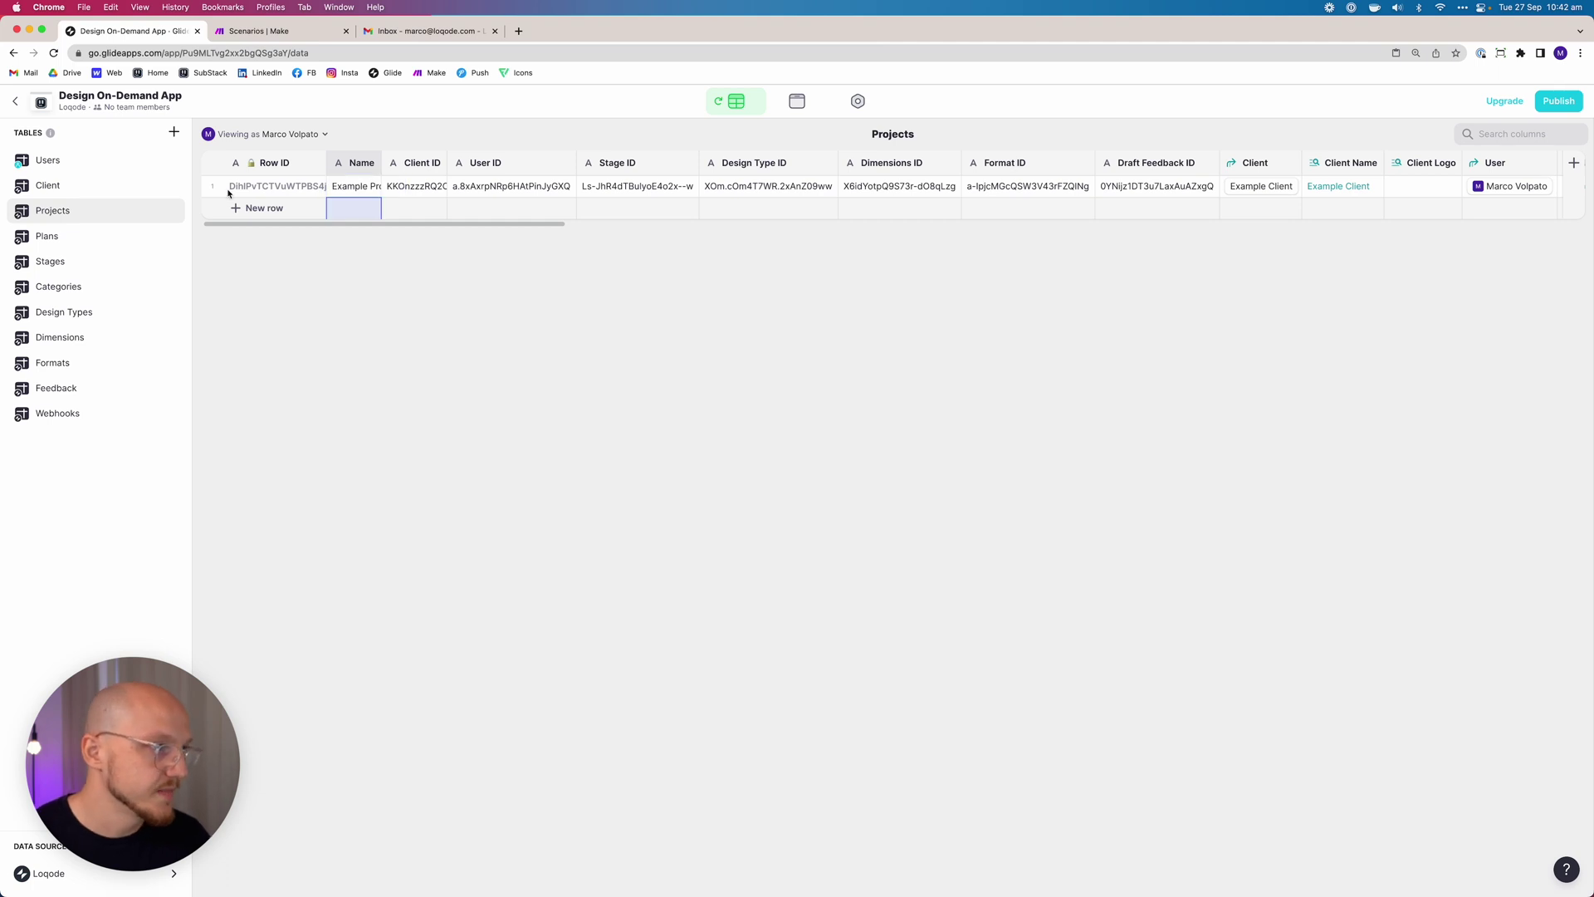
# Review the Client row's Row ID, Plan ID, Projects relation and Projects (Requested Month) list.
pyautogui.click(50, 185)
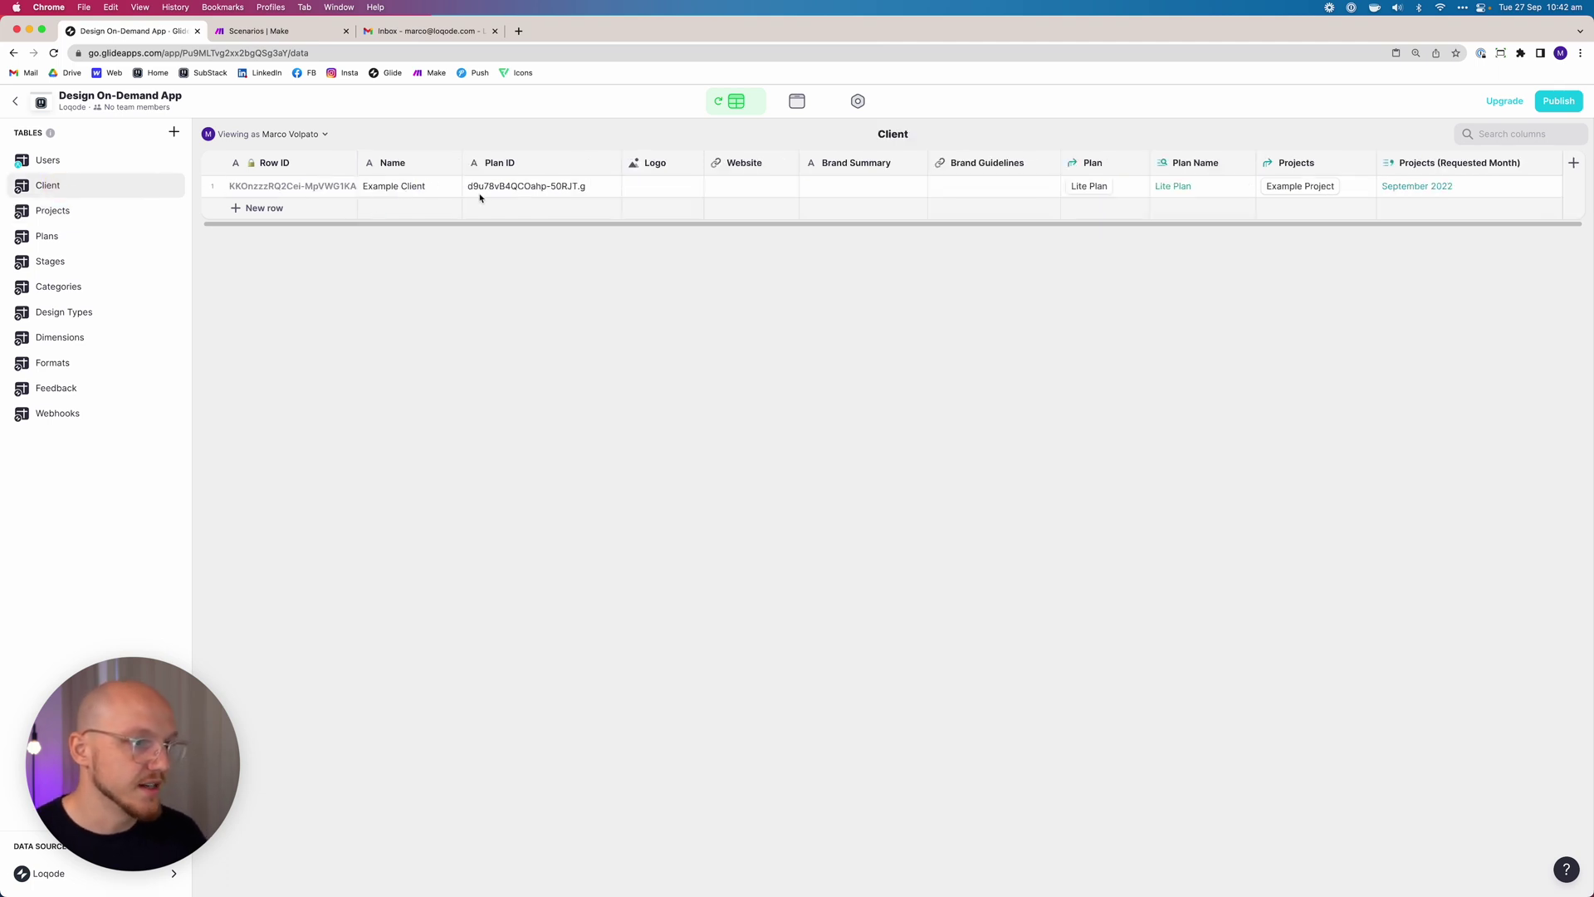
pyautogui.click(309, 191)
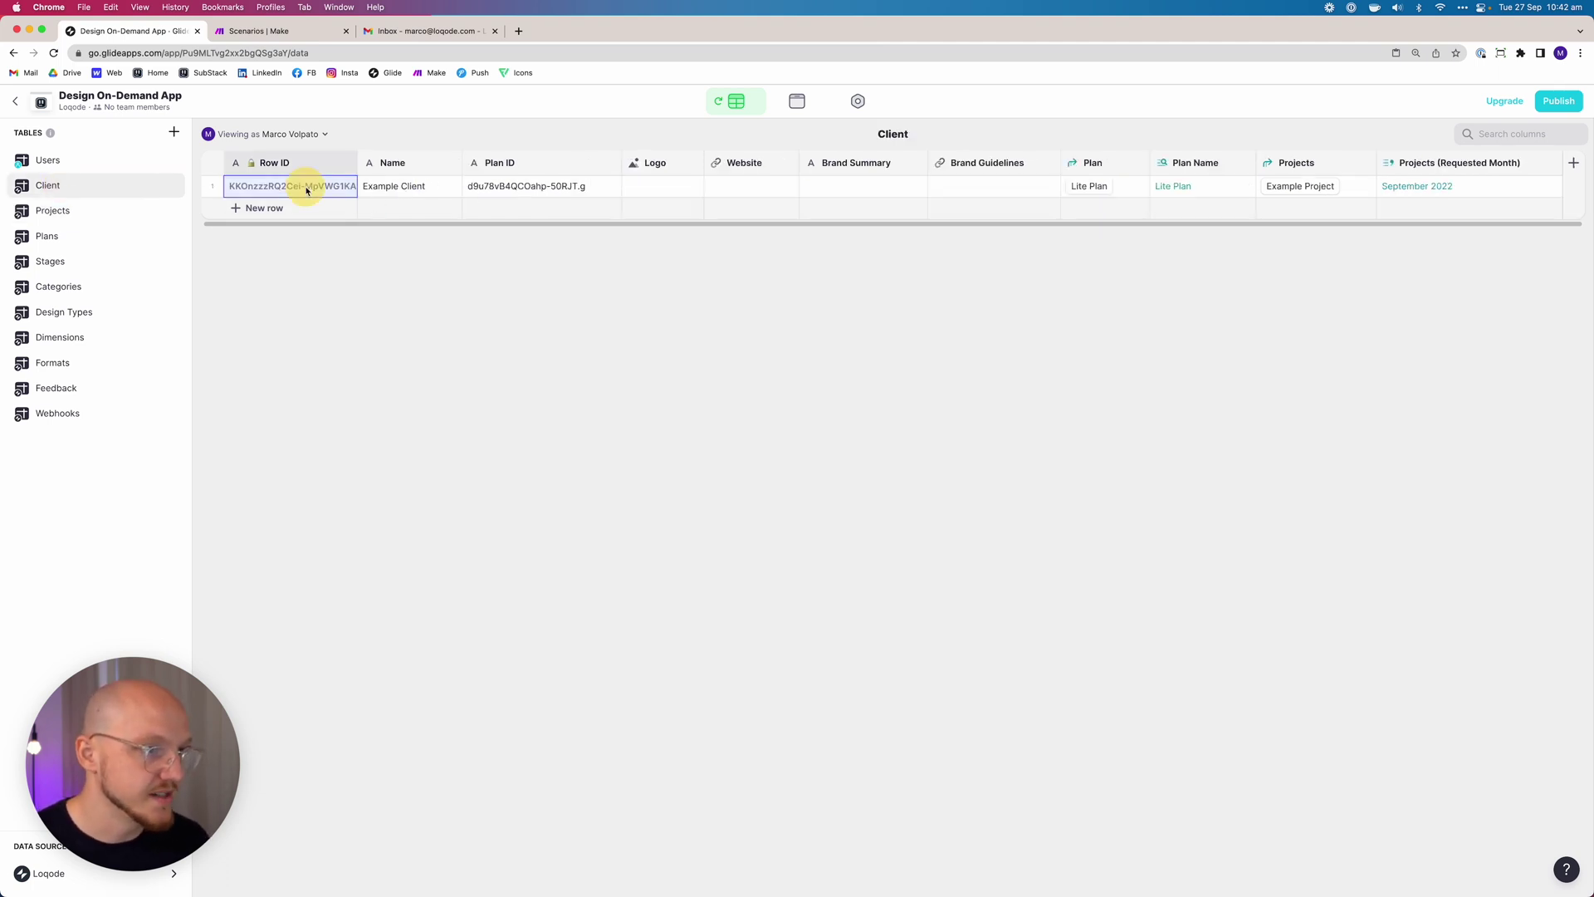
pyautogui.click(522, 191)
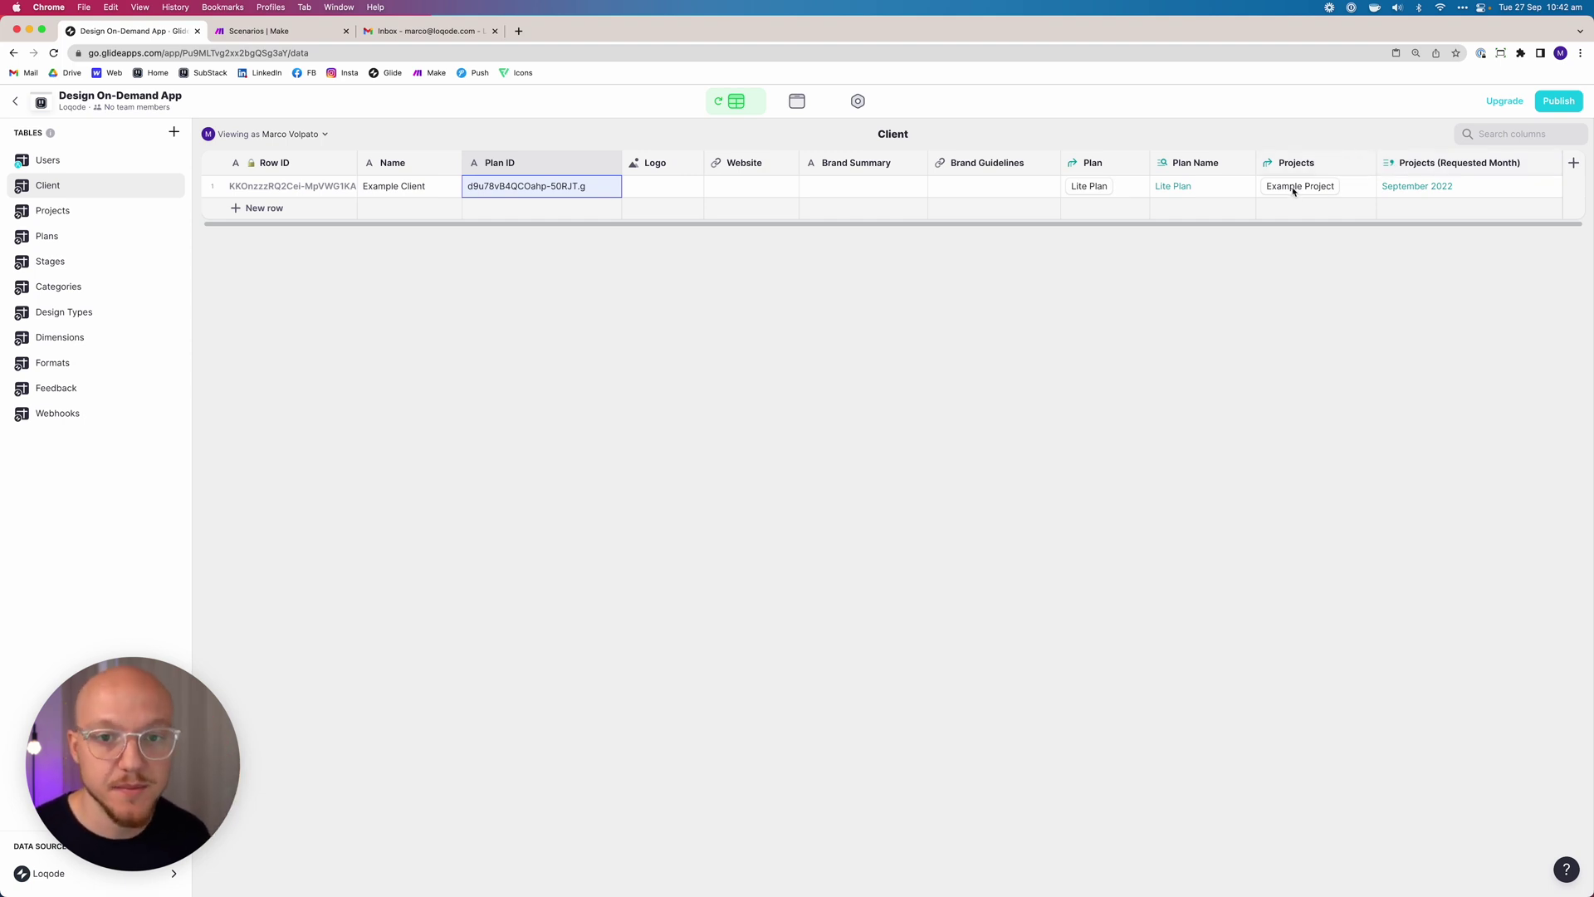
pyautogui.click(1437, 187)
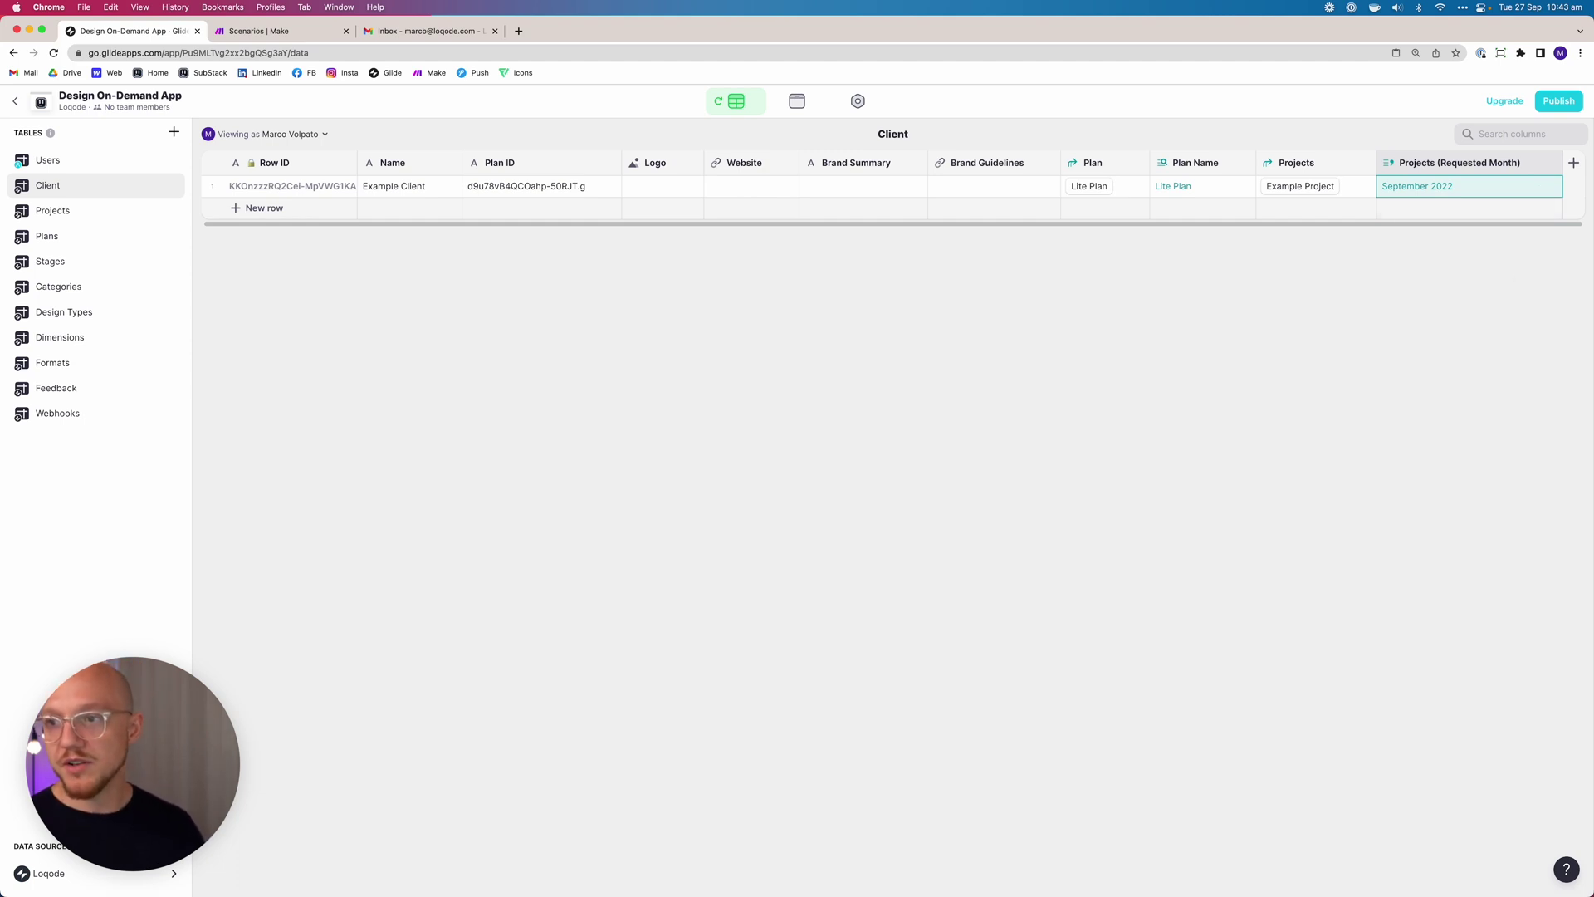
pyautogui.press('super+space')
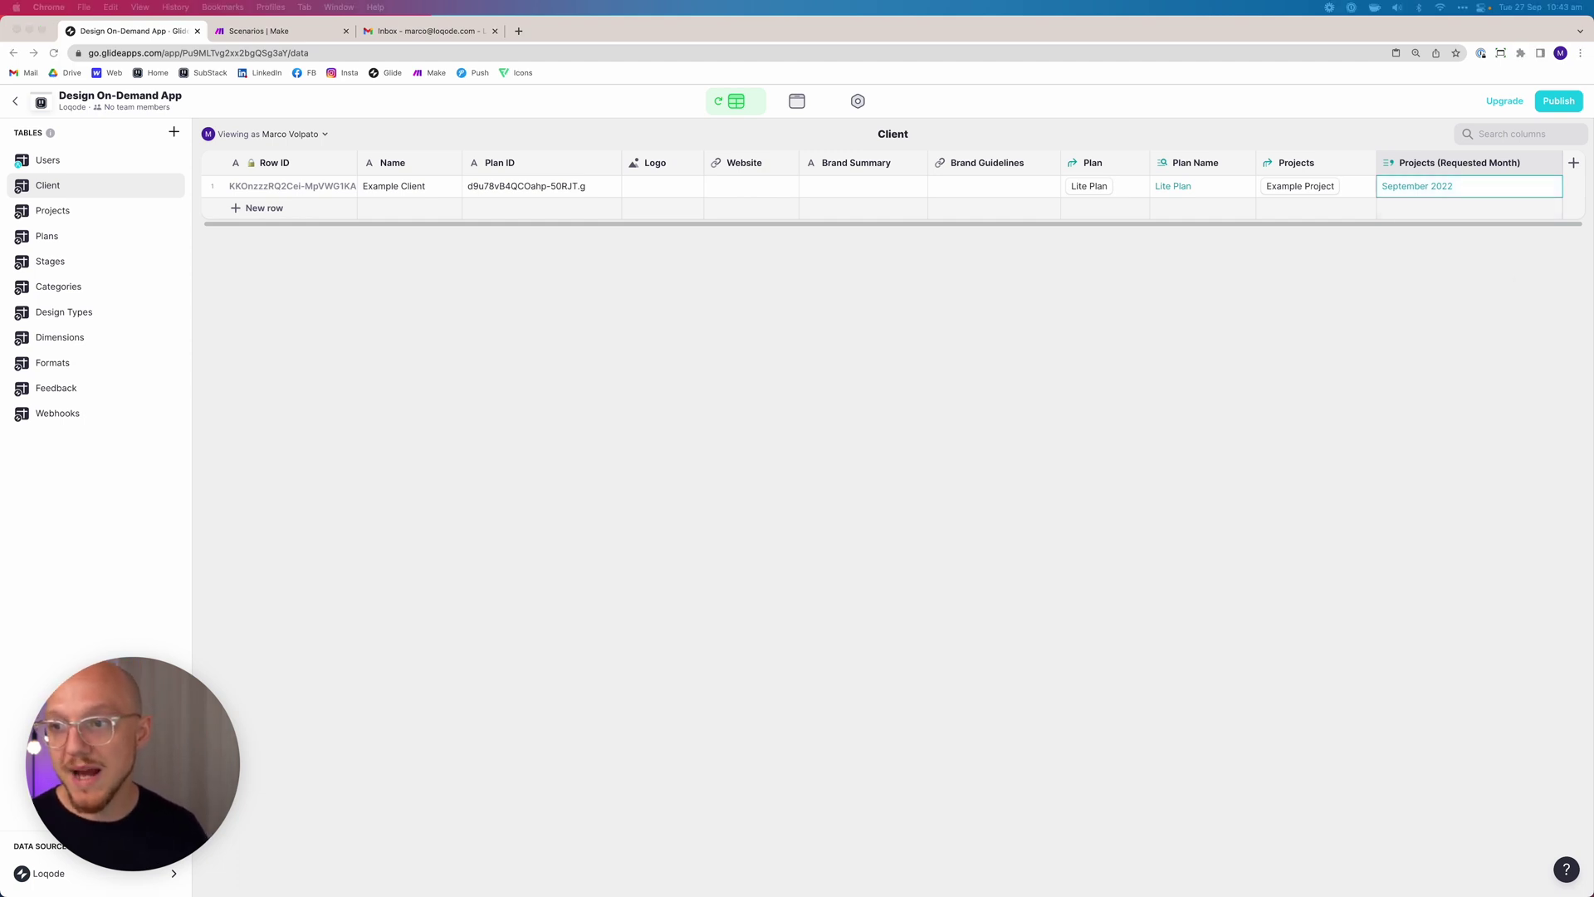
pyautogui.press('Escape')
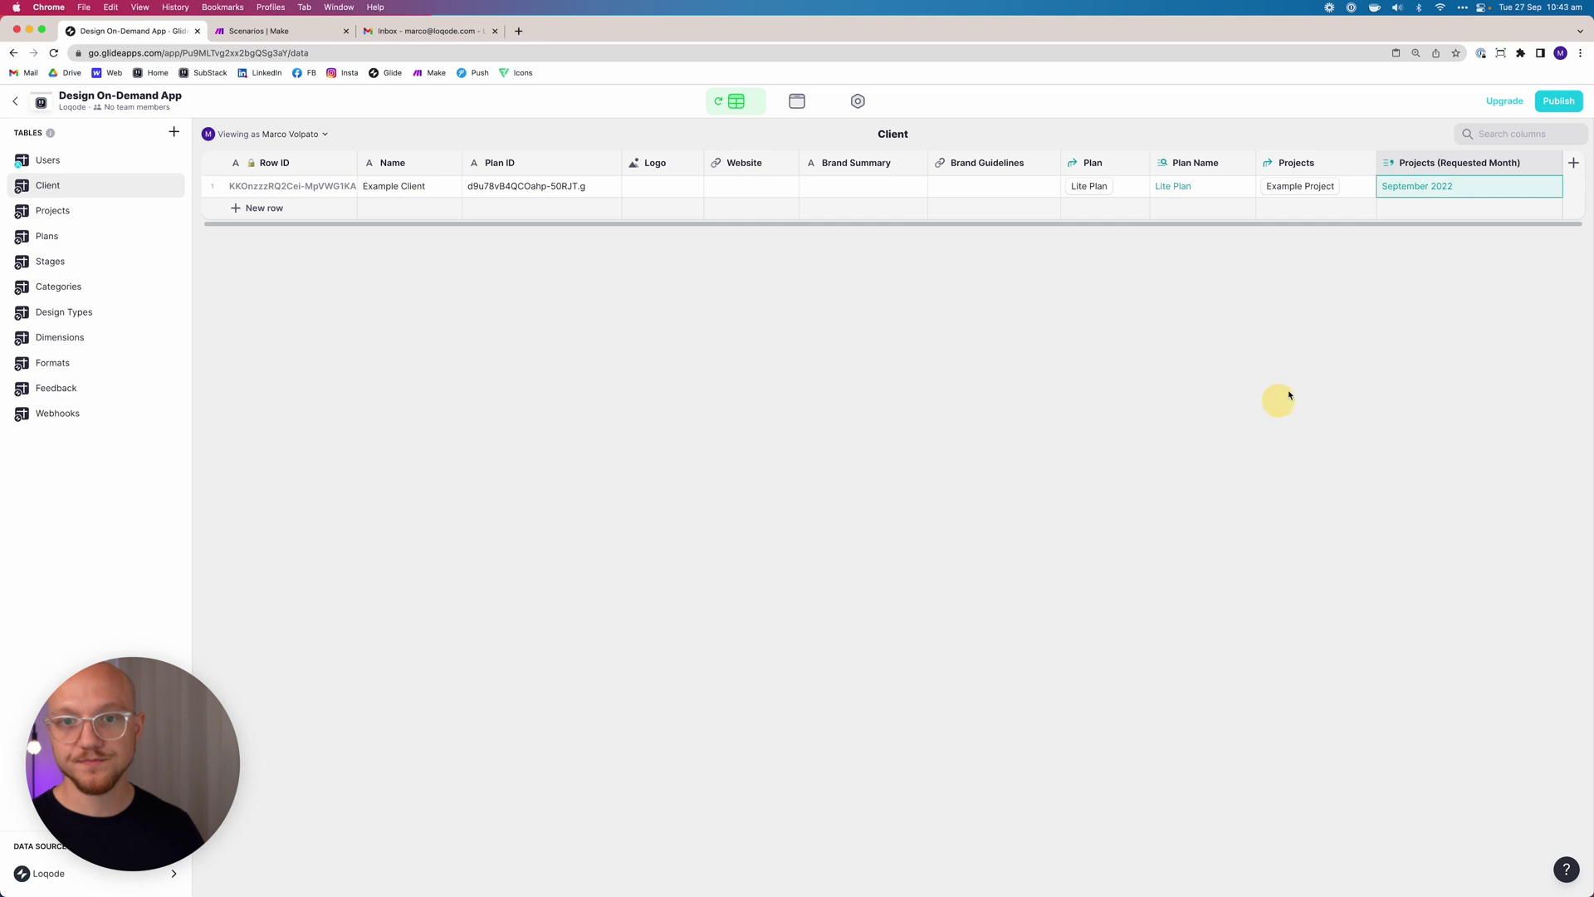
# Add a Math column named "Current Date" to the Client table with the formula Now, mapped to Now and displayed as date only.
pyautogui.click(1573, 163)
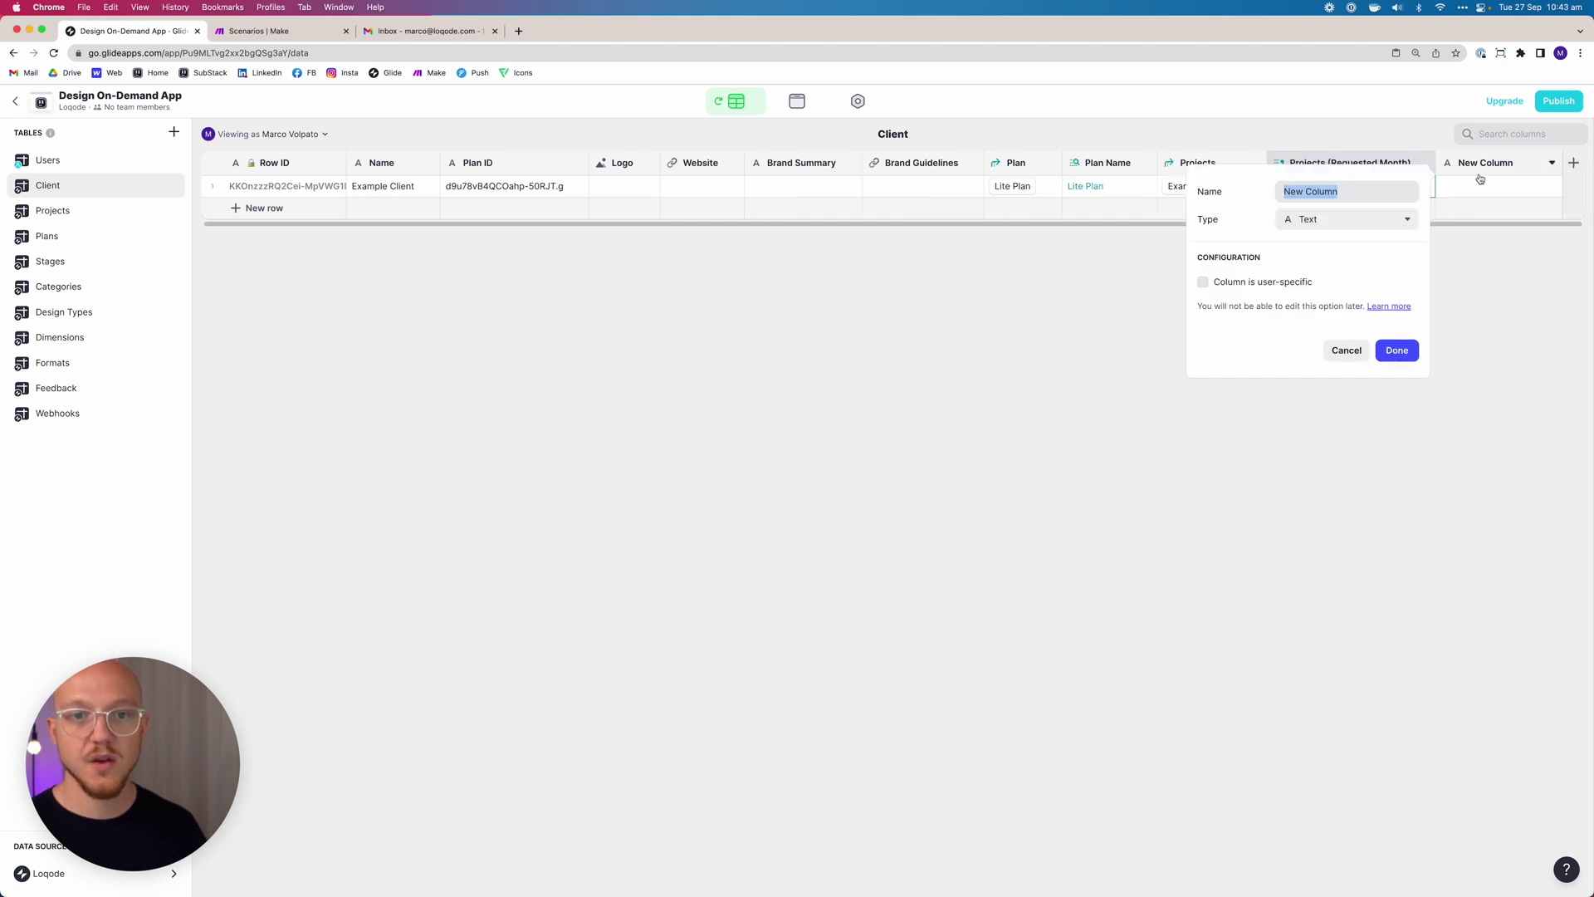
pyautogui.write('Current Date')
pyautogui.click(1384, 221)
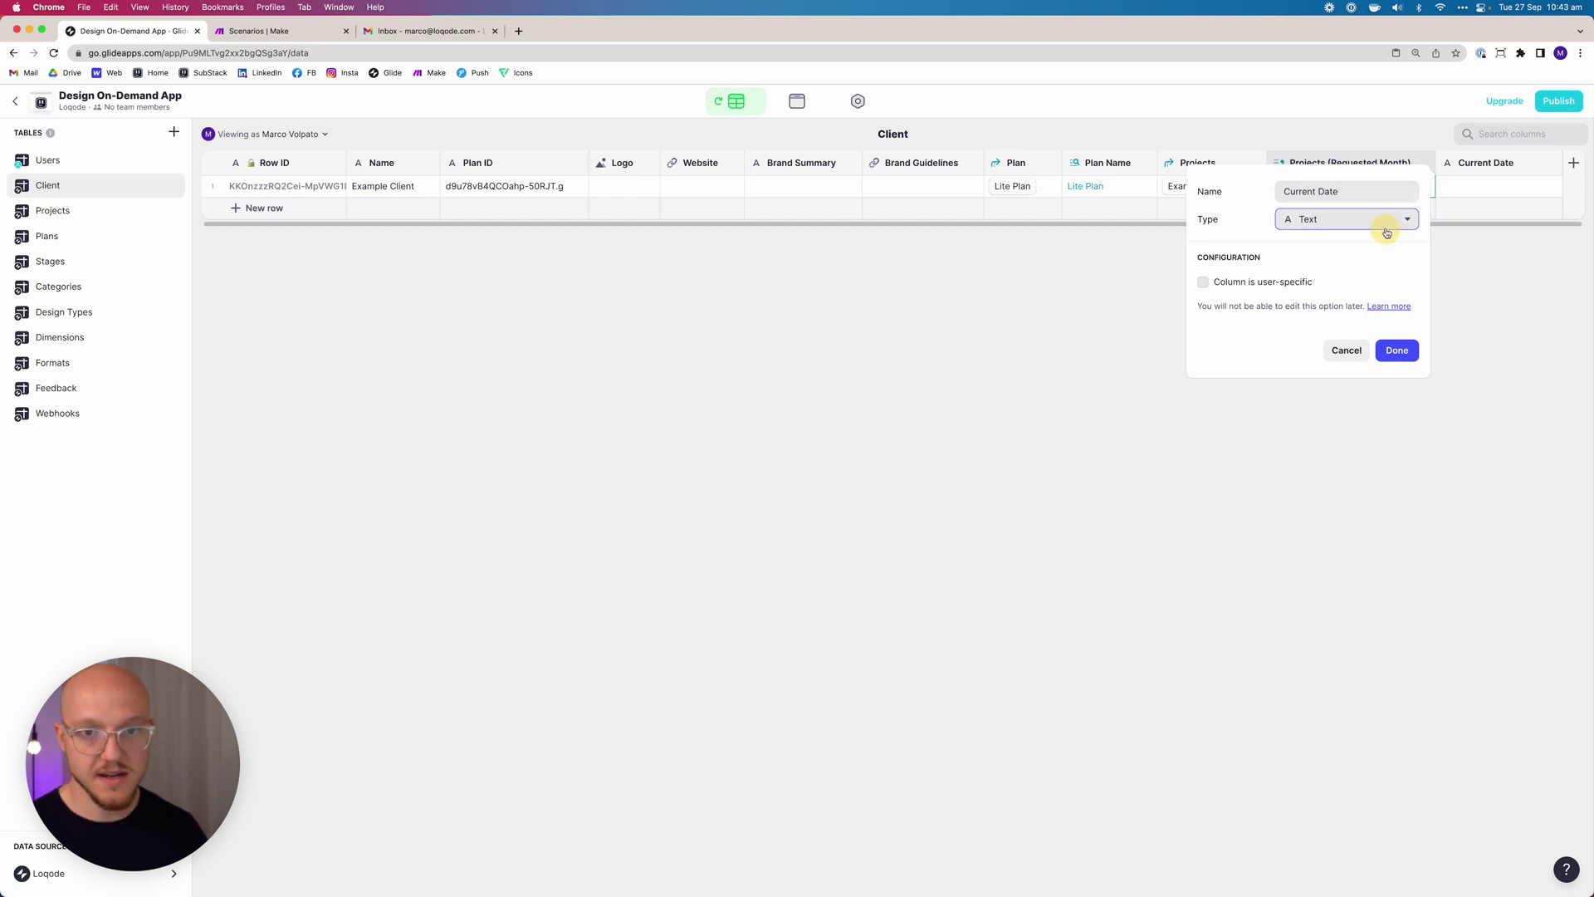
pyautogui.click(1295, 429)
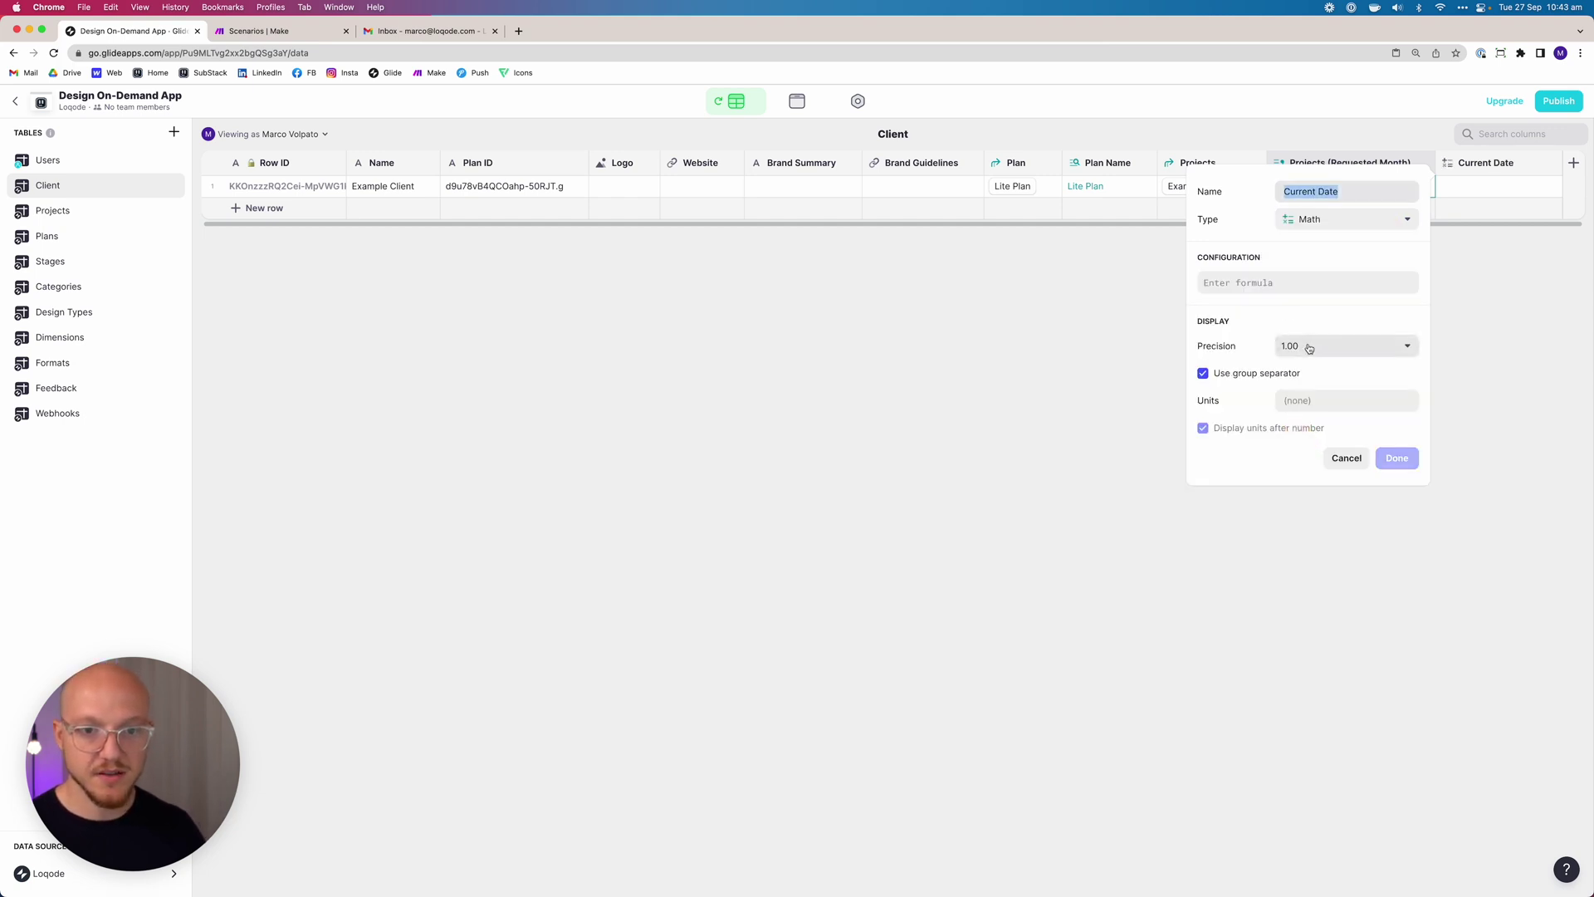
pyautogui.click(1283, 281)
pyautogui.write('Now')
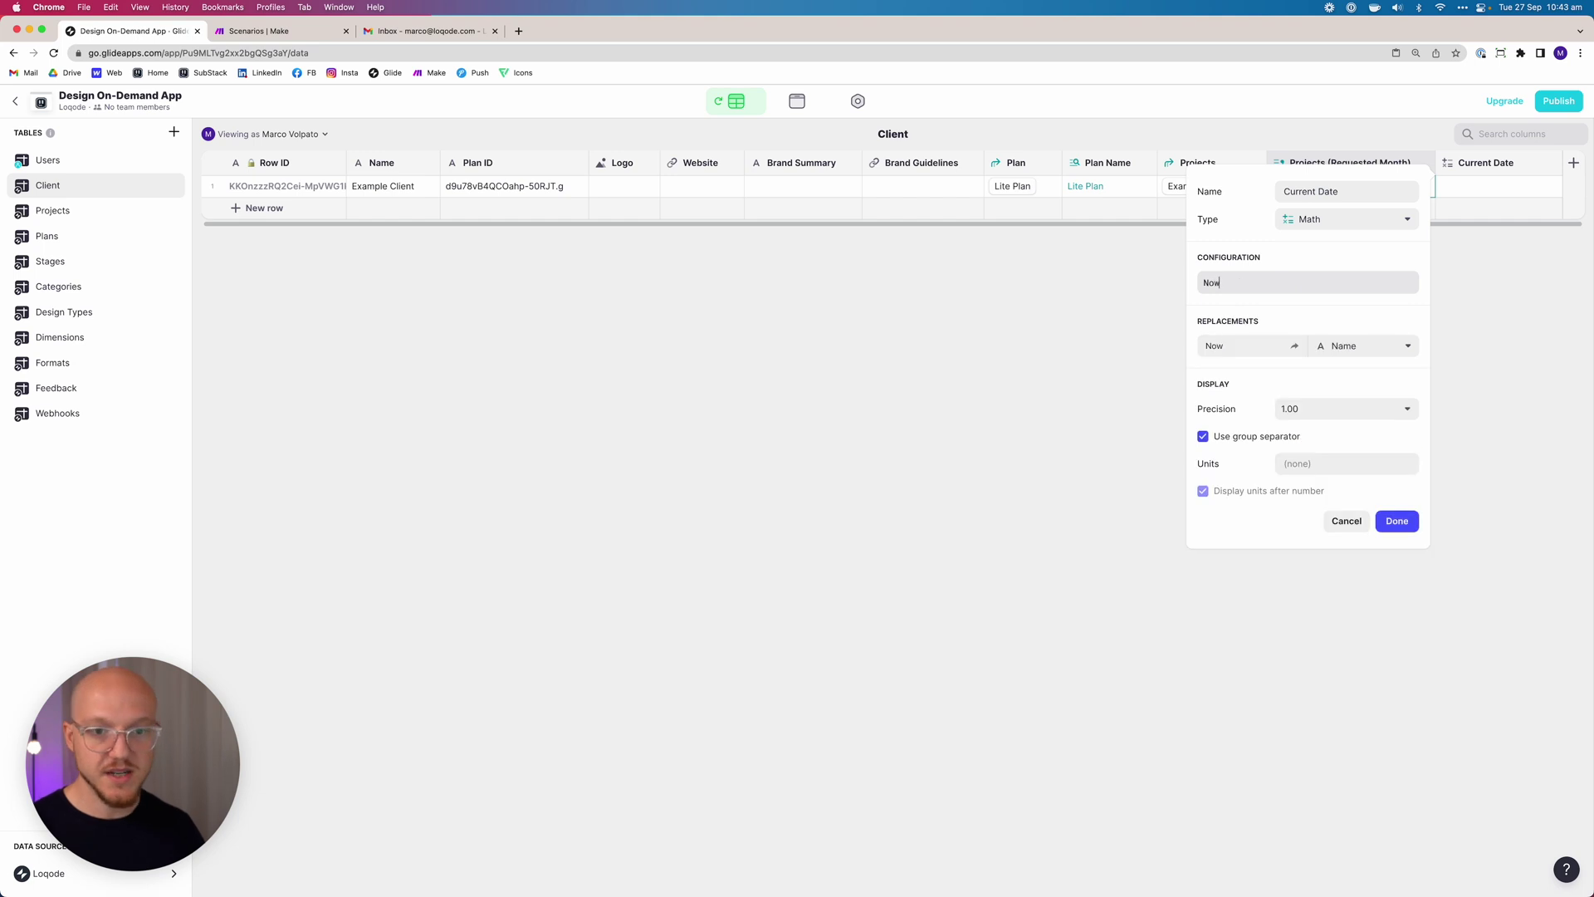
pyautogui.click(1341, 346)
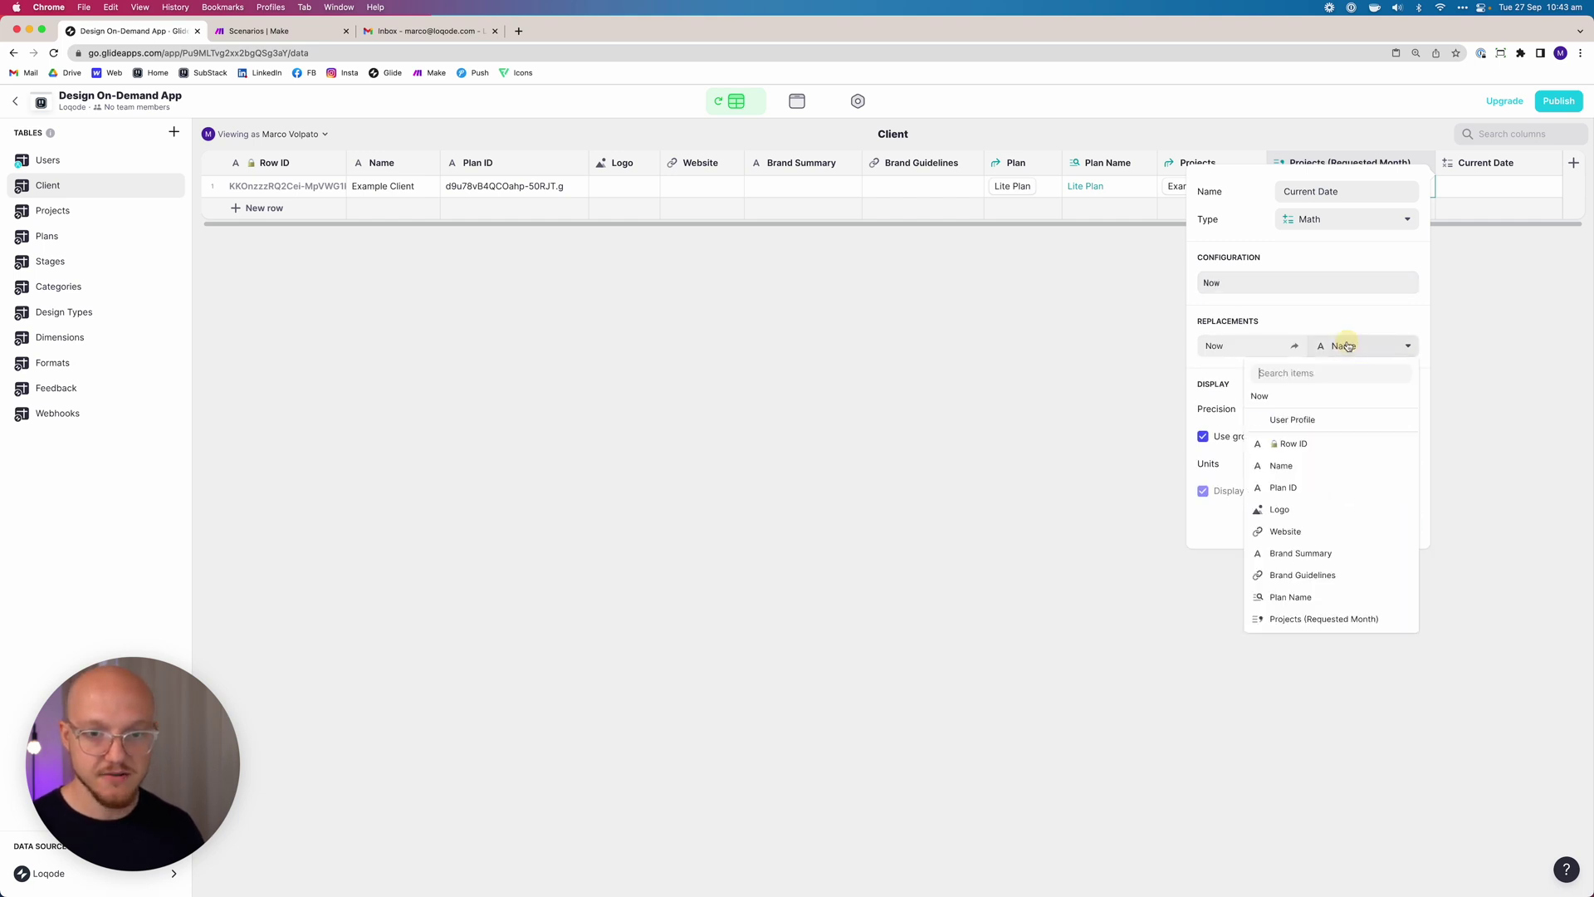
pyautogui.click(1286, 406)
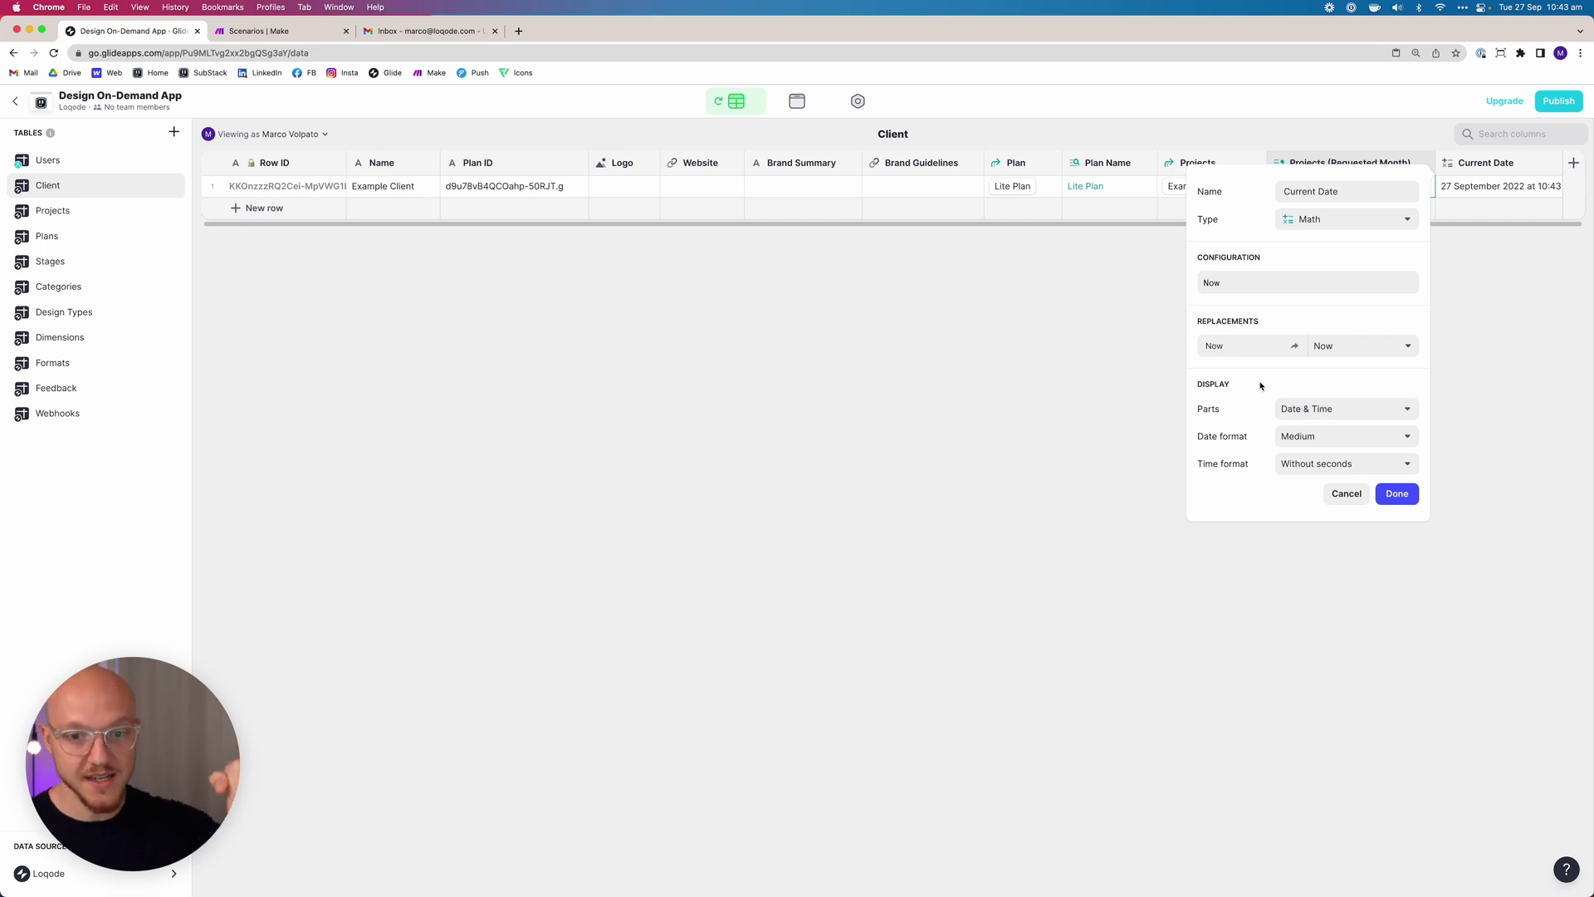
pyautogui.click(1310, 408)
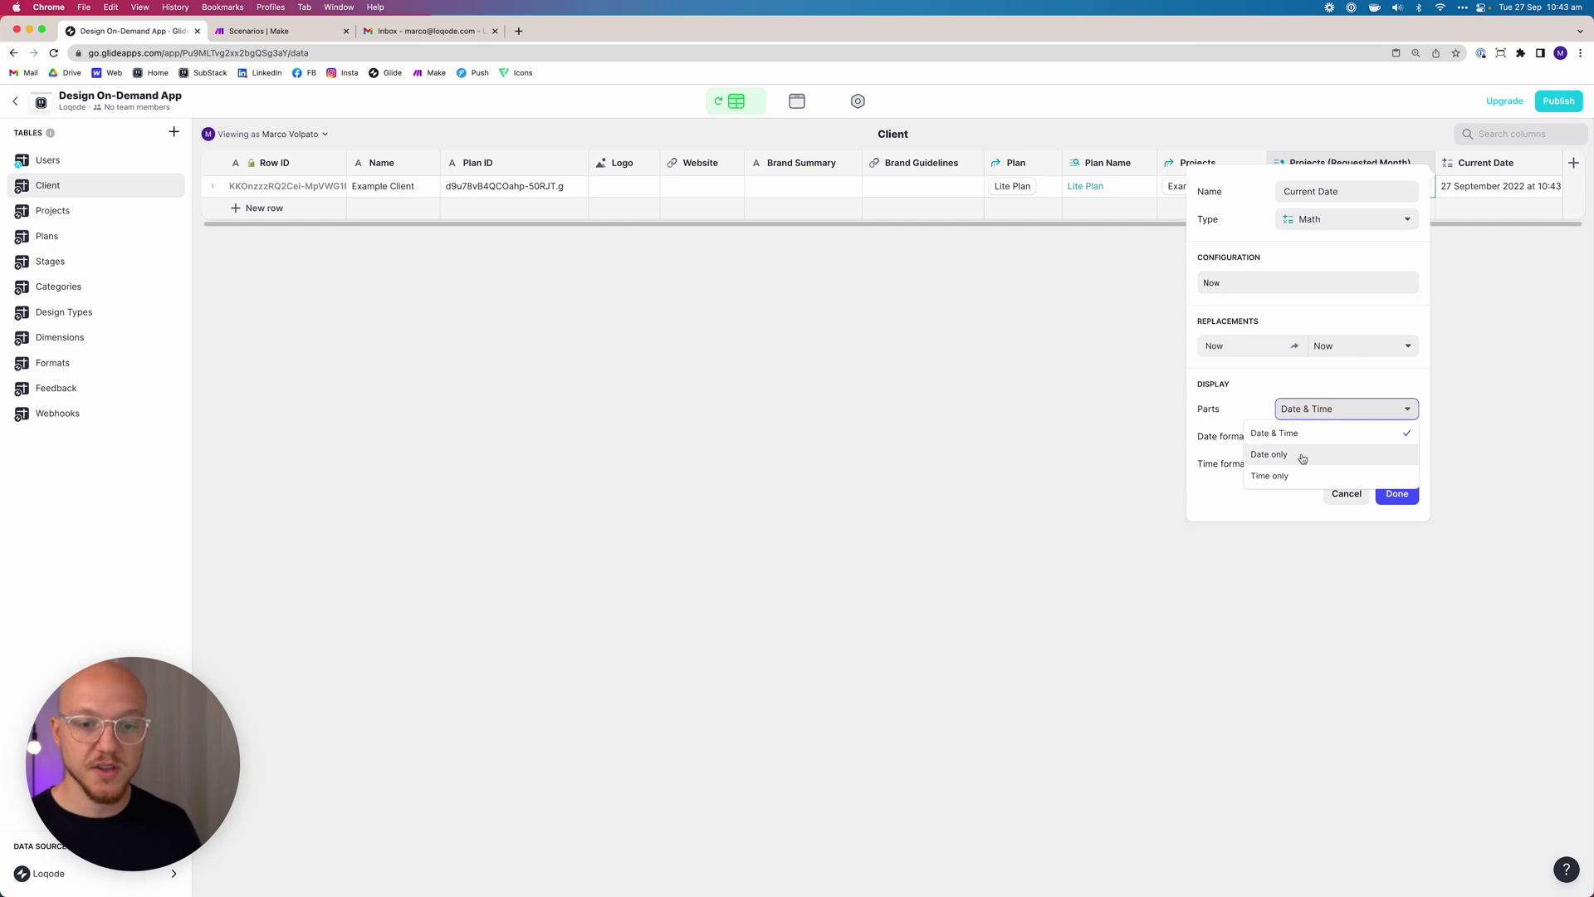
pyautogui.click(1303, 456)
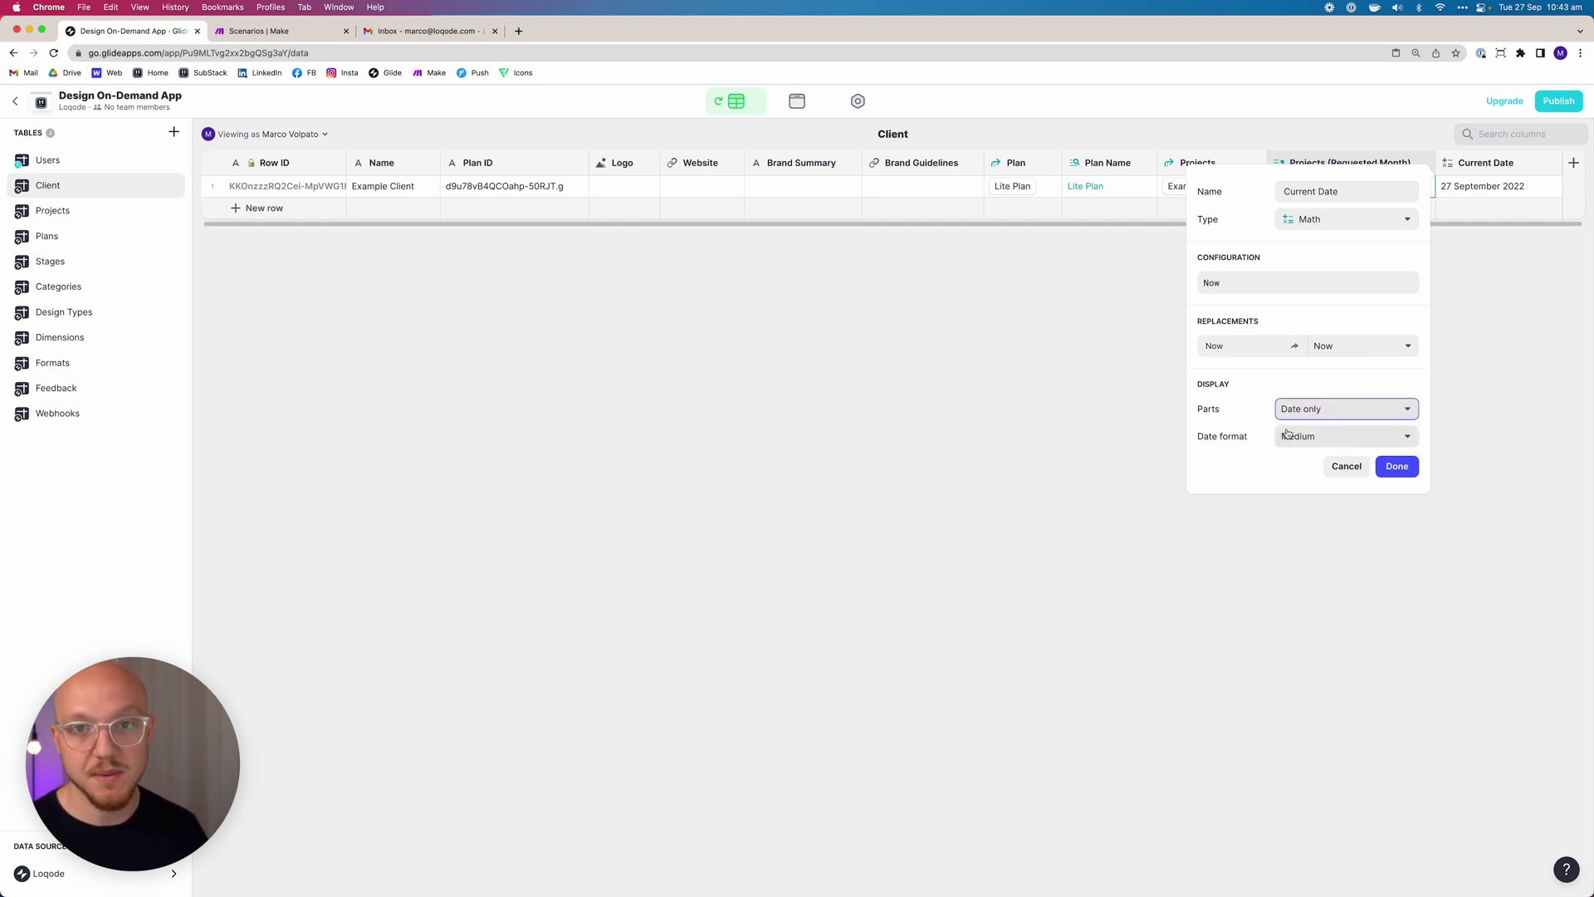
pyautogui.click(1403, 469)
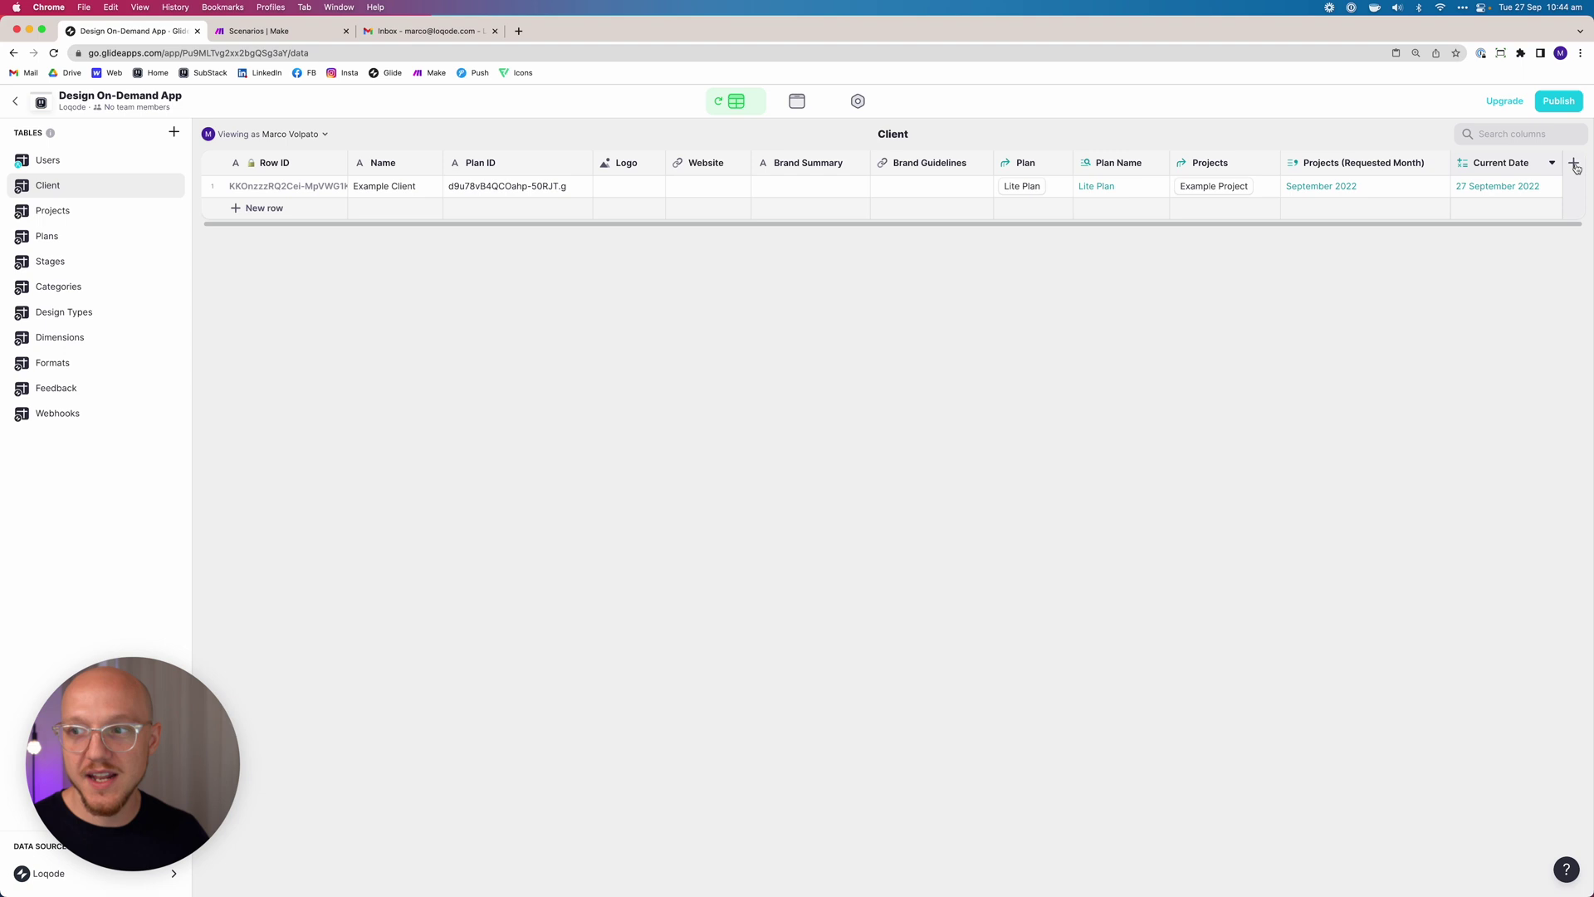
# Add a Format Date column named "Current Month" to the Client table, using Current Date as the date and the format MMMM yyyy.
pyautogui.click(1574, 165)
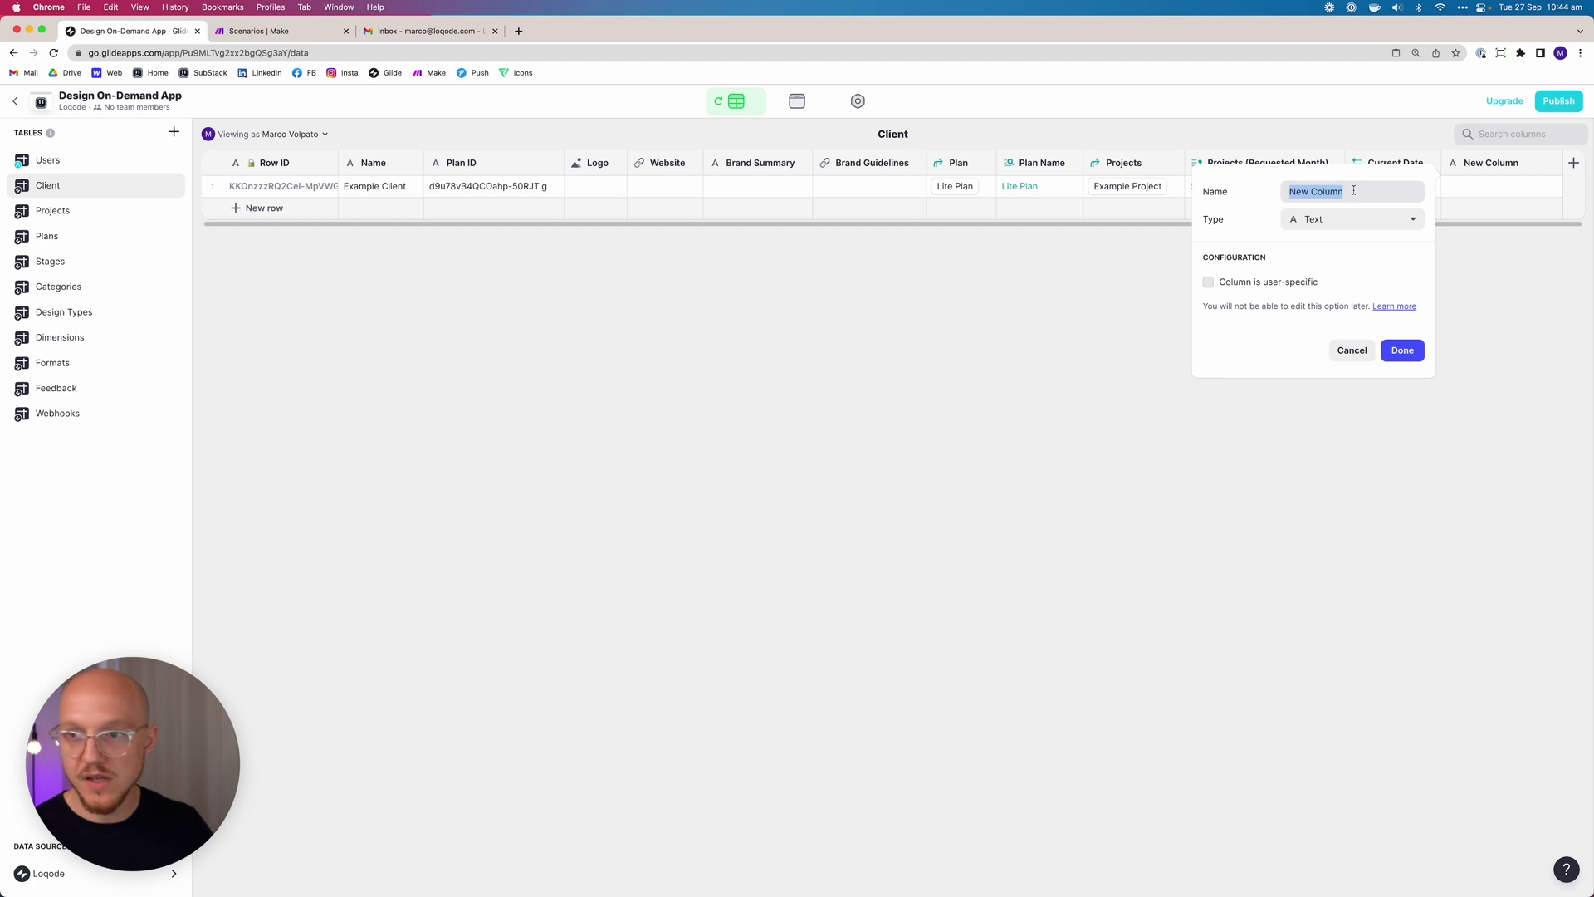
pyautogui.write('Current Month')
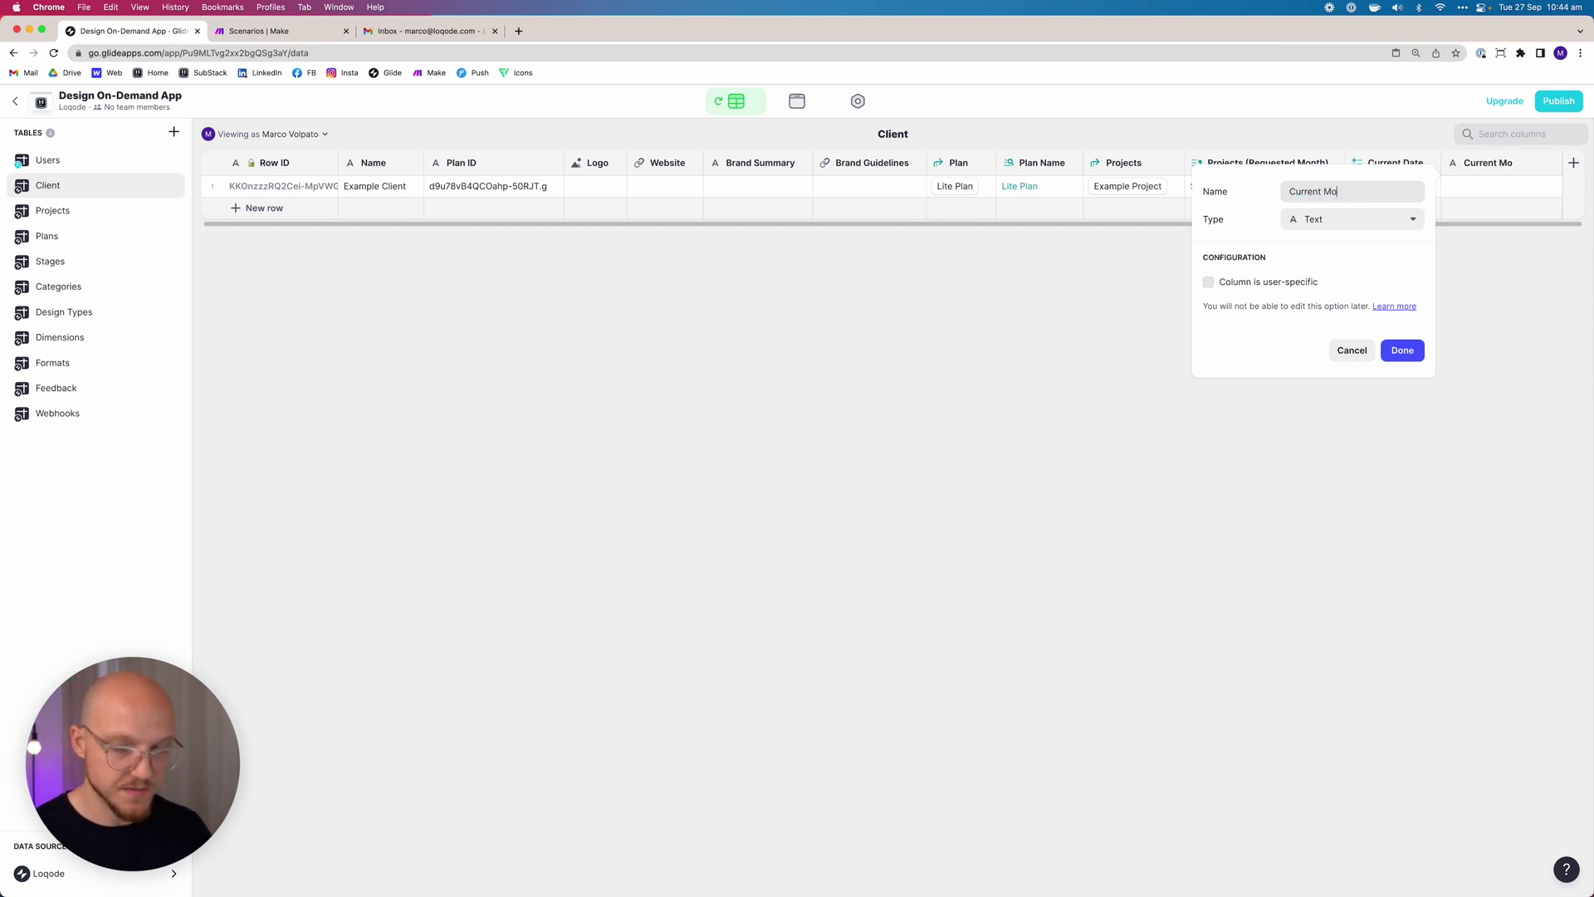
pyautogui.click(1306, 221)
pyautogui.moveTo(1288, 578)
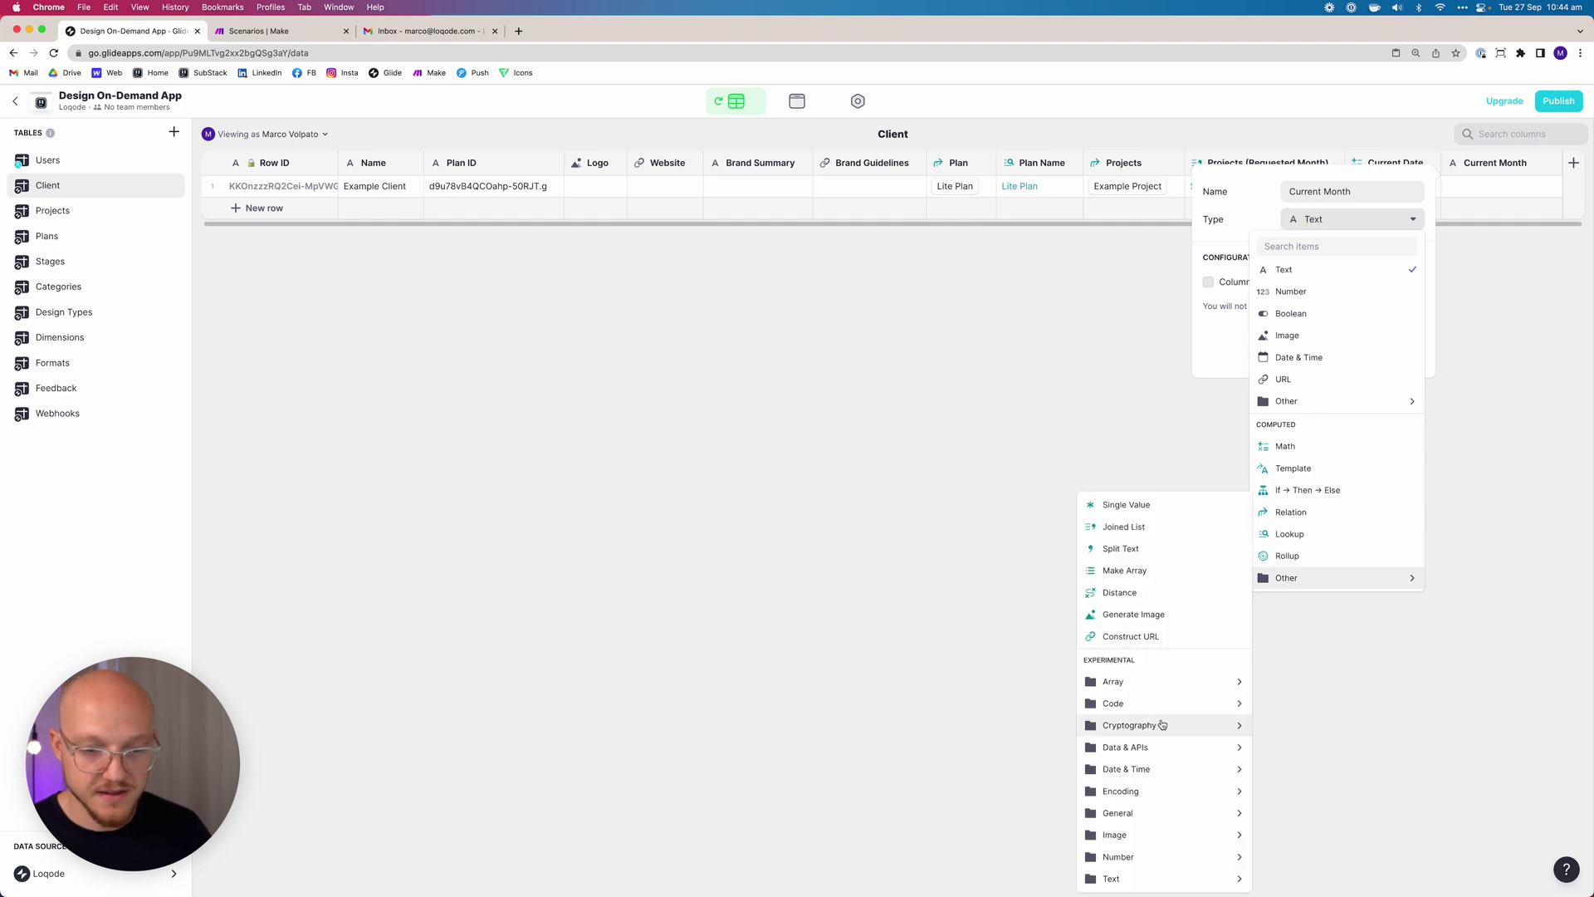
pyautogui.moveTo(1152, 769)
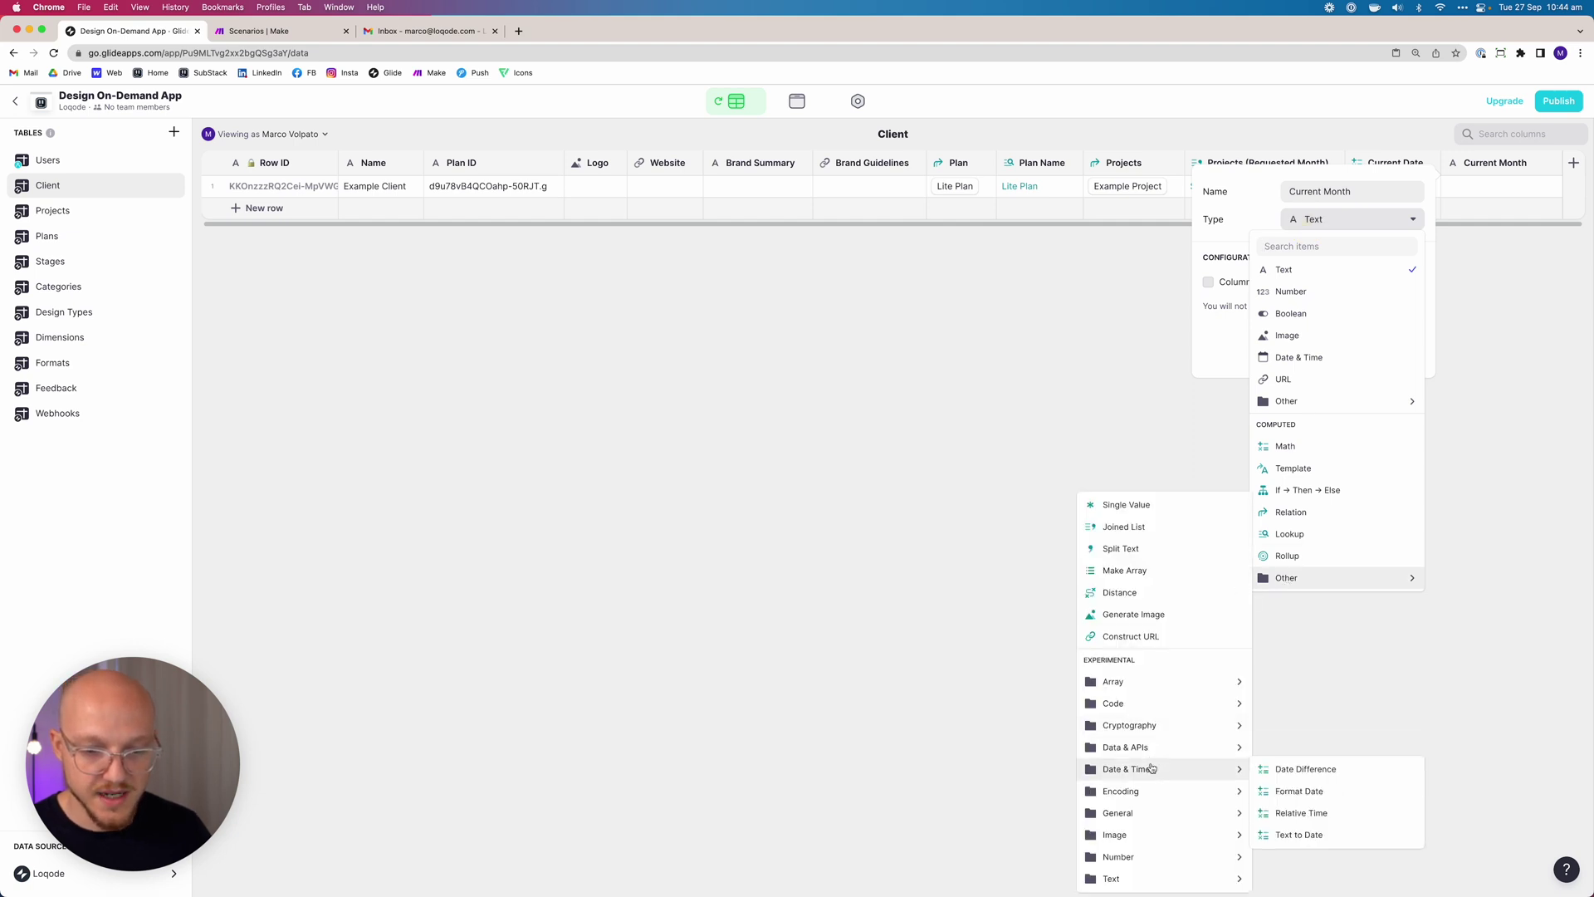
pyautogui.click(1304, 793)
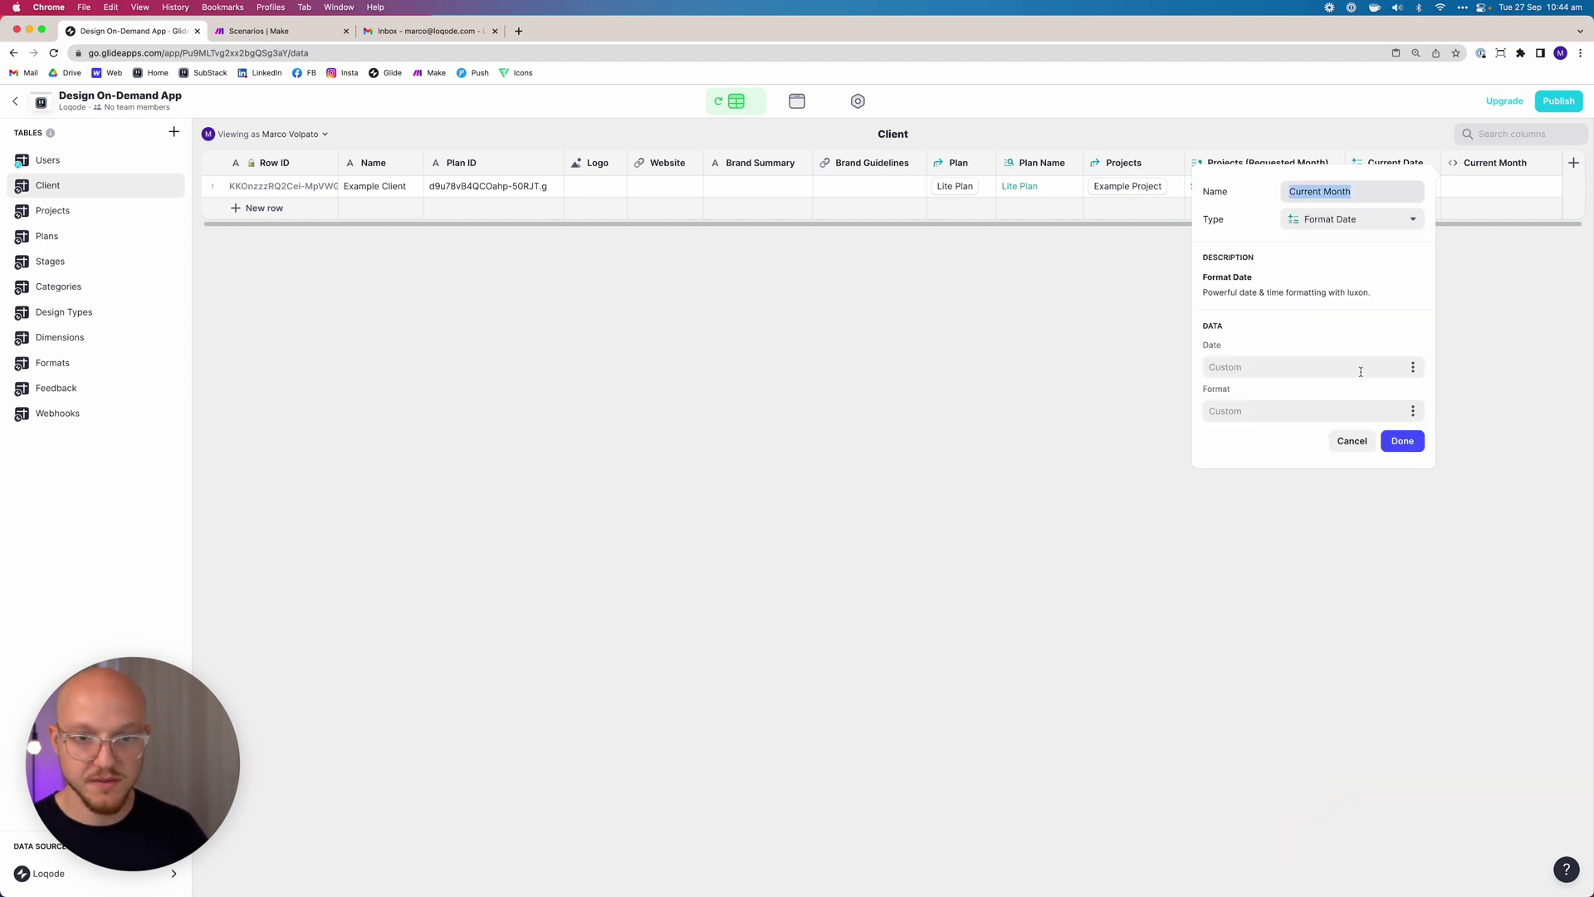
pyautogui.click(1413, 367)
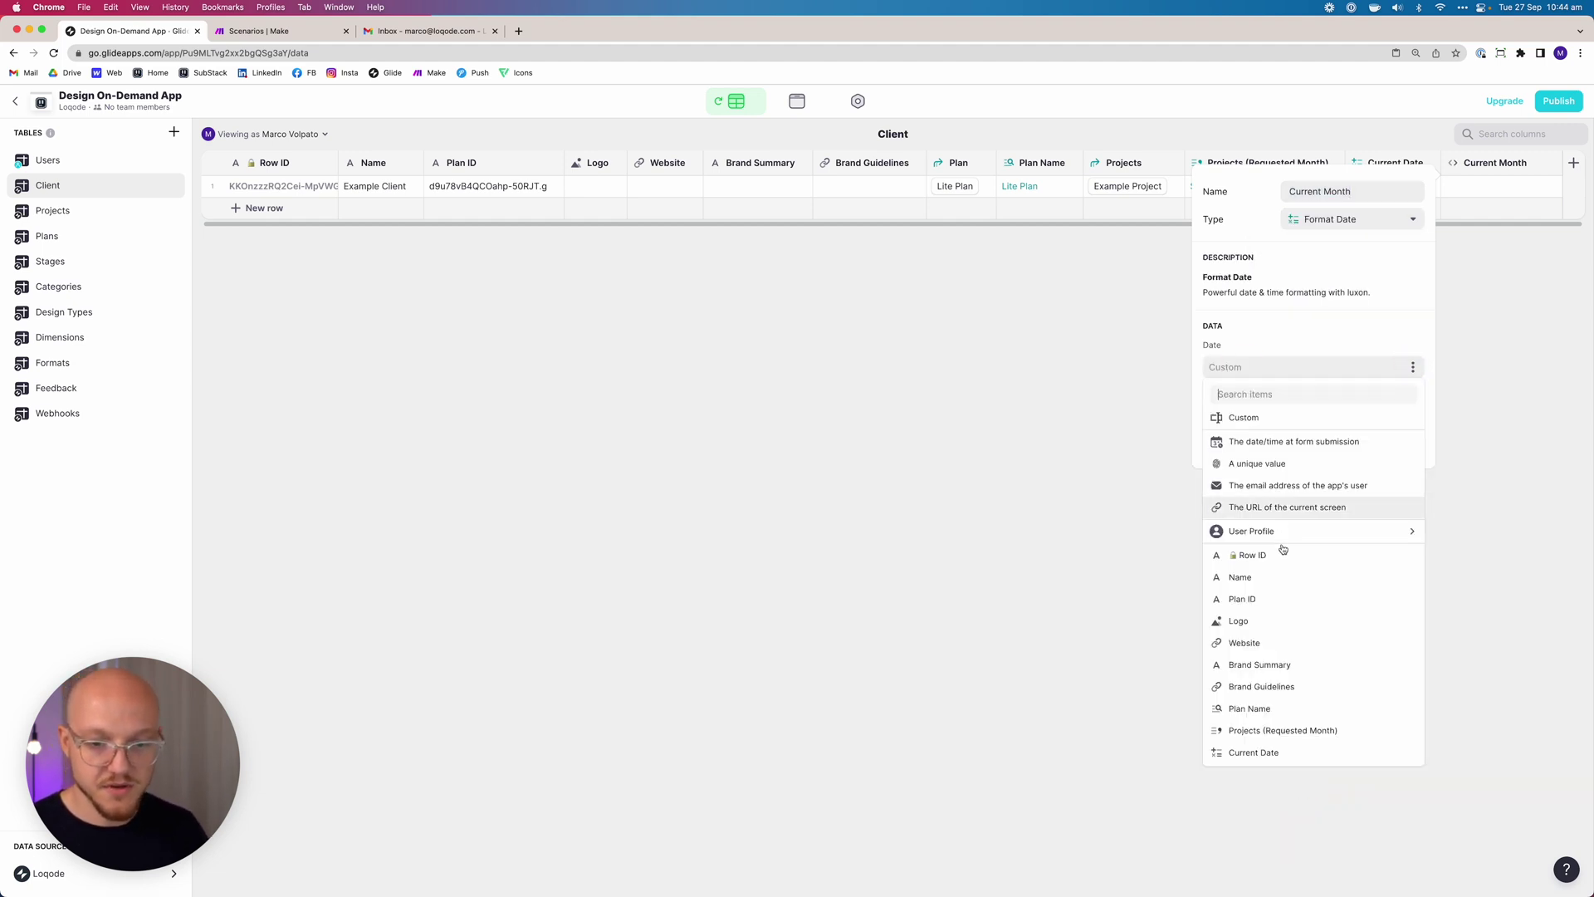
pyautogui.click(1260, 758)
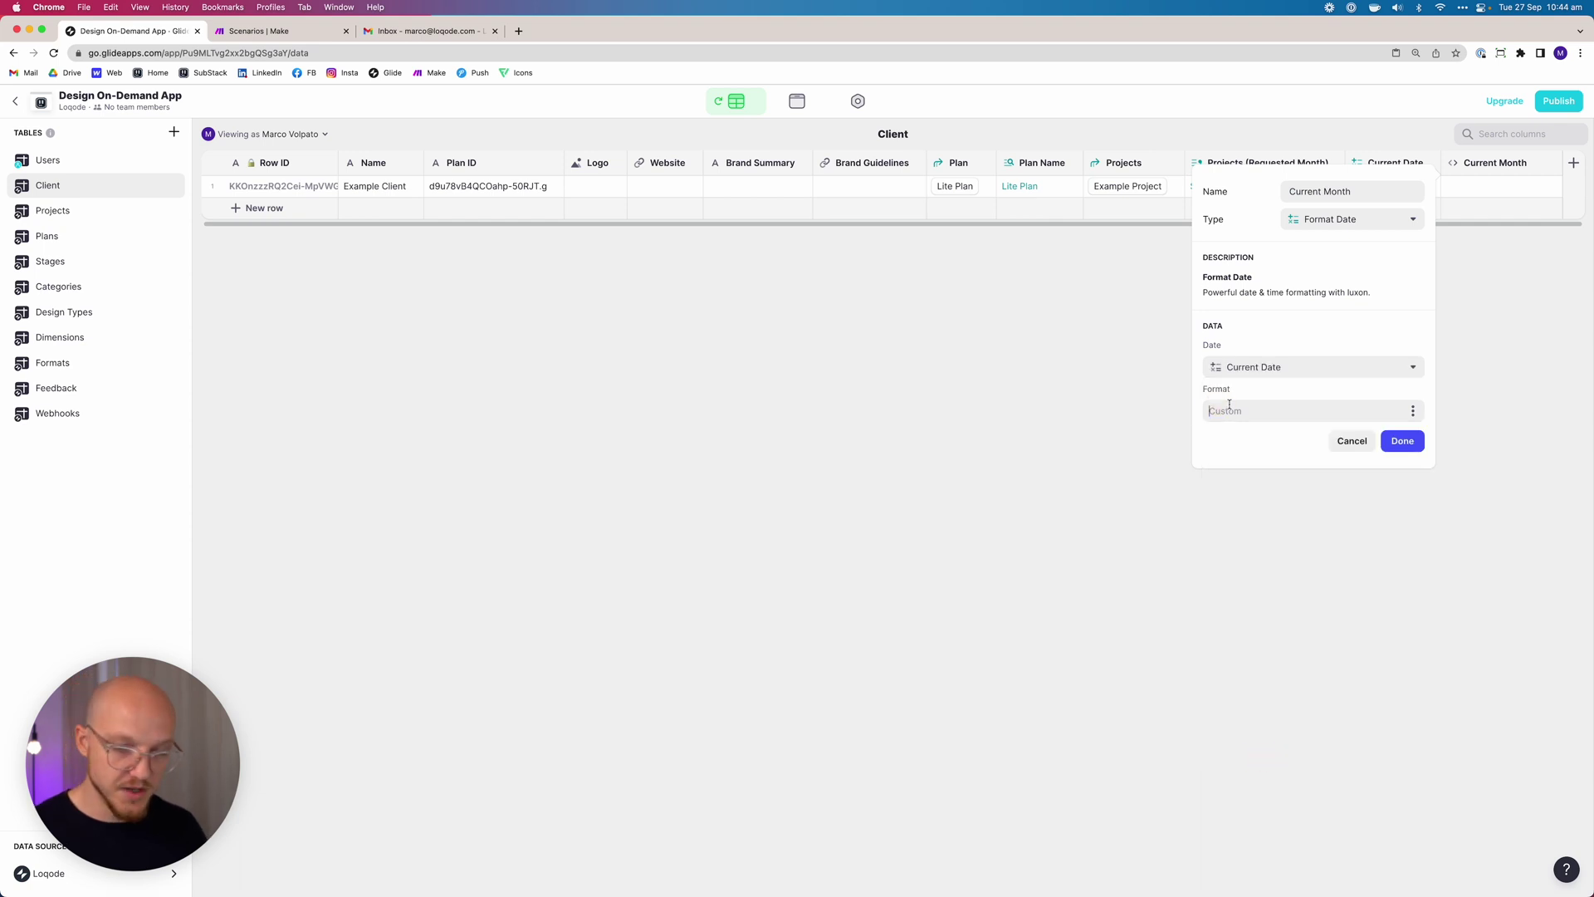
pyautogui.write('MMMM yyyy')
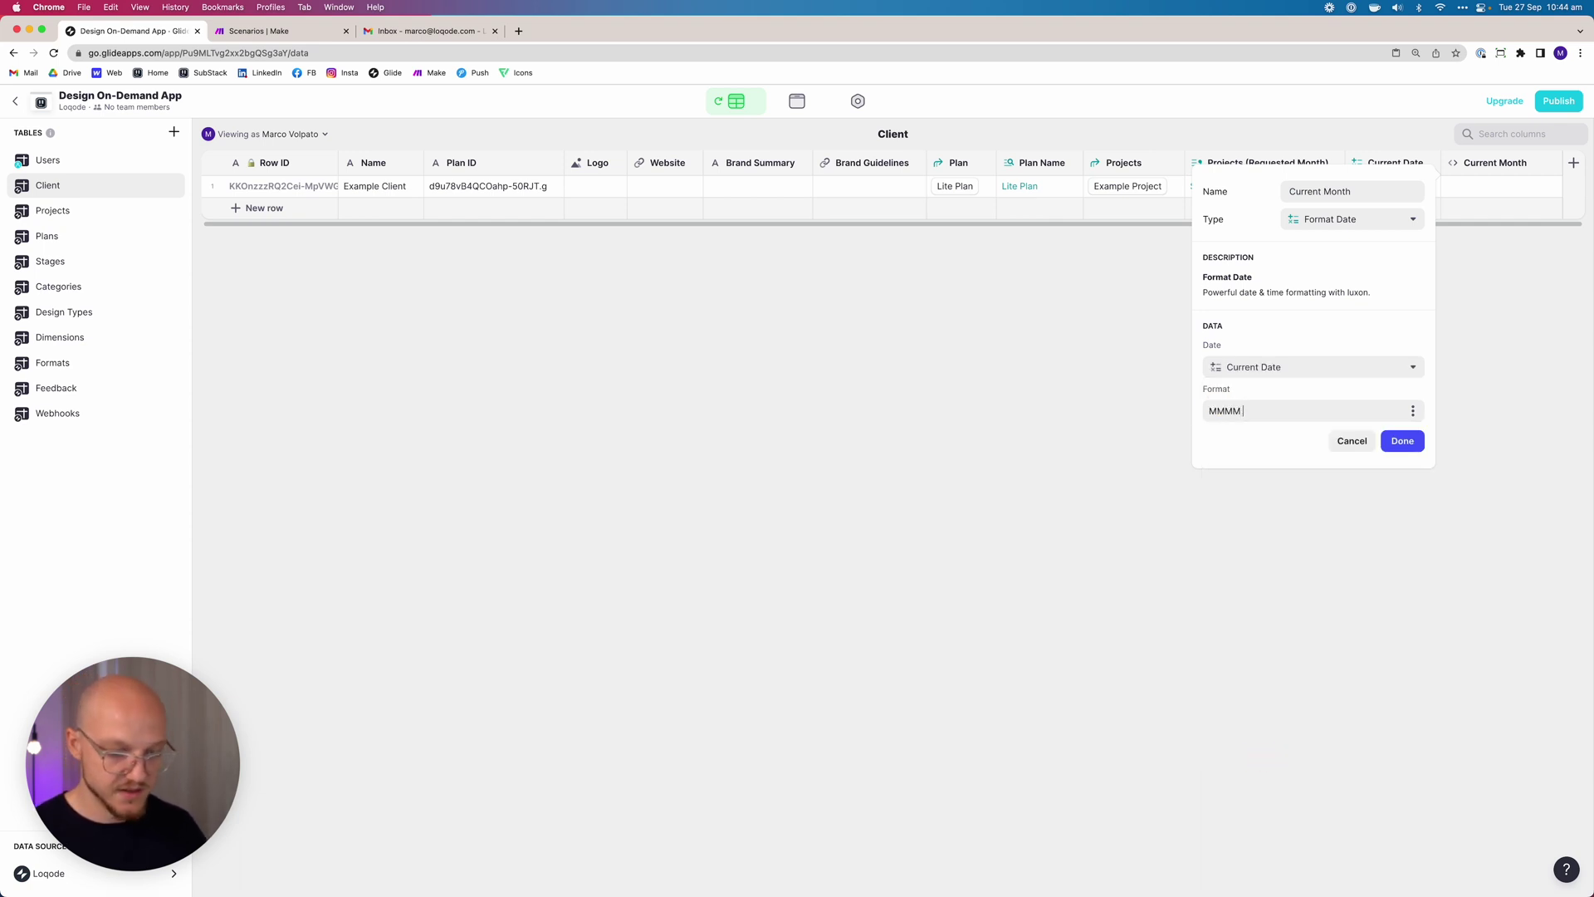
pyautogui.click(1403, 440)
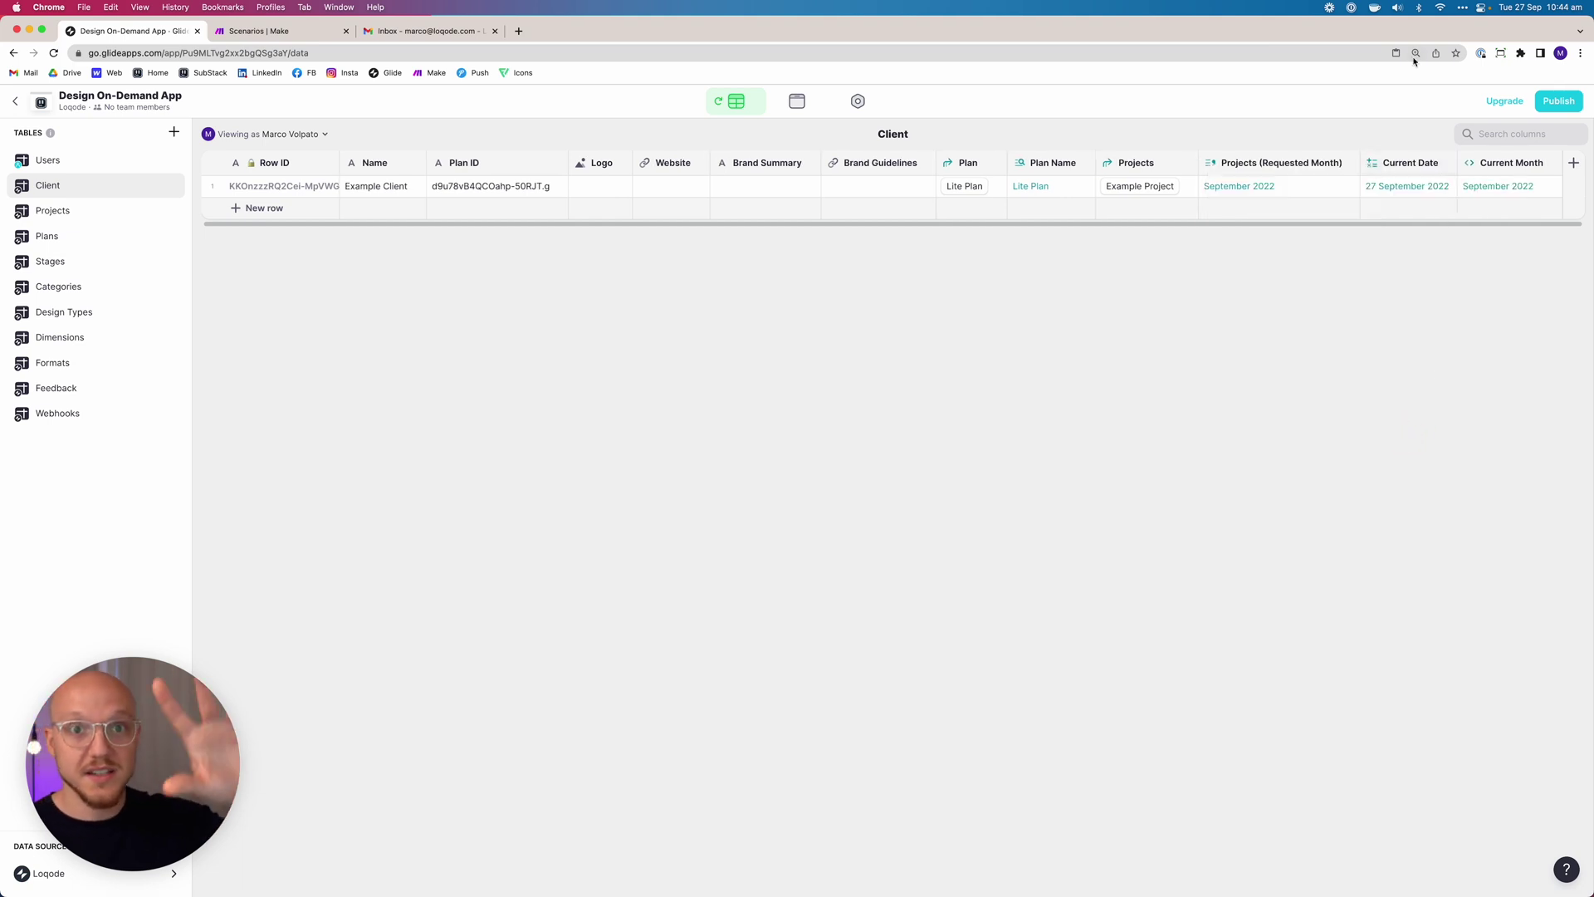
# Compare the Client row's Current Month with its Projects relation and Projects (Requested Month) list.
pyautogui.click(1511, 186)
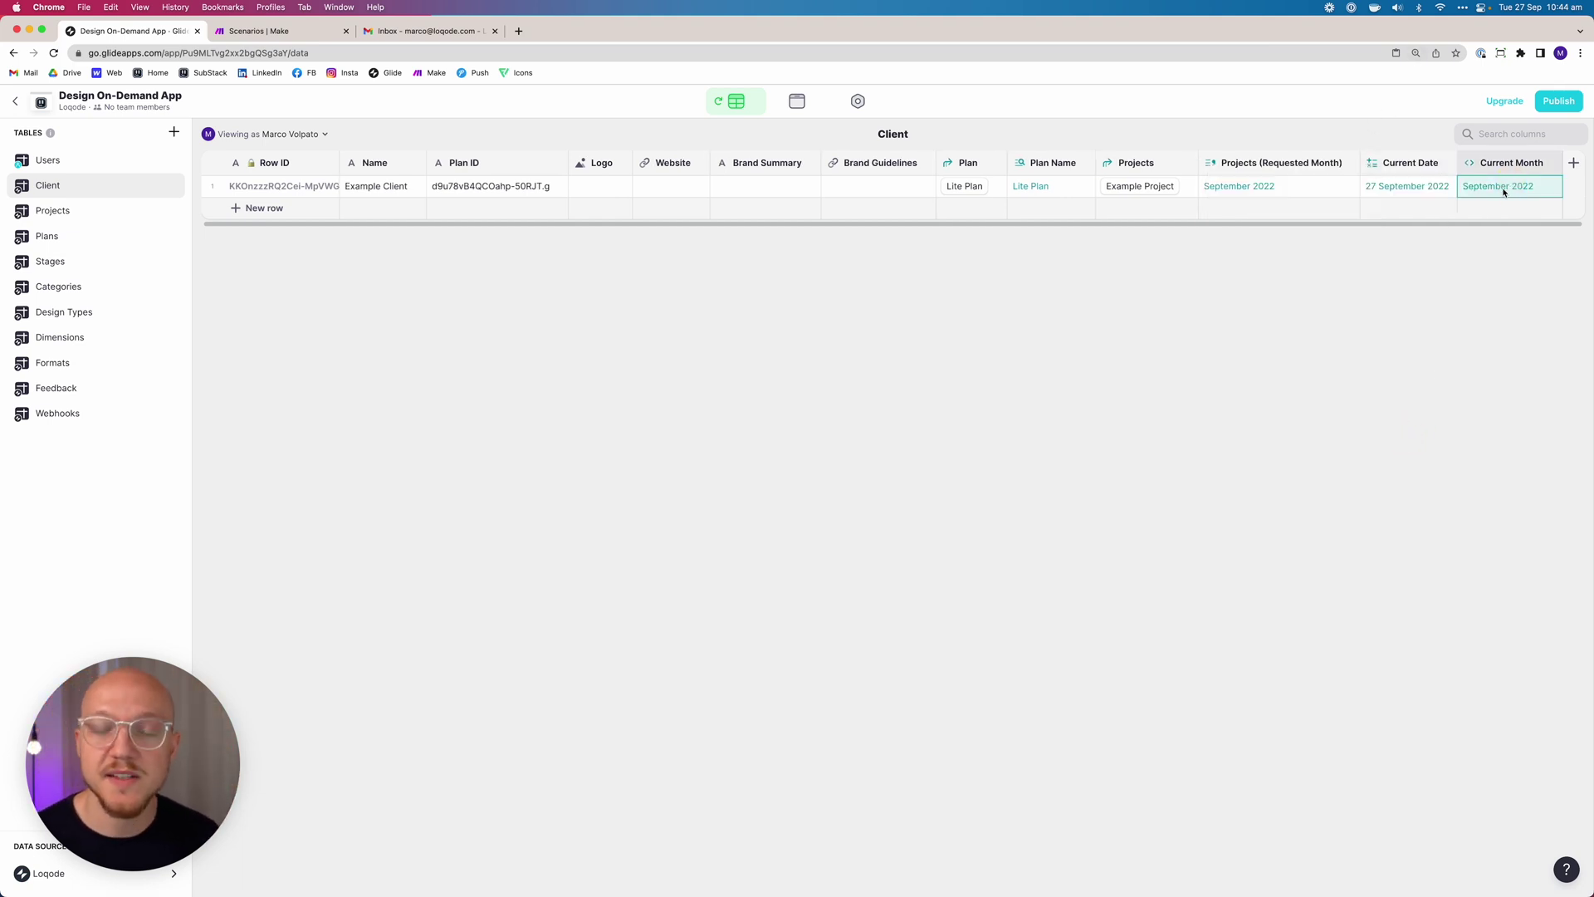
pyautogui.click(1148, 188)
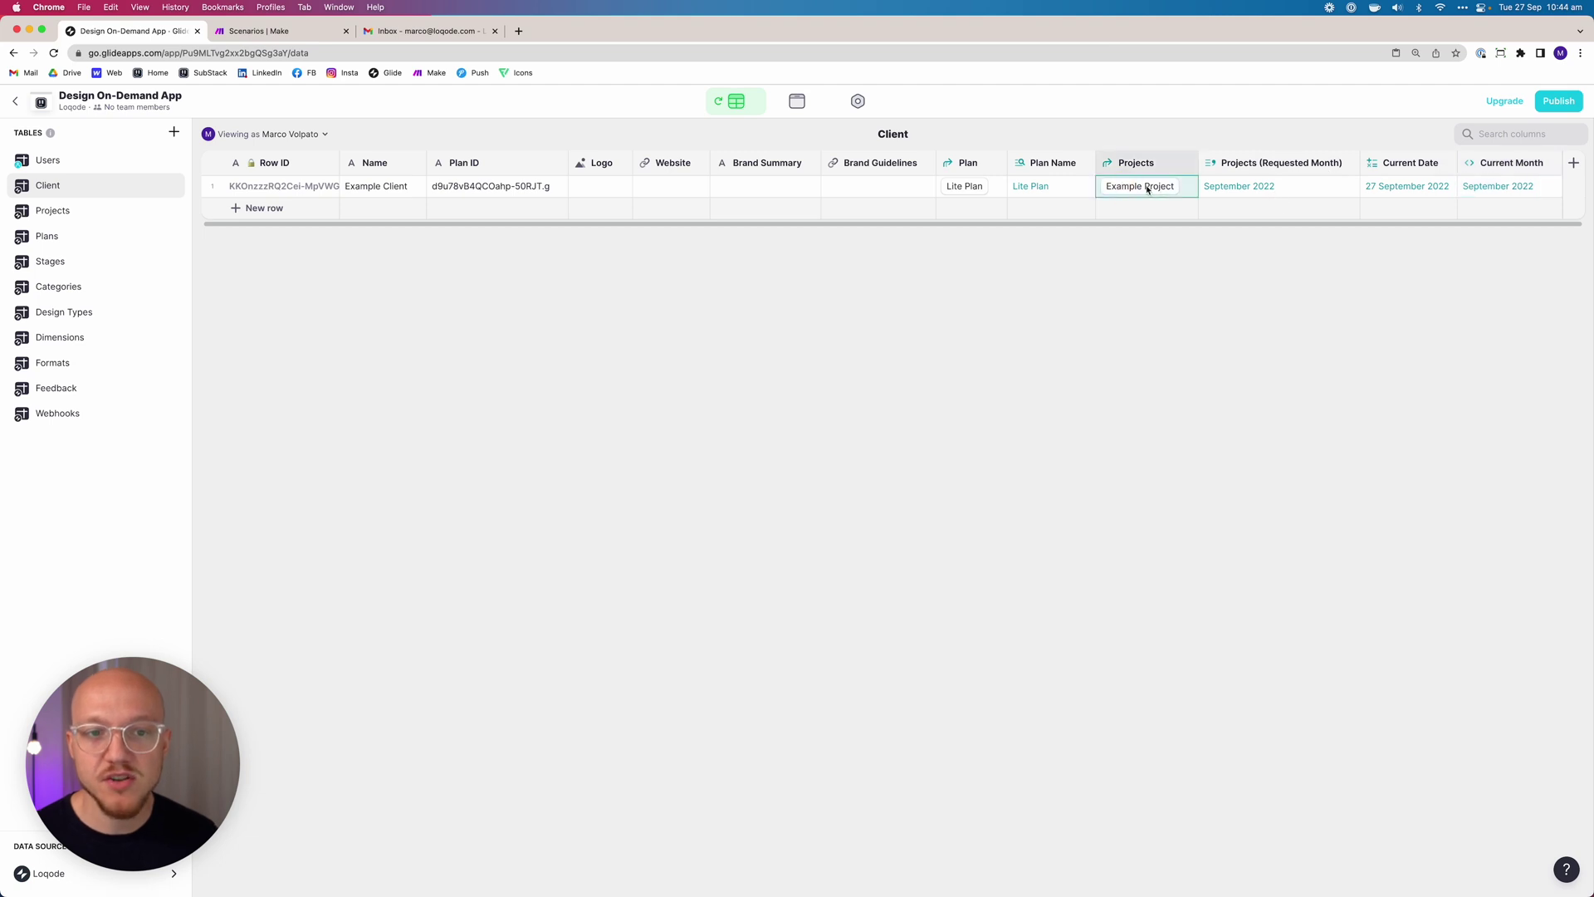
pyautogui.click(1278, 189)
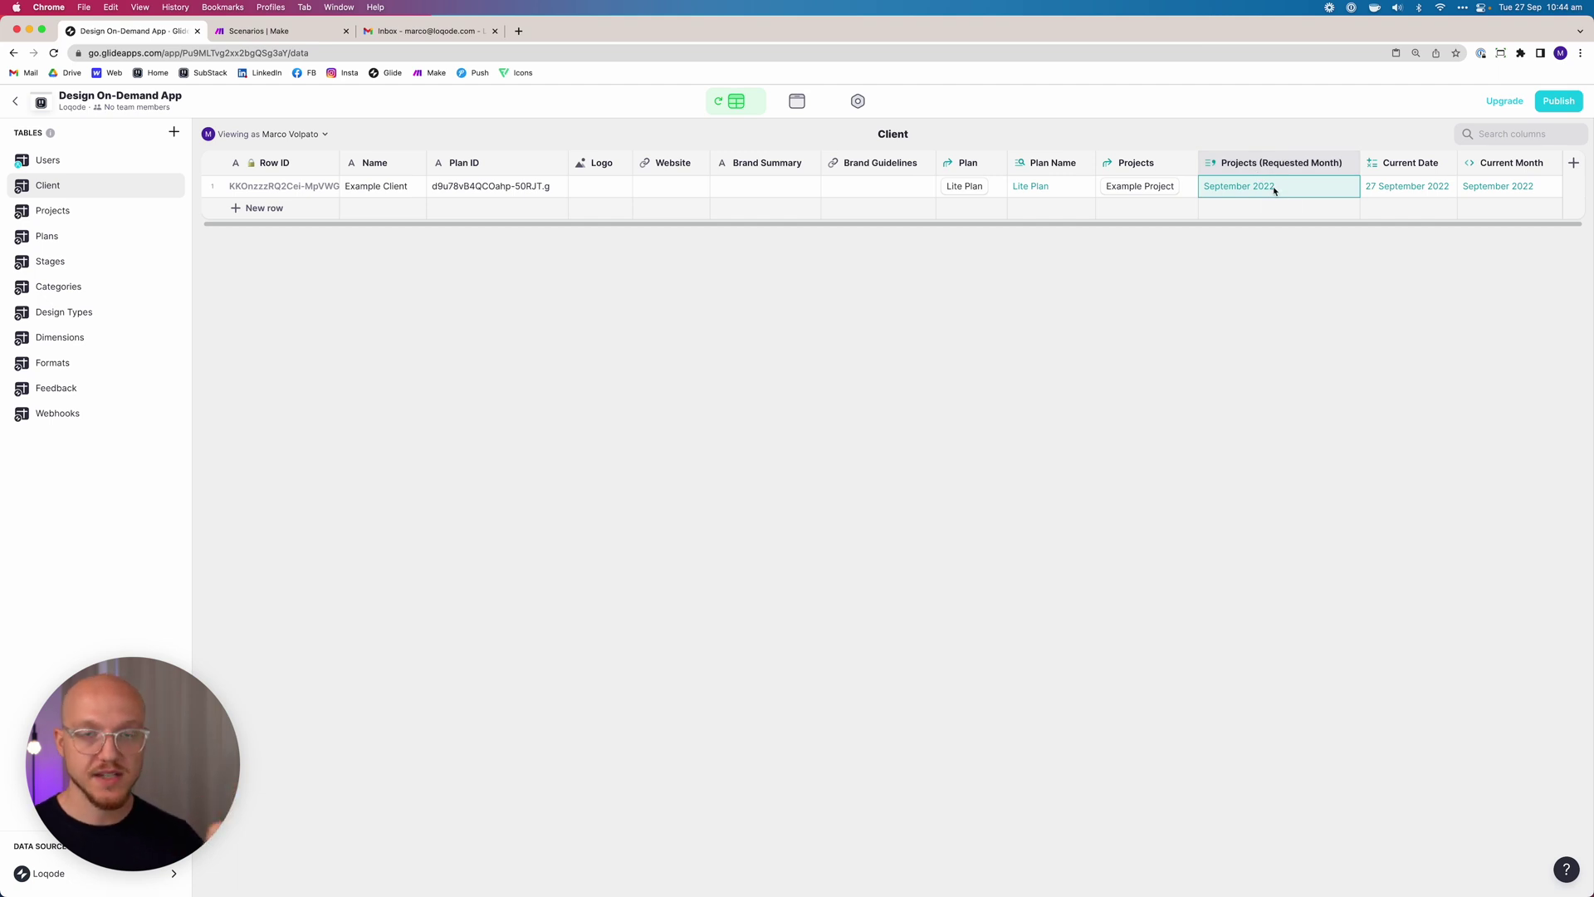
pyautogui.click(1525, 196)
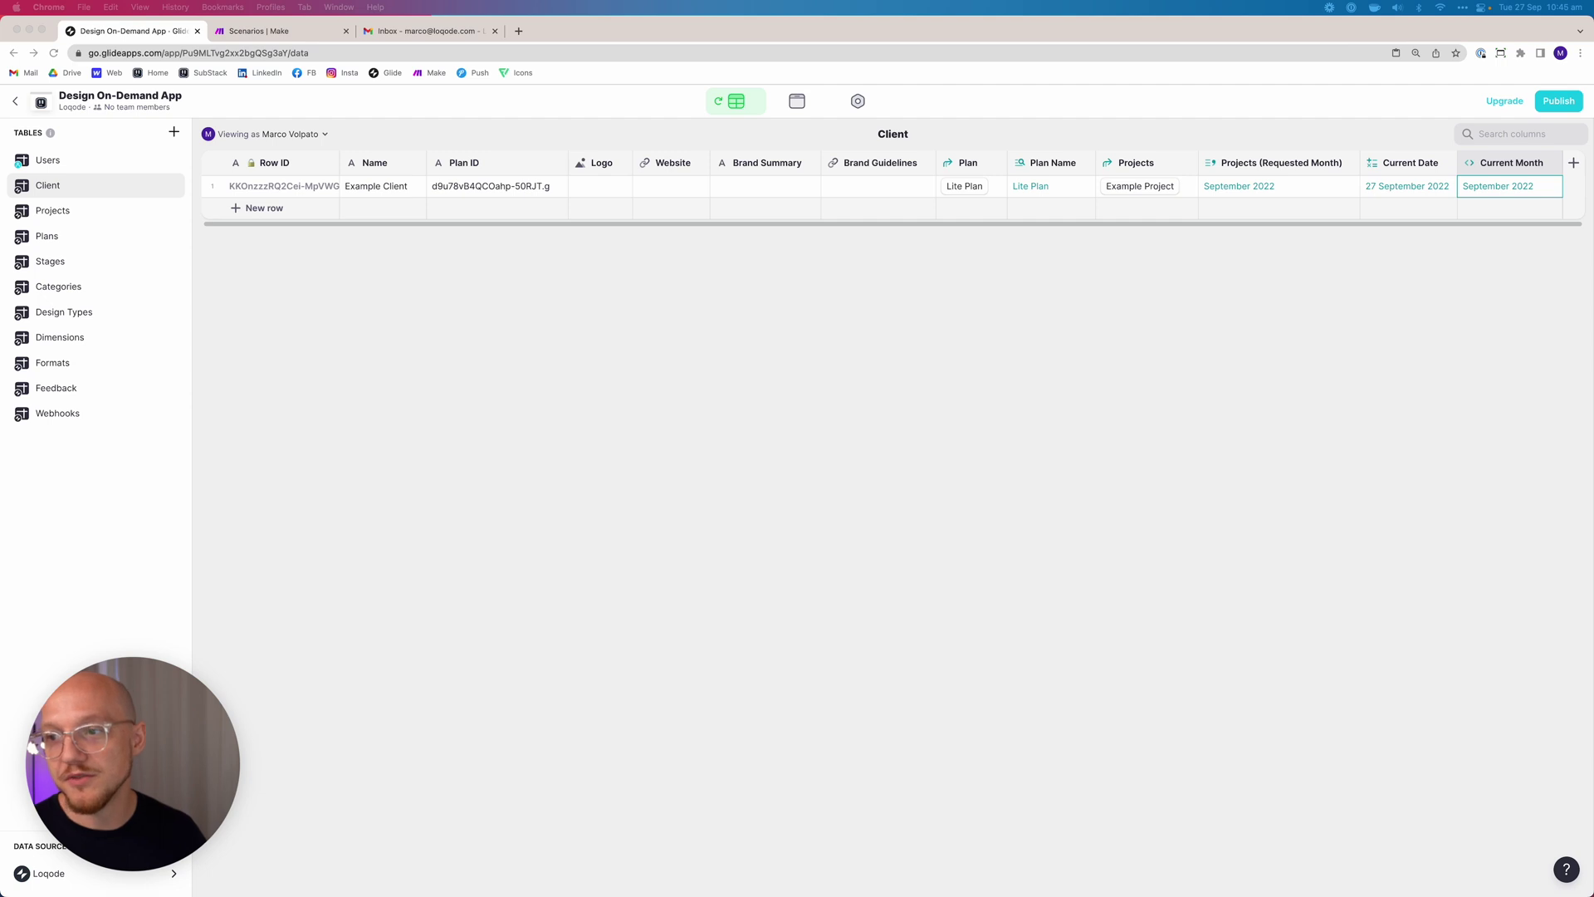
# Add a Lookup column named "Requests (Quote)" to the Client table that returns Requests through the Plan relation.
pyautogui.click(1525, 241)
pyautogui.click(1572, 162)
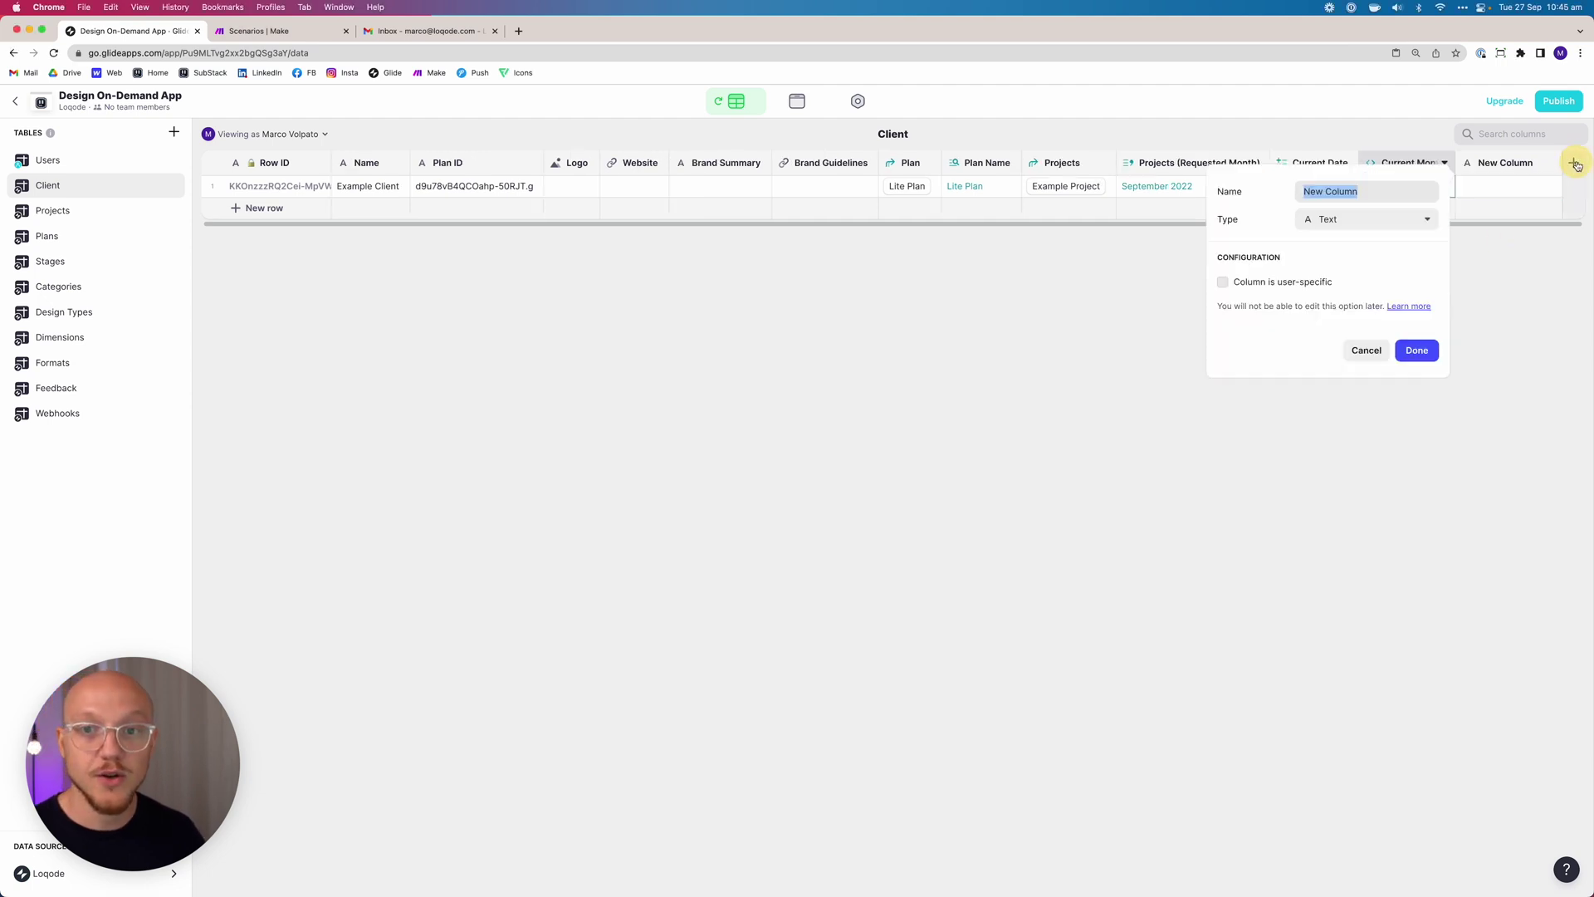
pyautogui.click(1328, 218)
pyautogui.tripleClick(1329, 191)
pyautogui.write('Requests (Quote)')
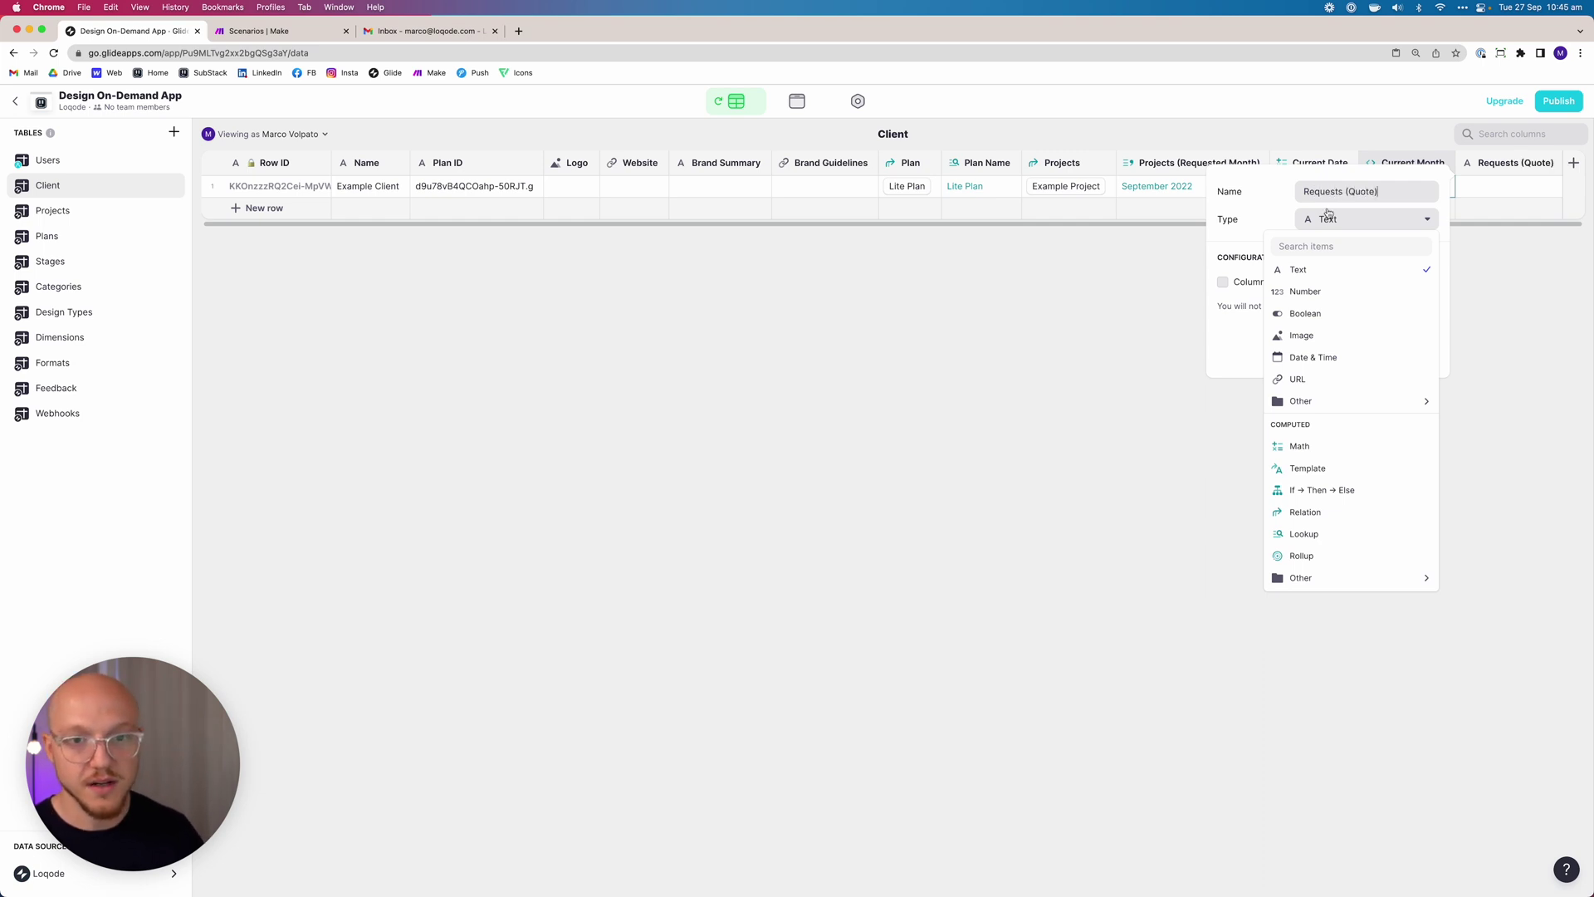
pyautogui.click(1330, 532)
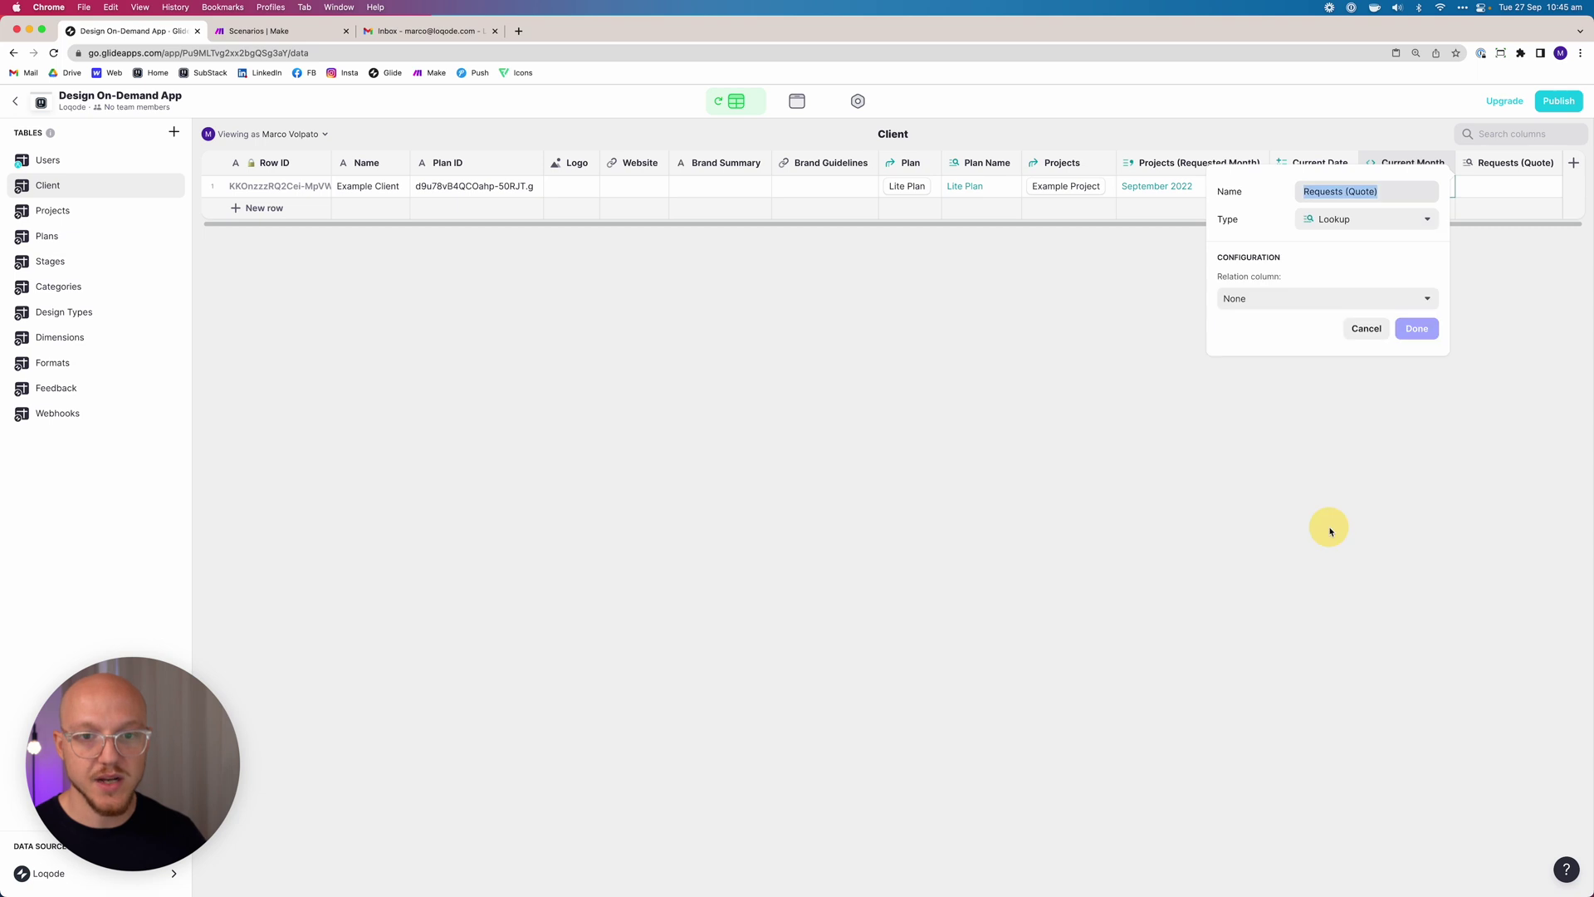
pyautogui.click(1295, 305)
pyautogui.moveTo(1252, 349)
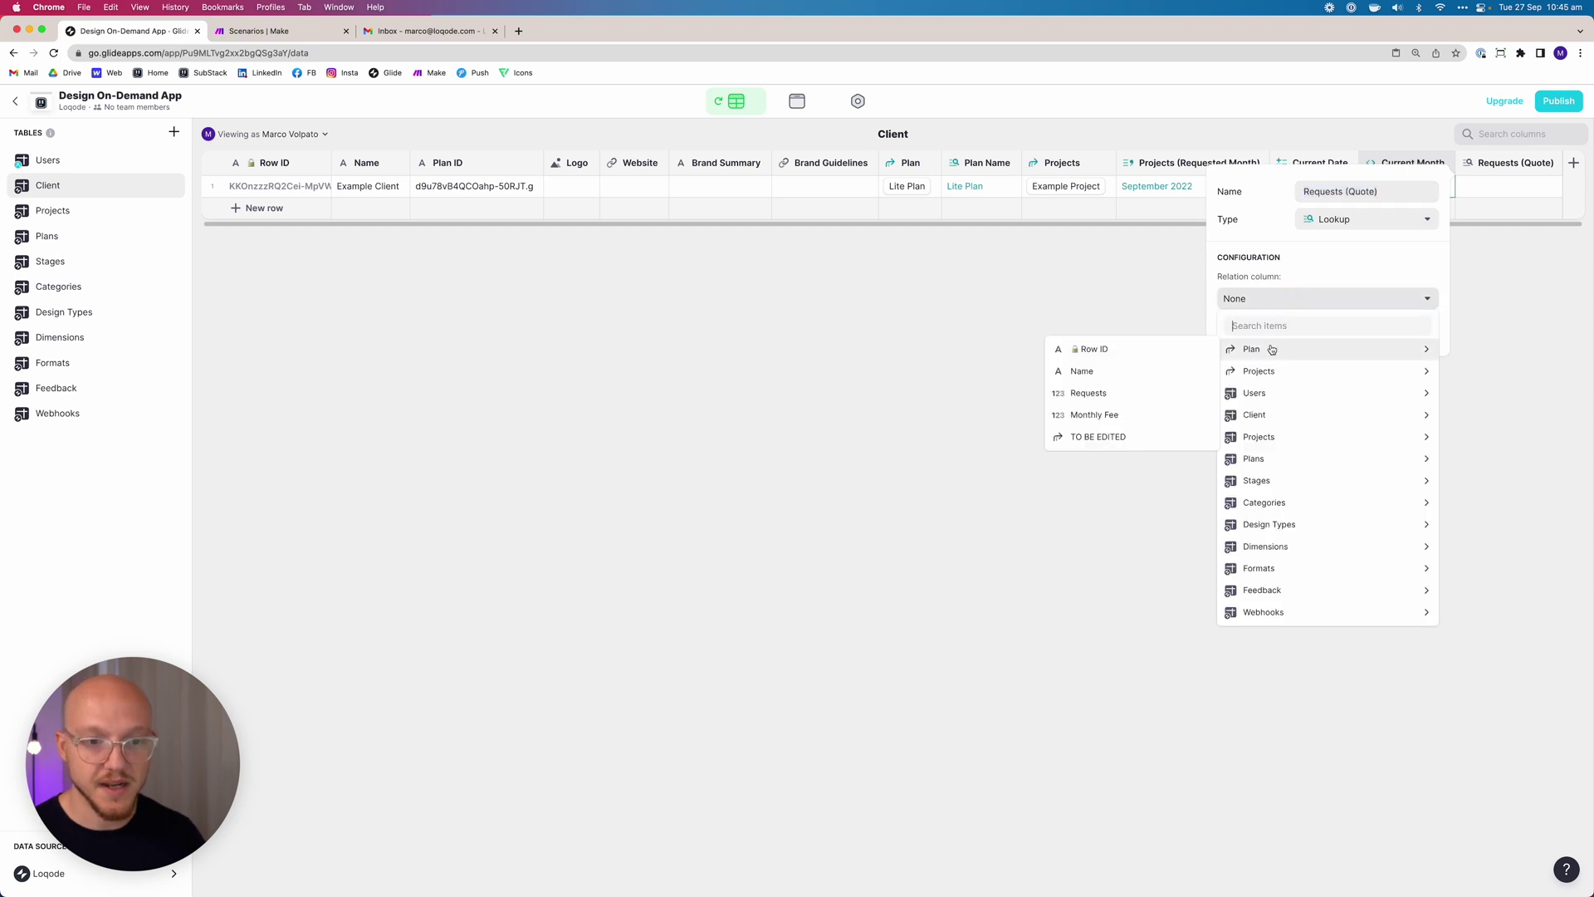
pyautogui.click(1079, 390)
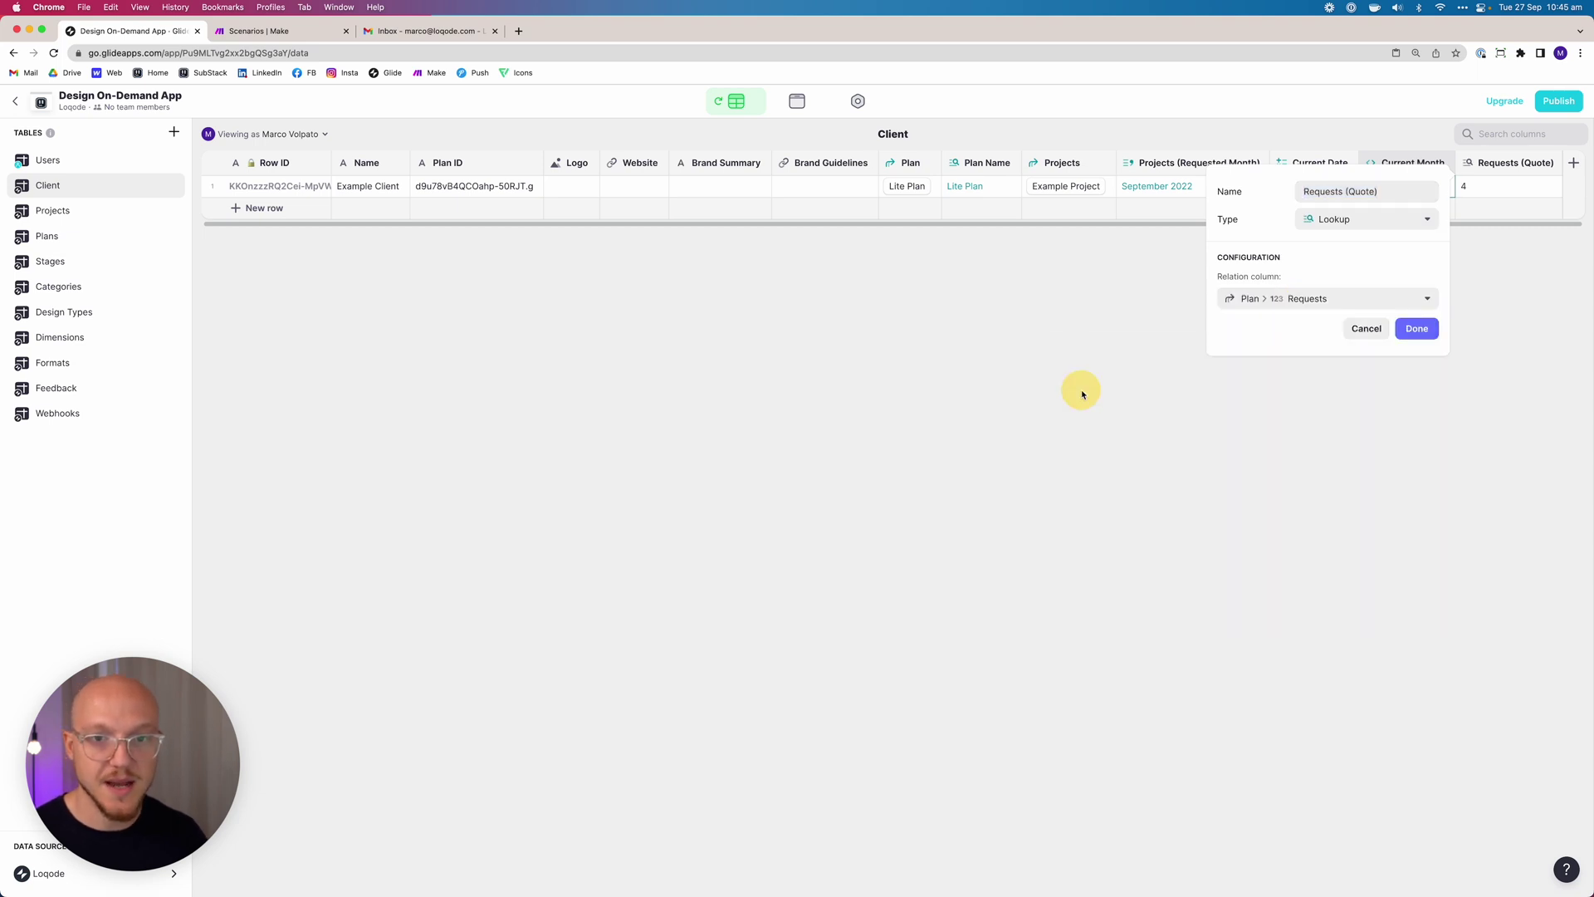
pyautogui.click(1418, 330)
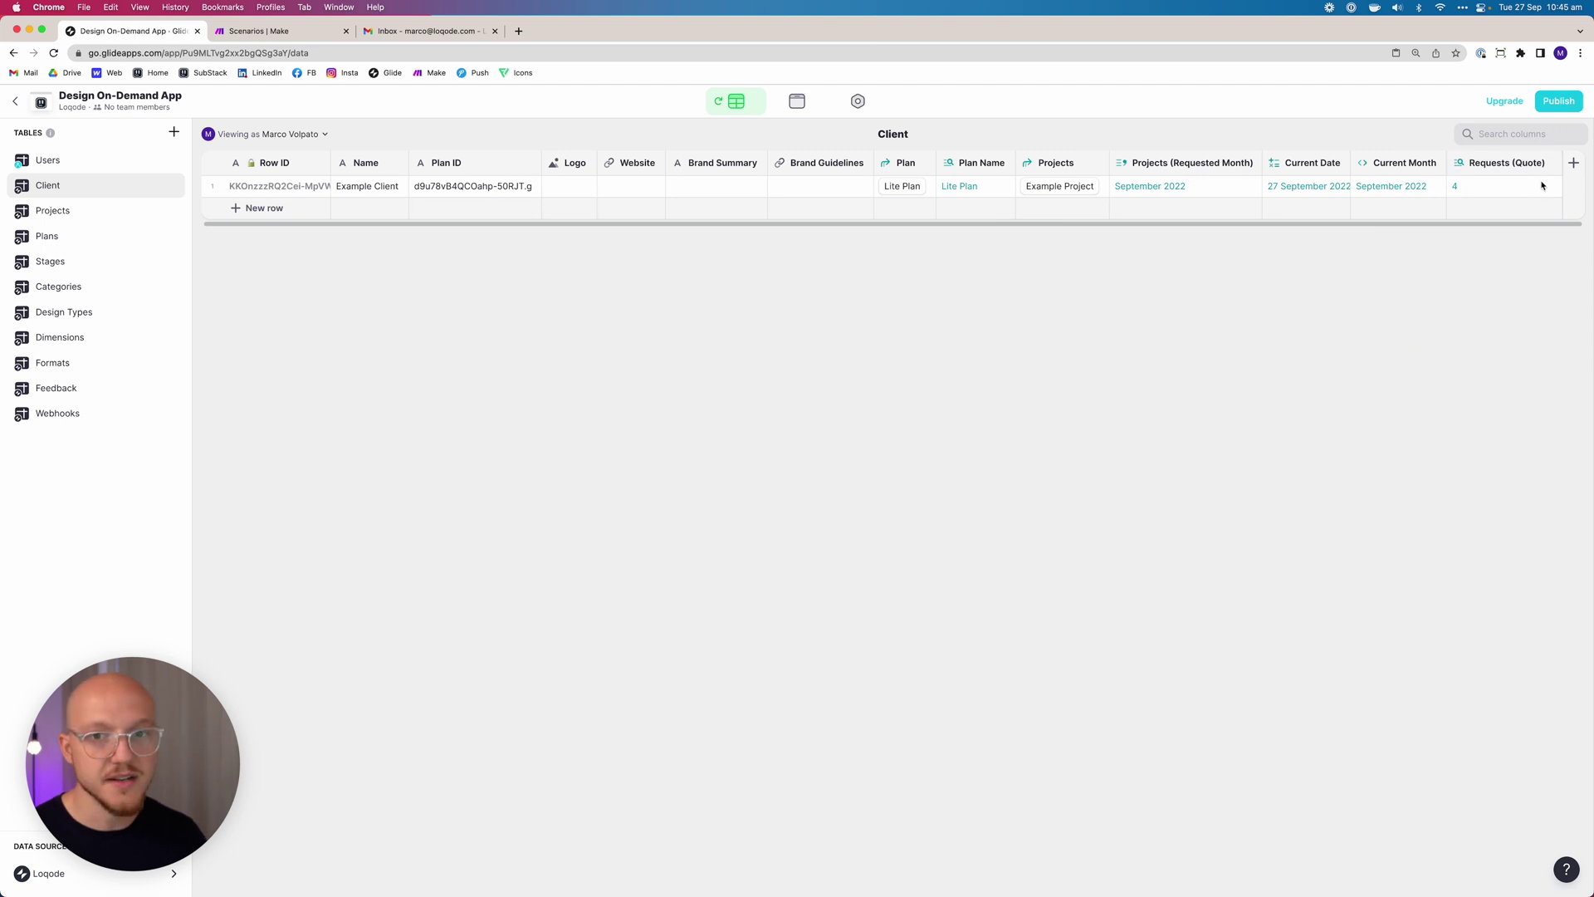
# Rename the Requests (Quote) column as "Requests (Quota)".
pyautogui.click(1482, 195)
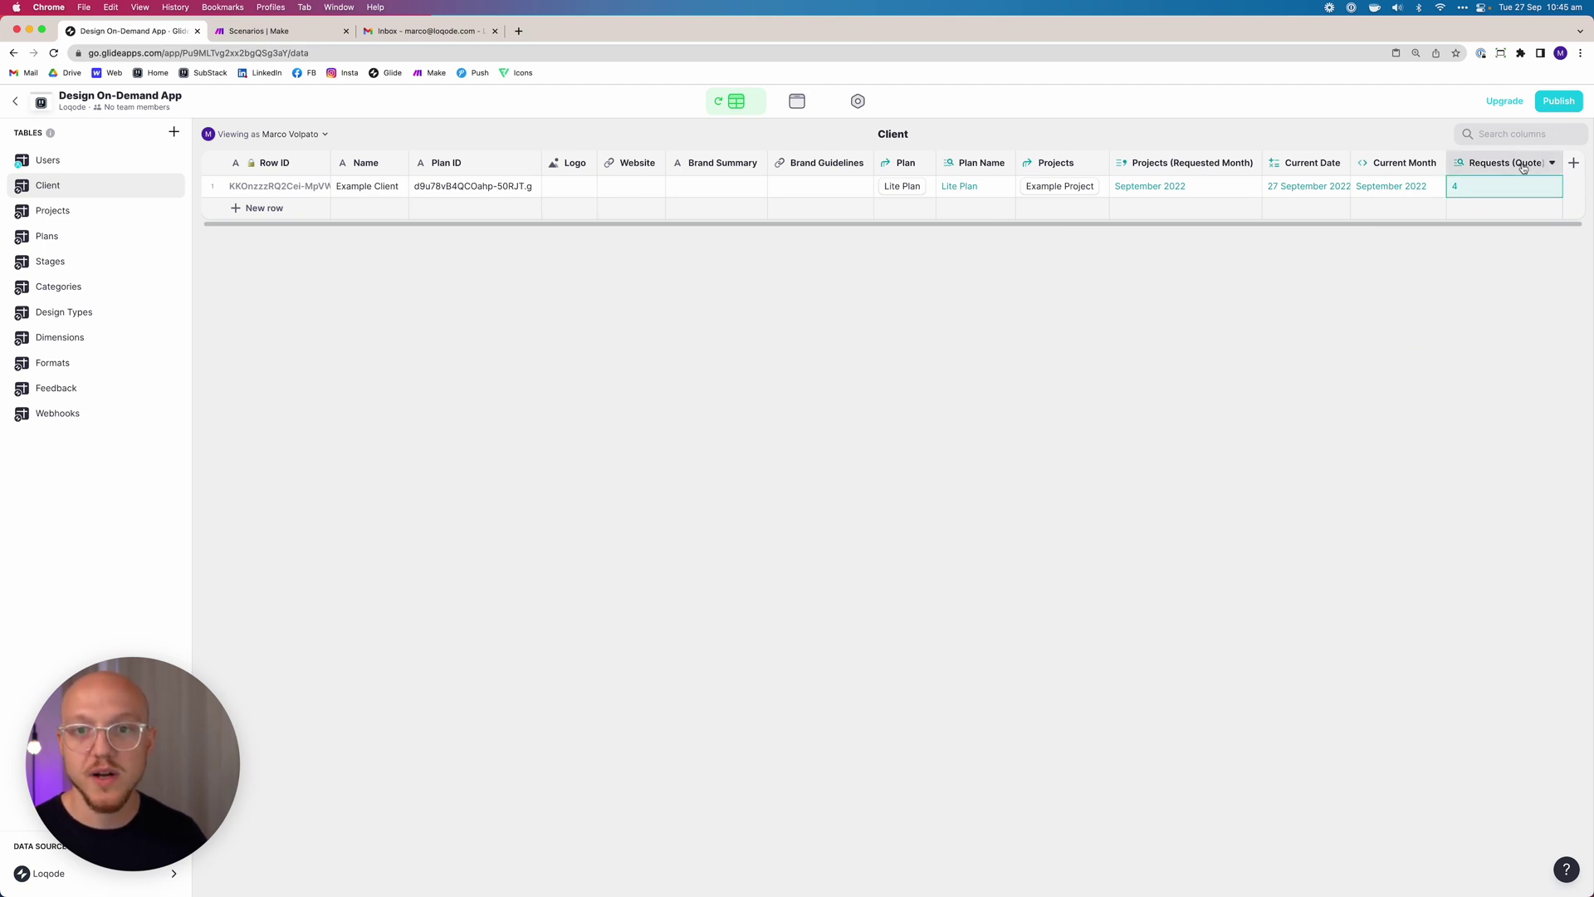
pyautogui.click(1552, 163)
pyautogui.click(1497, 186)
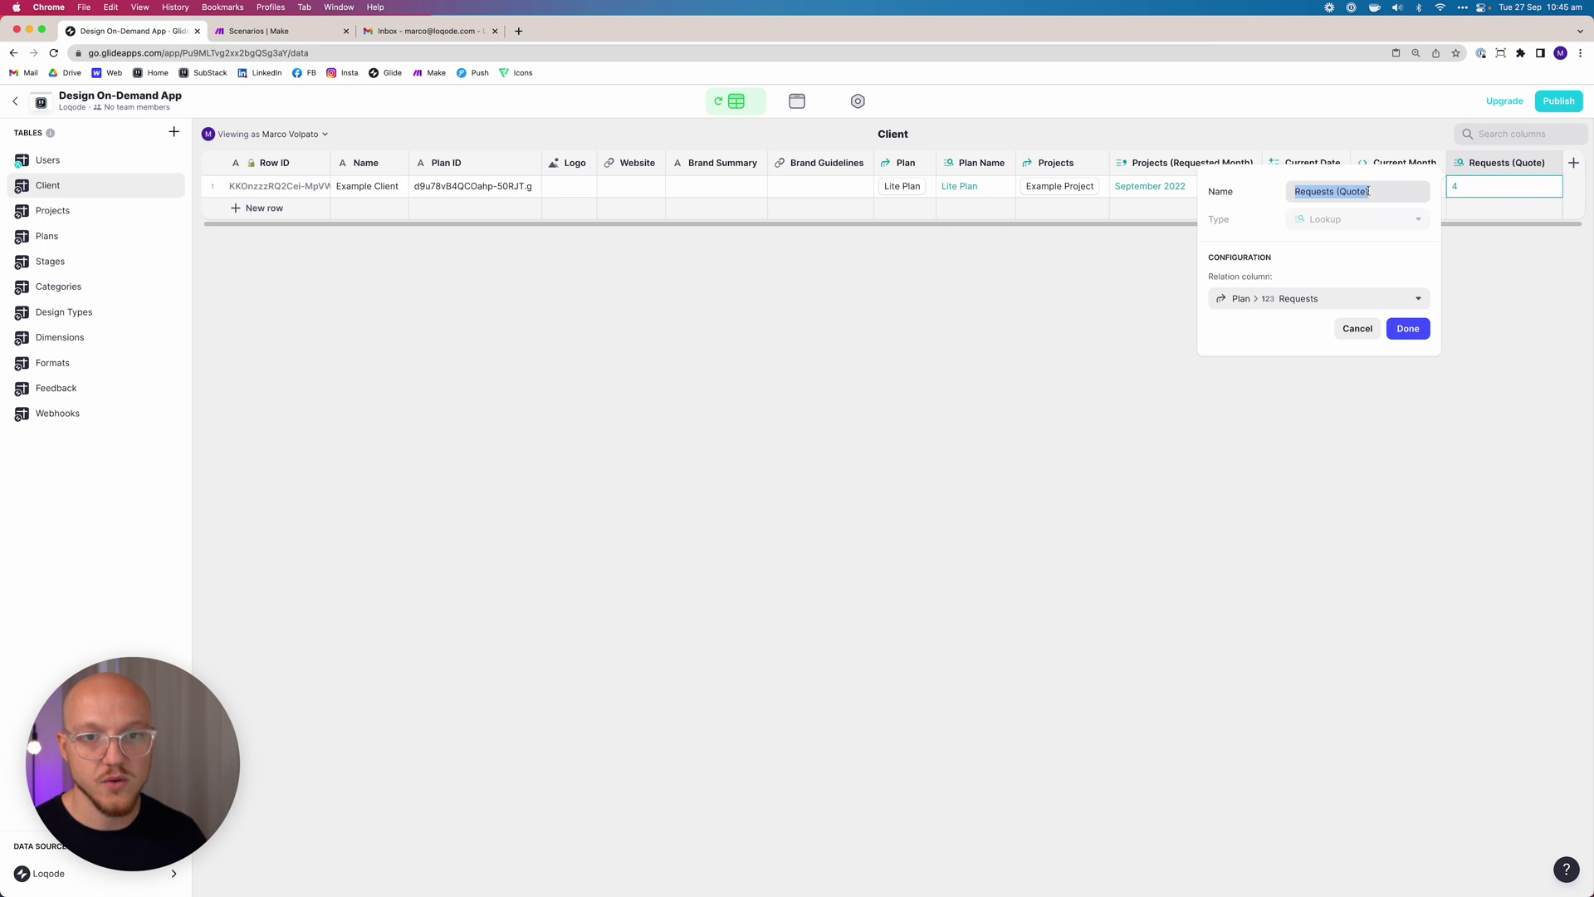
pyautogui.click(1365, 192)
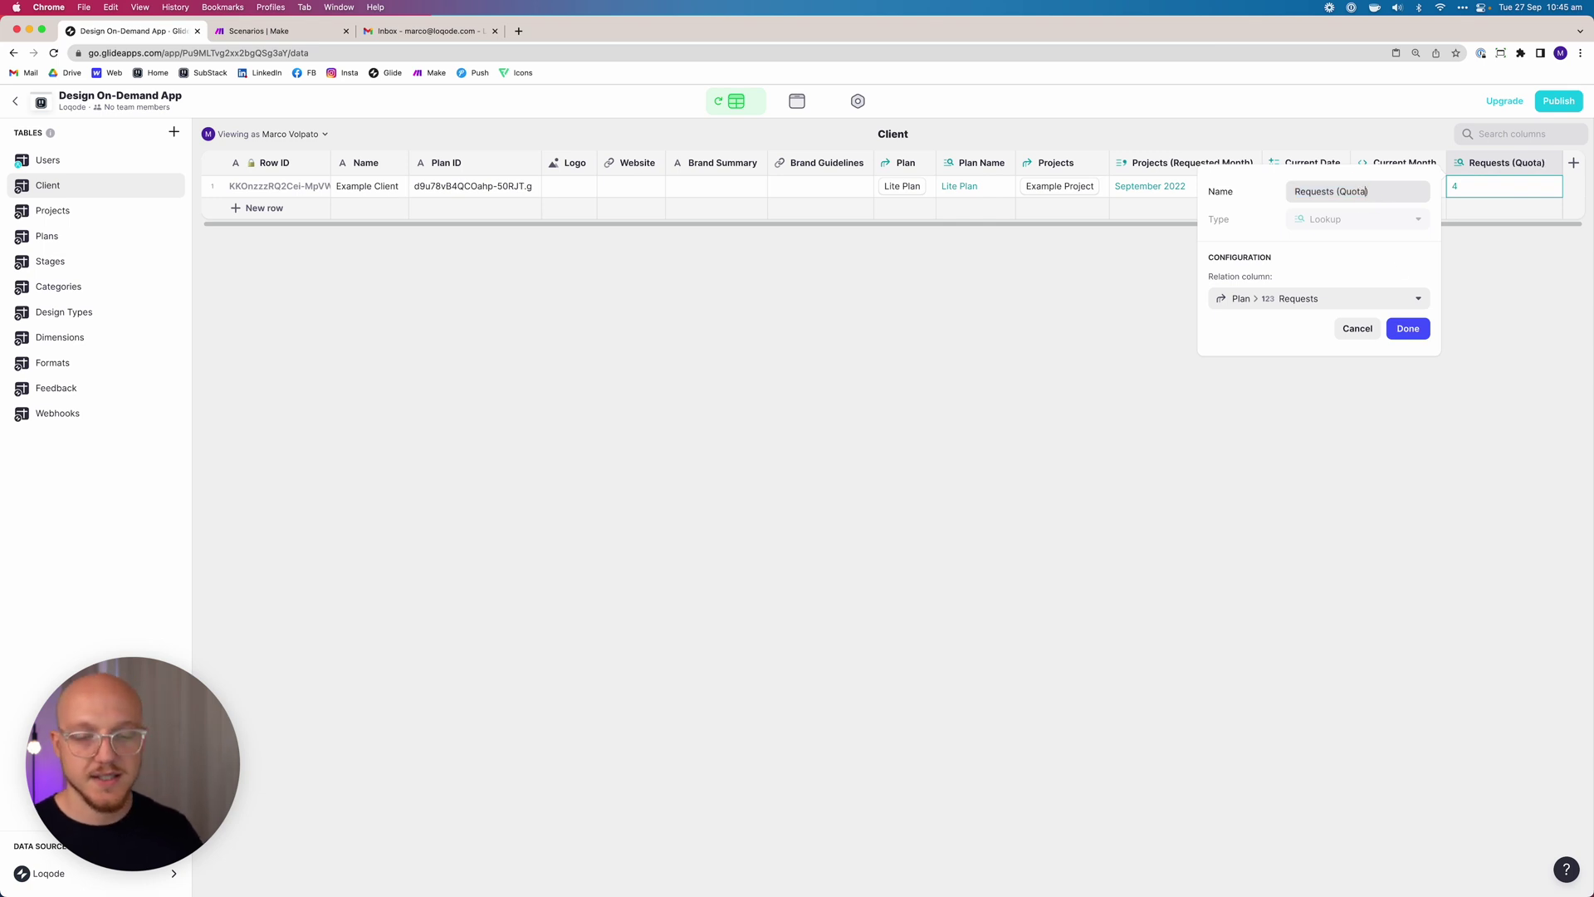
pyautogui.click(1408, 327)
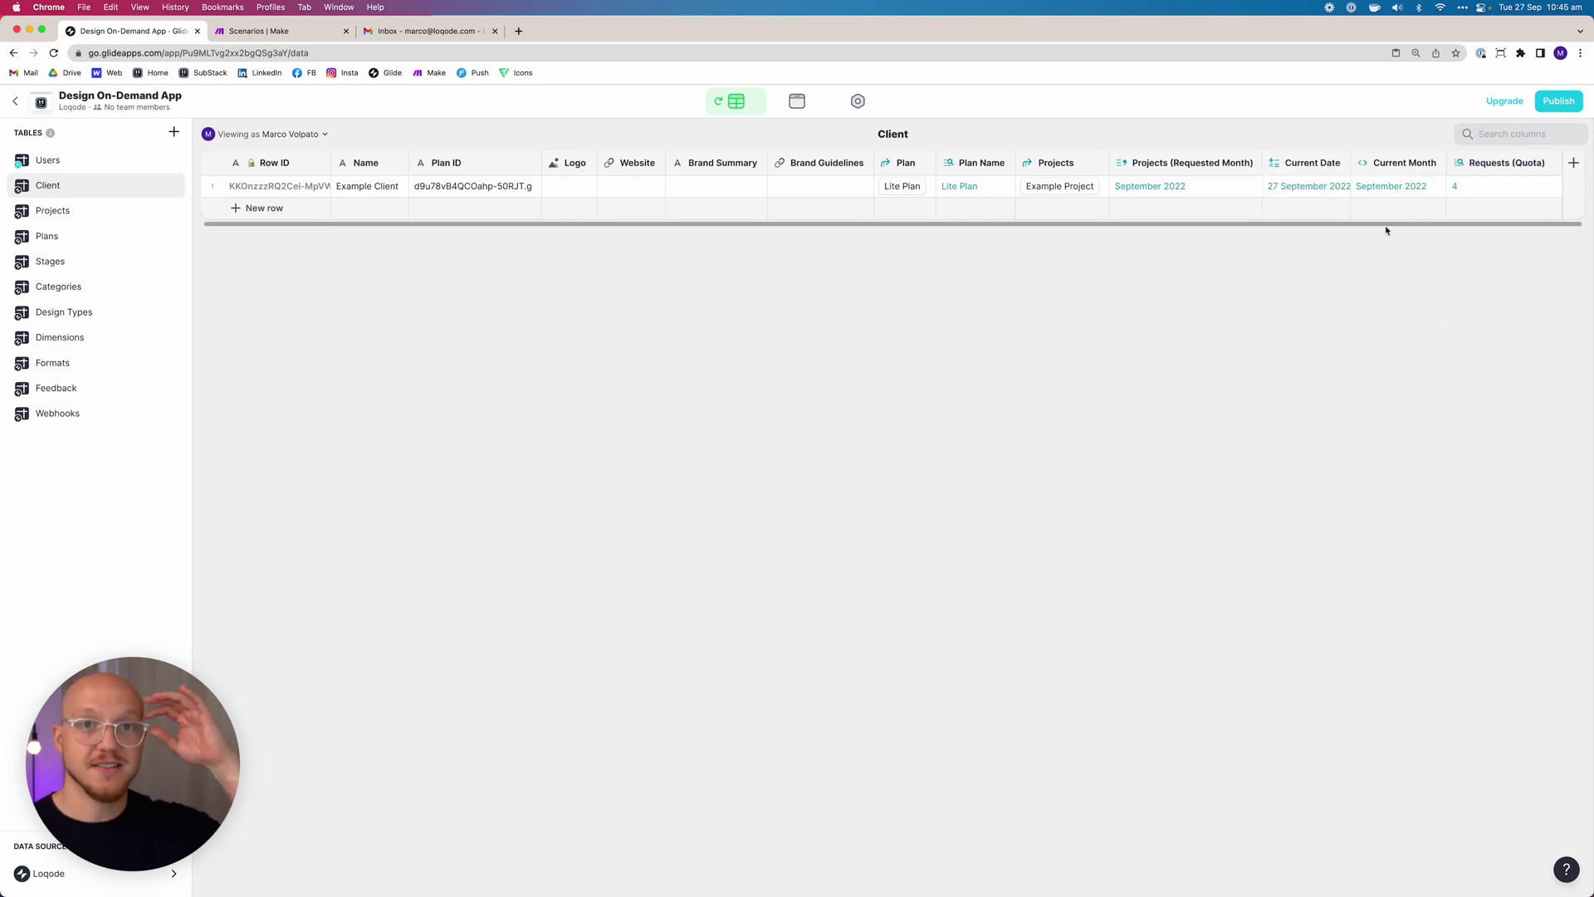
# Start a new column in the Client table and name it "Requests (Made)".
pyautogui.click(1574, 164)
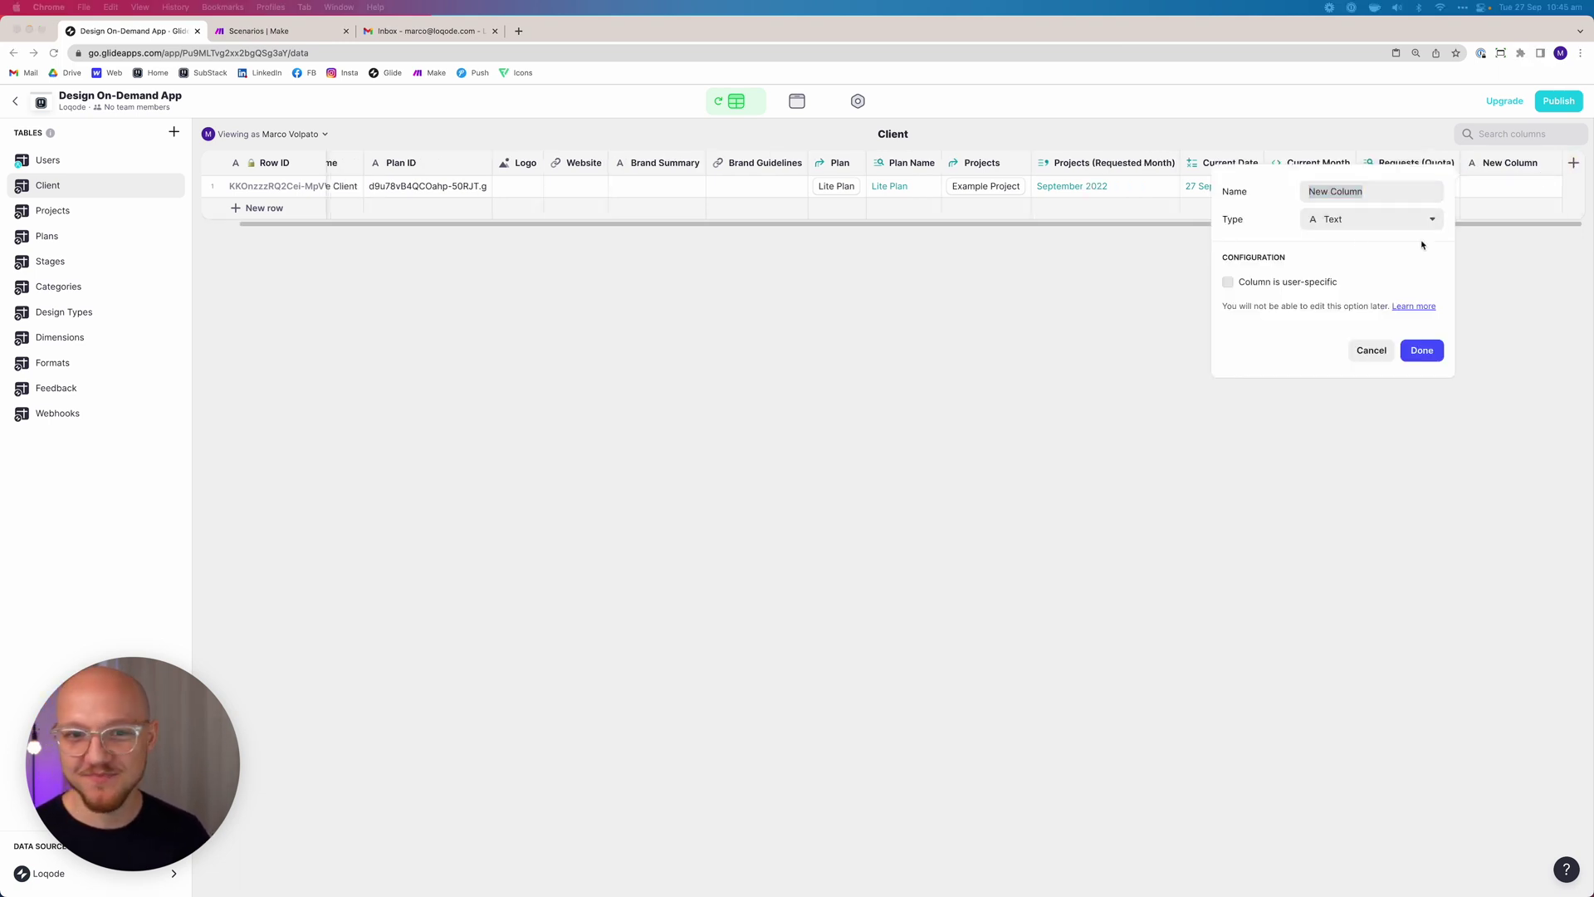
pyautogui.click(1382, 242)
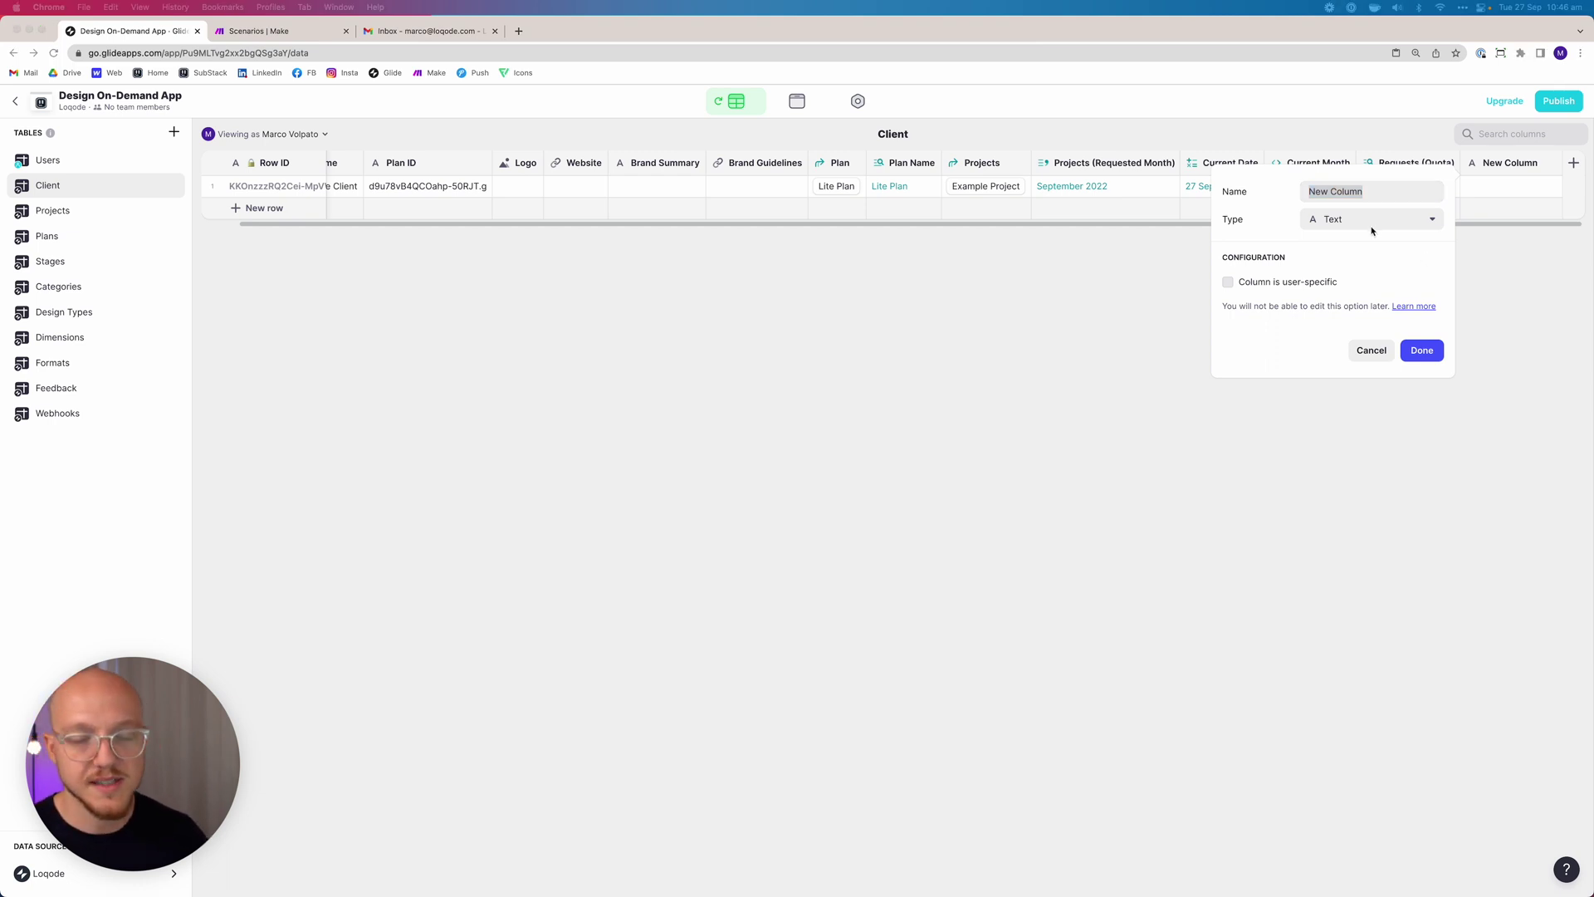
pyautogui.click(1349, 192)
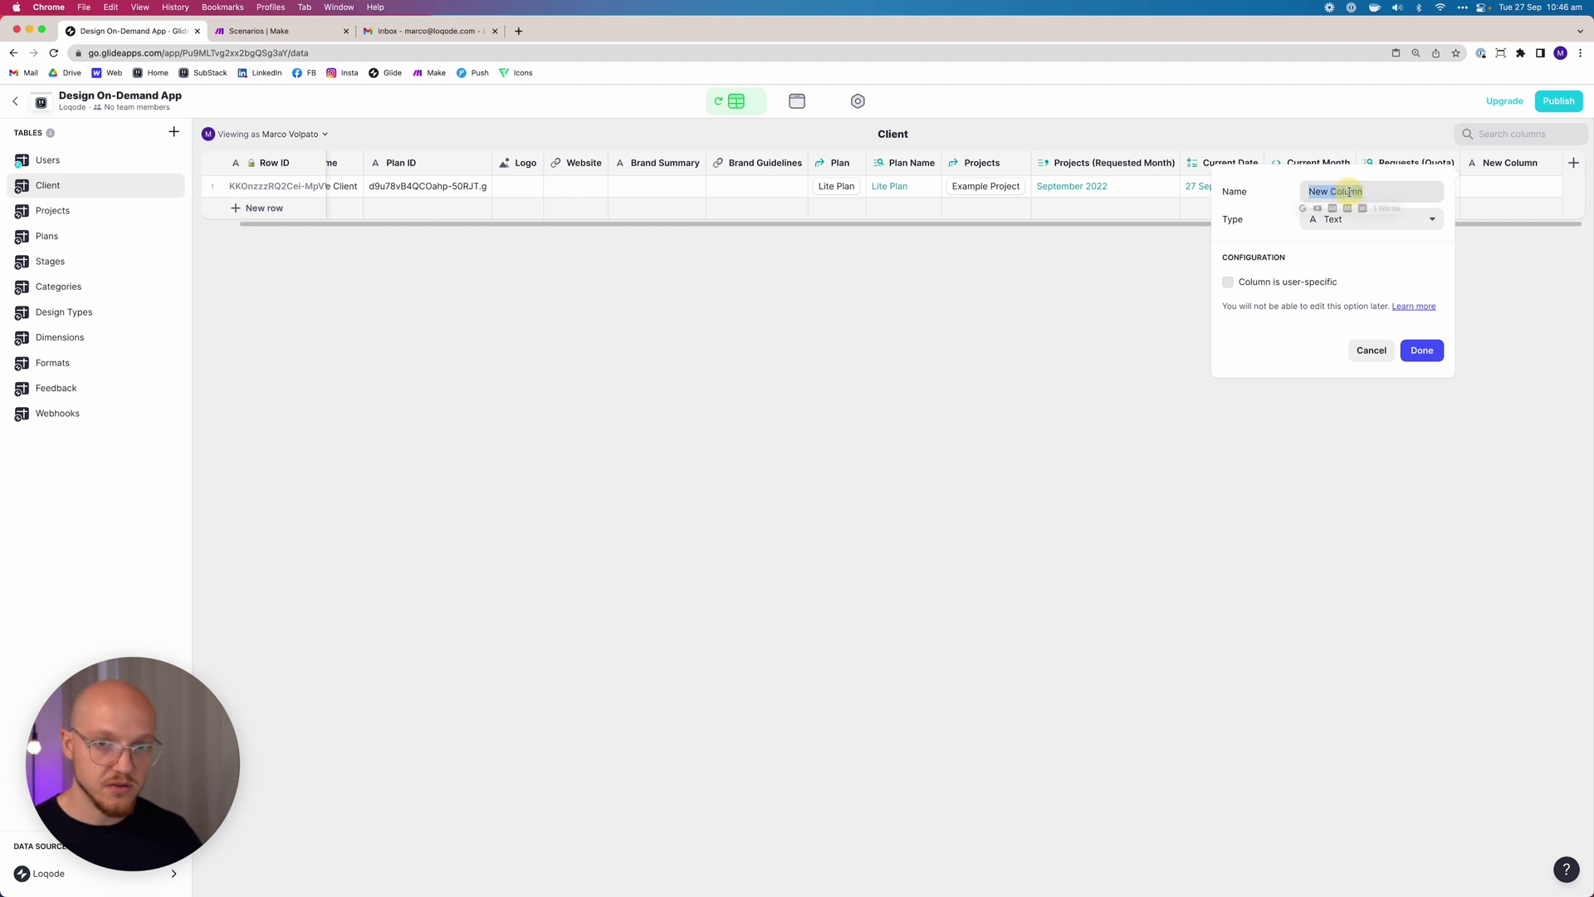
pyautogui.write('Reque')
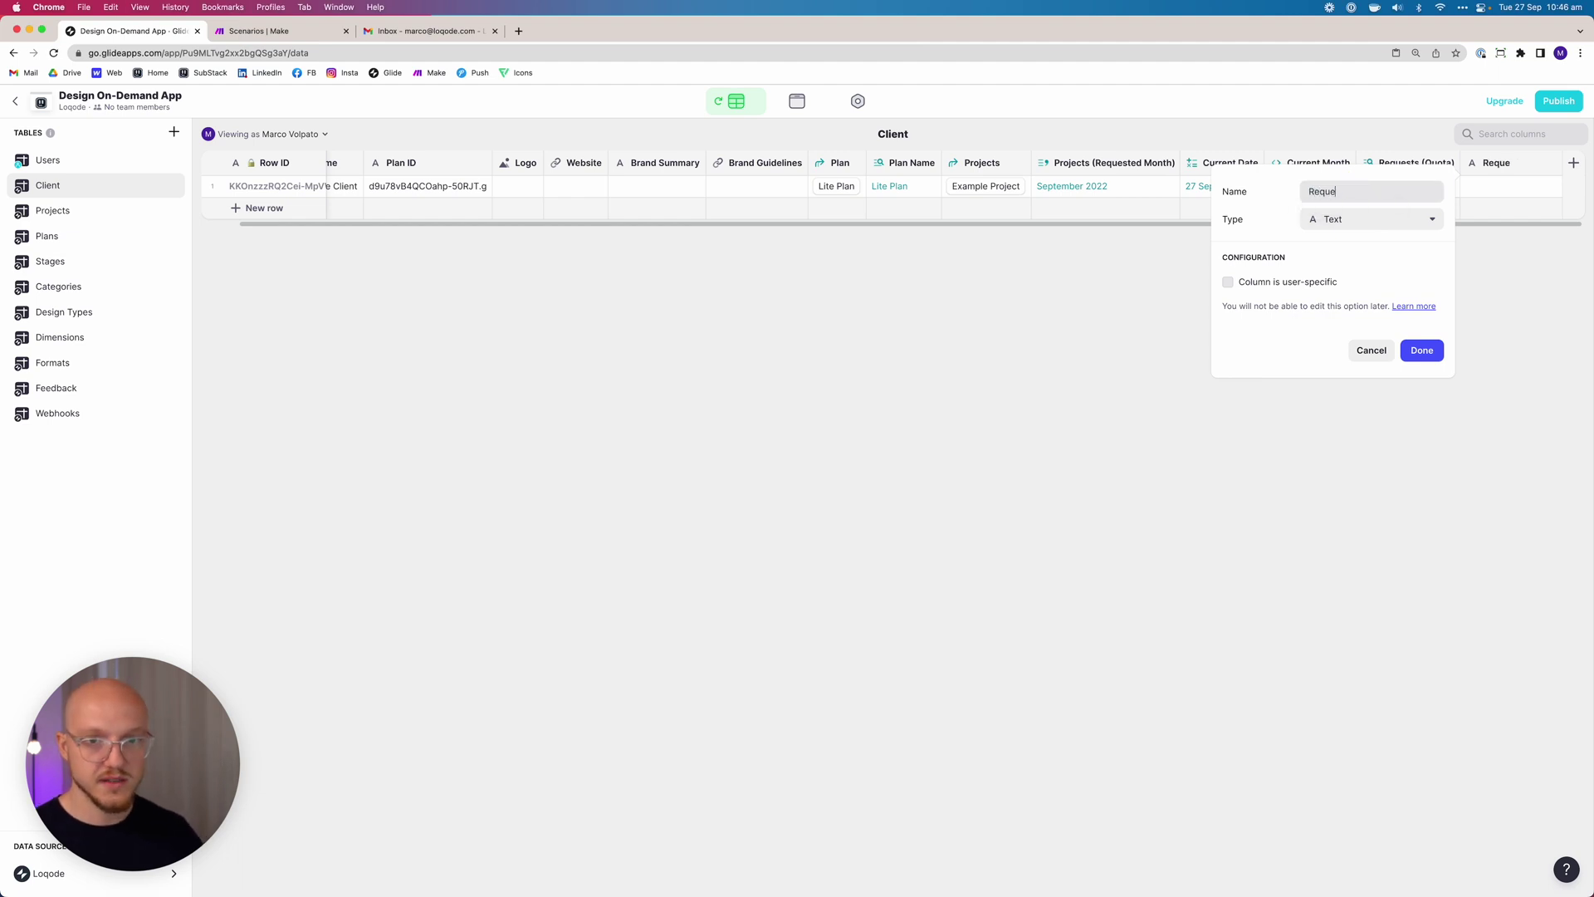
pyautogui.write('sts (Let')
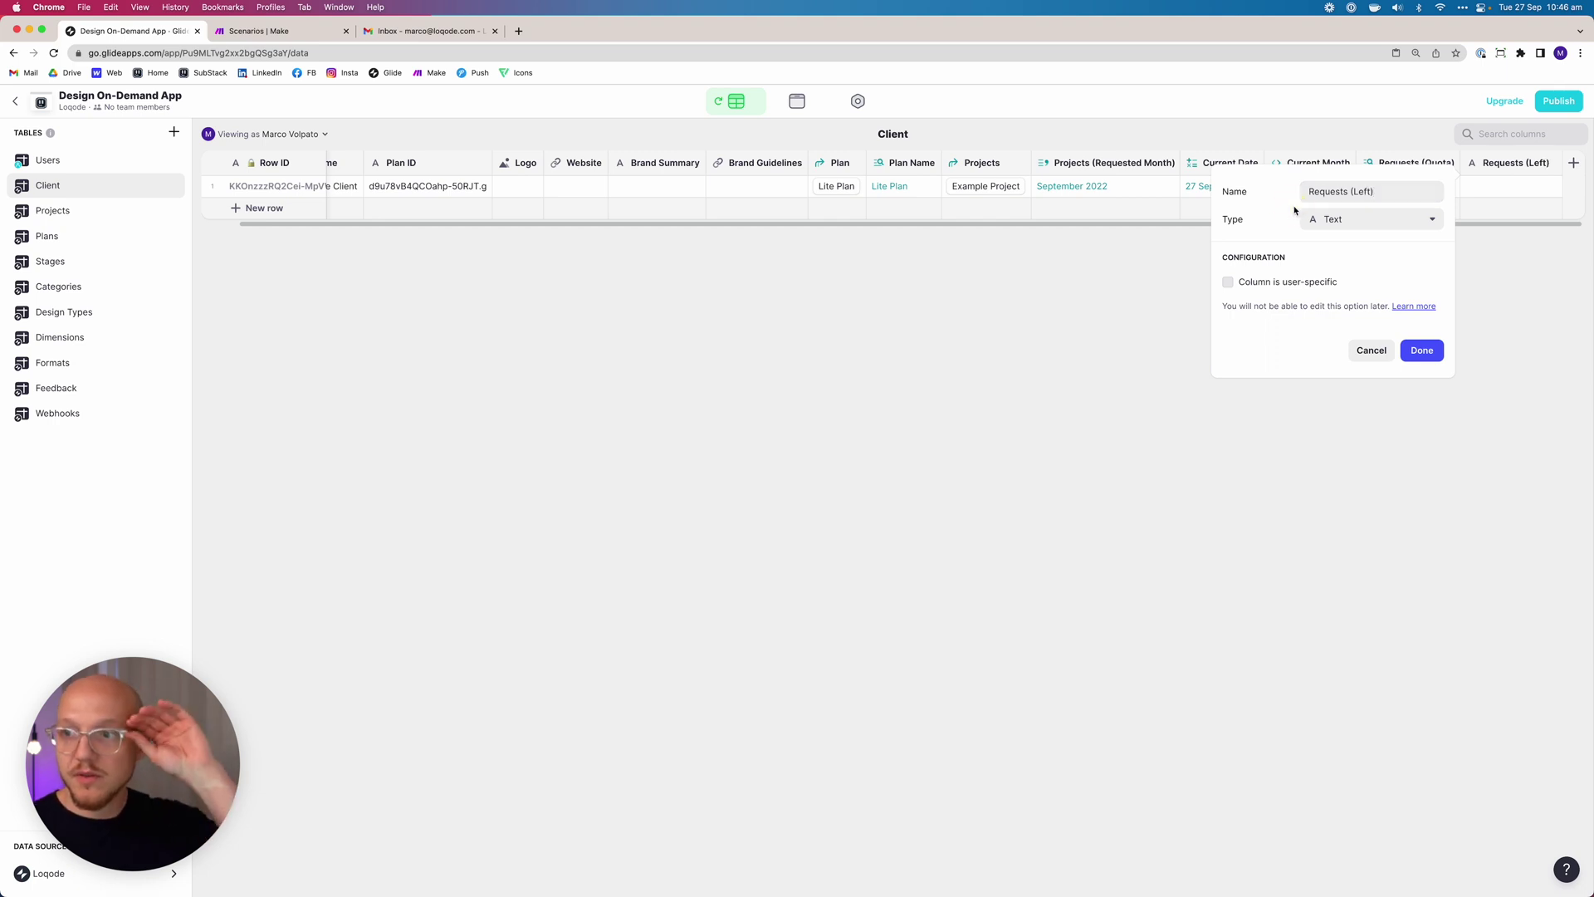
pyautogui.tripleClick(1360, 192)
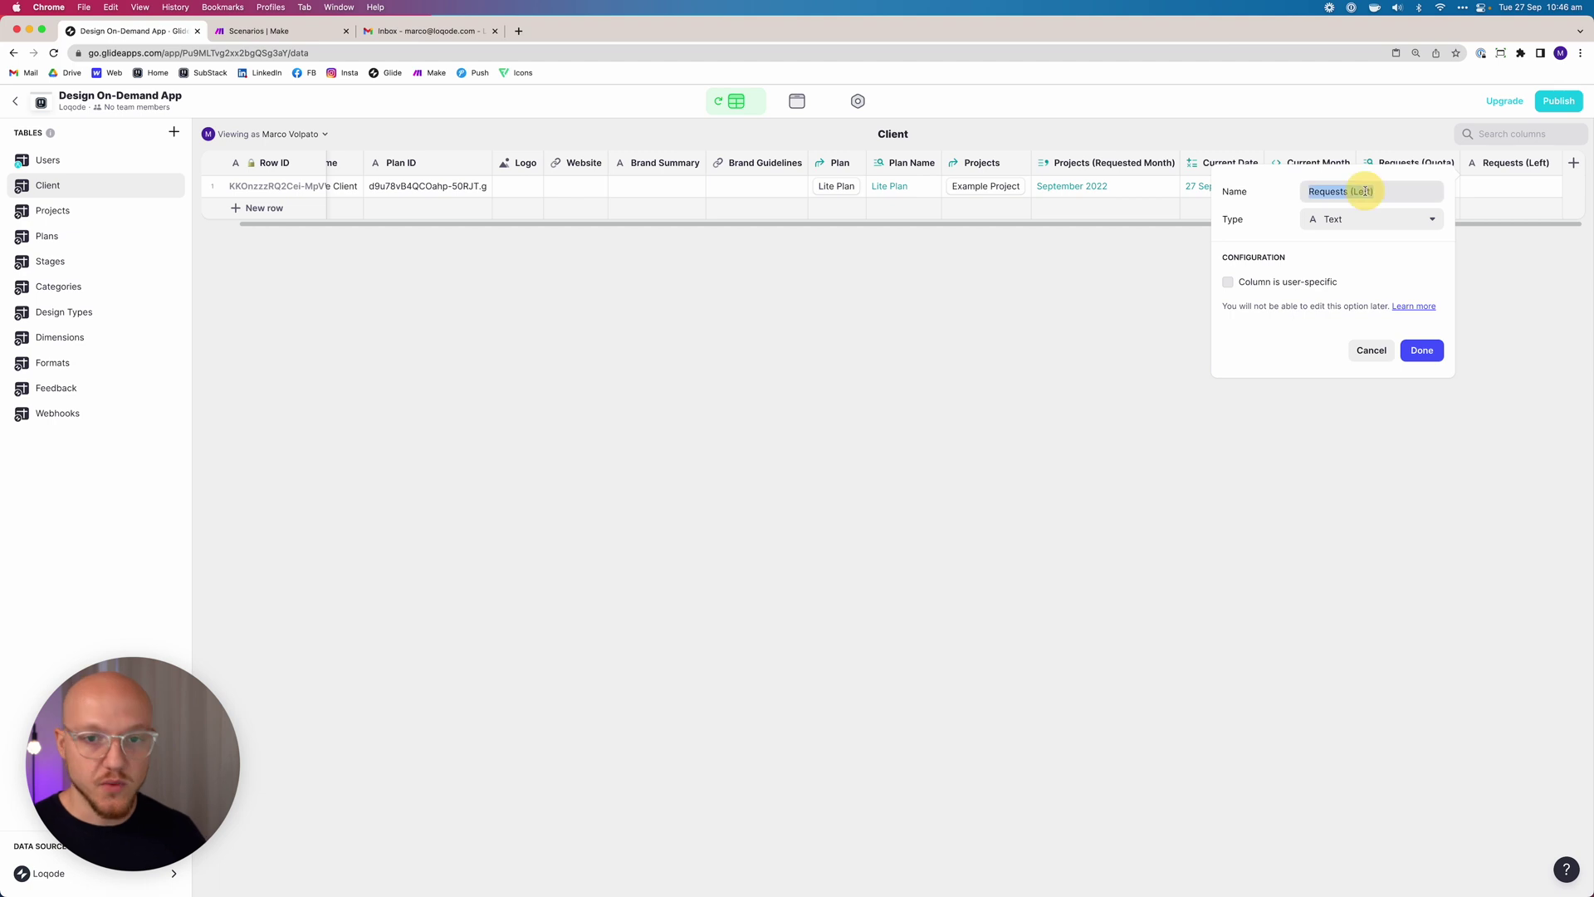
pyautogui.doubleClick(1363, 192)
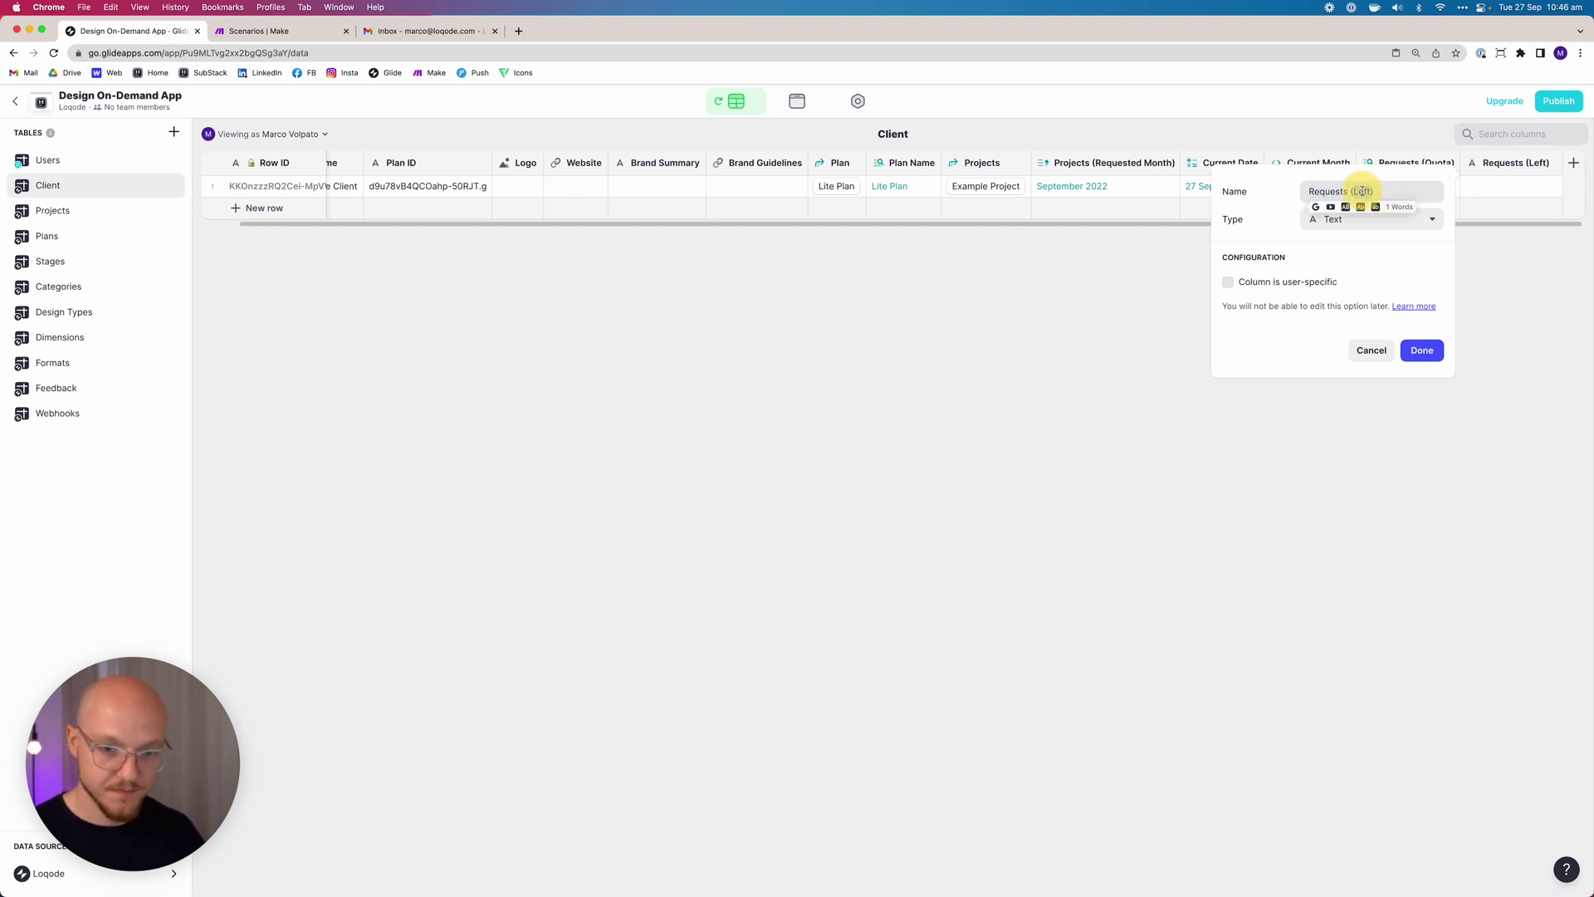
pyautogui.write('Made')
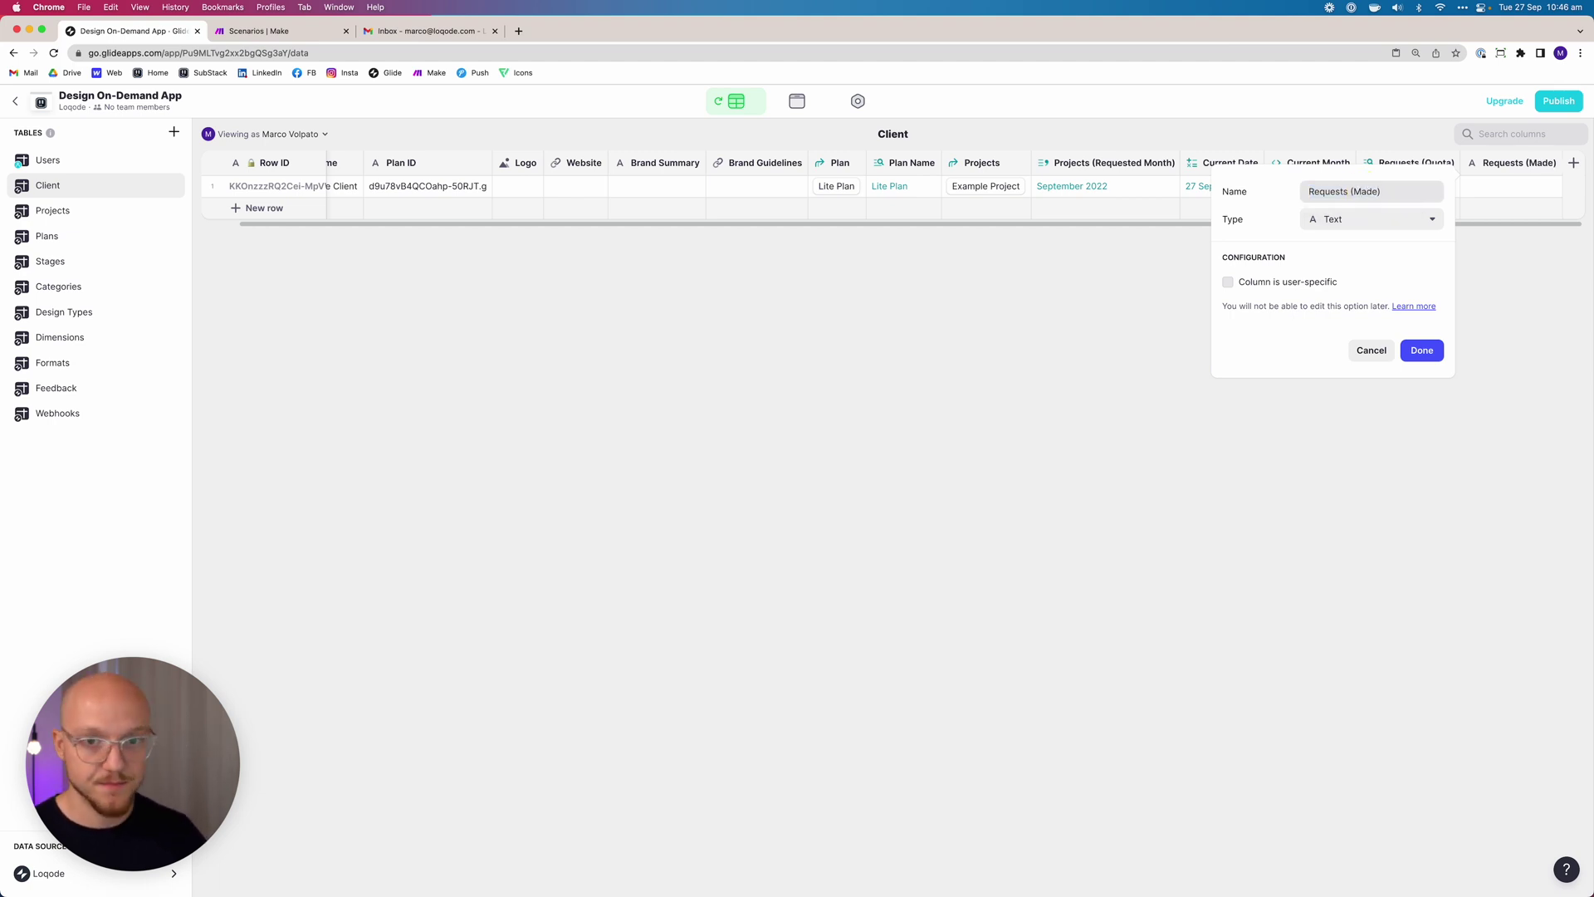
# Make Requests (Made) a JavaScript column with code that splits p1 at ", " and returns the count of items equal to p2.
pyautogui.click(1366, 220)
pyautogui.moveTo(1325, 577)
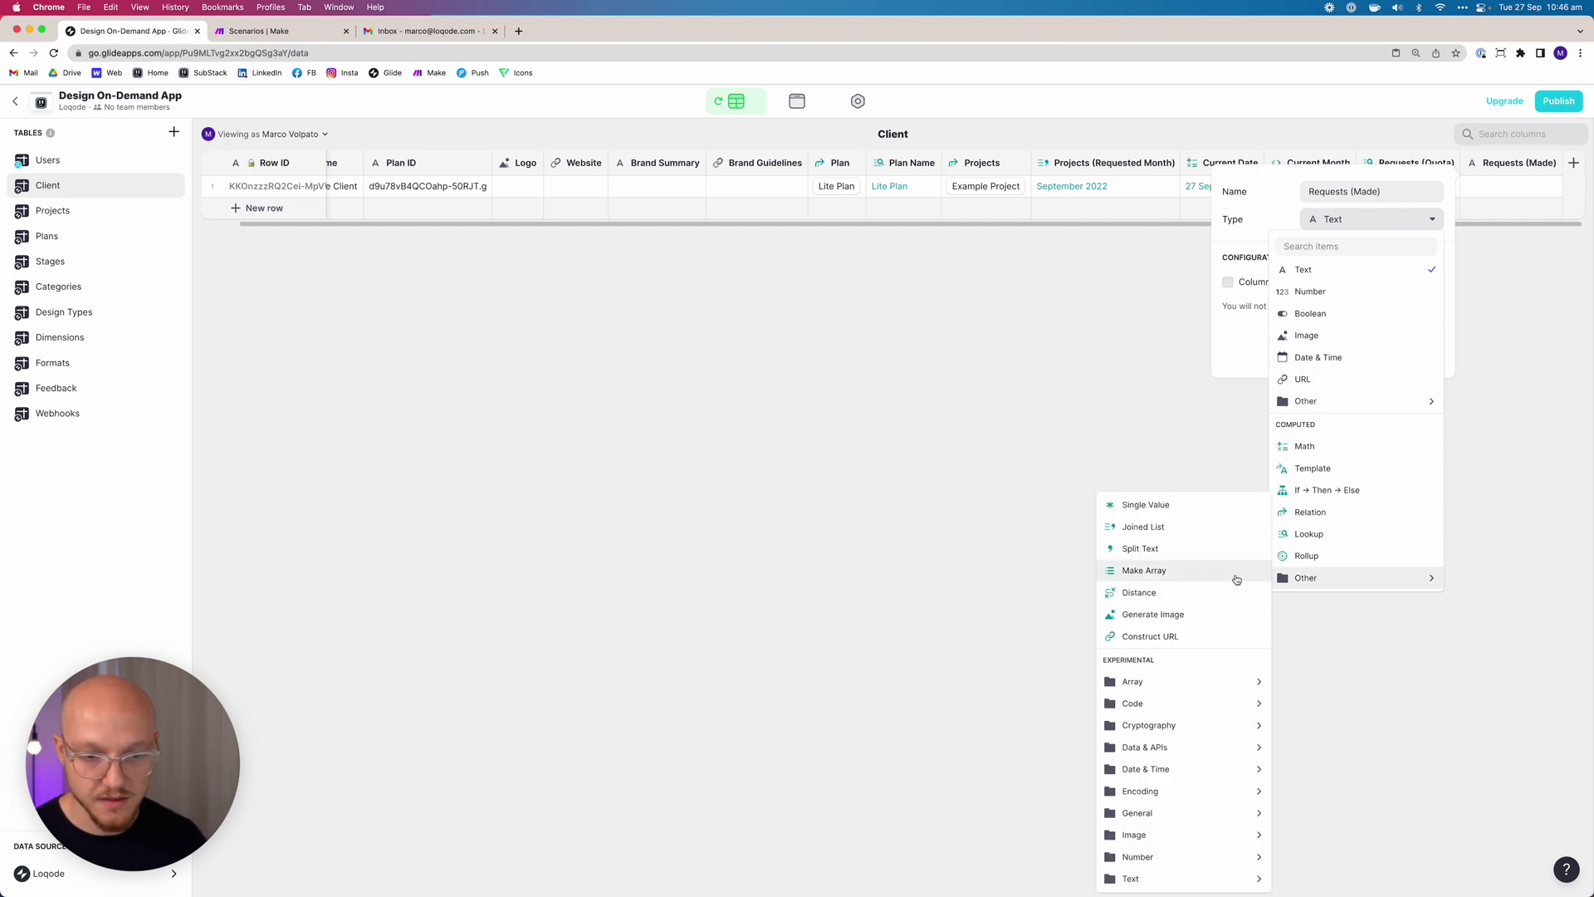
pyautogui.moveTo(1127, 714)
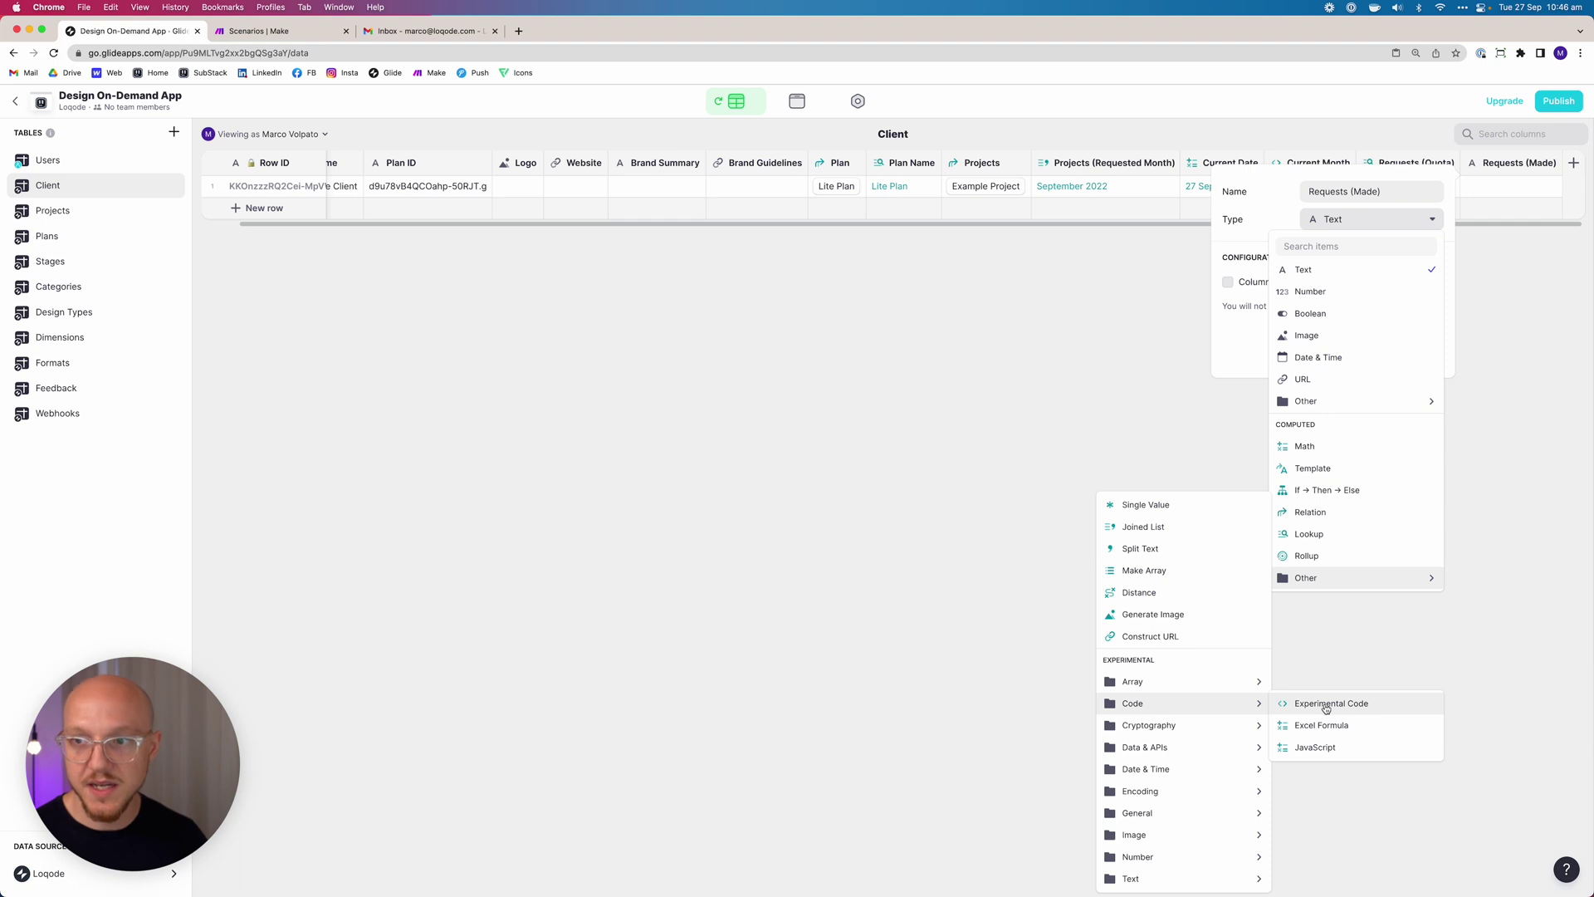
pyautogui.click(1316, 747)
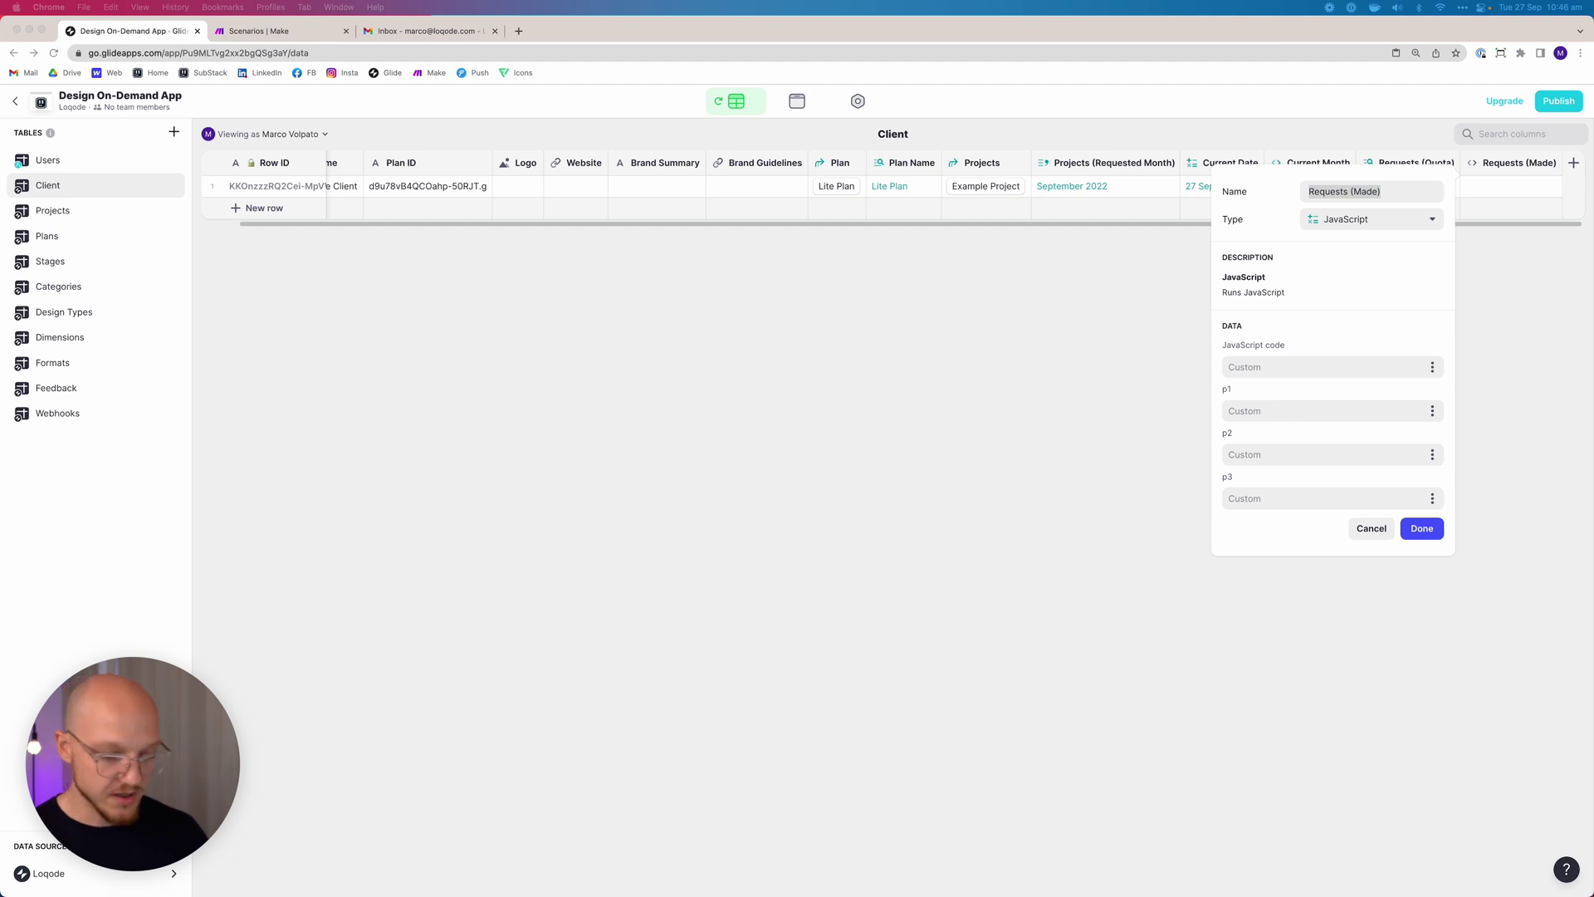
pyautogui.click(1243, 368)
pyautogui.write('let arr = p1.split(", "); let count = 0; for (i = 0; i < arr.length; i++) { if(arr[i] == p2) { count += 1; } } return count;')
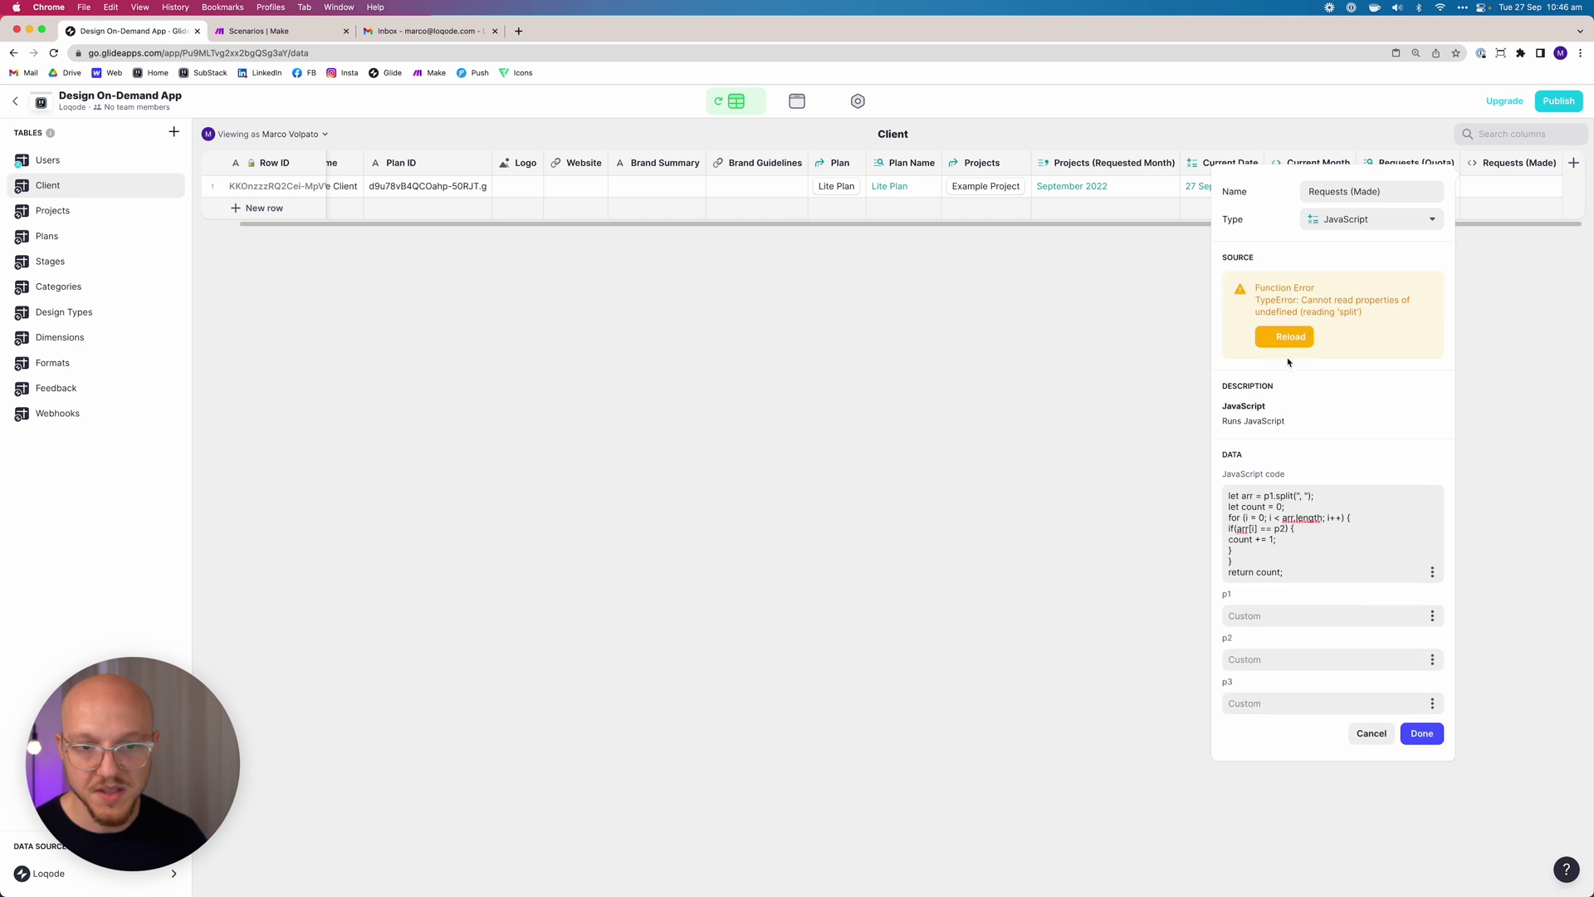
# Set p1 to Projects (Requested Month) and p2 to Current Month for the Requests (Made) column and save it.
pyautogui.click(1261, 347)
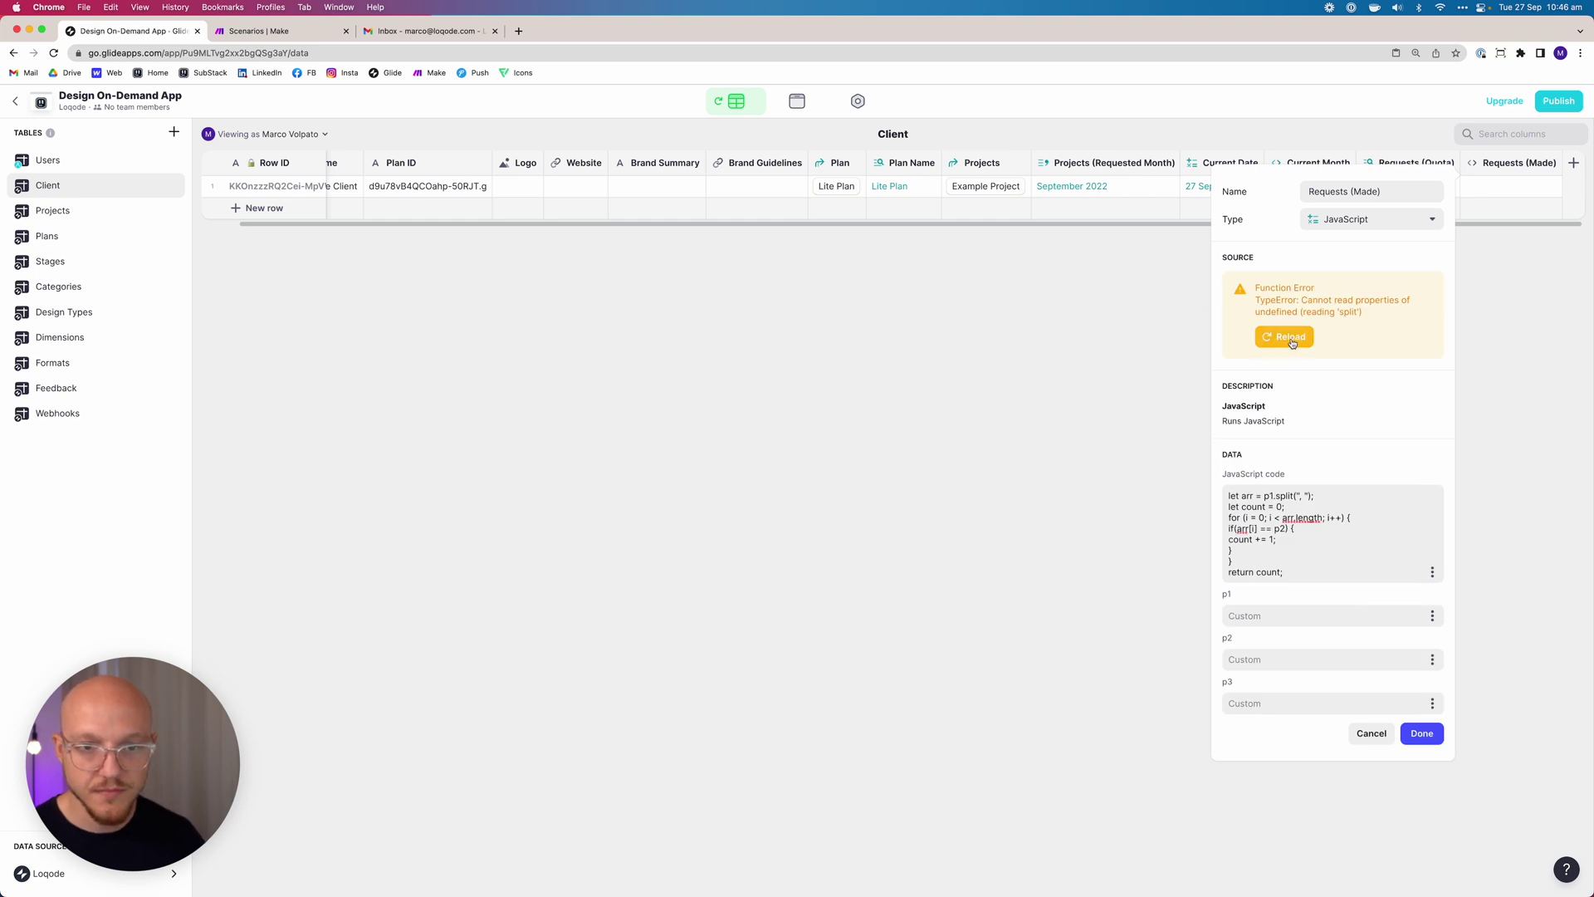
pyautogui.click(1294, 540)
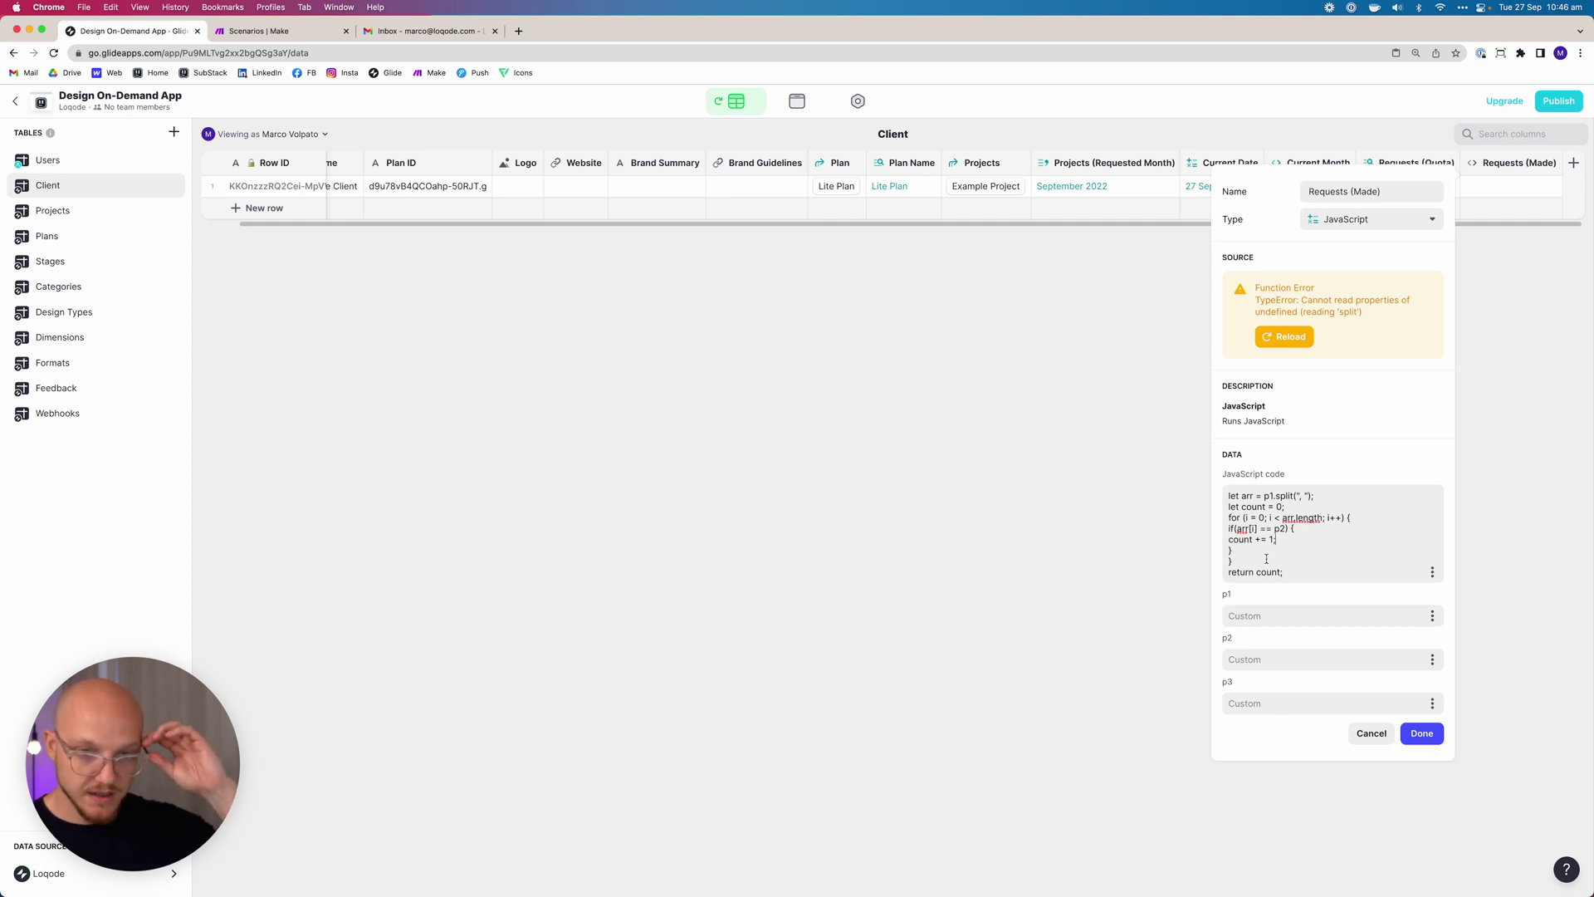
pyautogui.click(1248, 617)
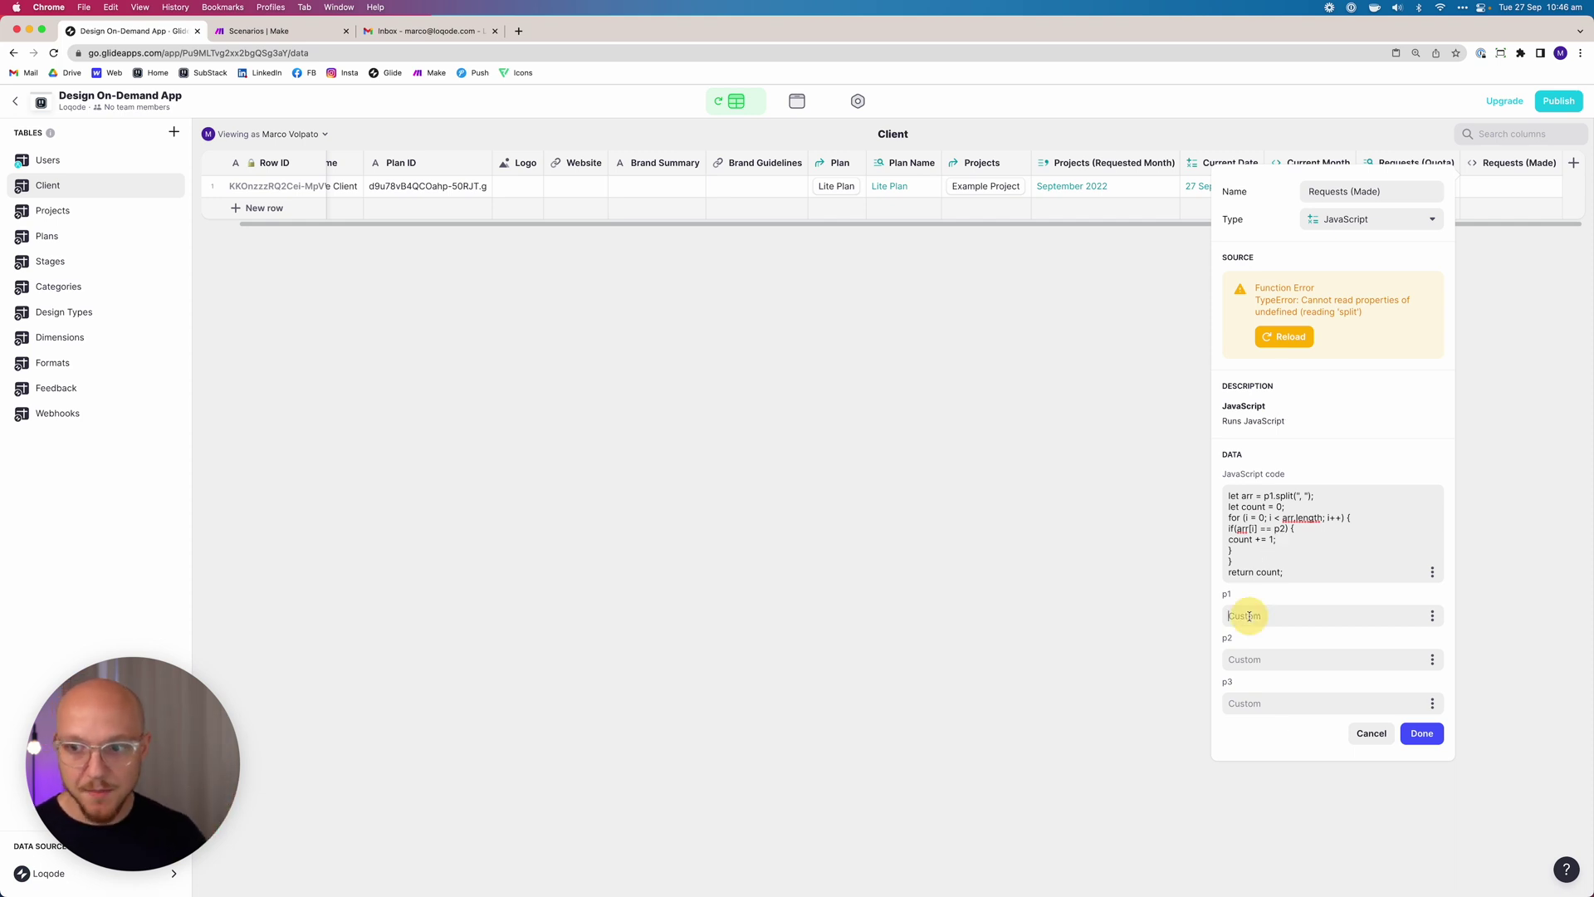
pyautogui.click(1432, 615)
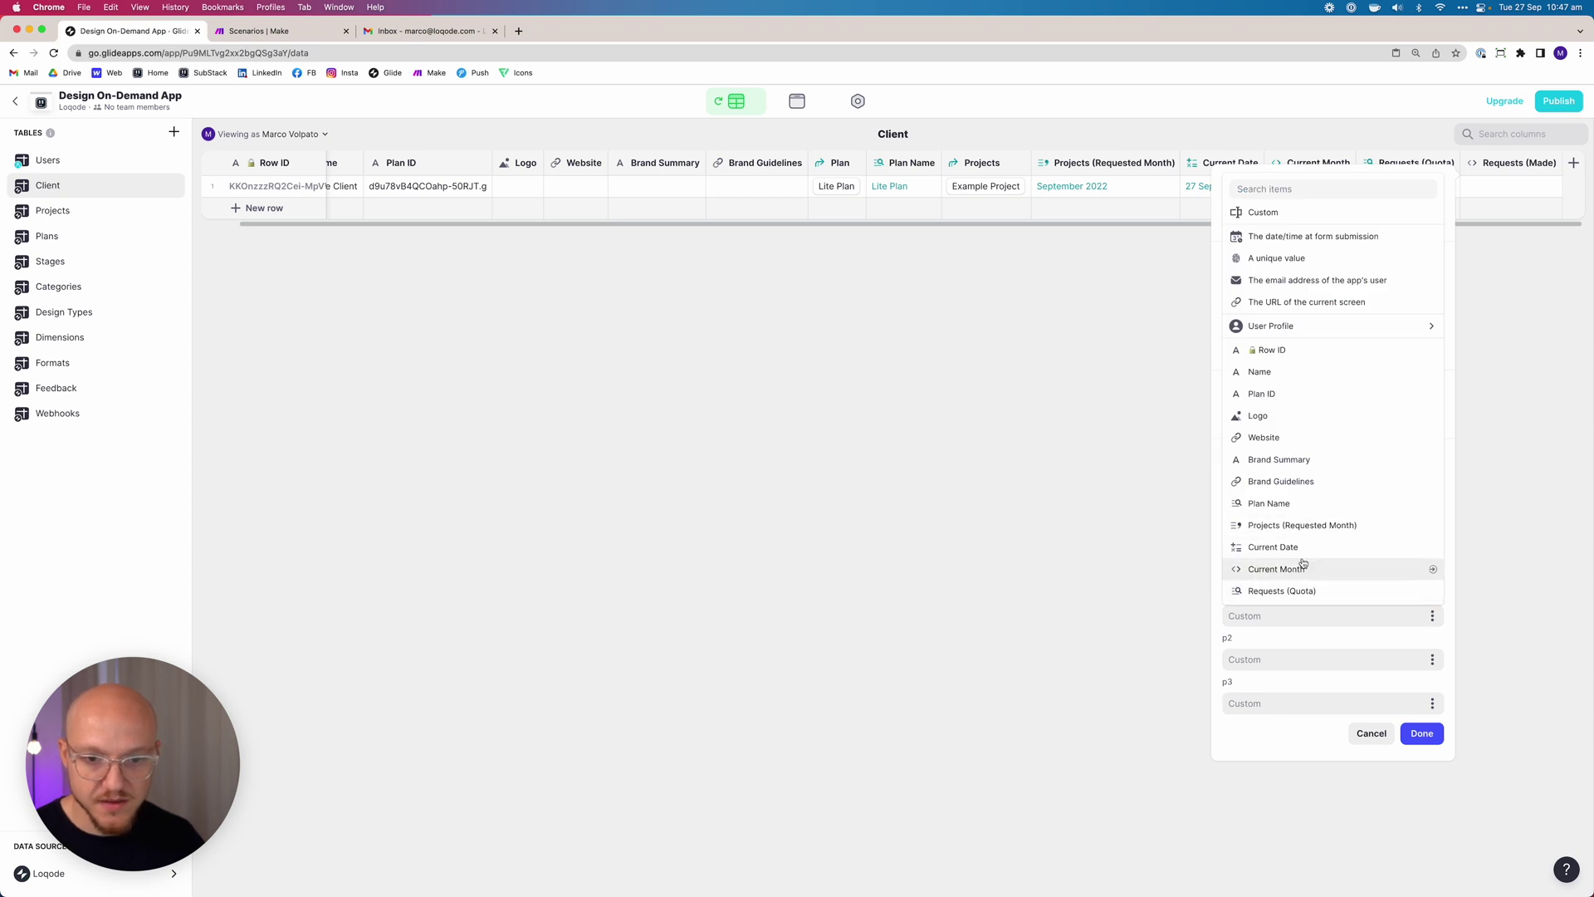
pyautogui.click(1298, 525)
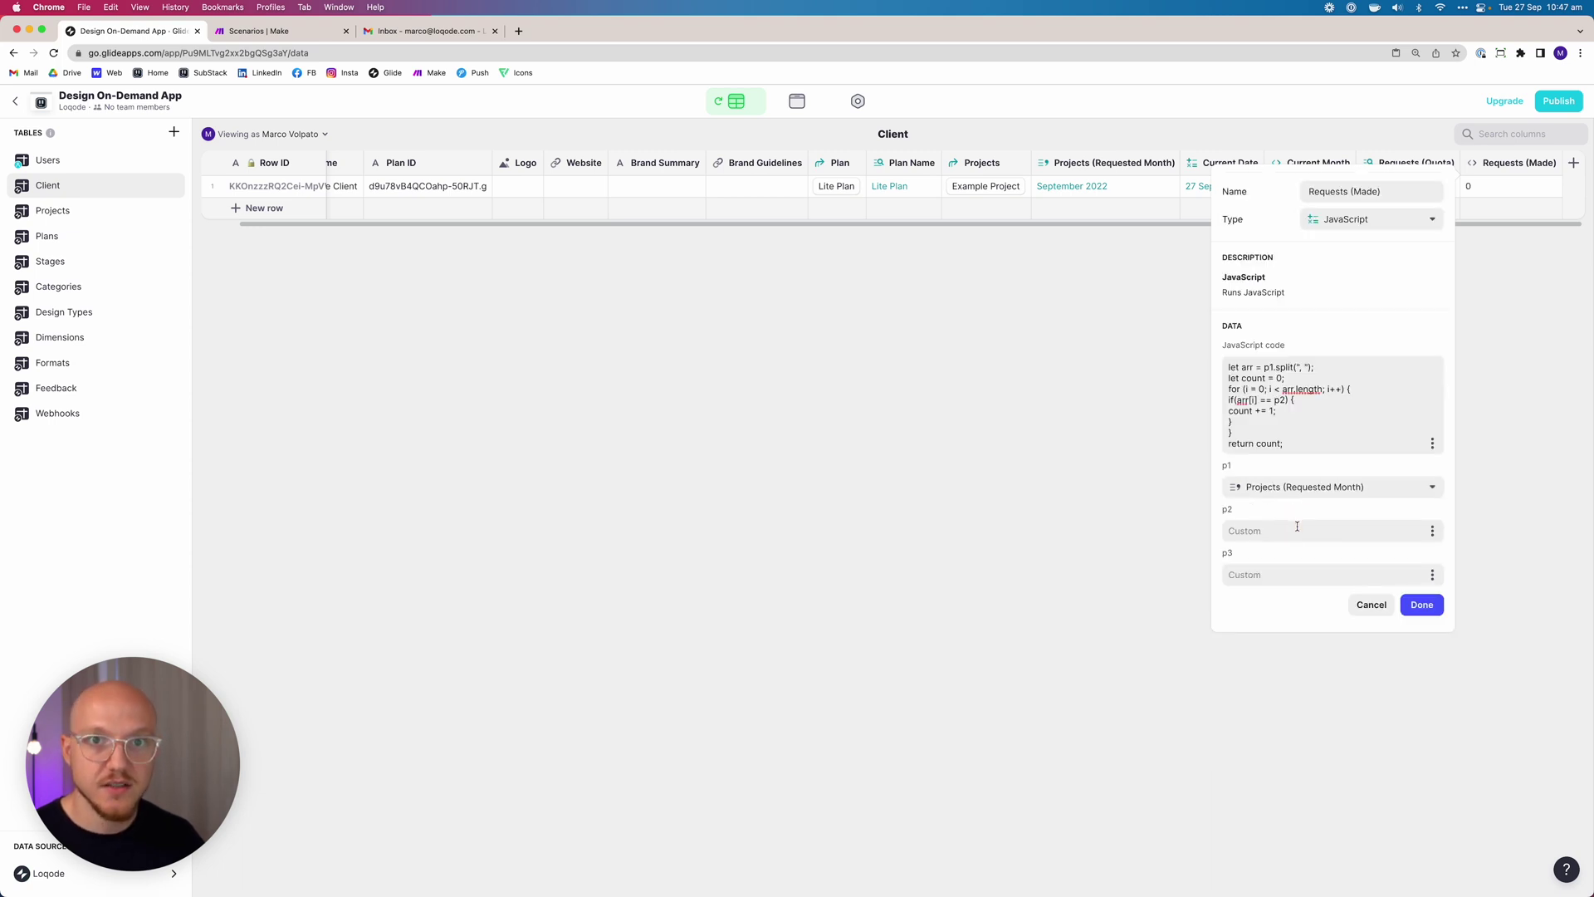
pyautogui.click(1433, 532)
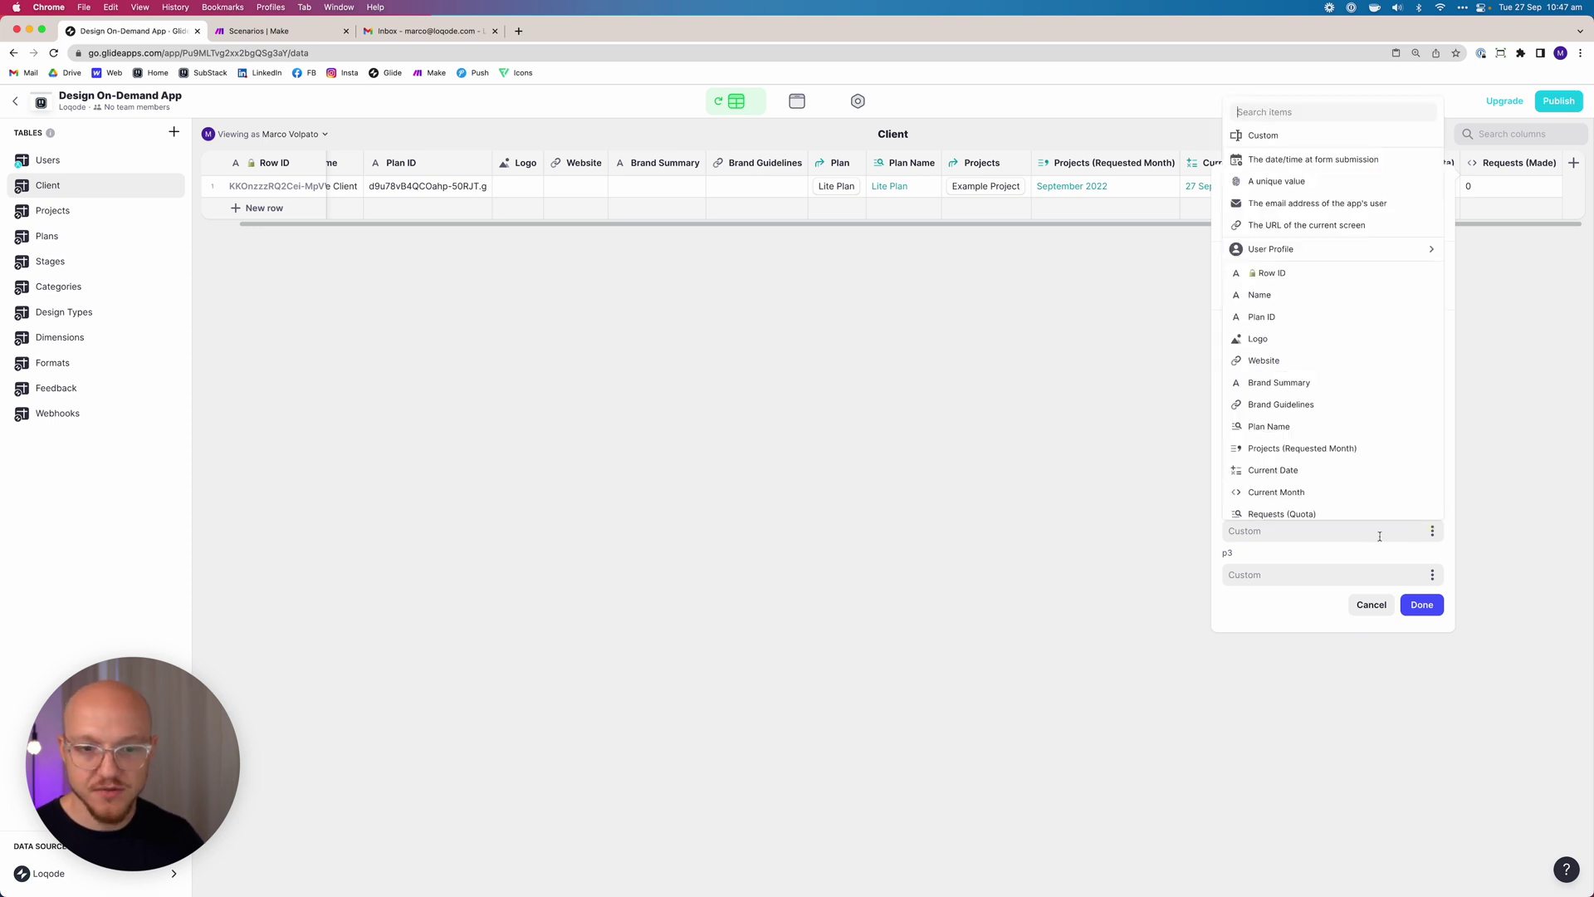
pyautogui.click(1304, 485)
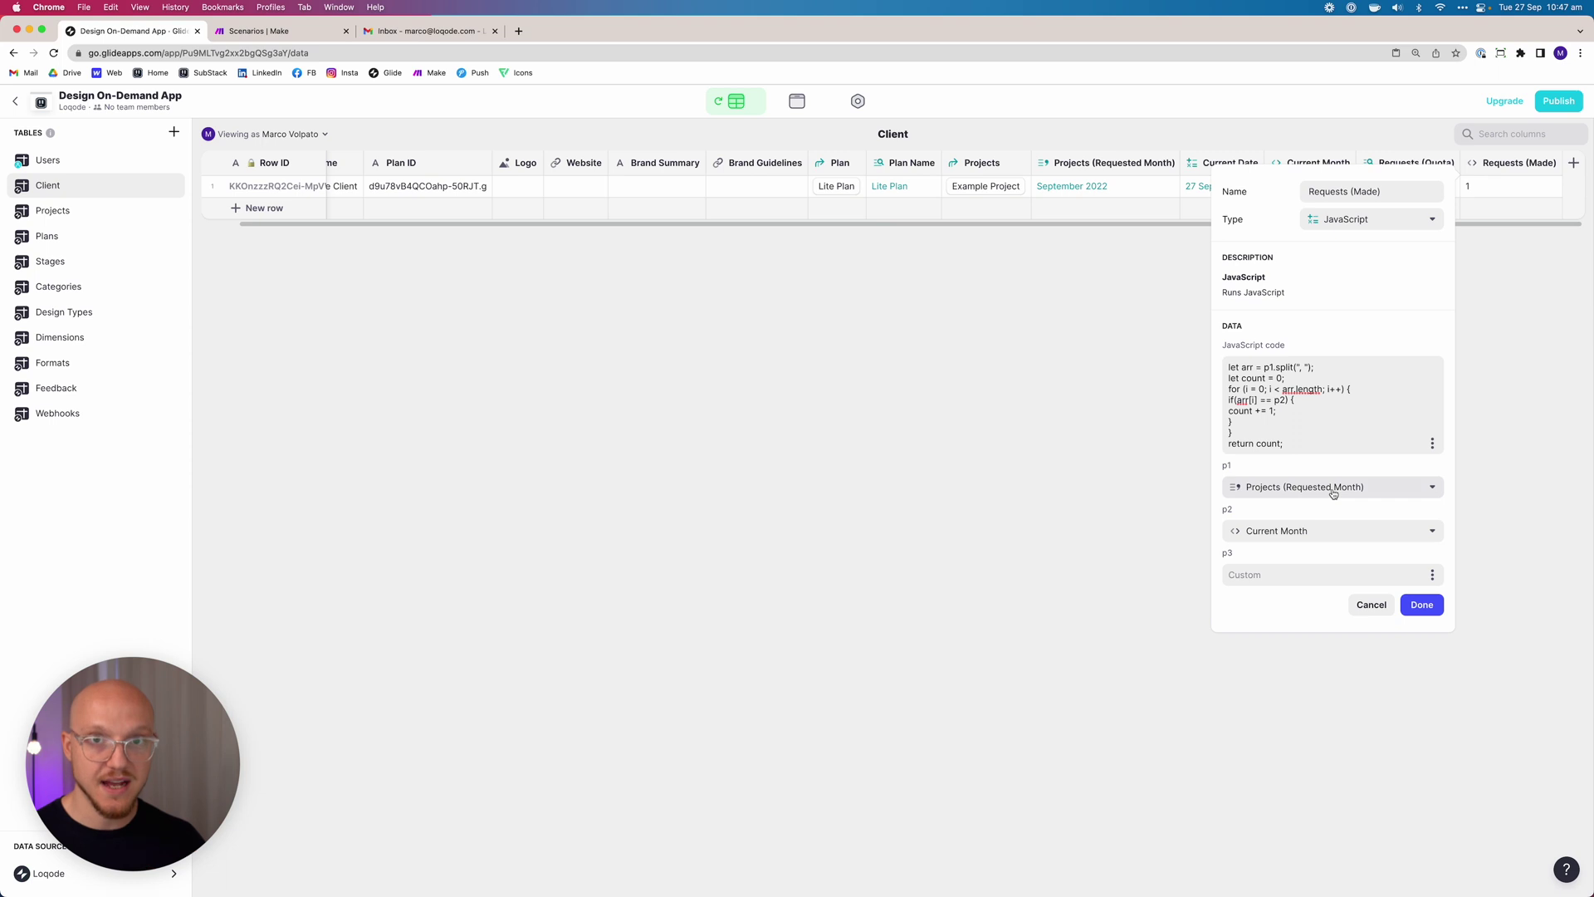
pyautogui.click(1430, 610)
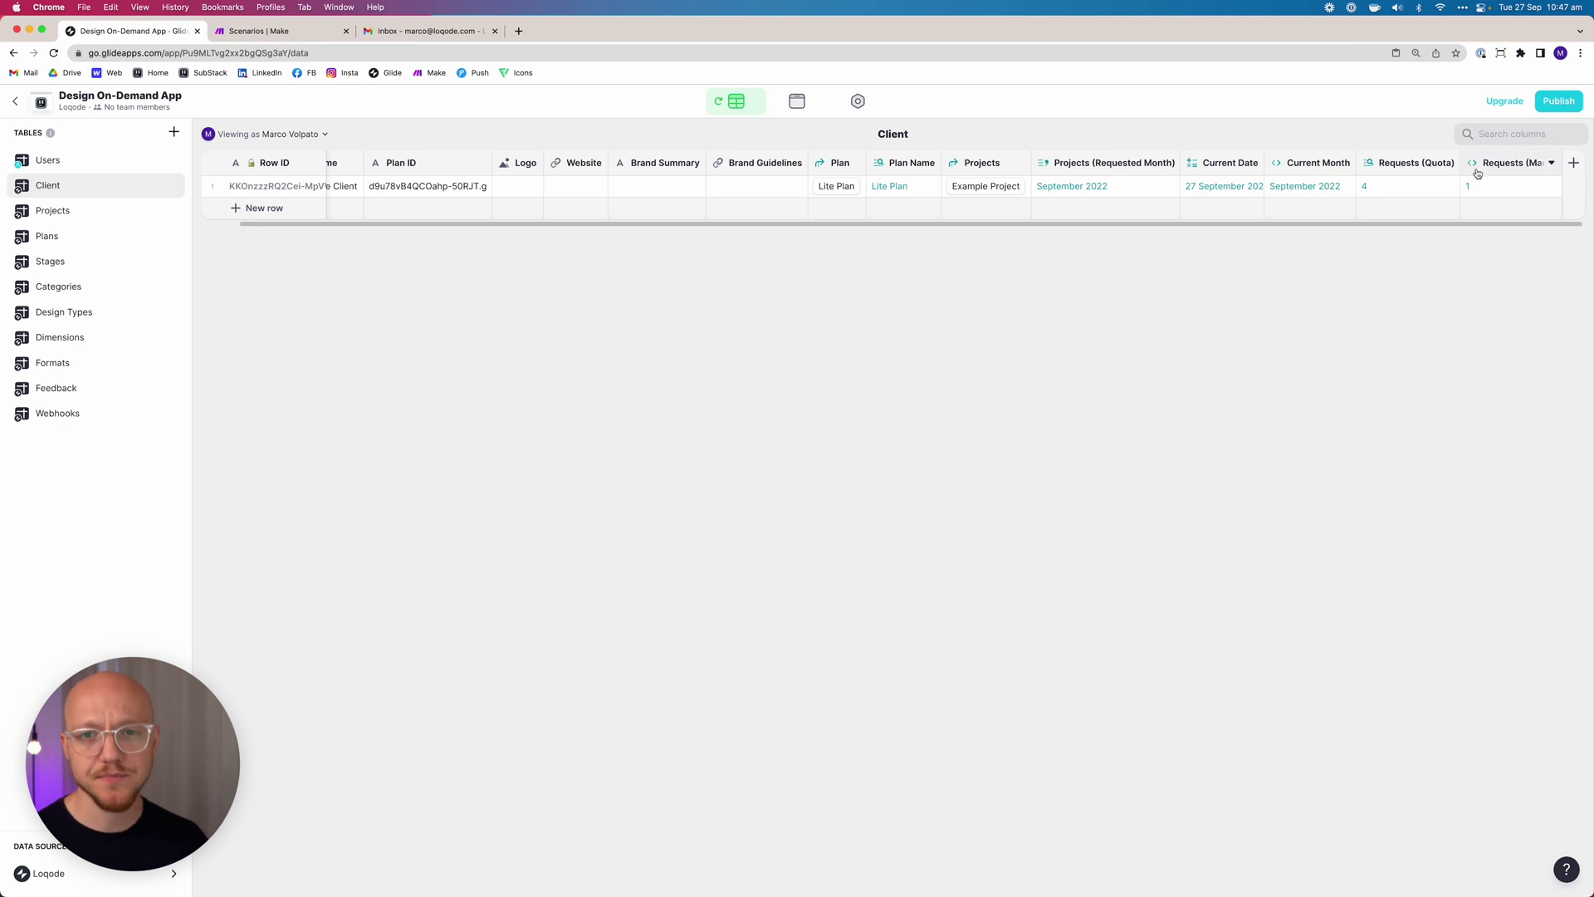
# Add a Math column to the Client table with the formula QUOTA - MADE, based on Requests (Quota) and Requests (Made).
pyautogui.click(1574, 163)
pyautogui.click(1342, 222)
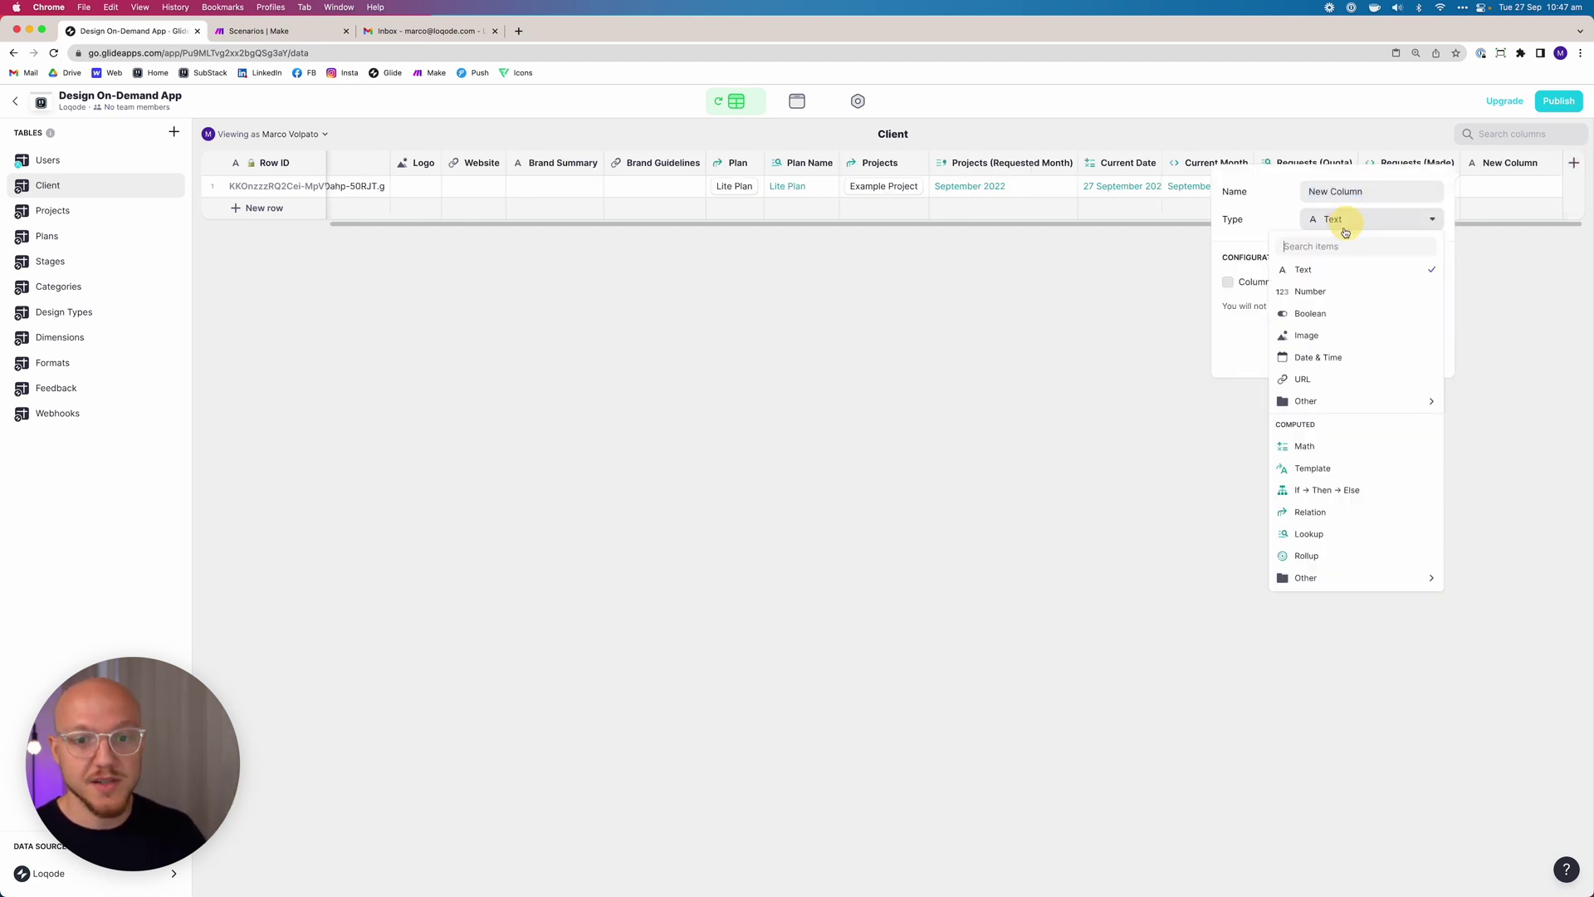
pyautogui.click(1316, 448)
pyautogui.click(1310, 283)
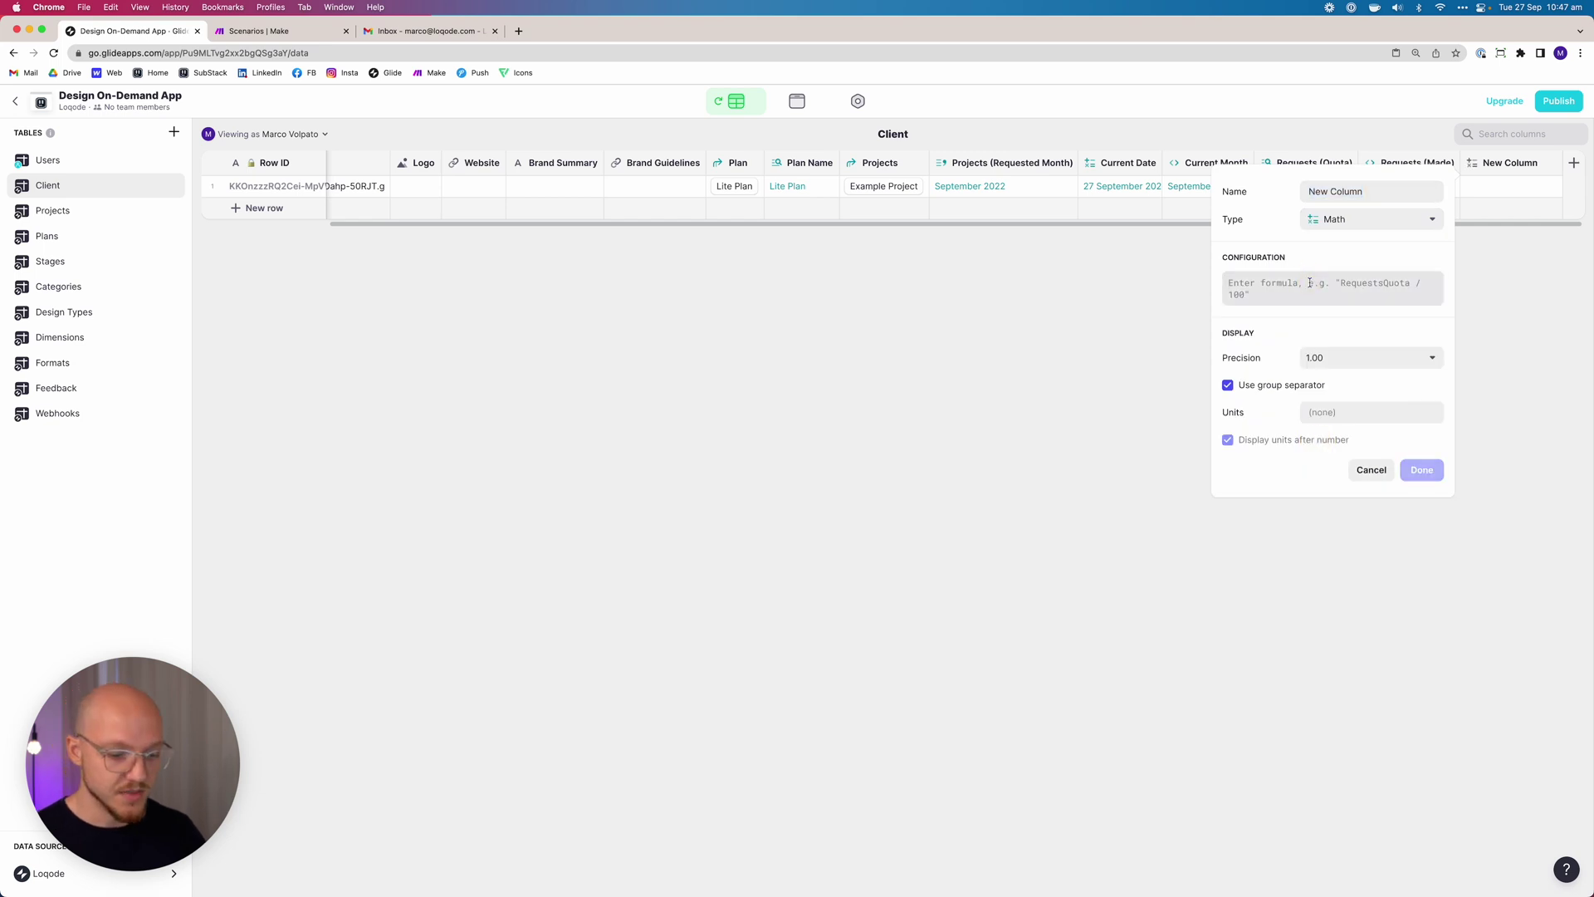
pyautogui.write('QUOTA')
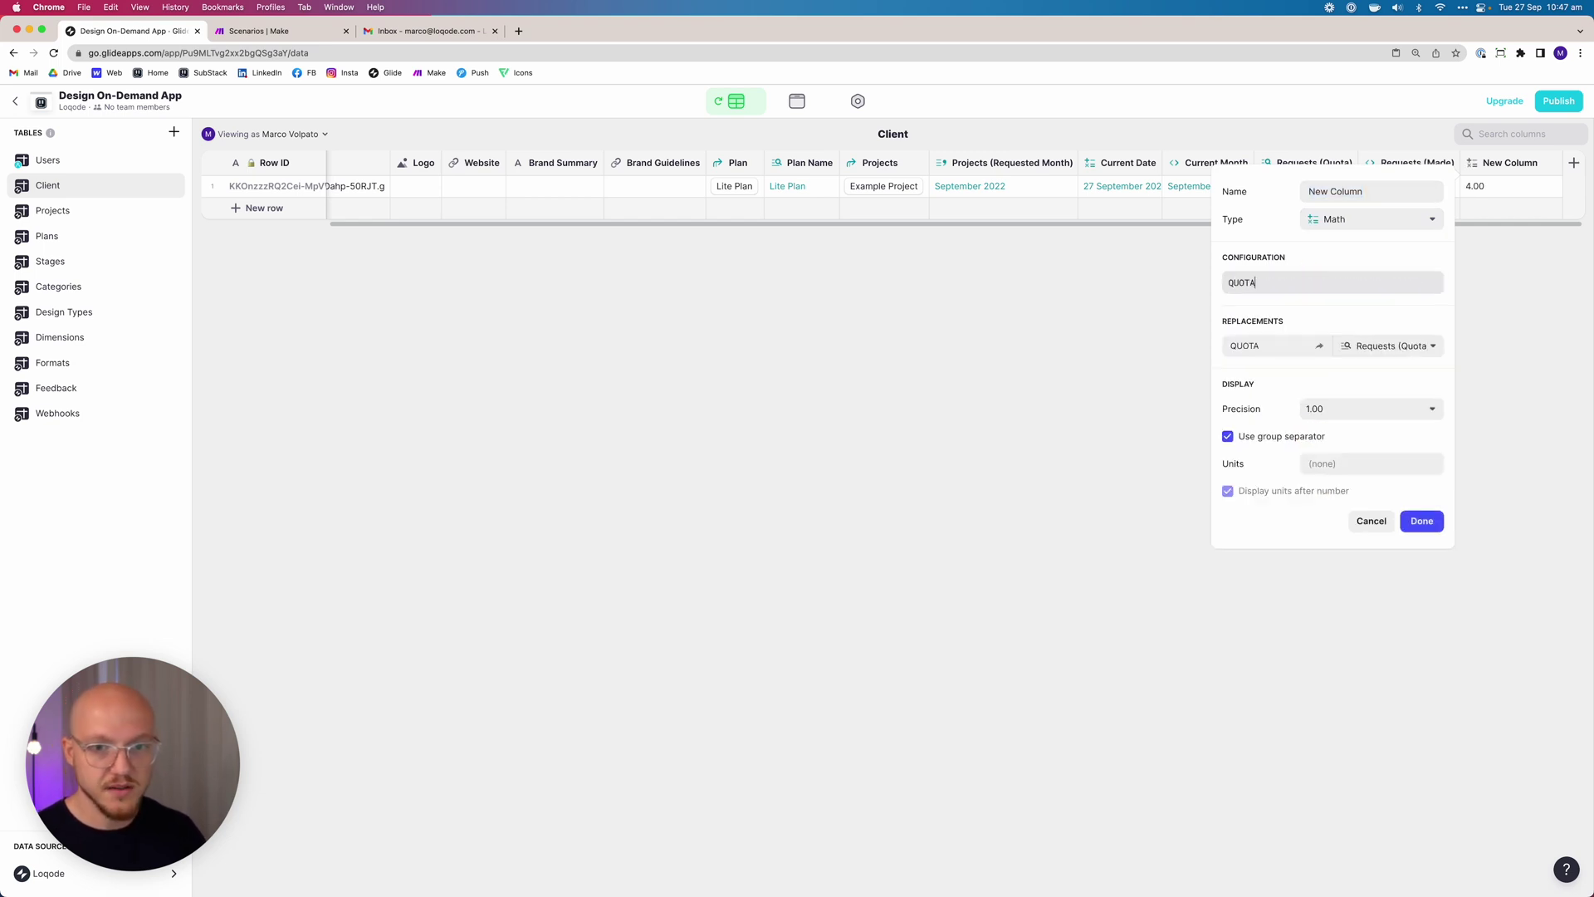
pyautogui.write(' - MADE')
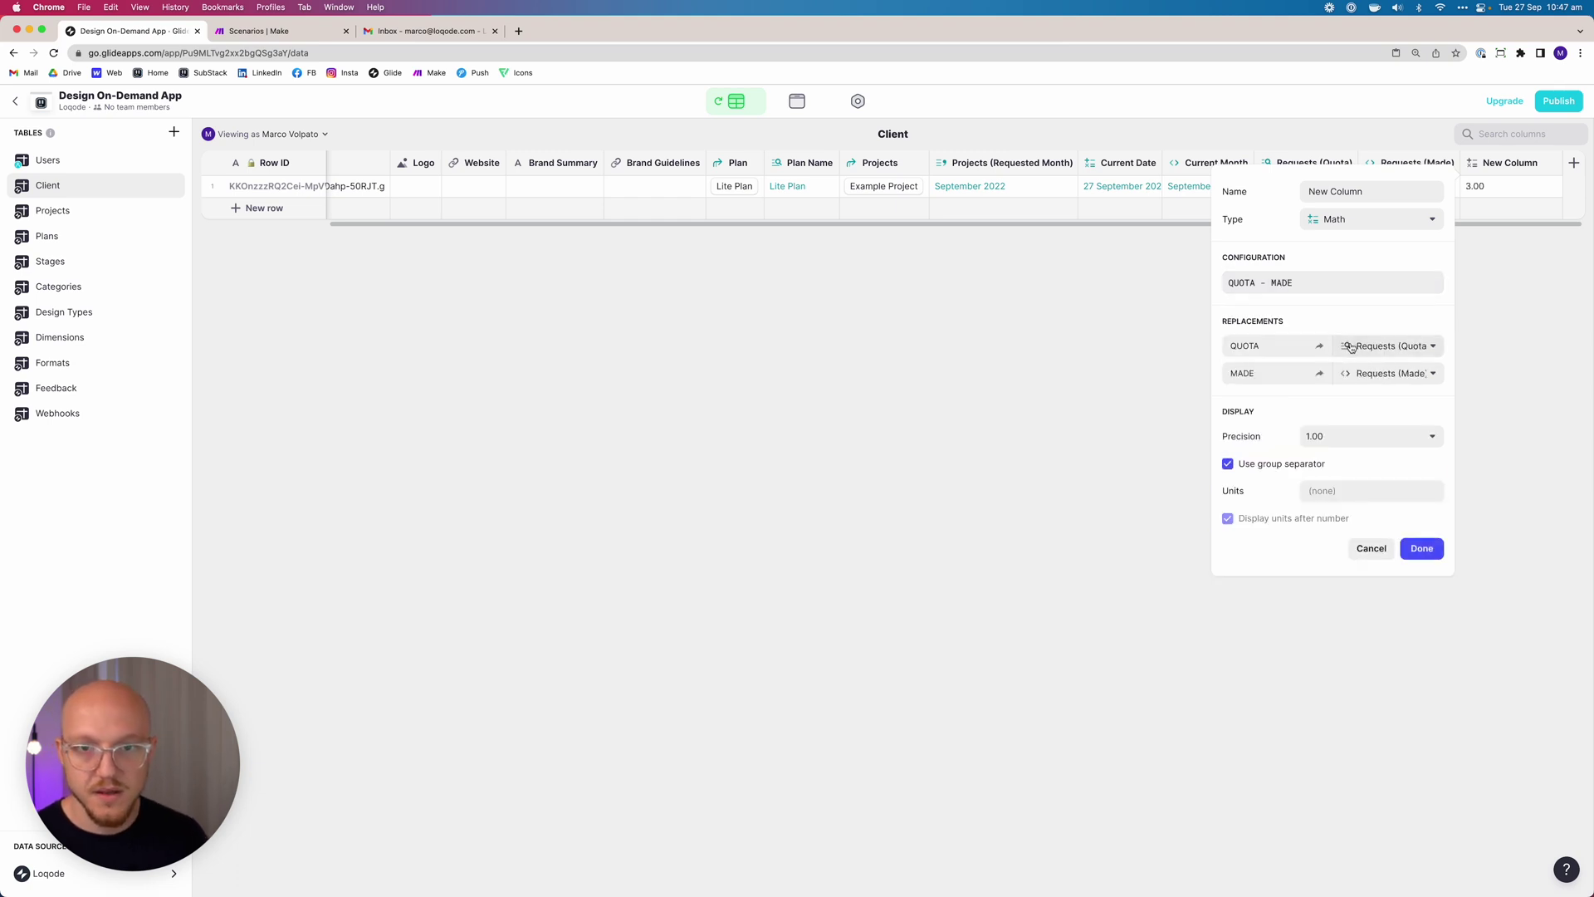
# Set the Math column's precision to 1 without group separator, name it "Requests (Left)" and save it.
pyautogui.click(1351, 438)
pyautogui.click(1347, 459)
pyautogui.click(1278, 465)
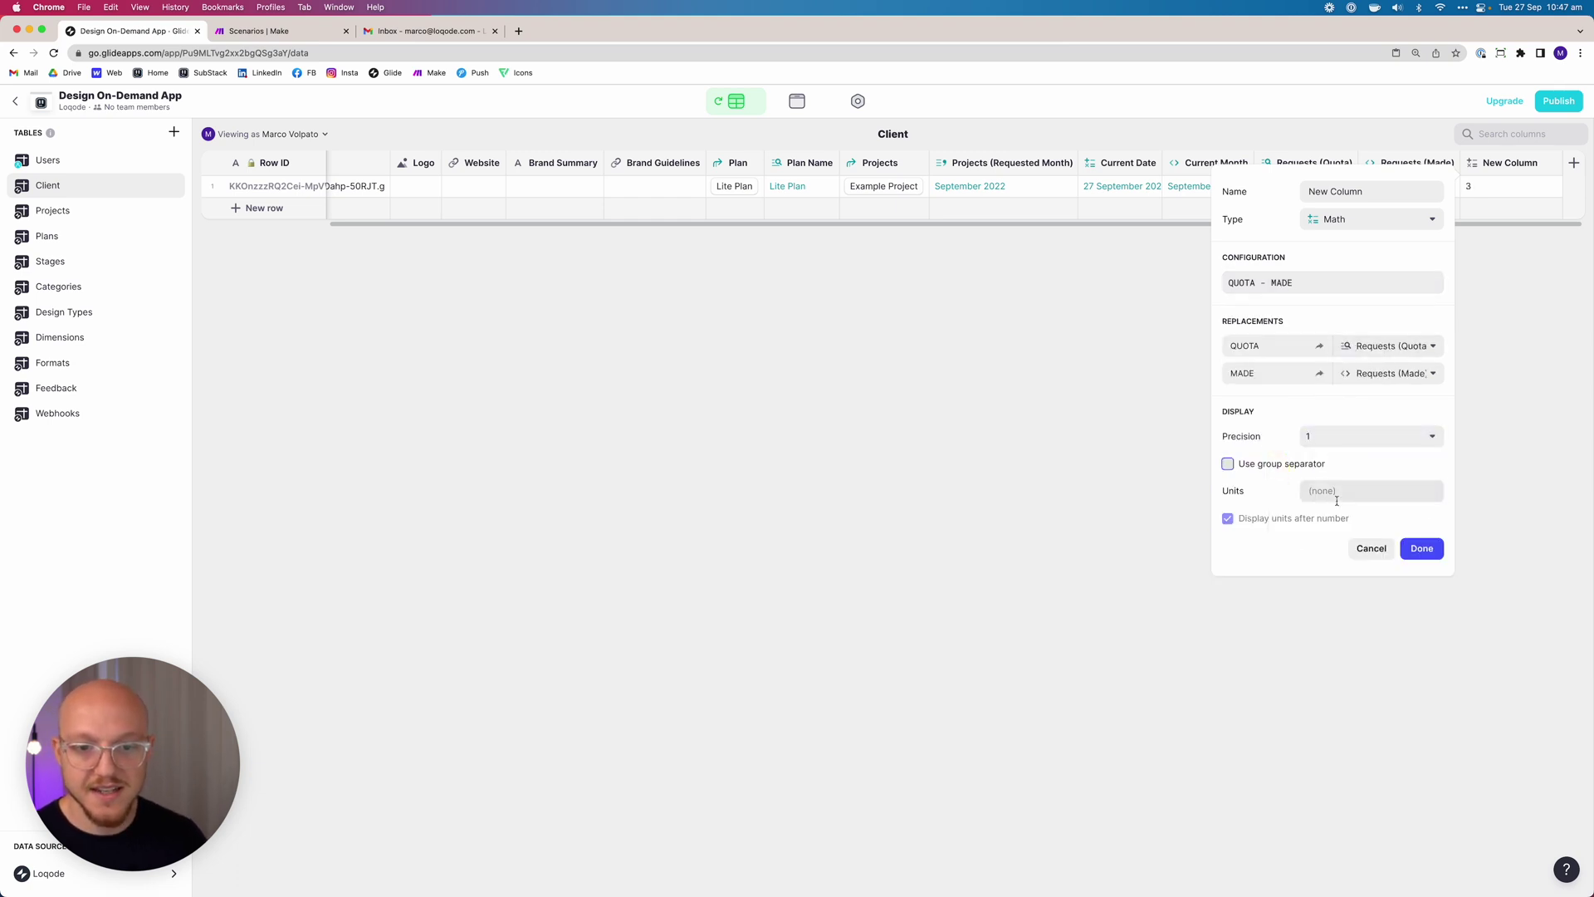
pyautogui.click(1354, 191)
pyautogui.write('Requests (Left')
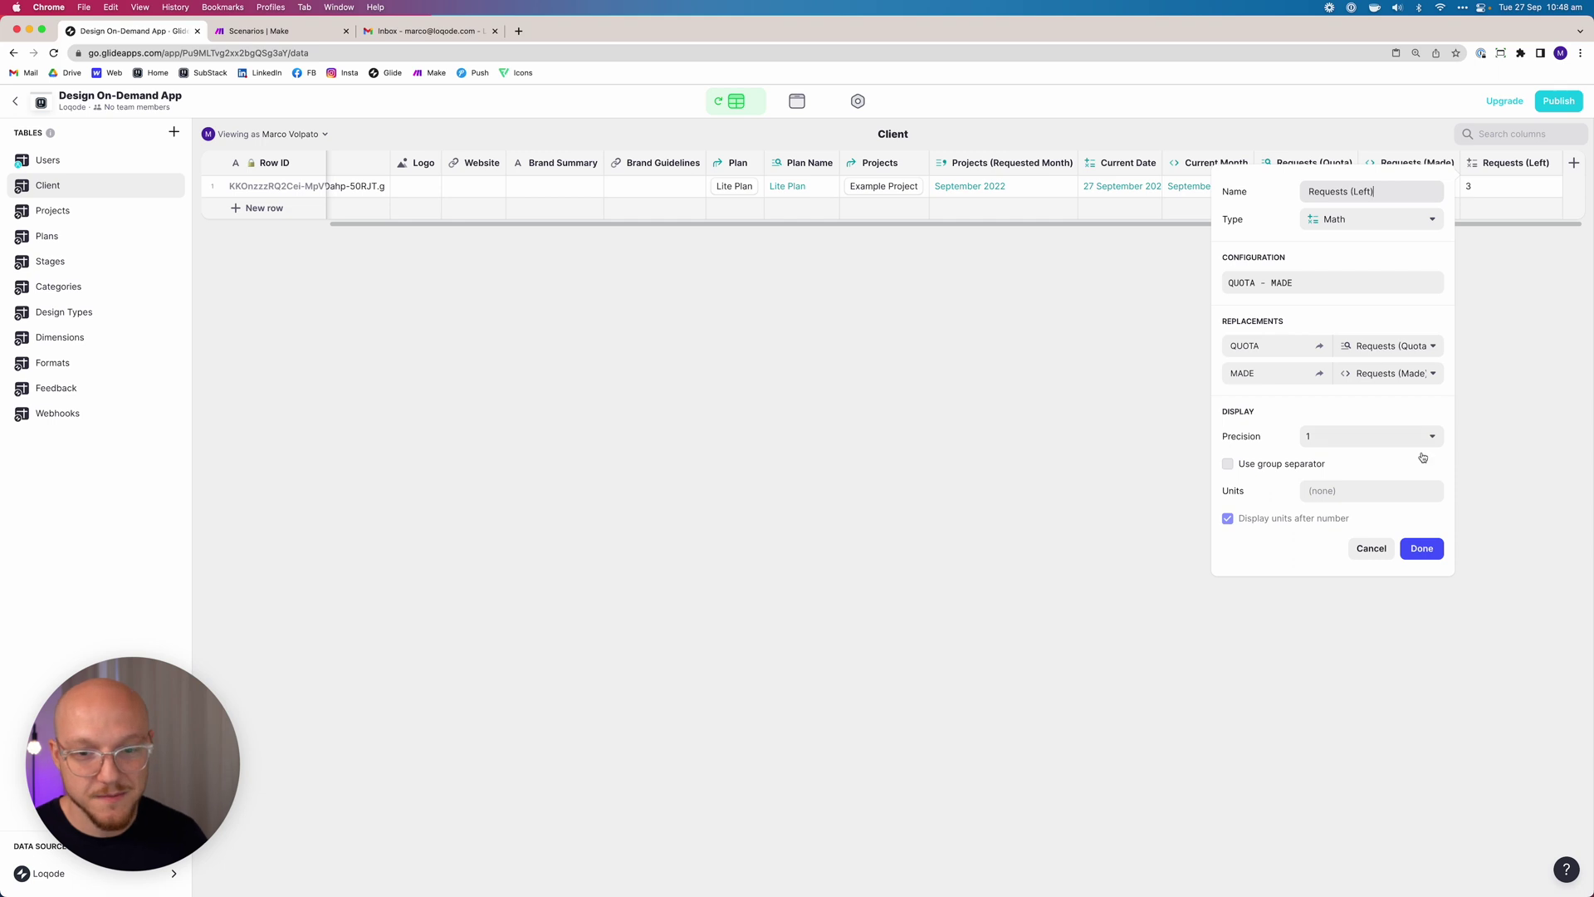
pyautogui.click(1421, 548)
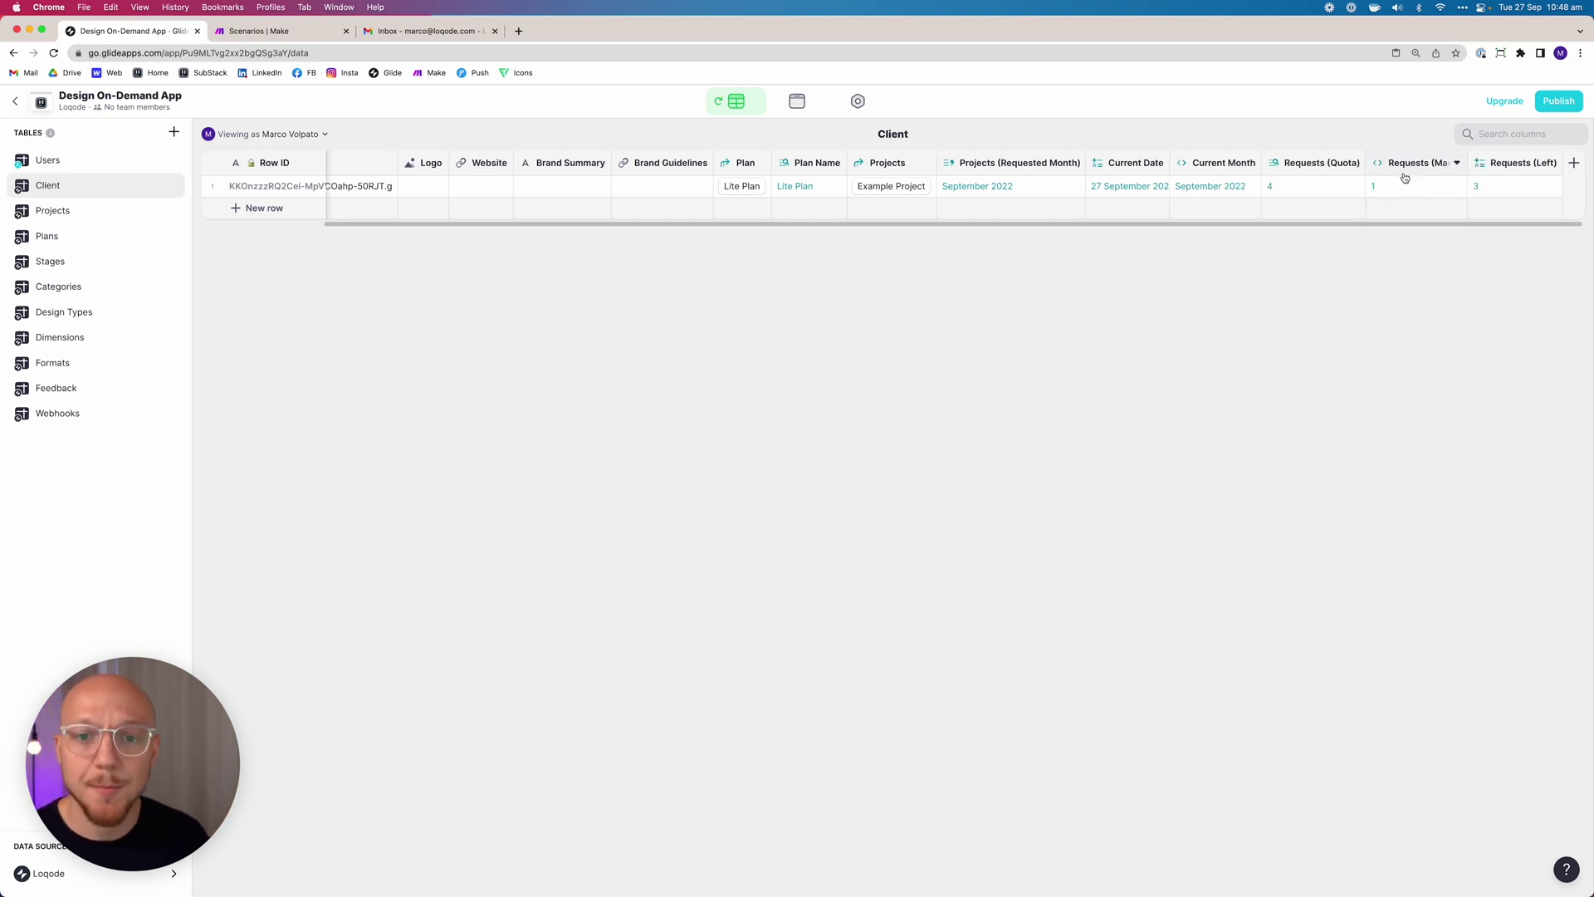
# Review the client's request quota, requests made and left, and the current and requested month values behind them.
pyautogui.click(1288, 187)
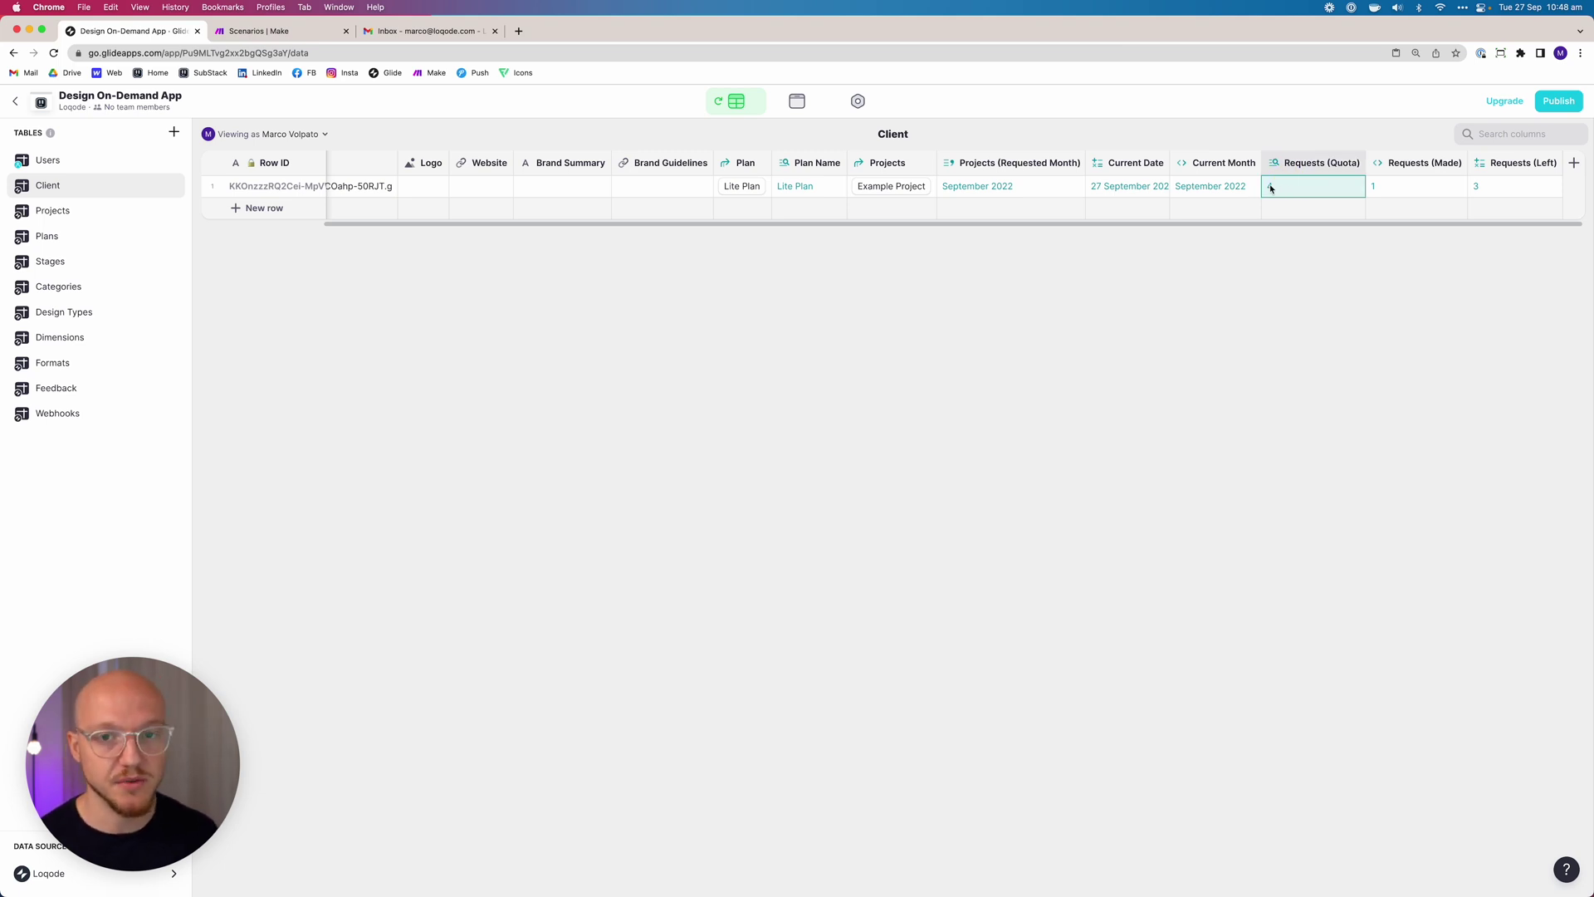
pyautogui.click(1405, 188)
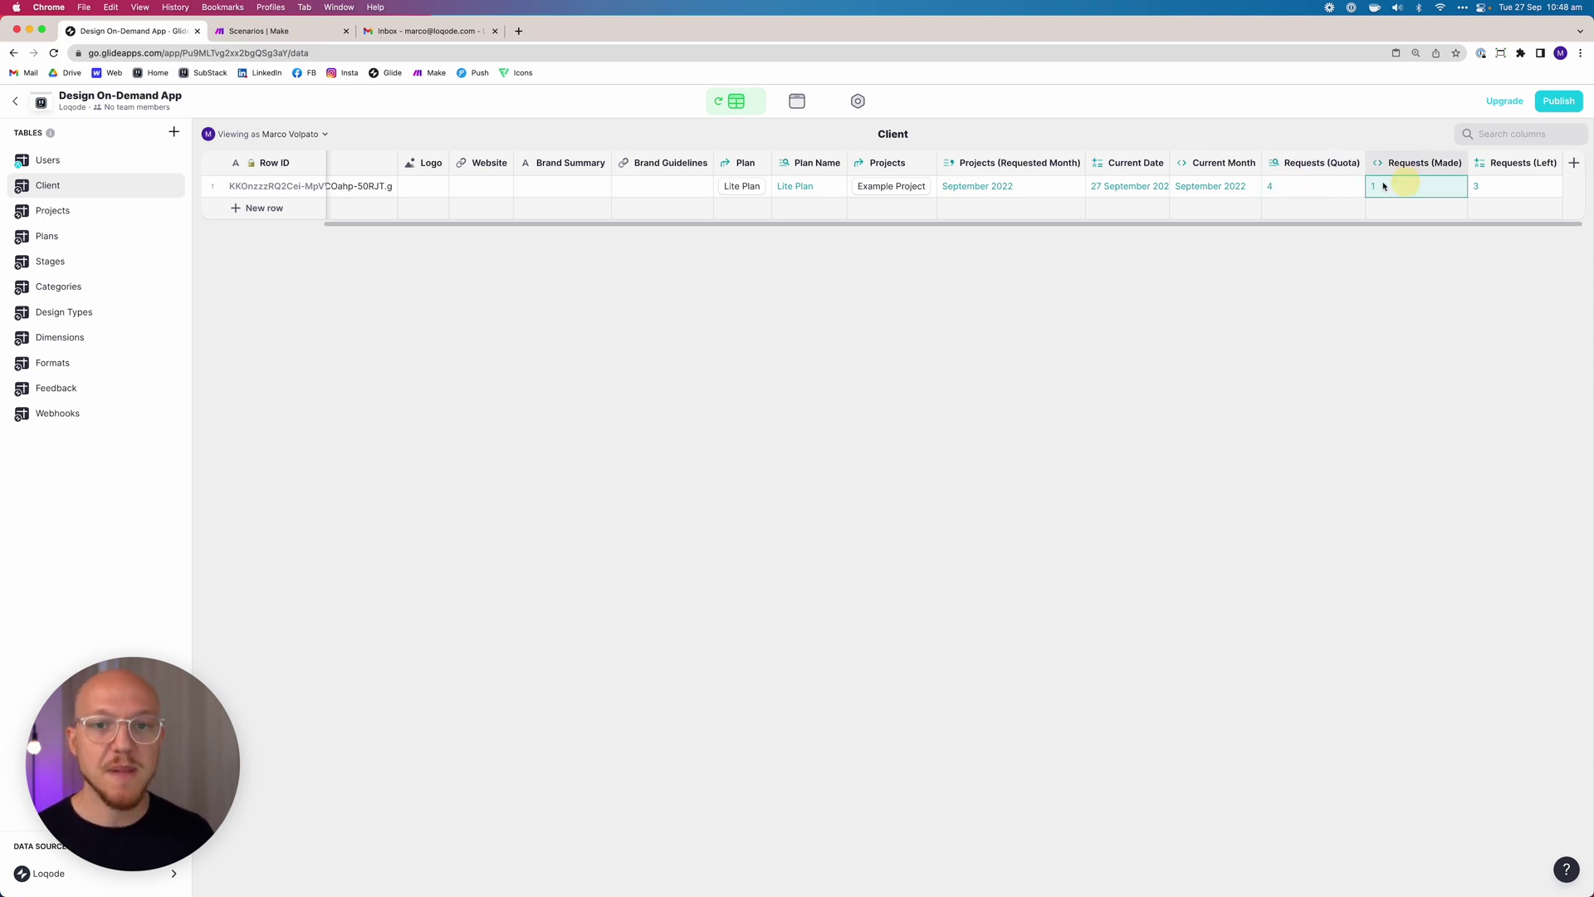
pyautogui.click(1189, 189)
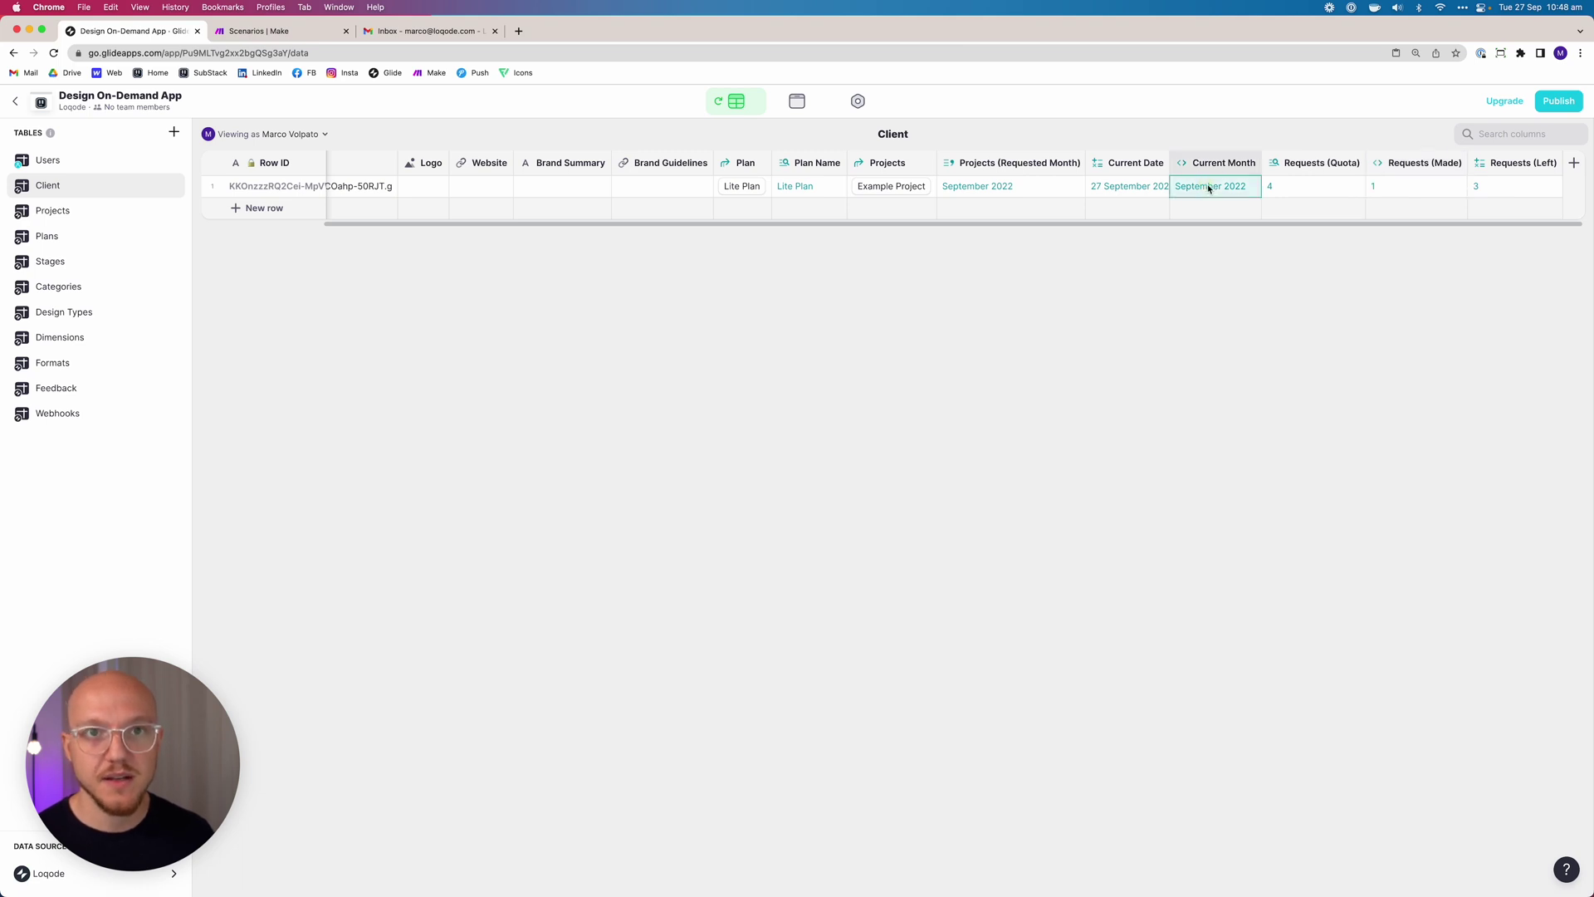
pyautogui.click(1154, 188)
pyautogui.click(996, 190)
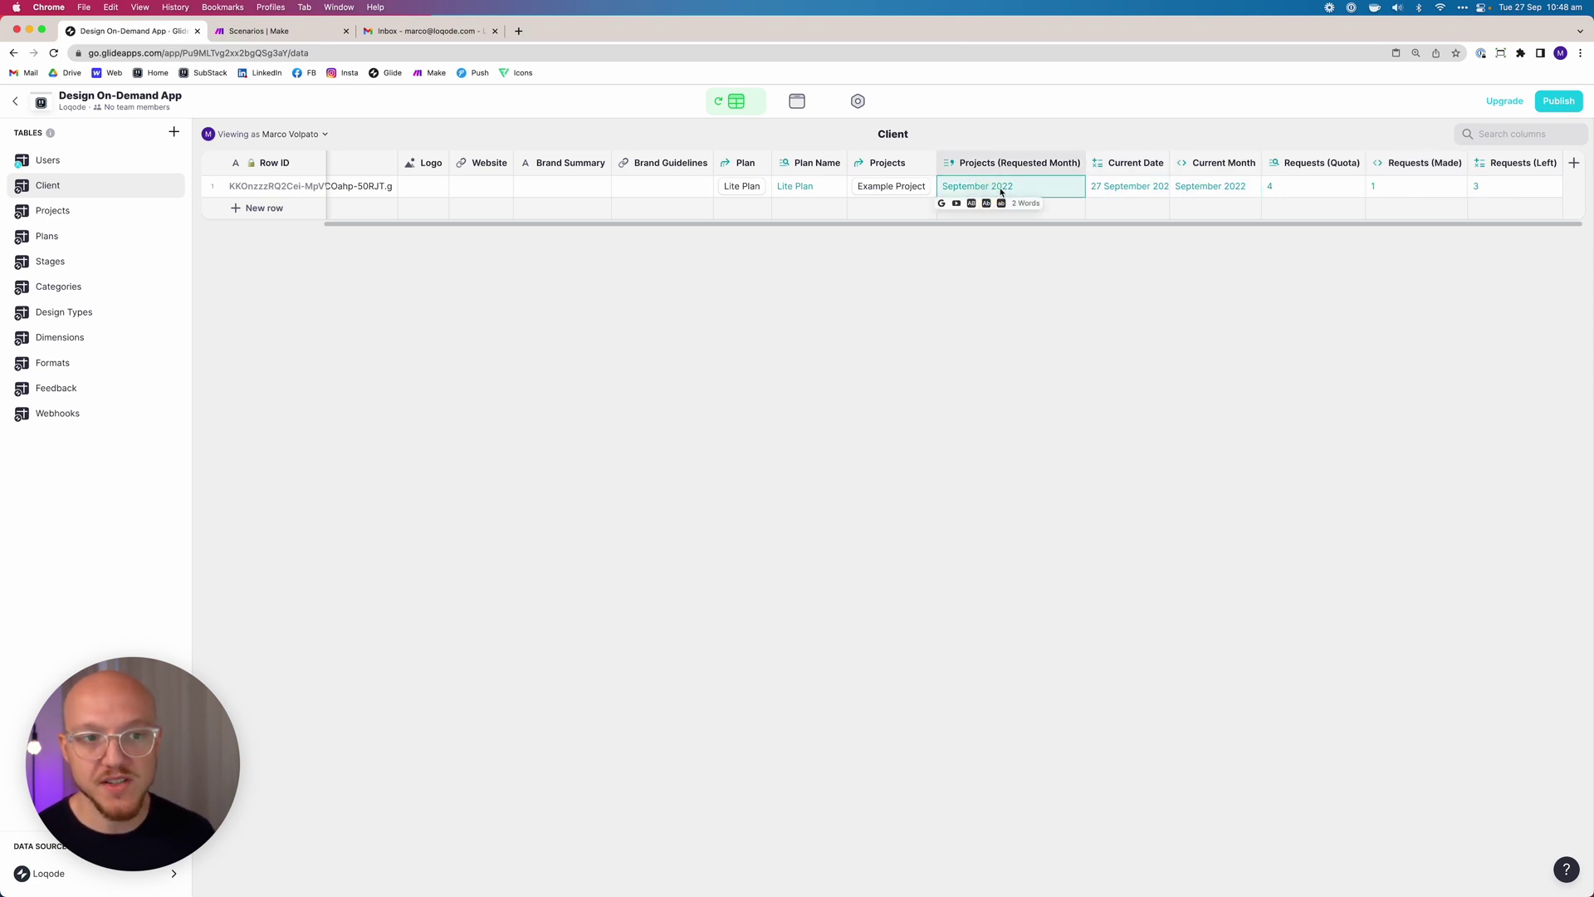
pyautogui.click(1422, 188)
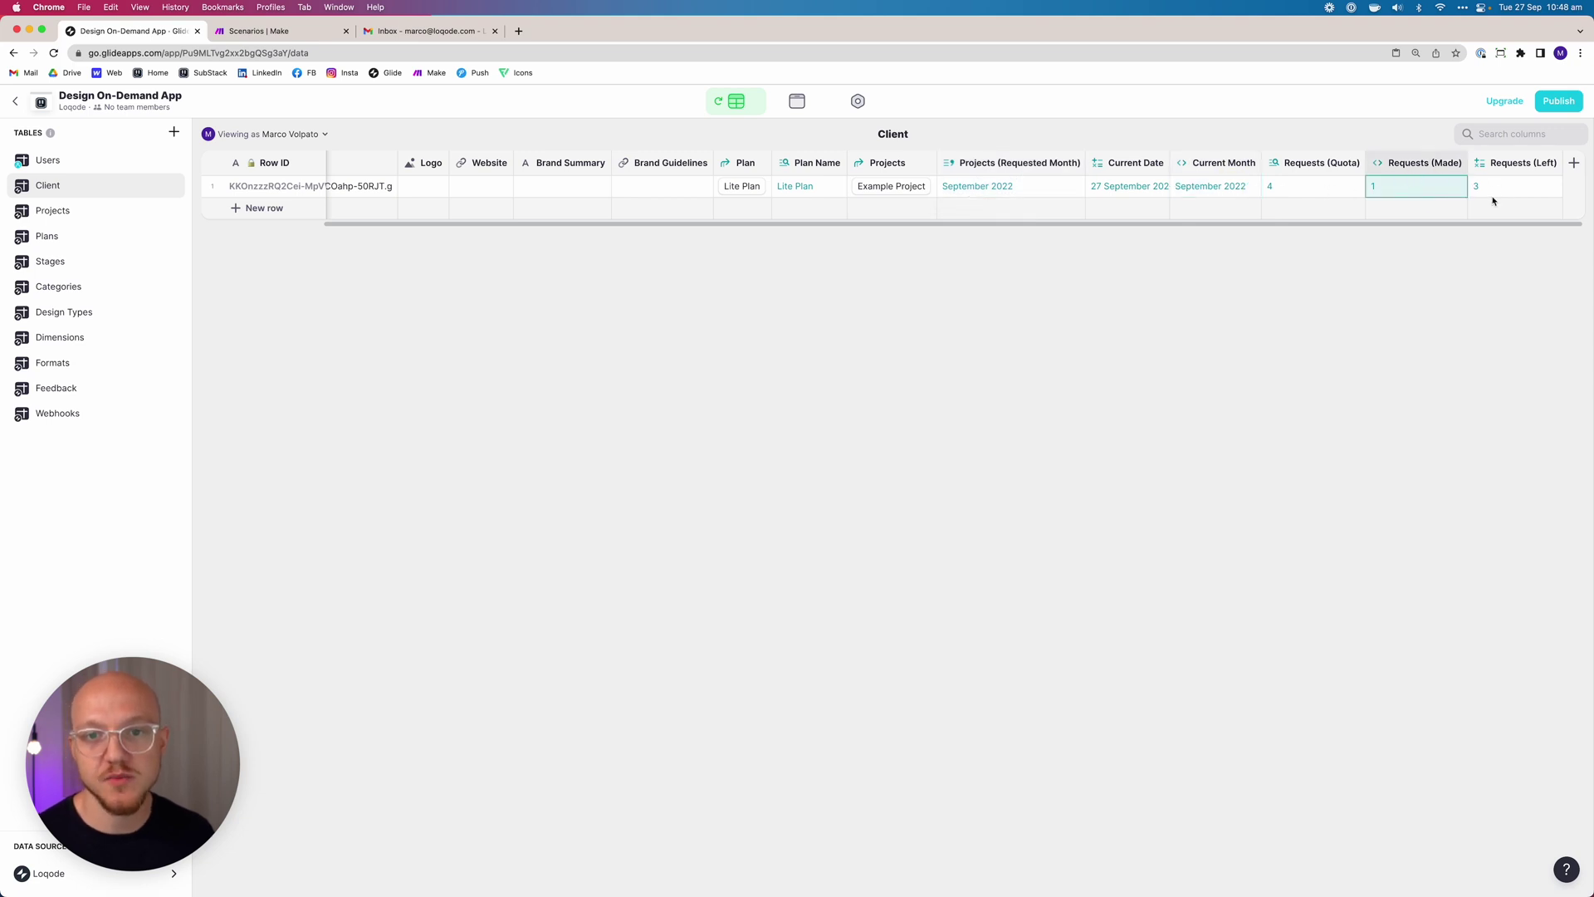
pyautogui.click(1493, 190)
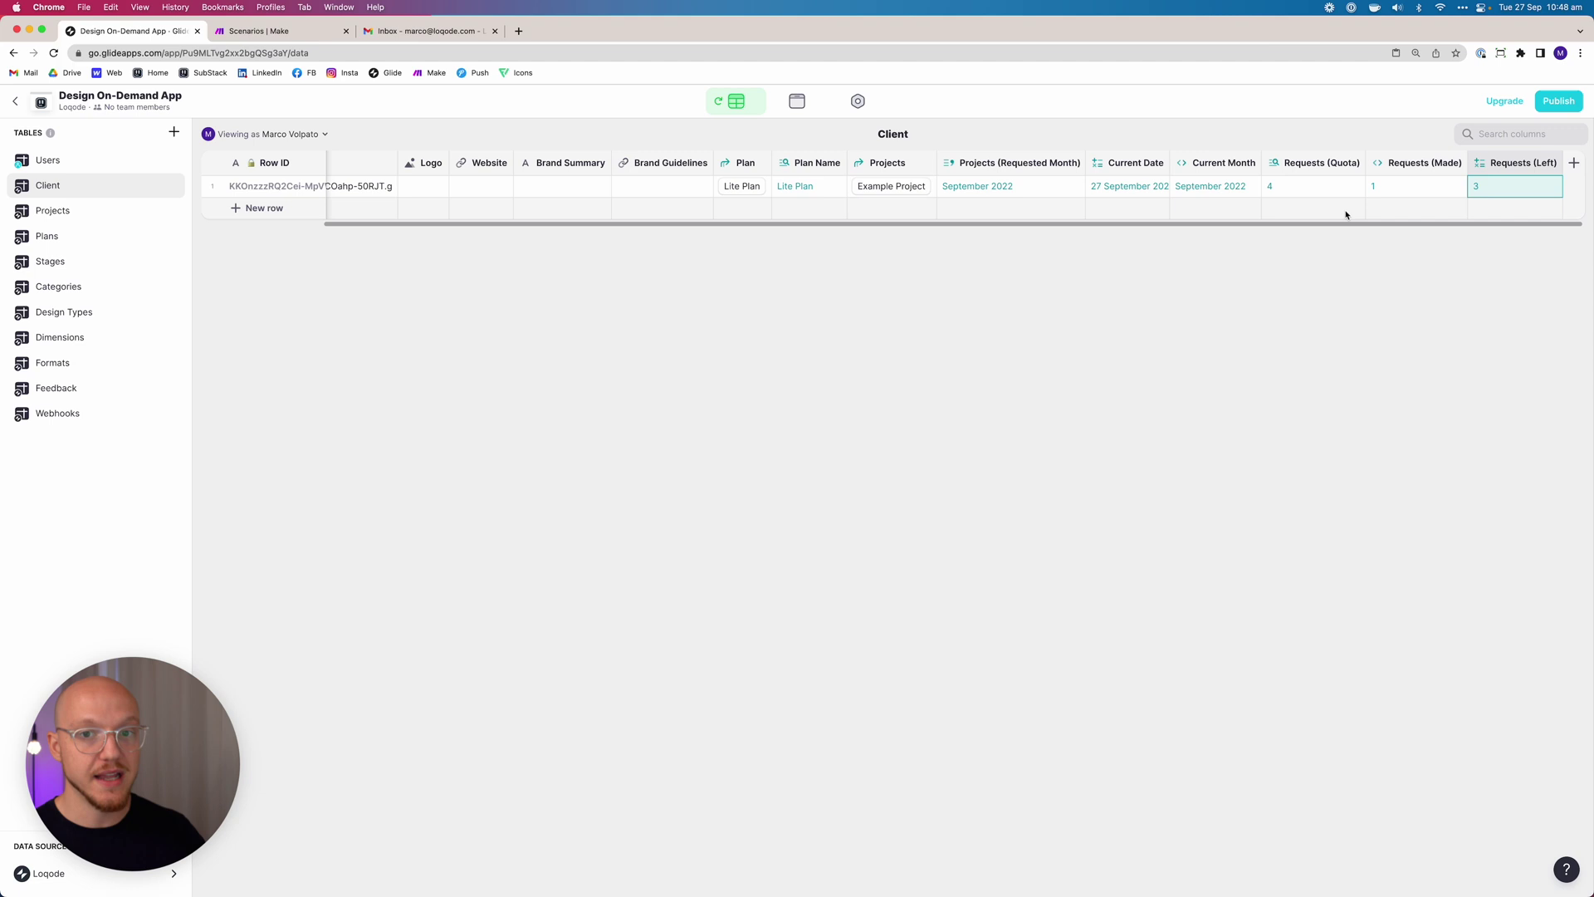
# Set the Requested date of Example Project in the Projects table to "a month ago".
pyautogui.click(79, 214)
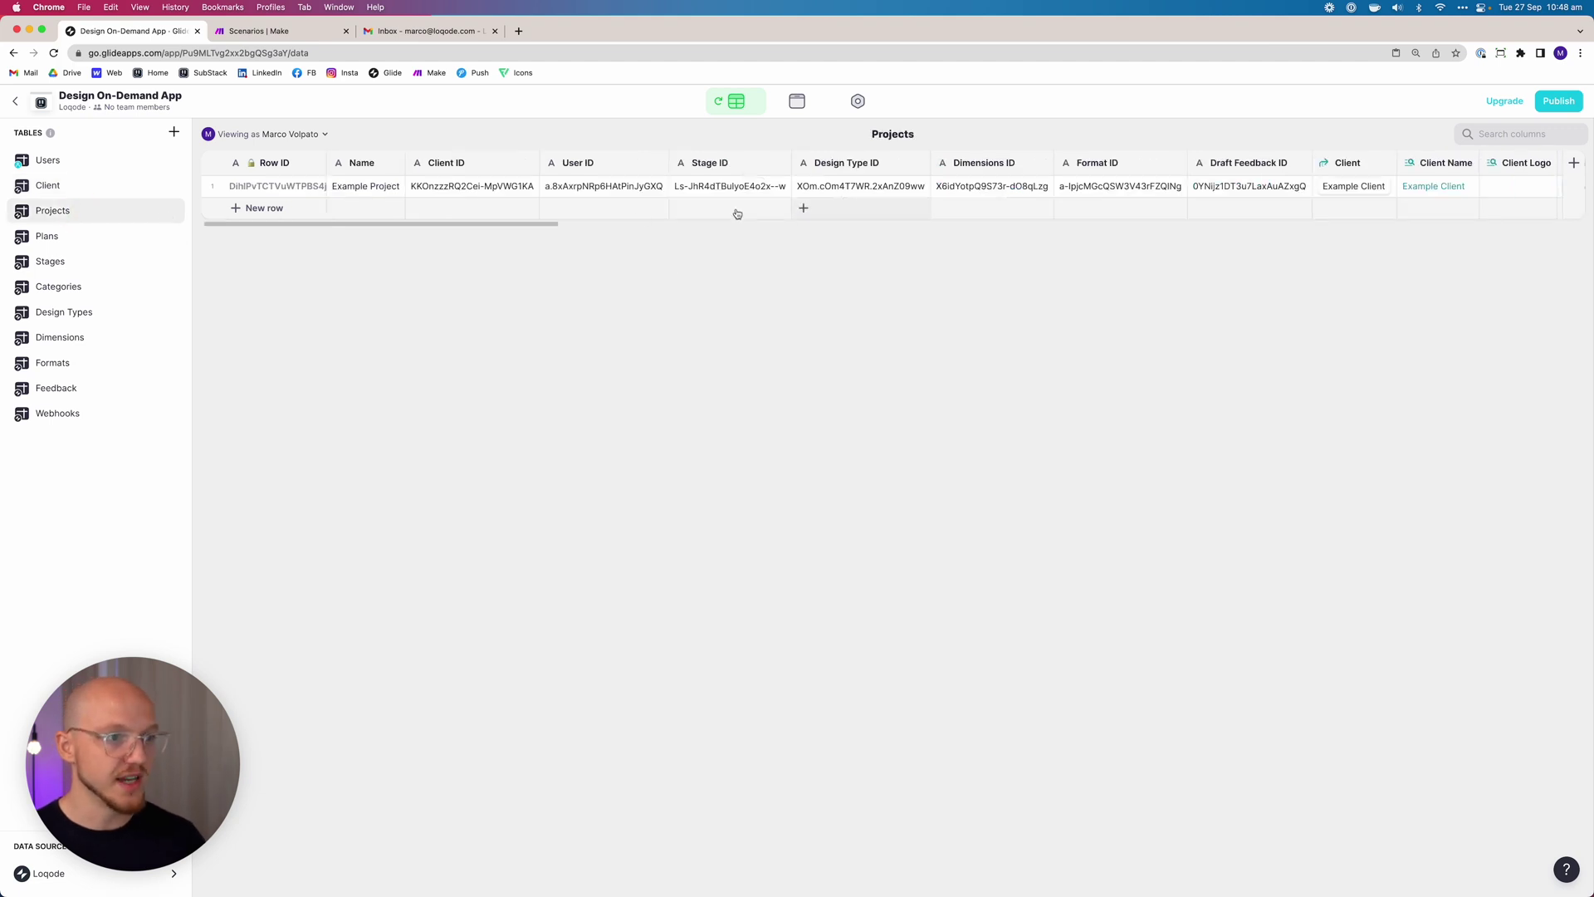
pyautogui.moveTo(523, 224); pyautogui.dragTo(849, 235)
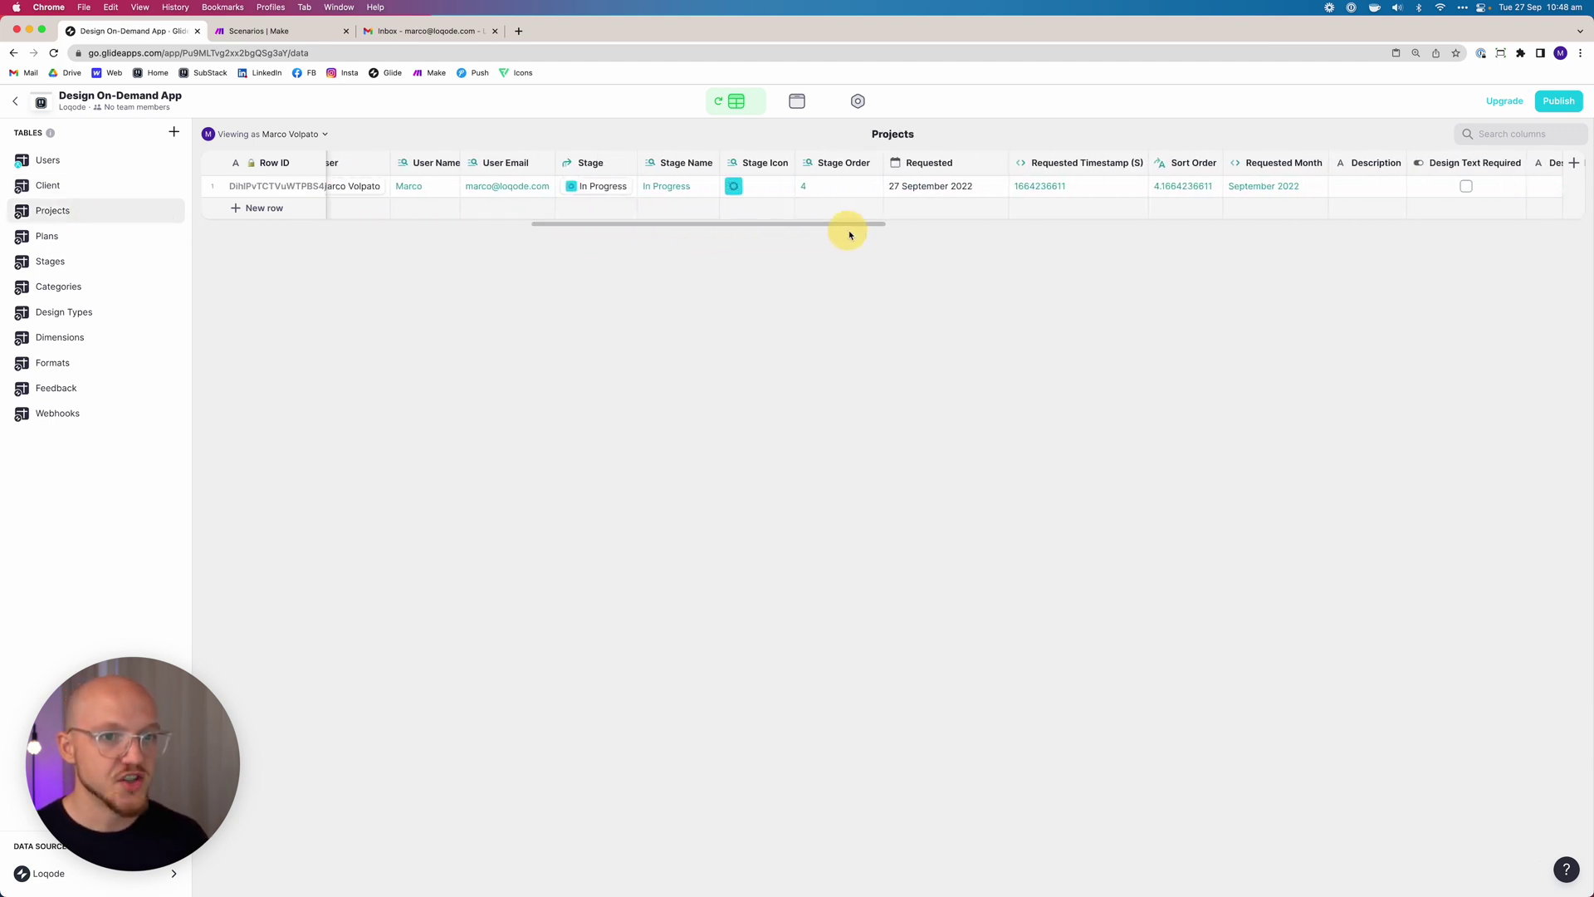
pyautogui.doubleClick(909, 188)
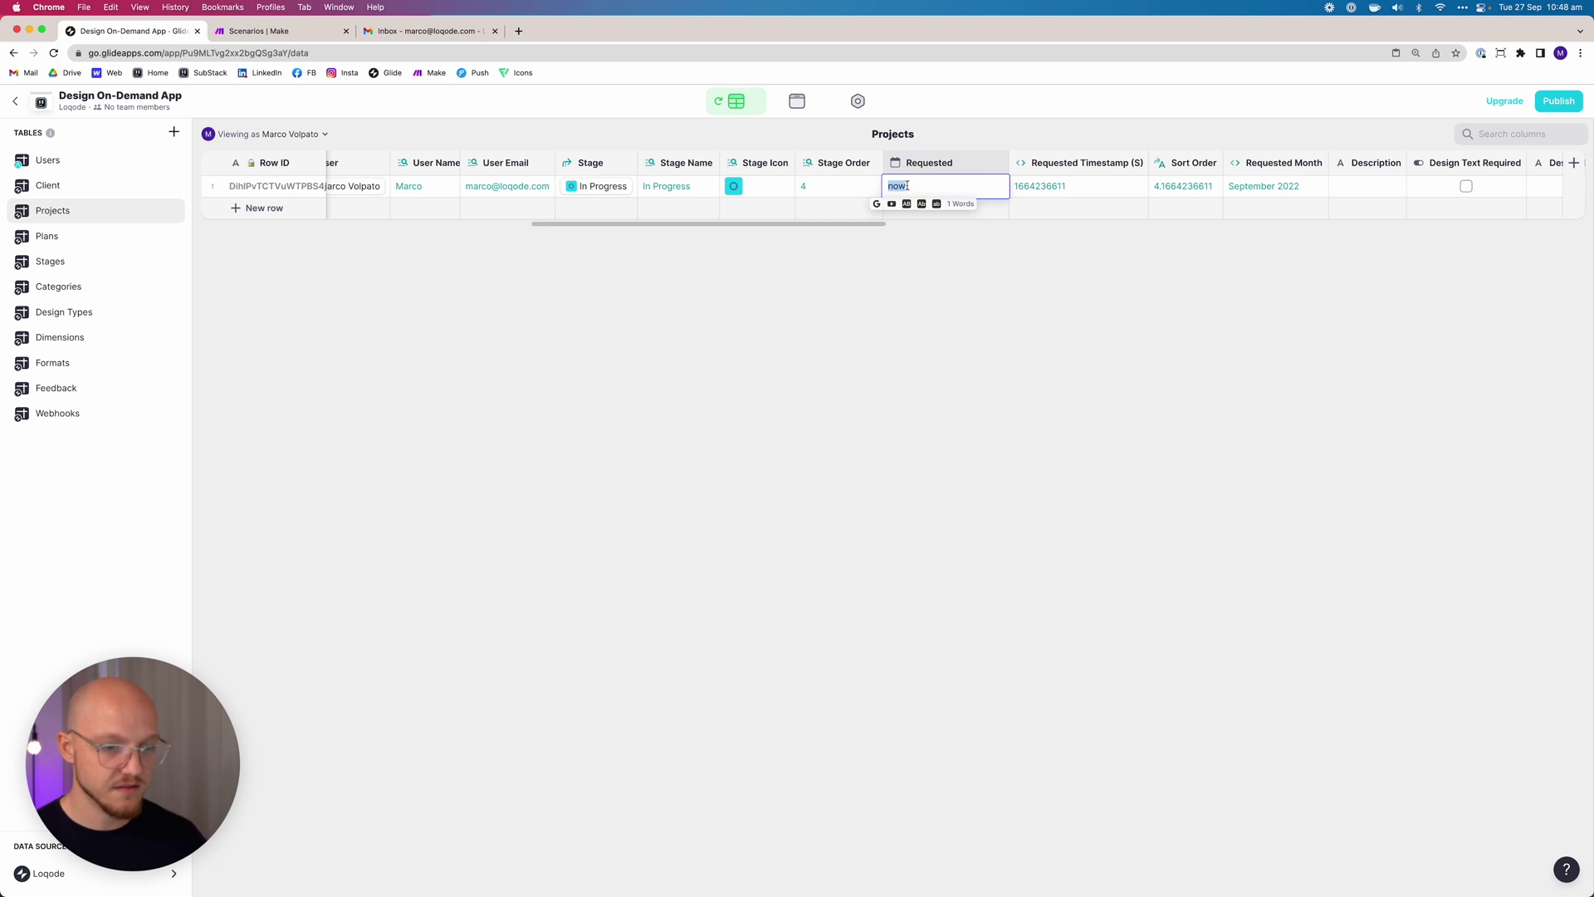
pyautogui.write('a month ago')
pyautogui.press('Return')
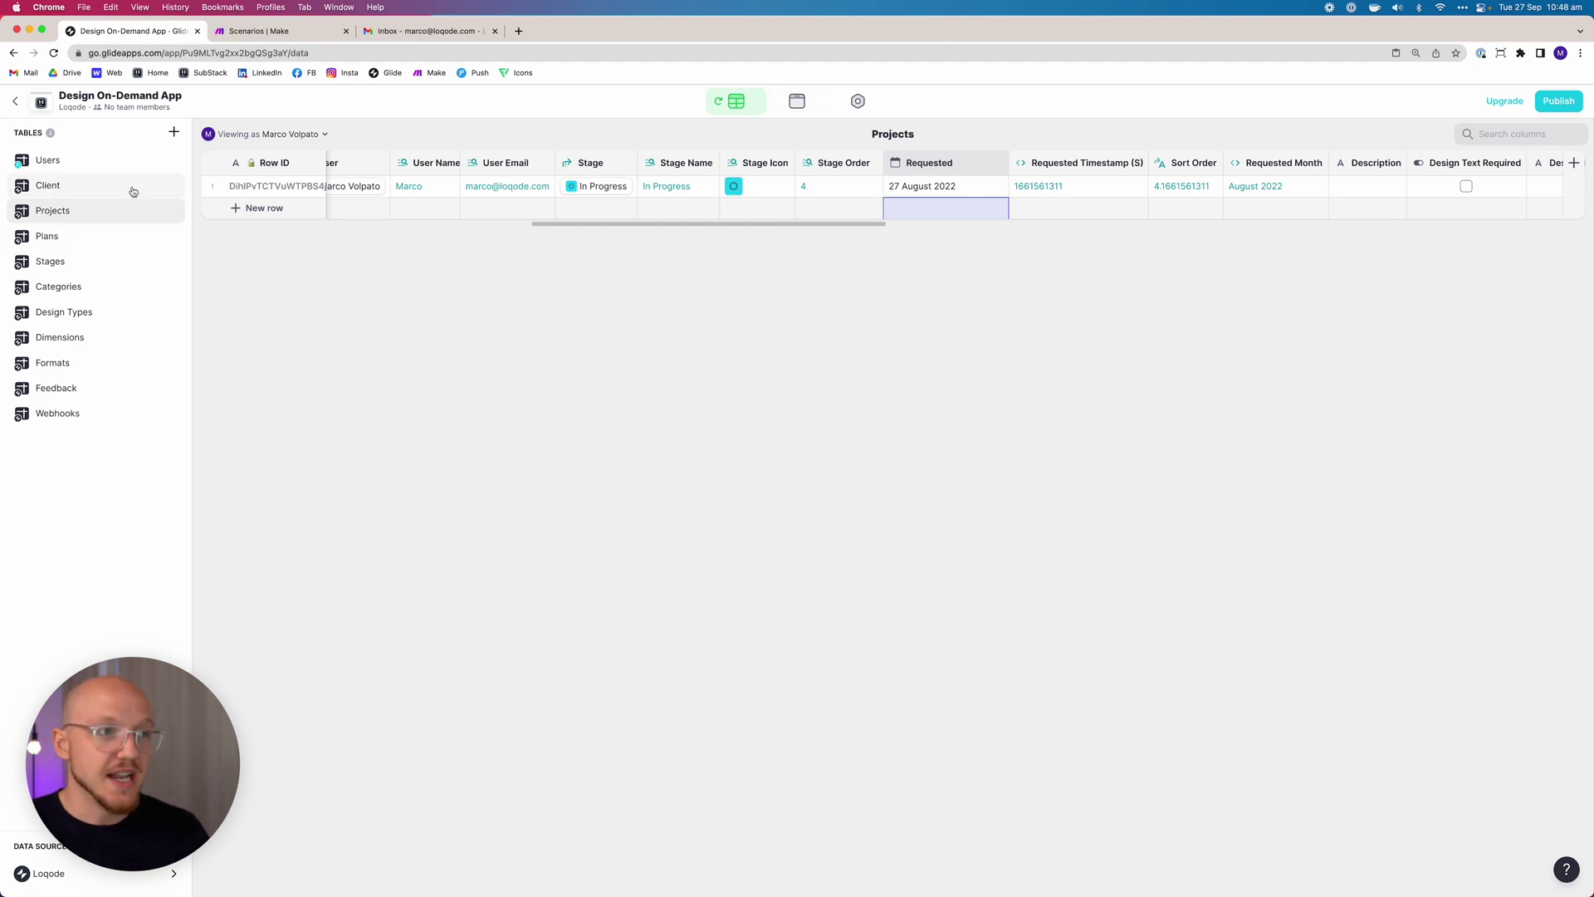
# Check in the Client table how the requested month, Requests (Made) and Requests (Left) respond to the changed project date.
pyautogui.click(80, 186)
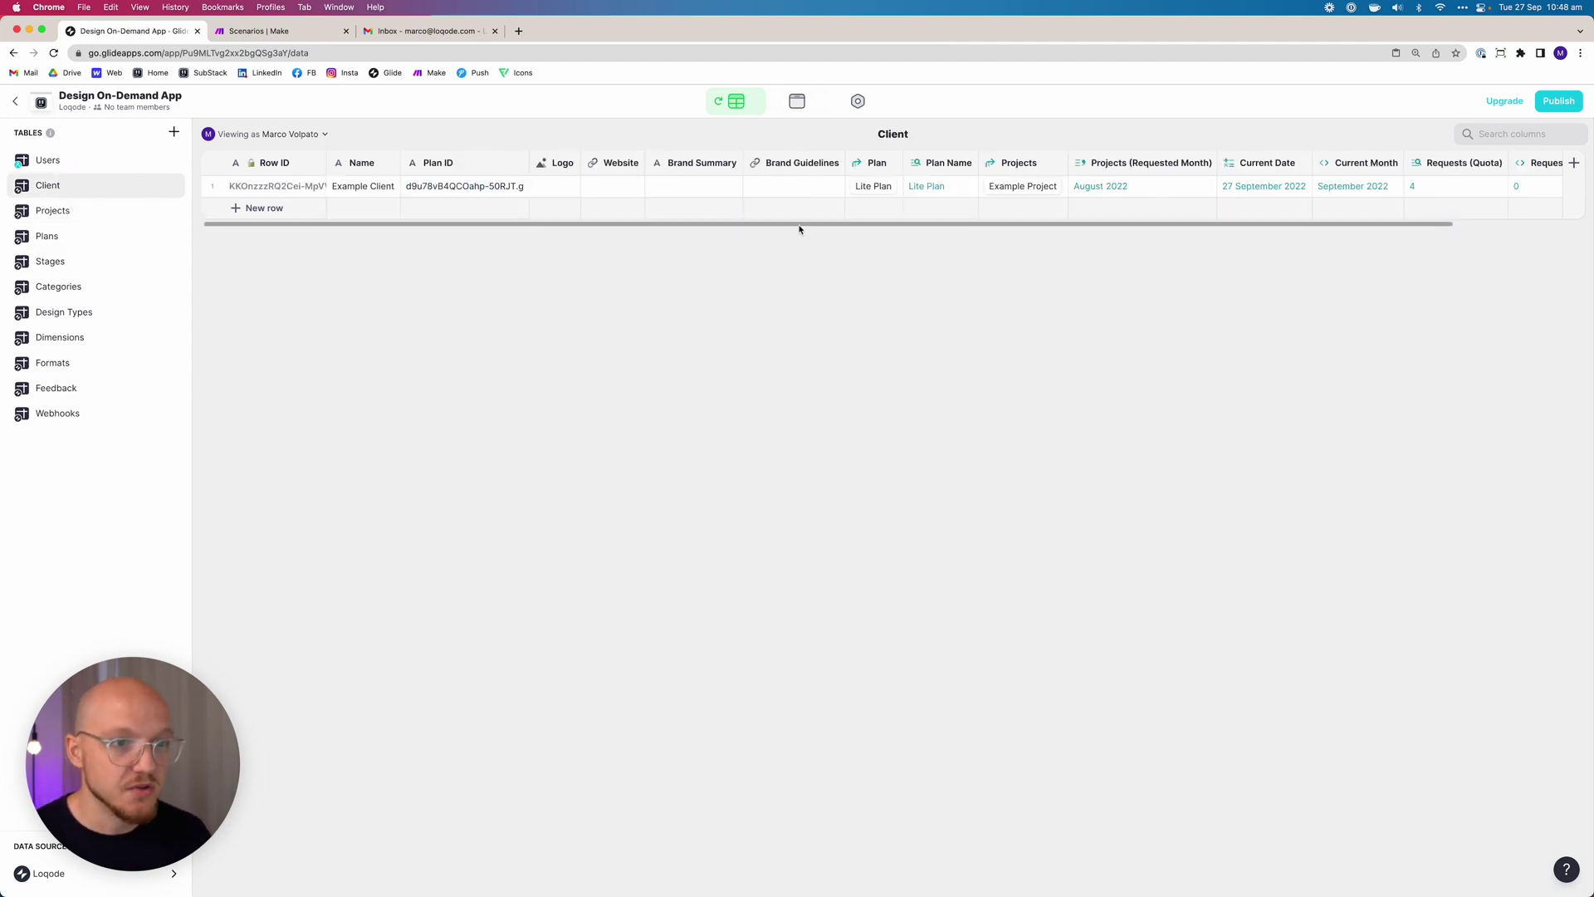
pyautogui.hscroll(3, 801, 228)
pyautogui.click(951, 186)
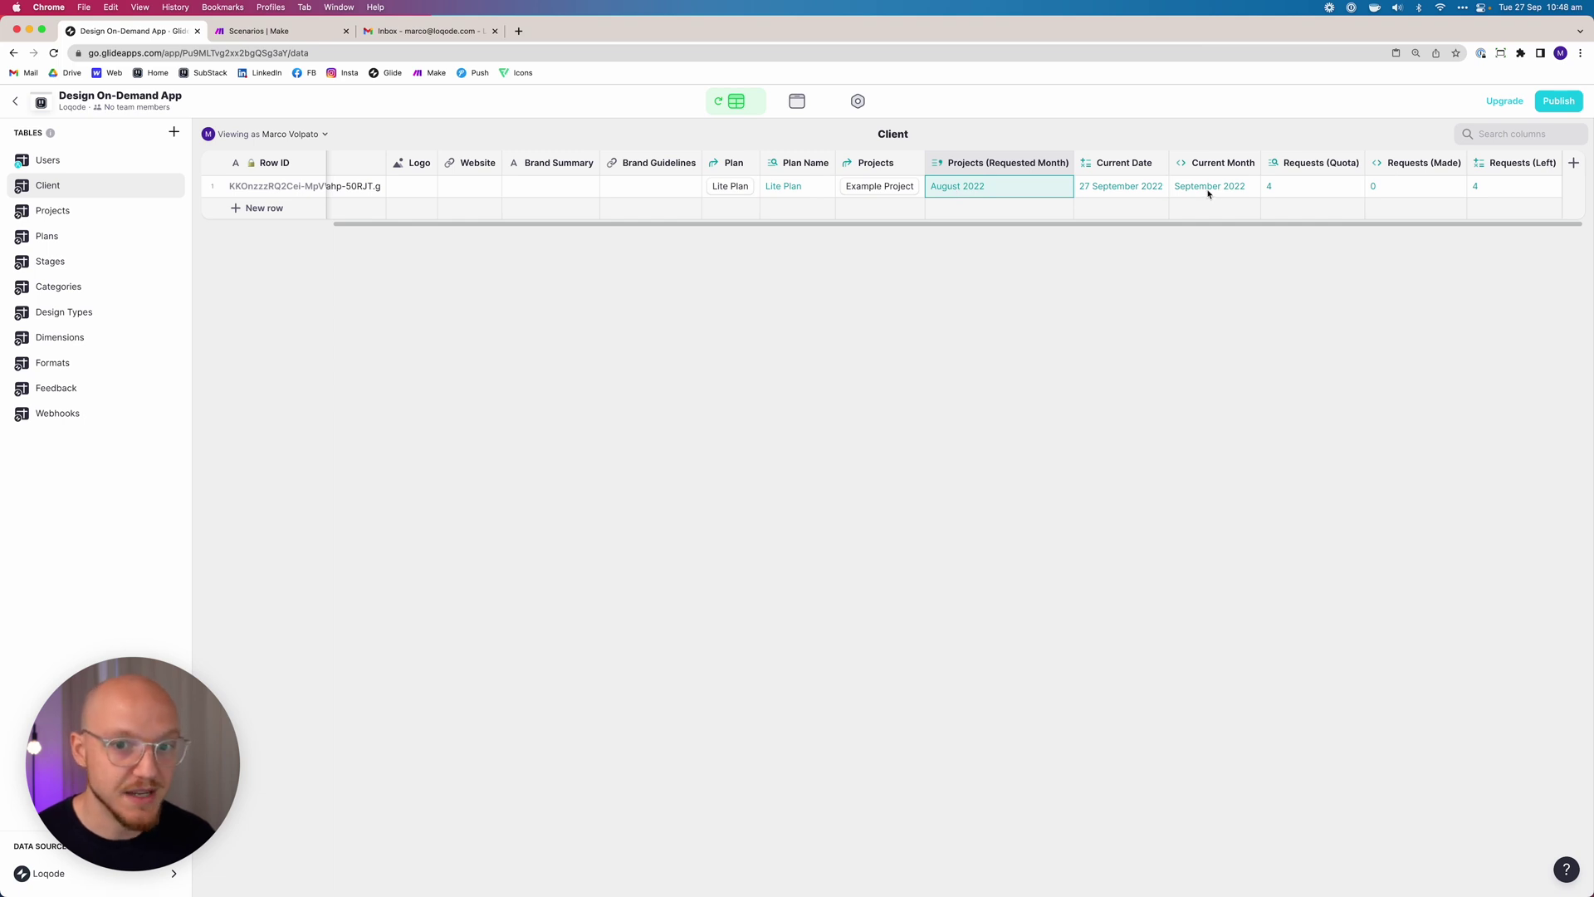
pyautogui.click(1385, 188)
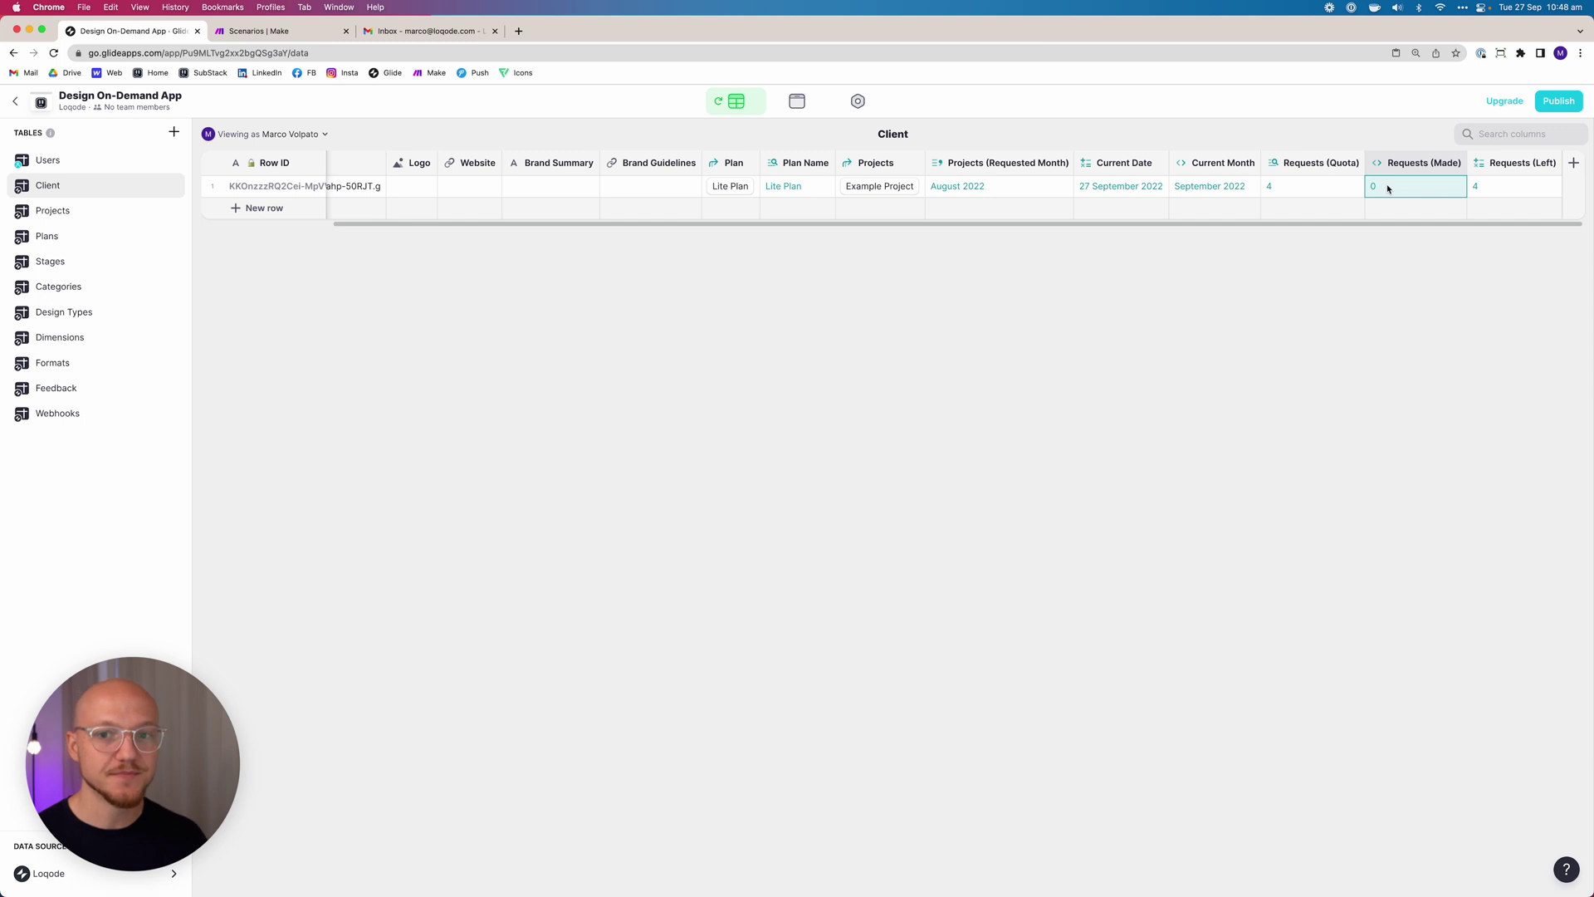
pyautogui.click(1506, 188)
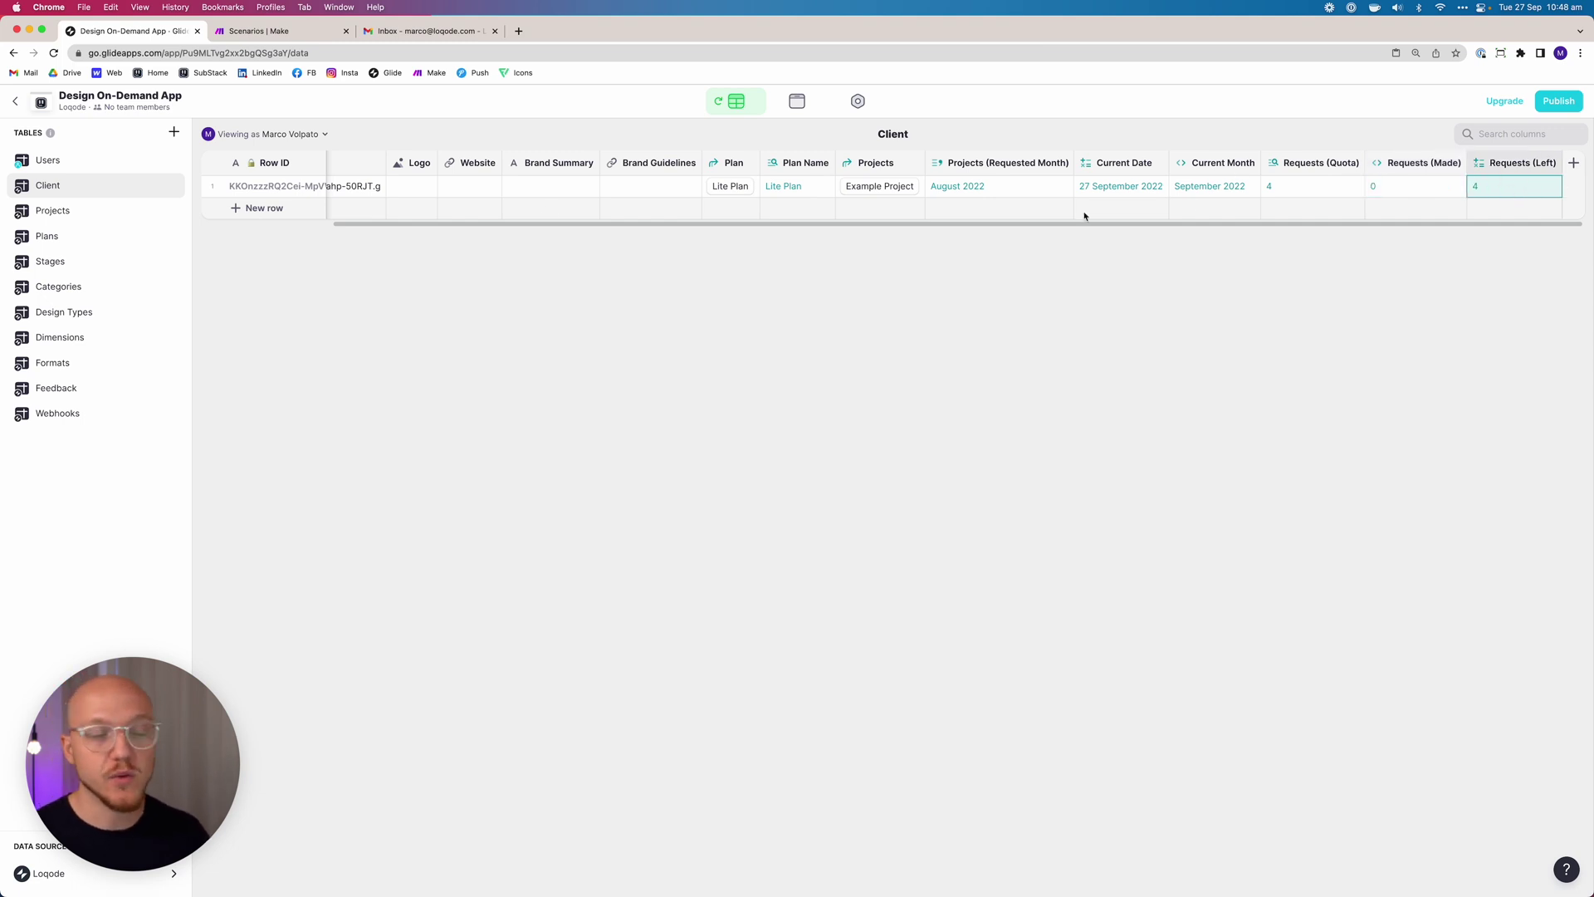
# Set the Requested date of Example Project in the Projects table to "now".
pyautogui.click(65, 209)
pyautogui.hscroll(10, 830, 199)
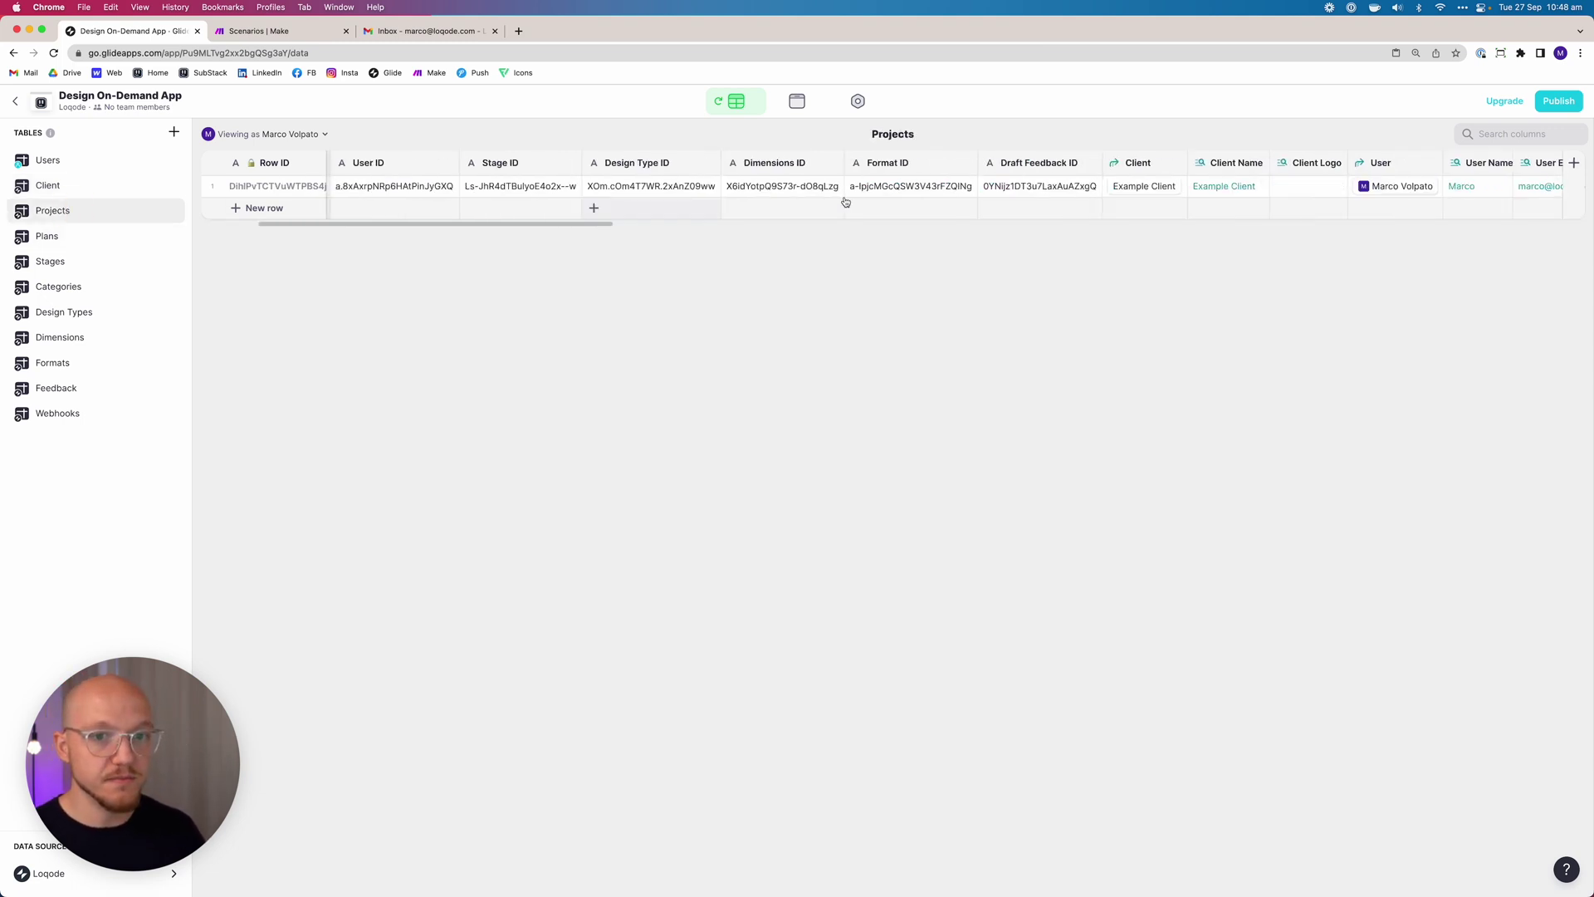
pyautogui.hscroll(5, 845, 201)
pyautogui.click(1262, 185)
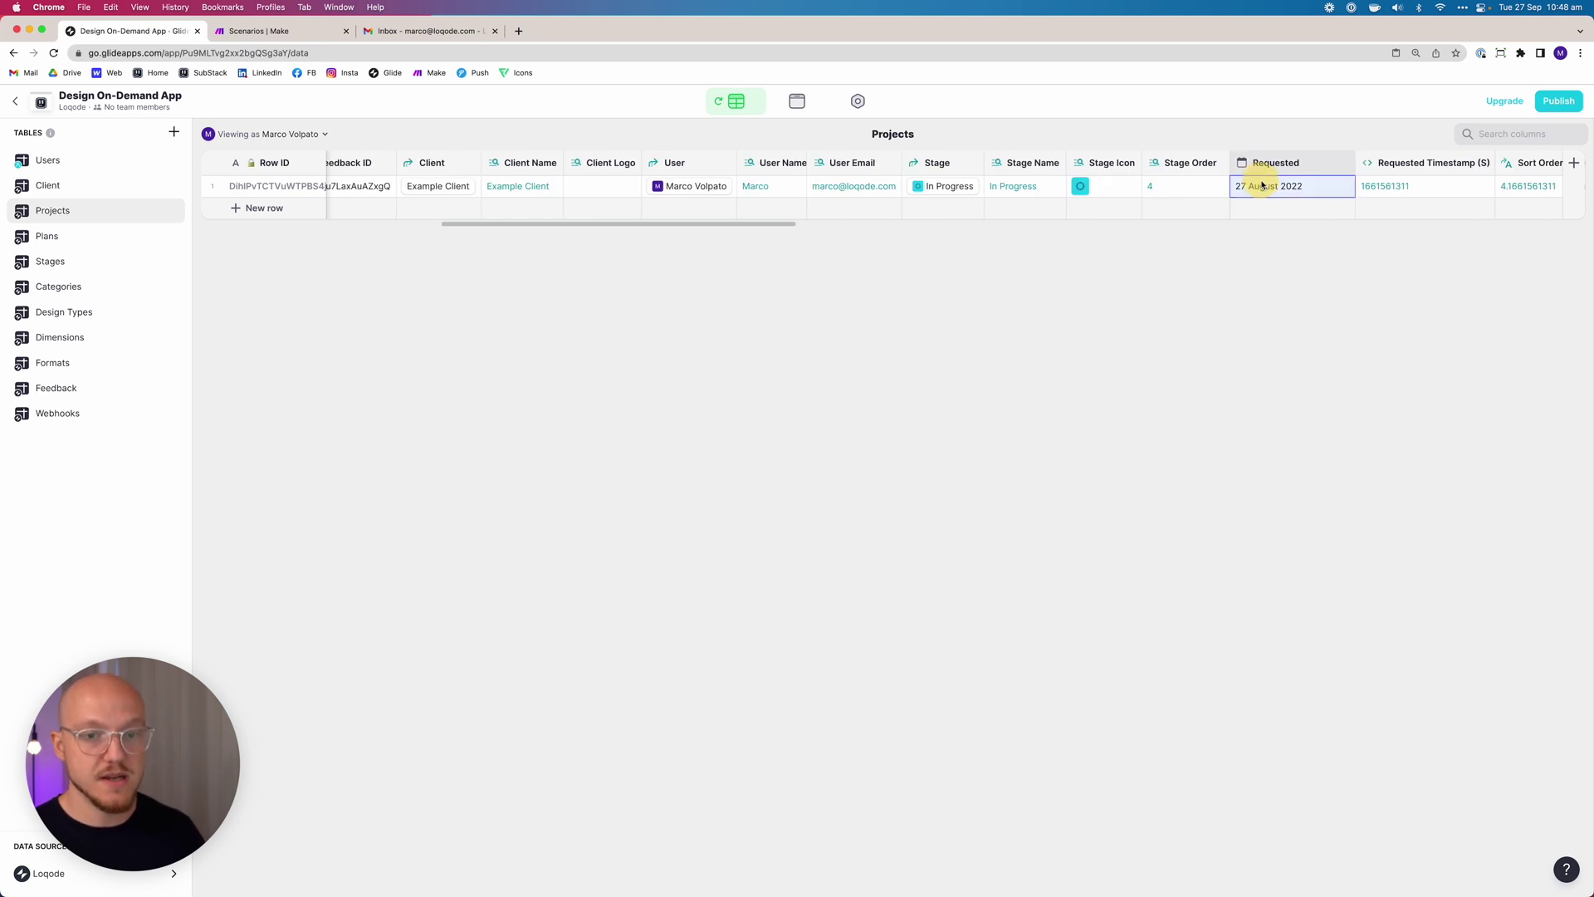
pyautogui.write('noew')
pyautogui.press('Return')
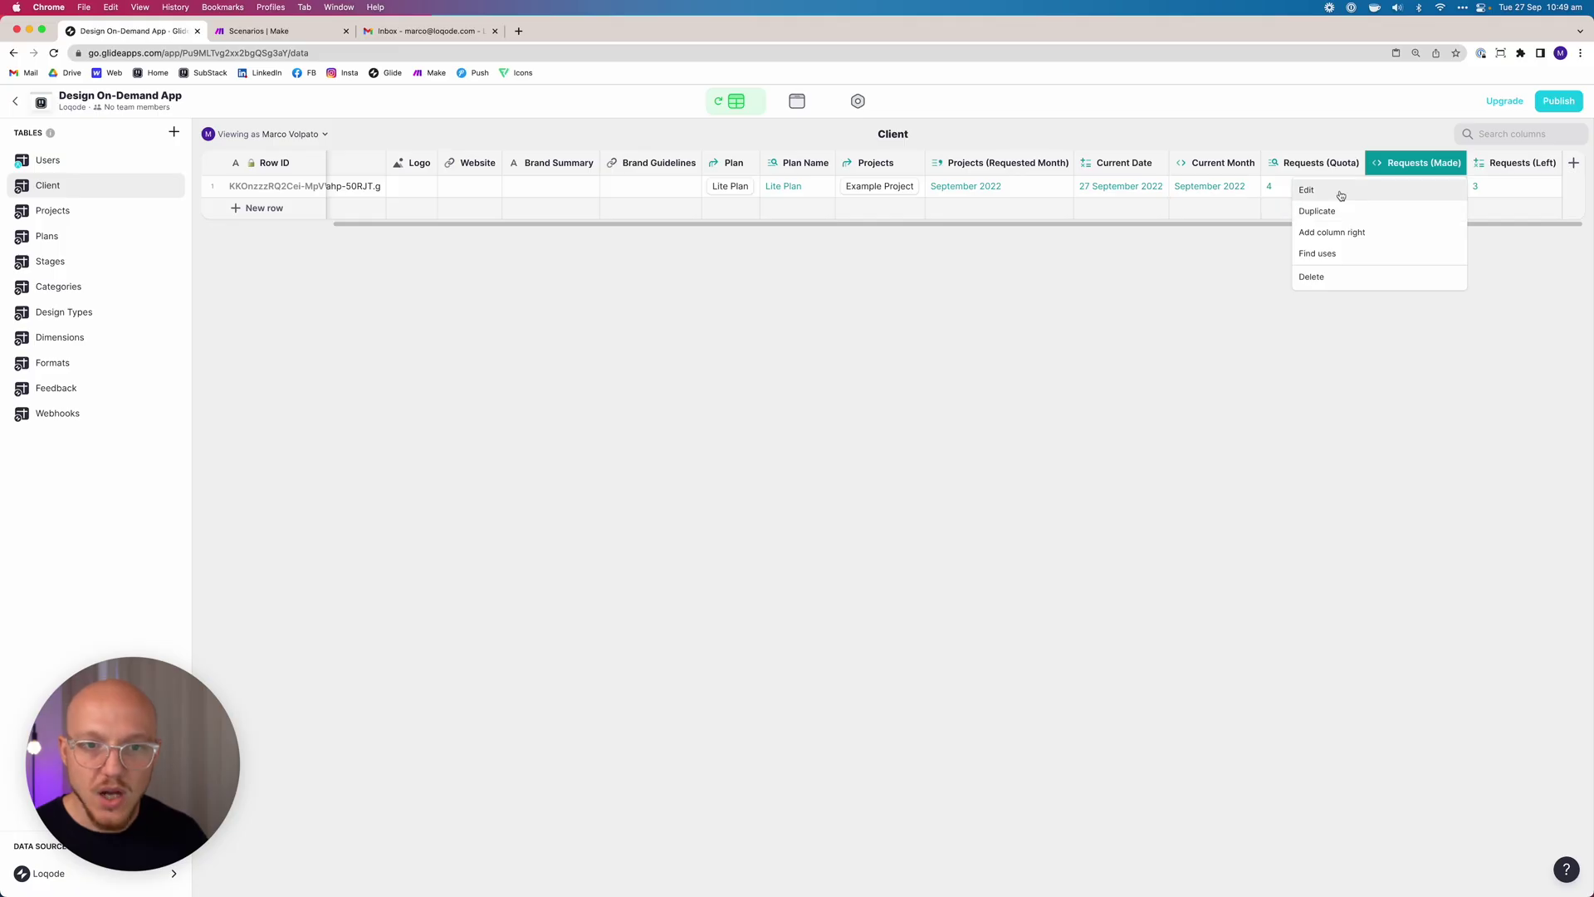
# Review the JavaScript code and the p1 and p2 inputs of the Client table's Requests (Made) column, then close its settings.
pyautogui.click(1337, 191)
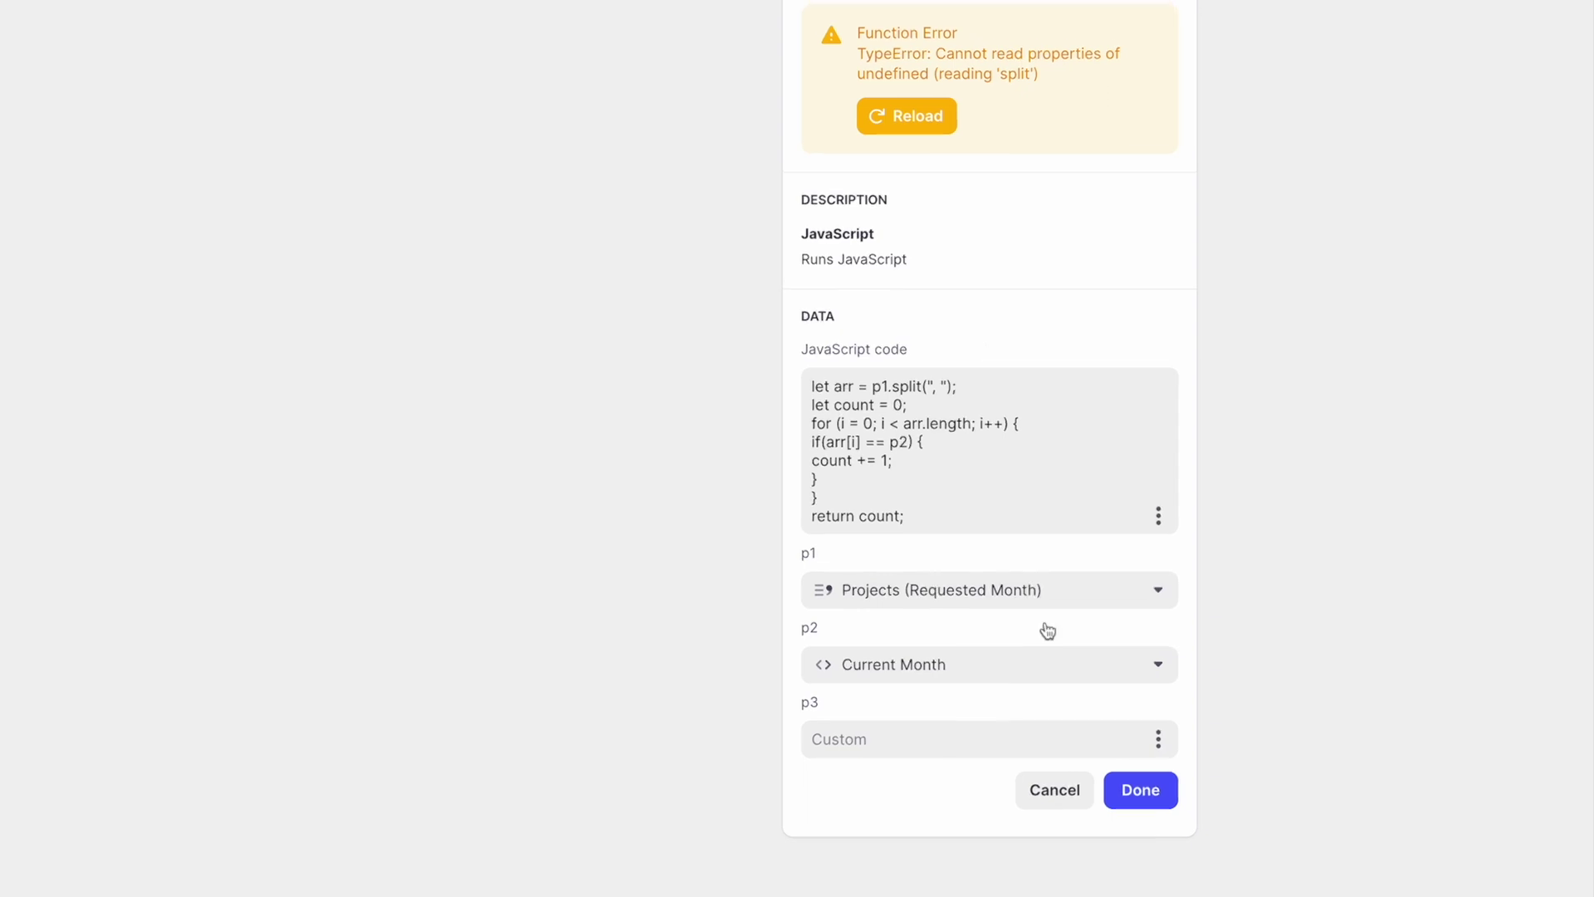
pyautogui.click(1137, 790)
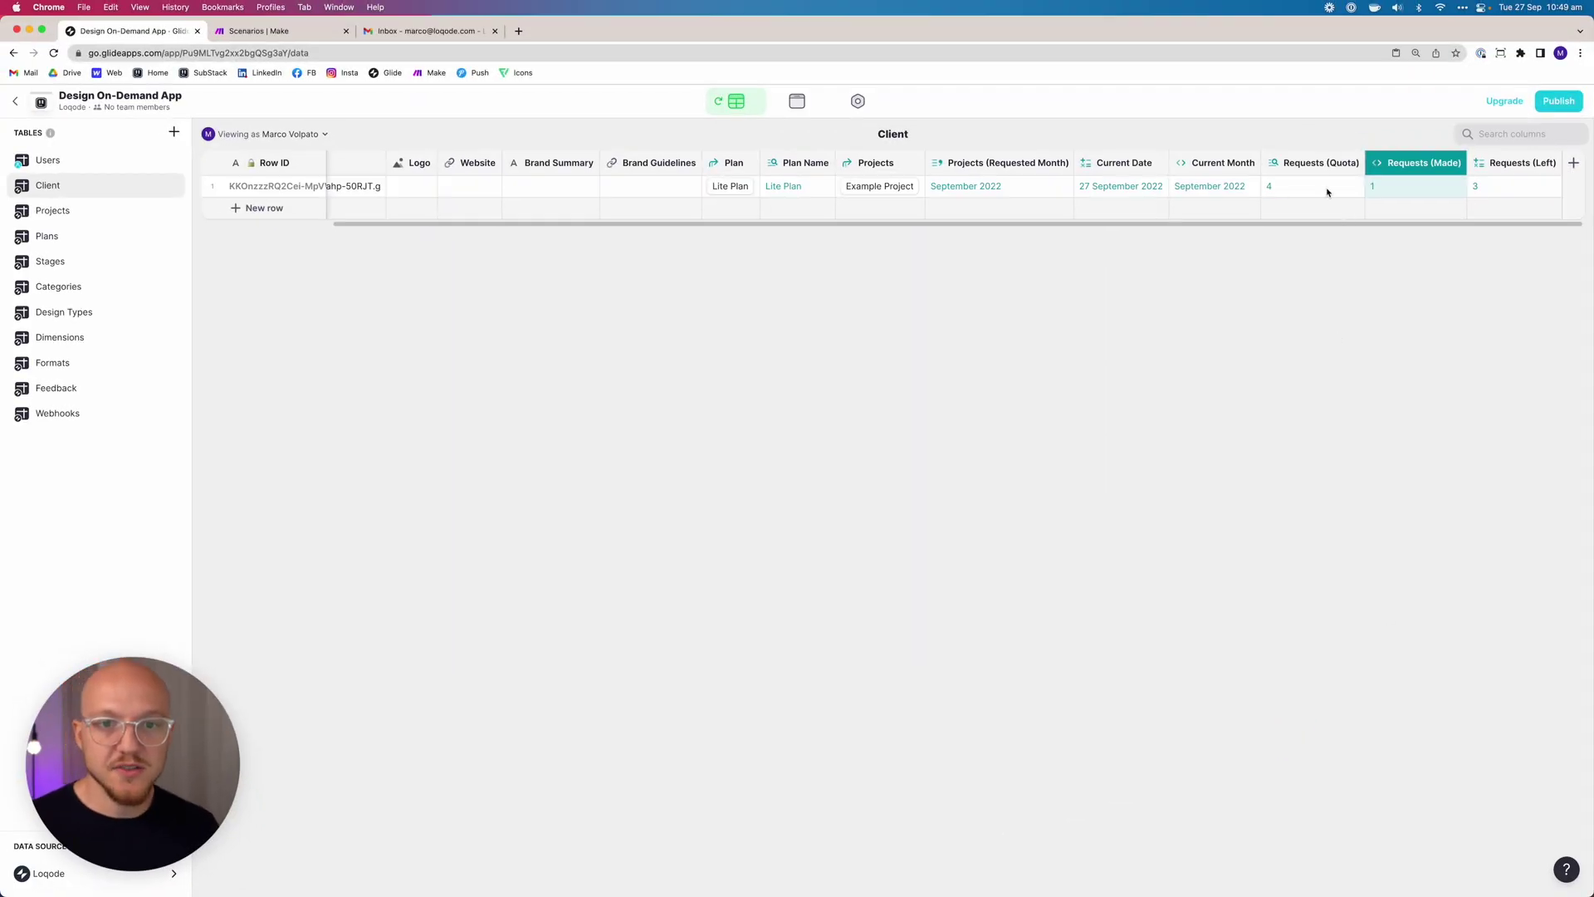
pyautogui.click(1327, 192)
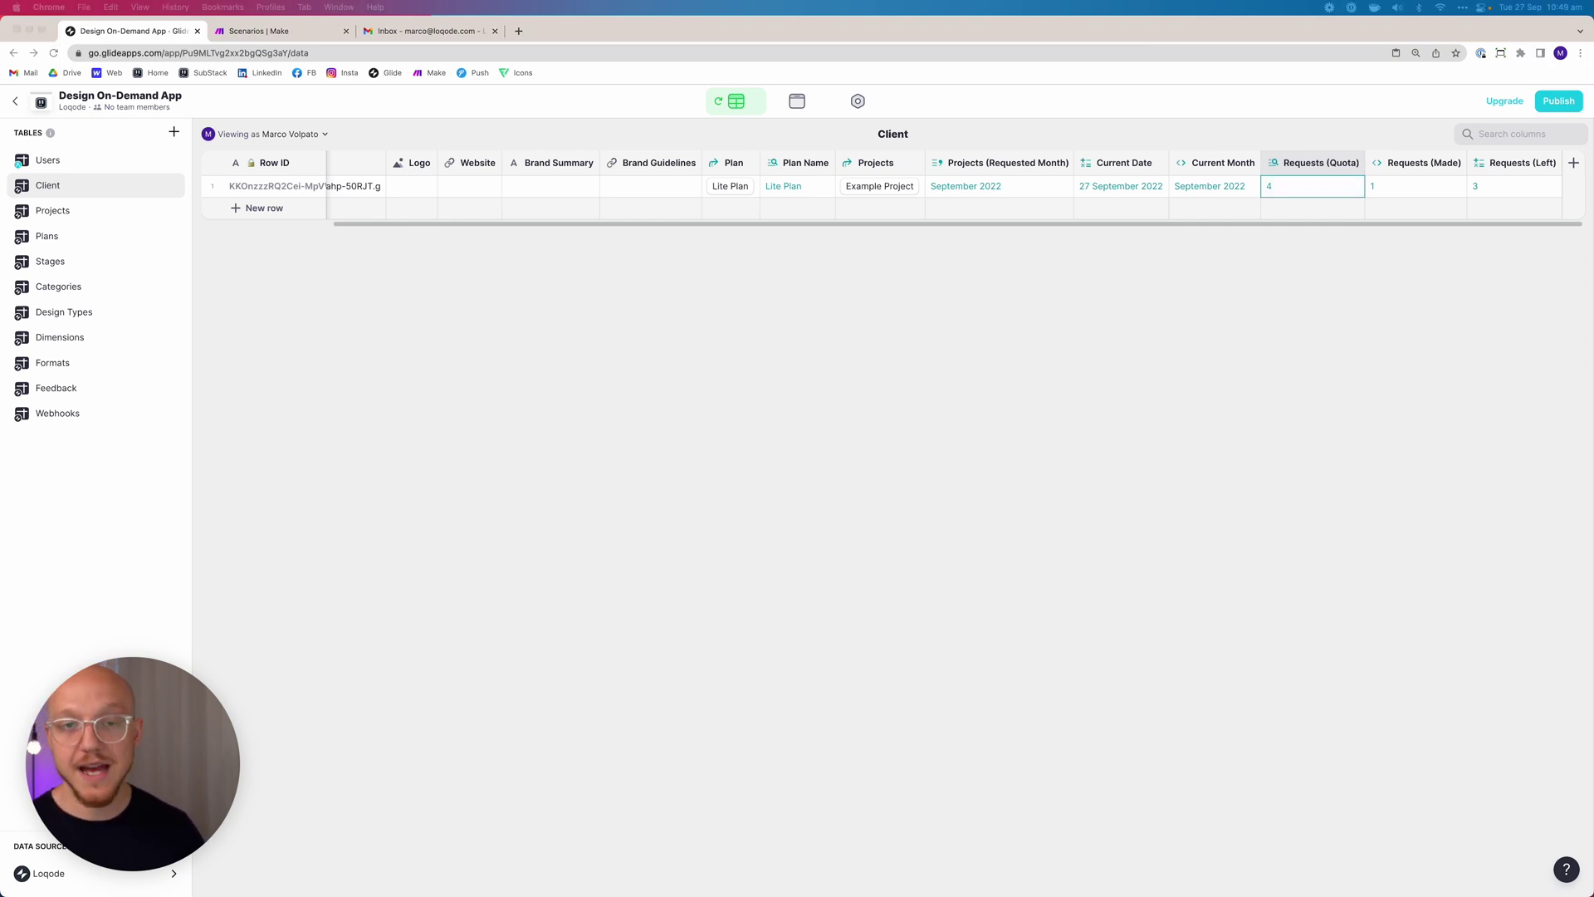
# Add a Rollup column named "Total Requests (Completed)" to the end of the Client table.
pyautogui.click(1313, 391)
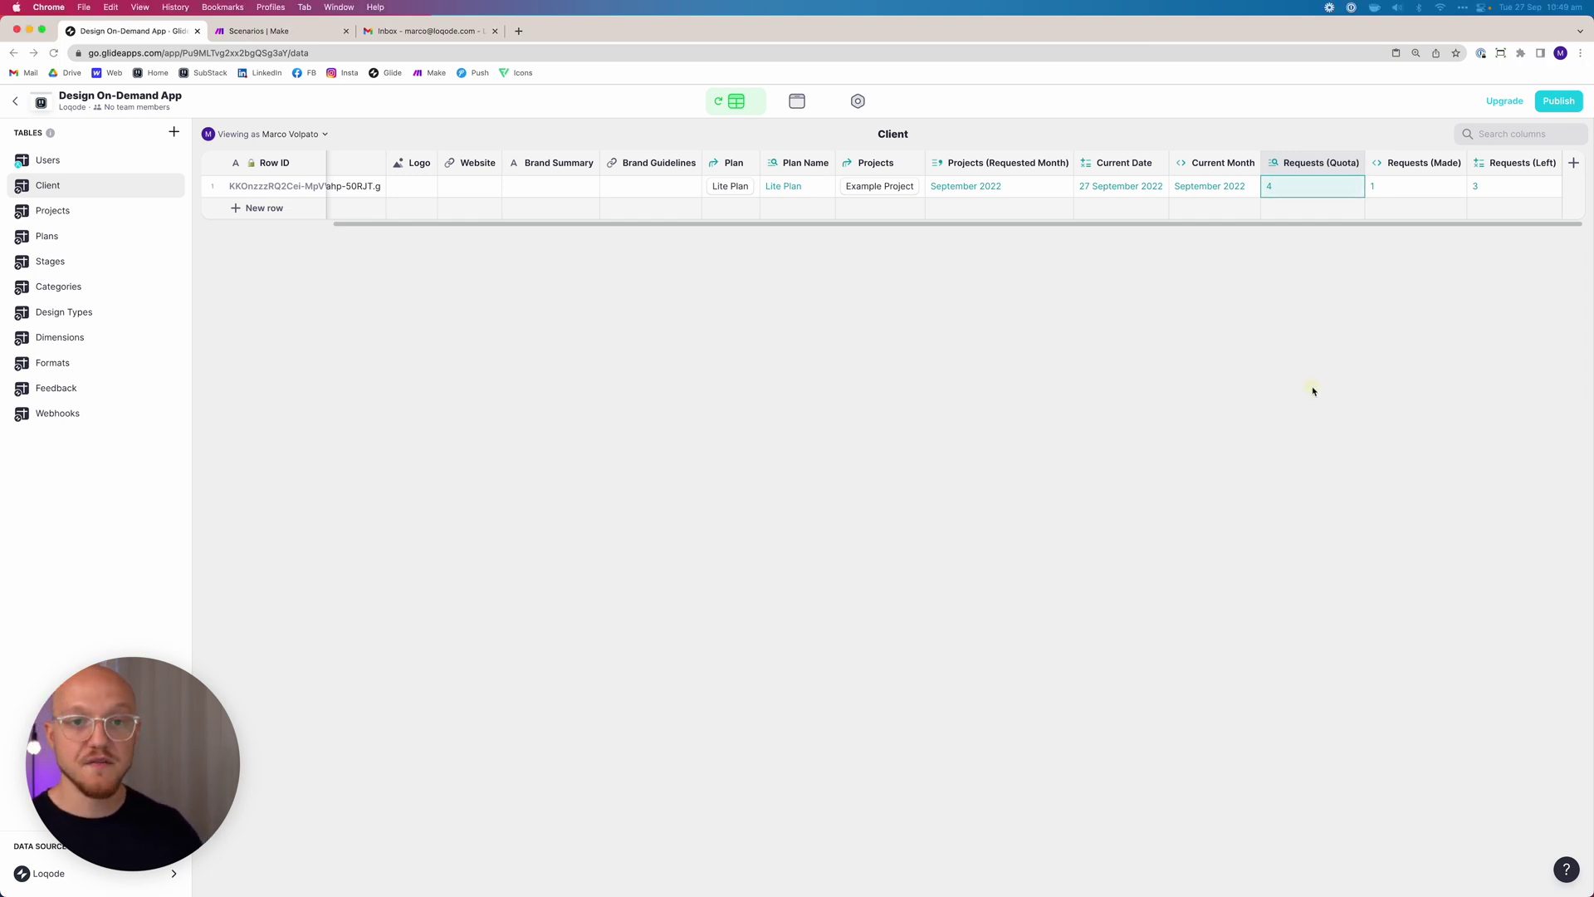
pyautogui.click(1575, 163)
pyautogui.write('Total')
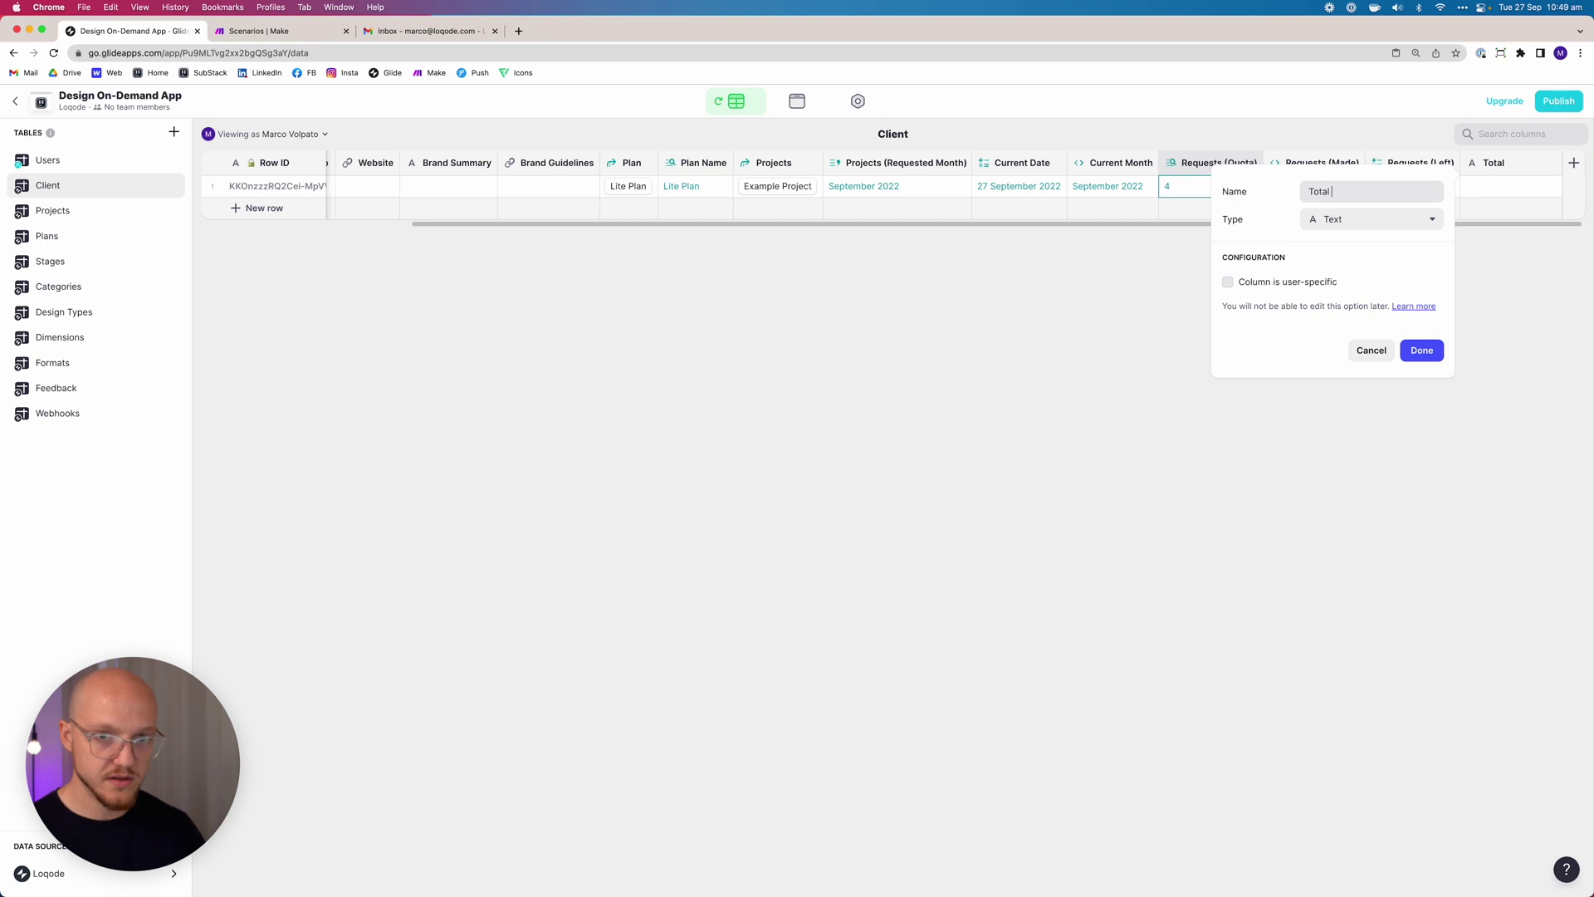
pyautogui.write(' Requests')
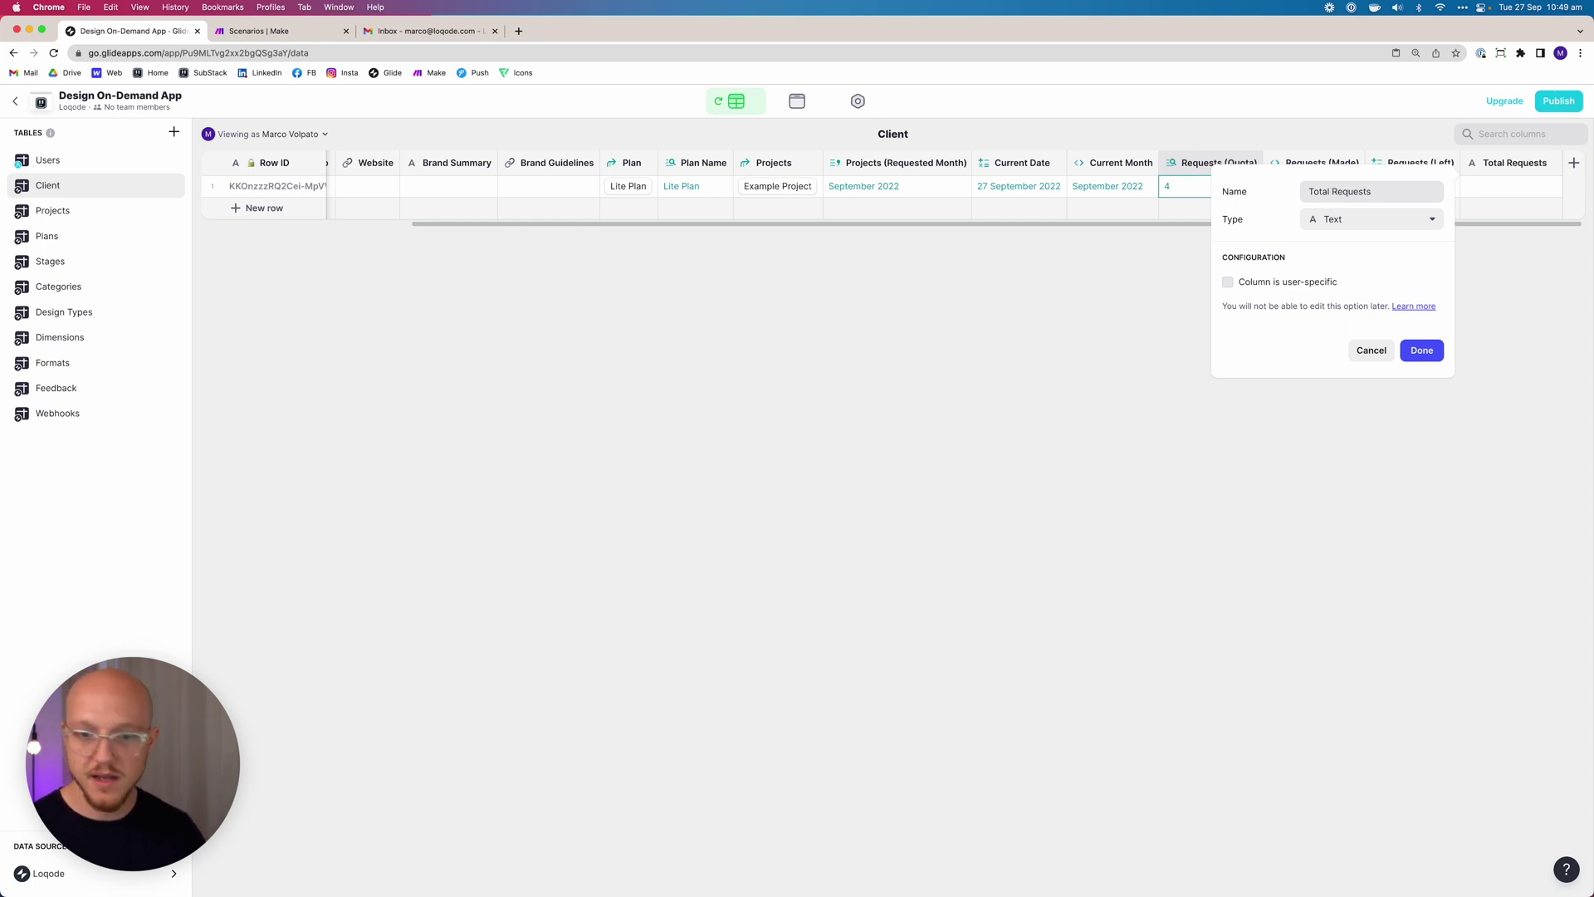
pyautogui.write(' (Comp')
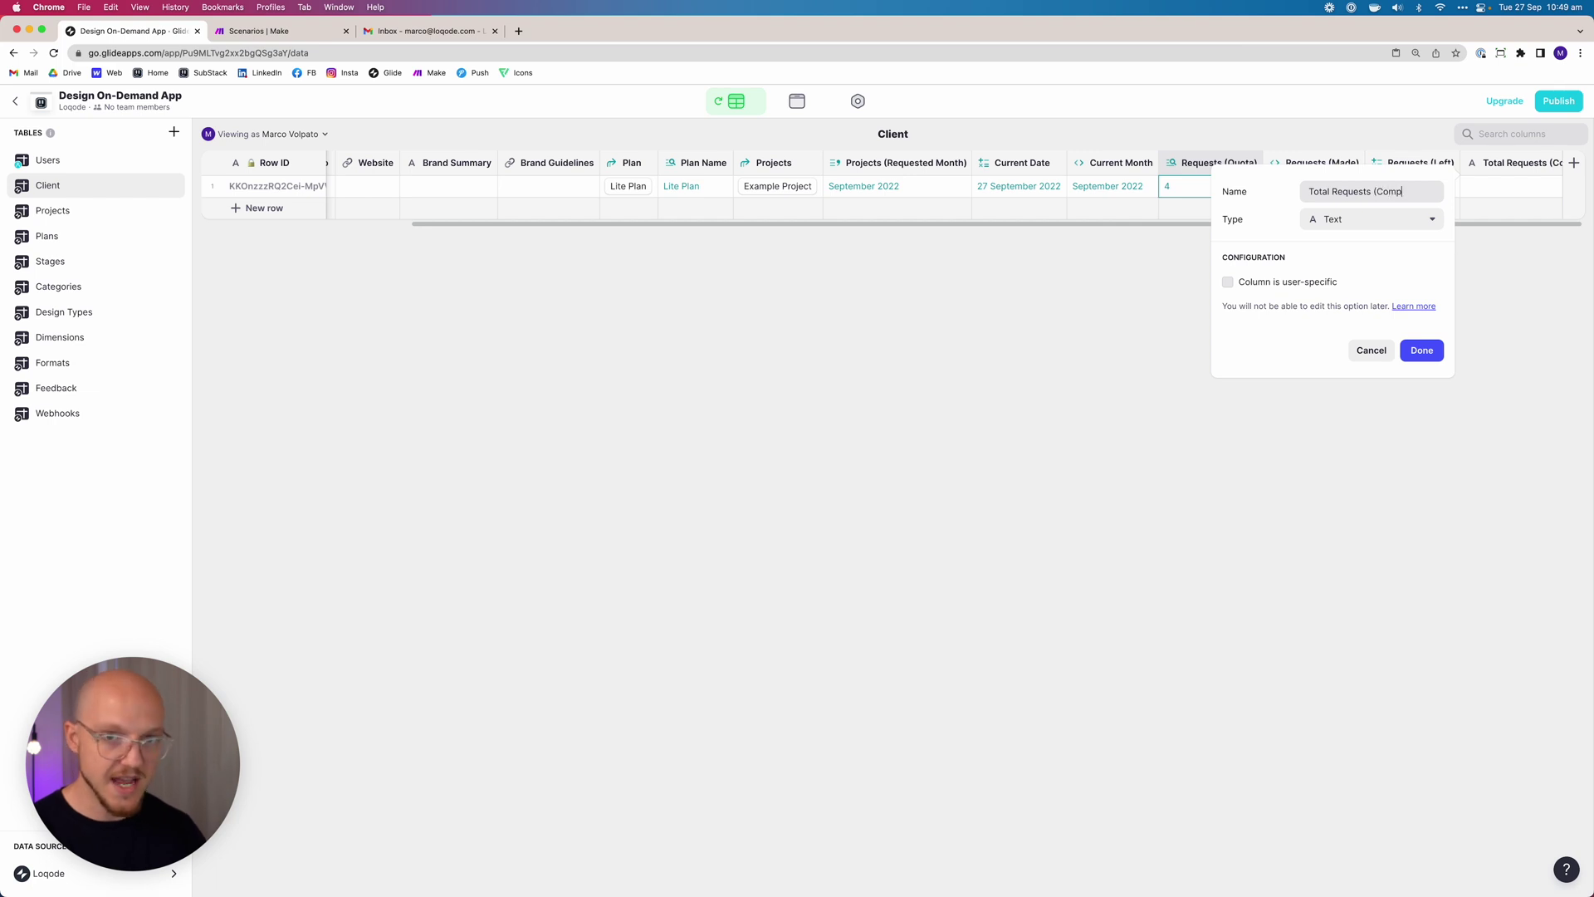
pyautogui.write('leted')
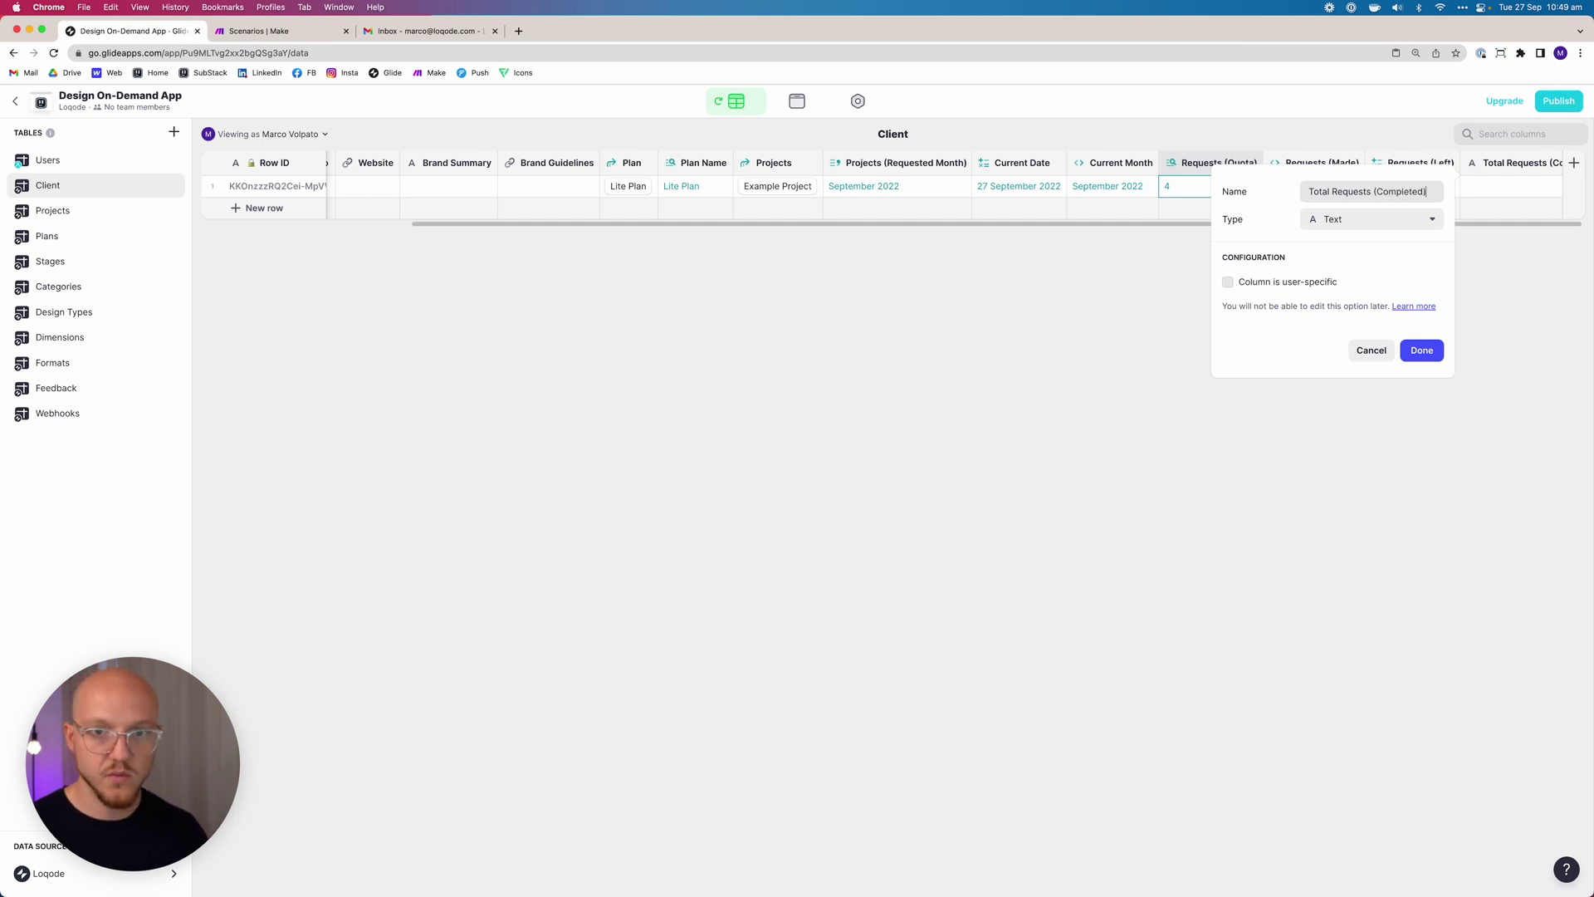
pyautogui.click(1352, 223)
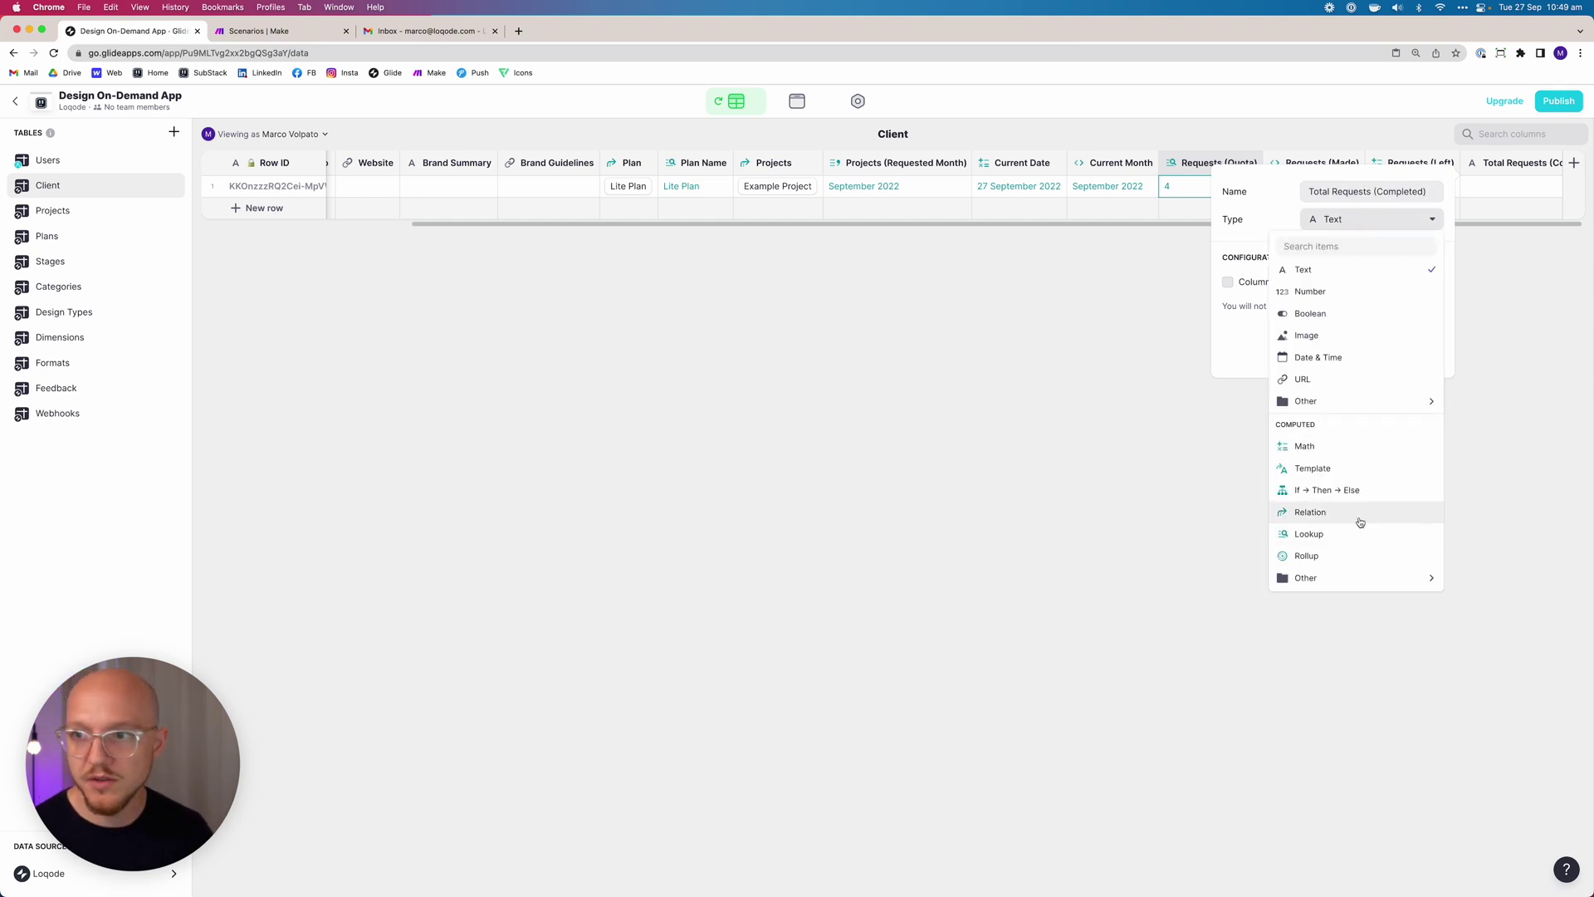
pyautogui.click(1347, 554)
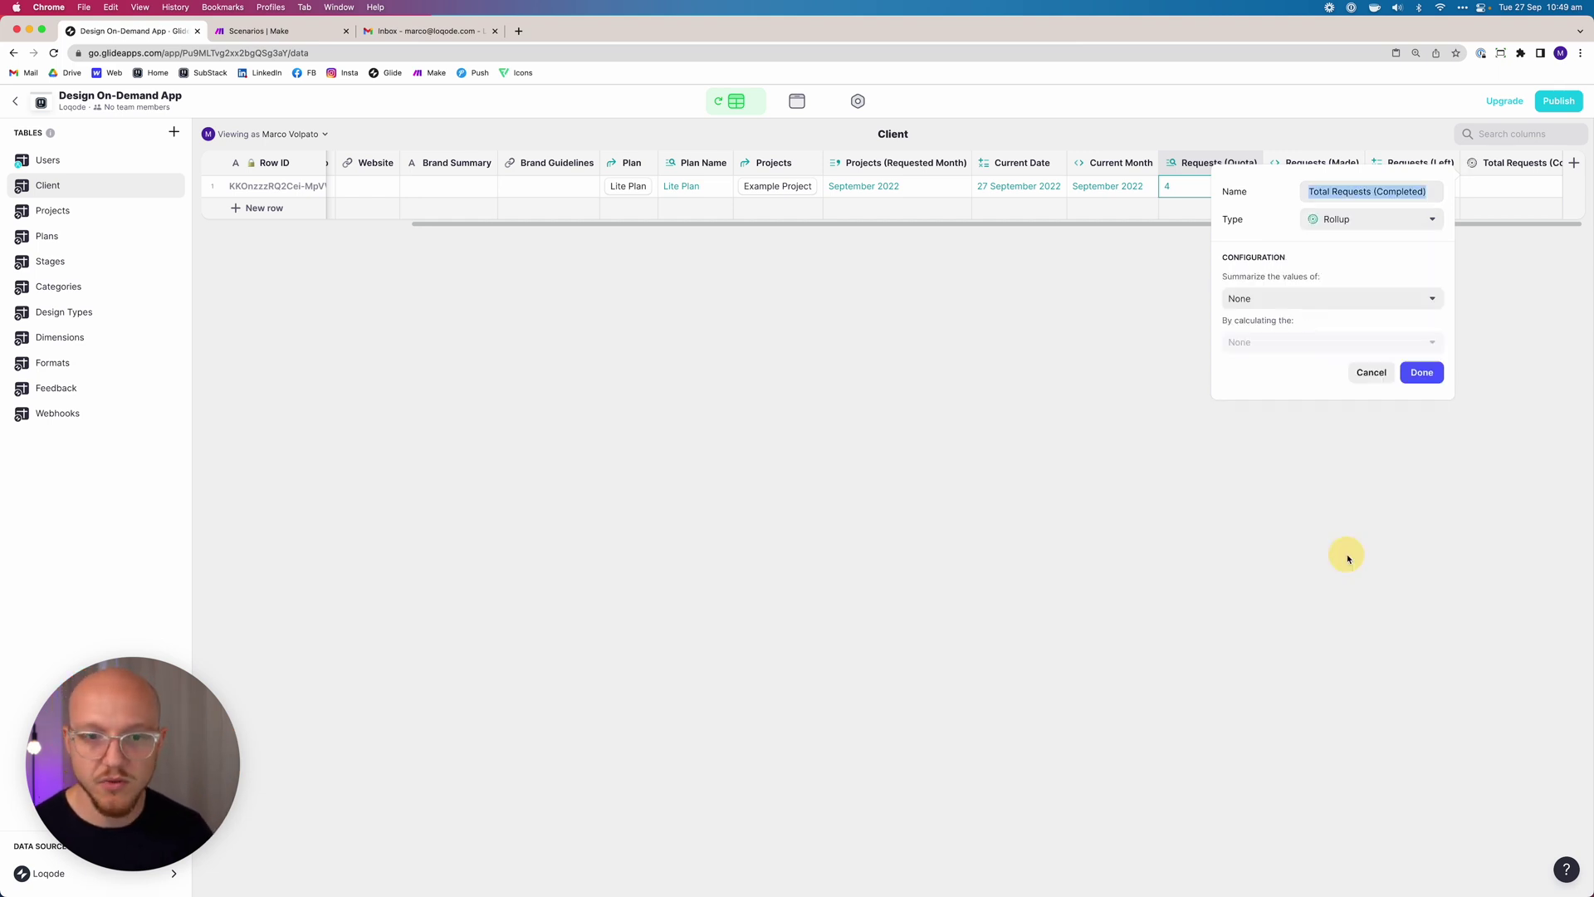
# Configure the Total Requests (Completed) rollup to count the Final values through the Projects relation with precision 1, and save the column.
pyautogui.click(1324, 297)
pyautogui.moveTo(1276, 352)
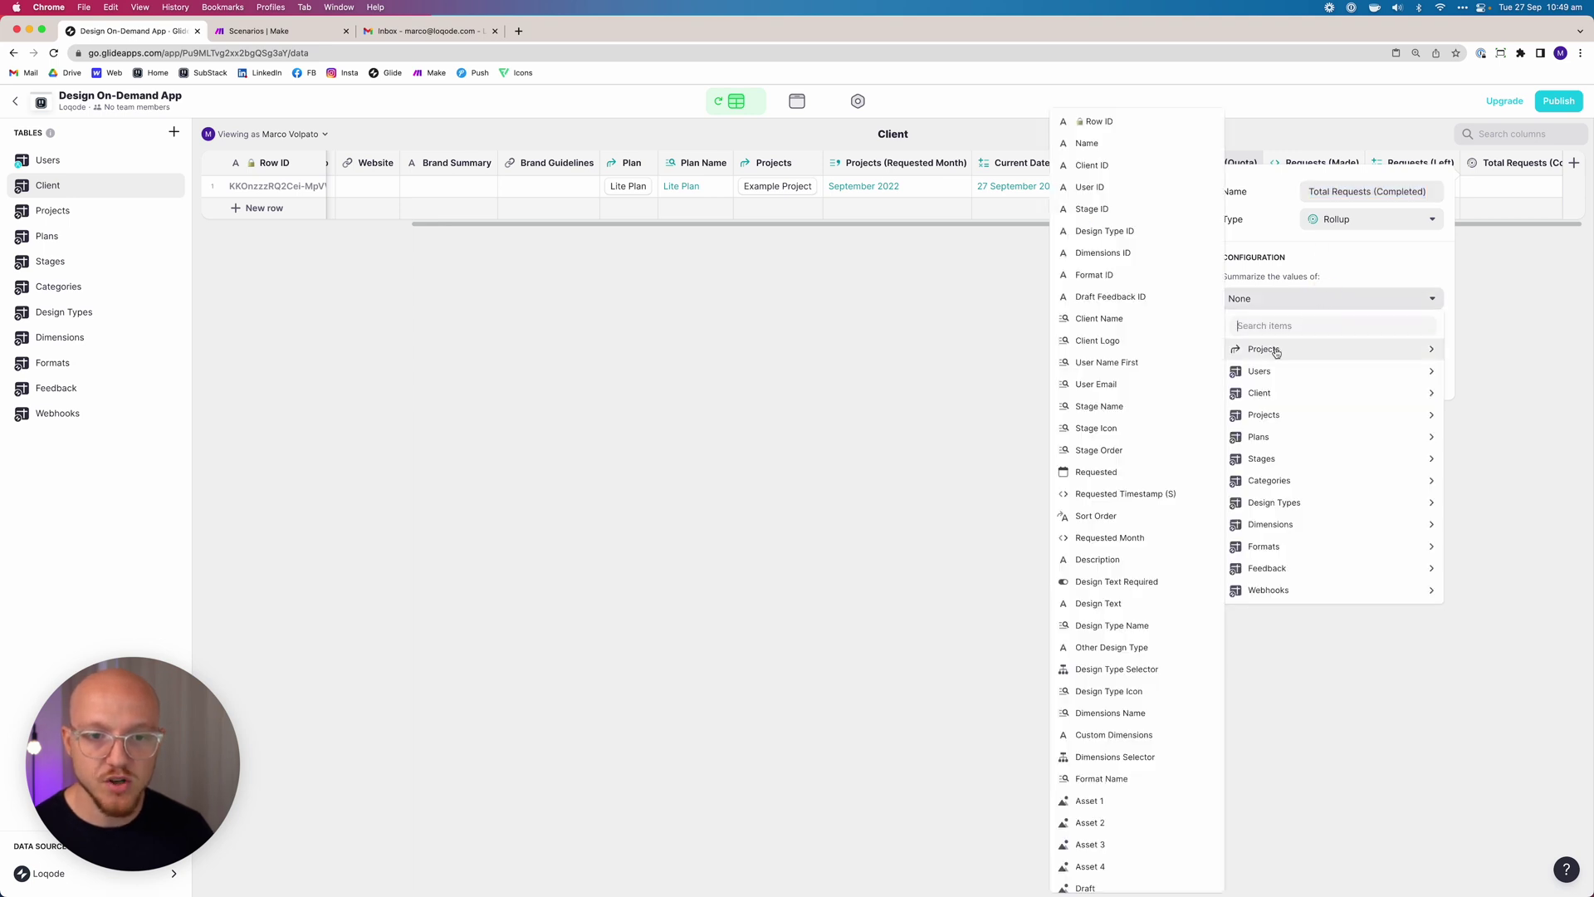
pyautogui.scroll(-5, 1153, 529)
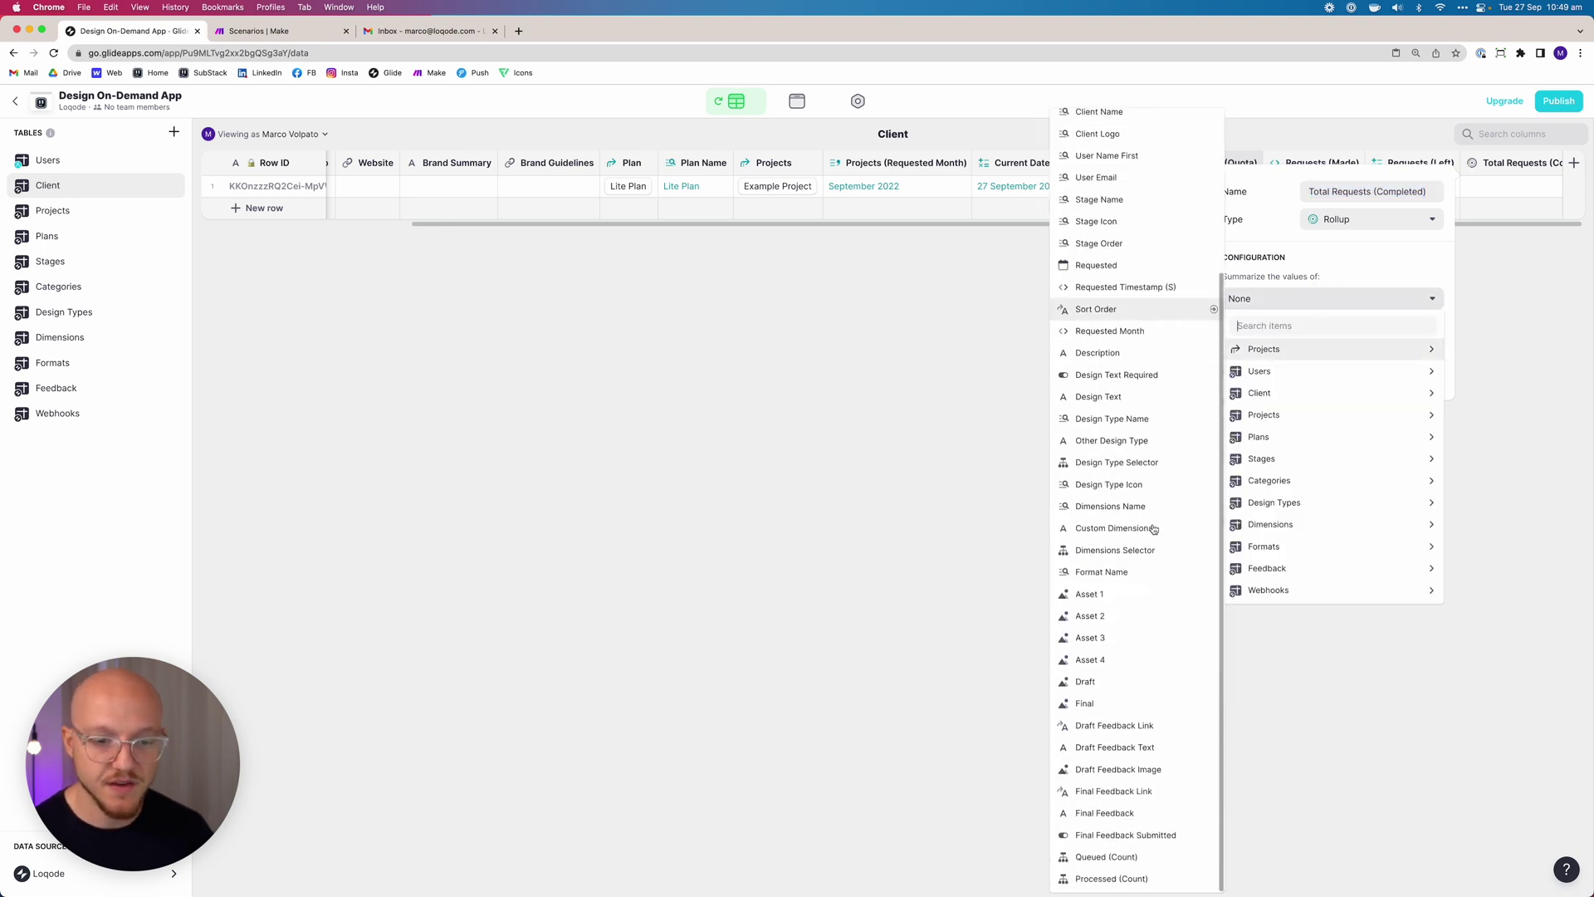
pyautogui.click(1113, 703)
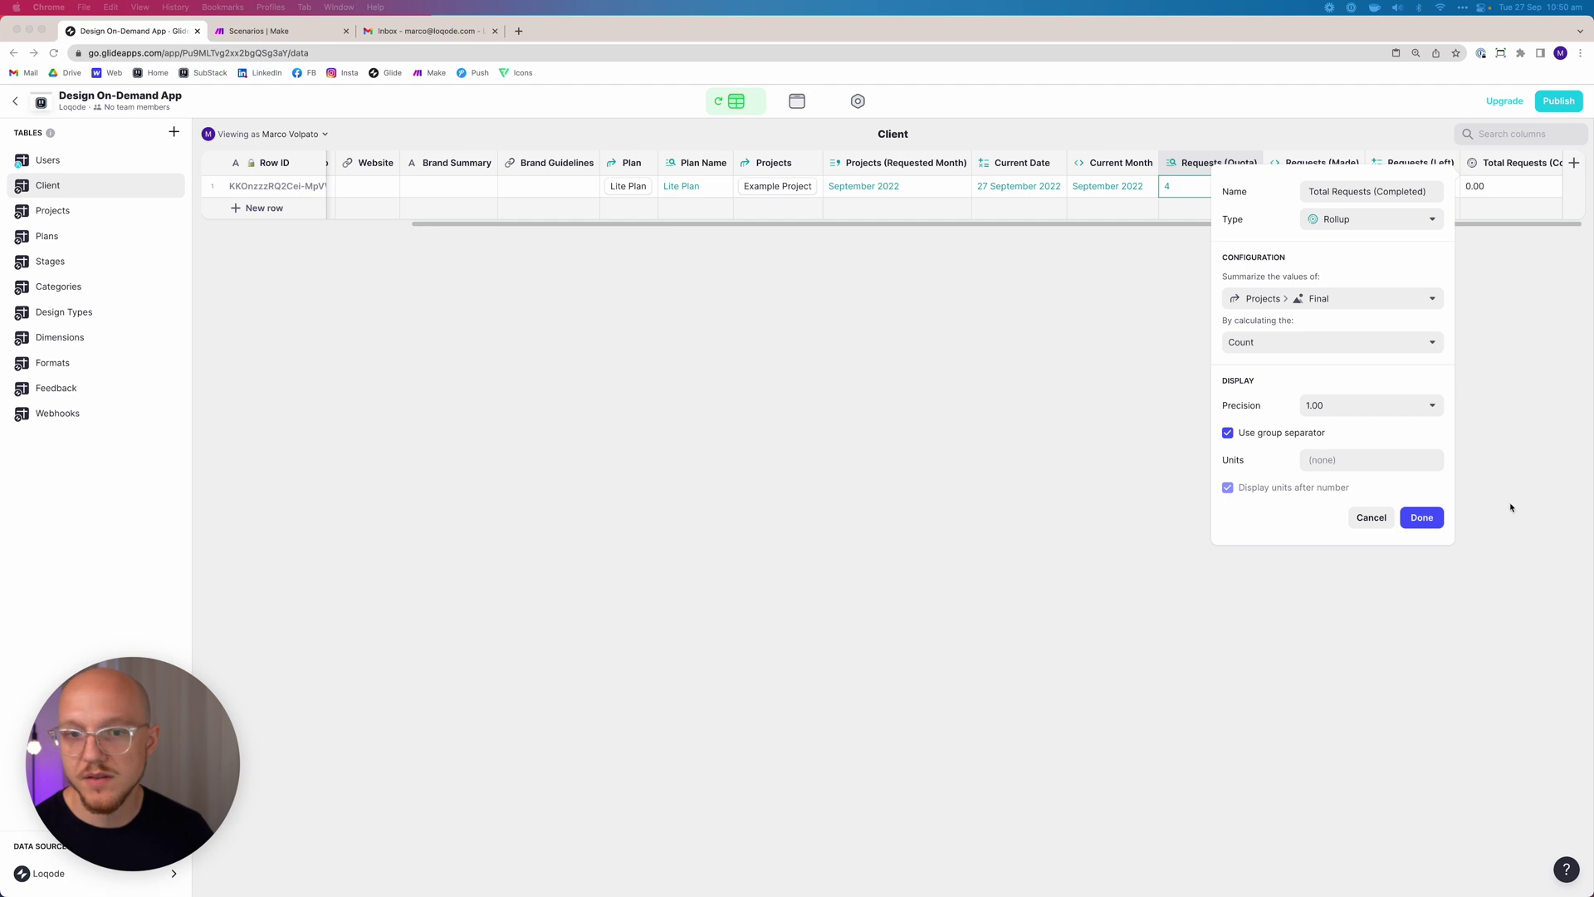
pyautogui.click(1325, 405)
pyautogui.click(1325, 428)
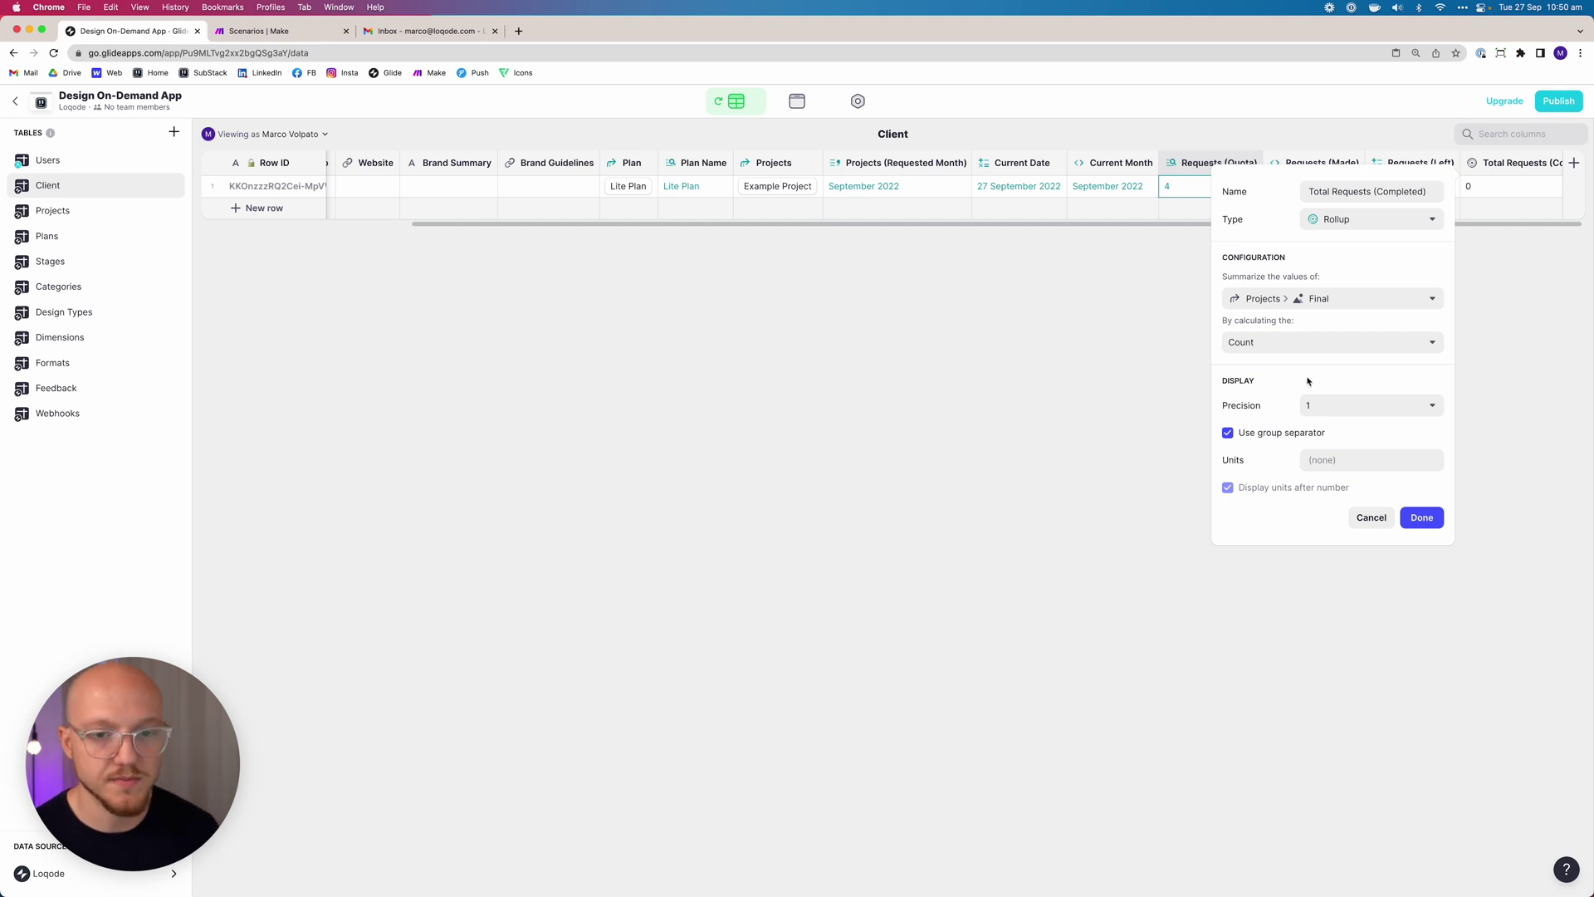
pyautogui.click(1416, 516)
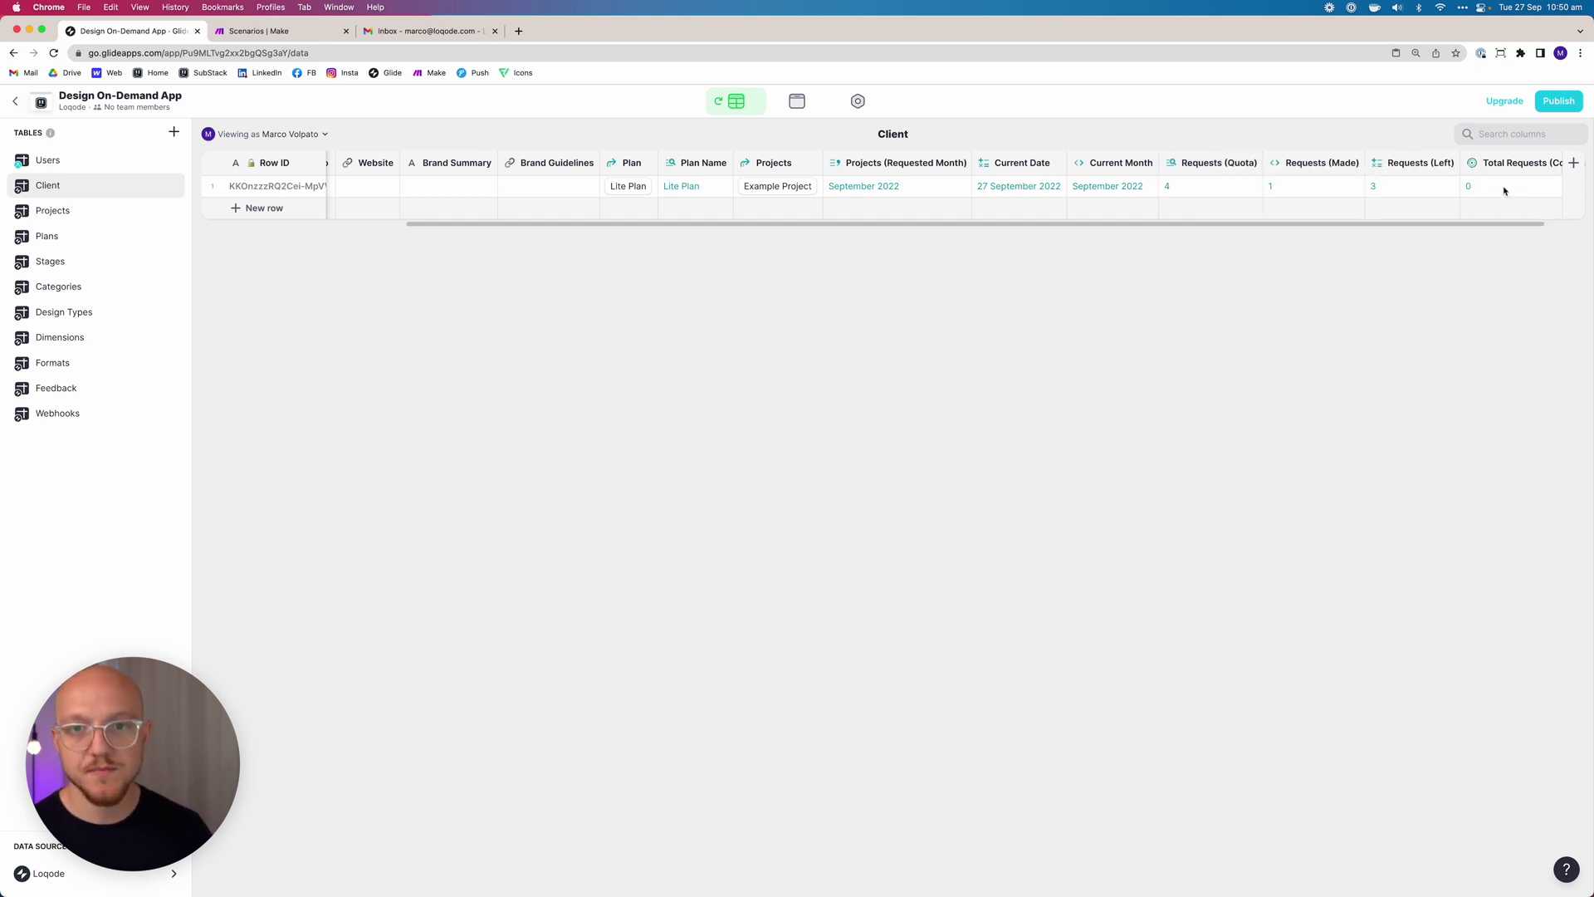
# Review the rollup settings of the Total Requests (Completed) column, then close them without changes.
pyautogui.click(1491, 186)
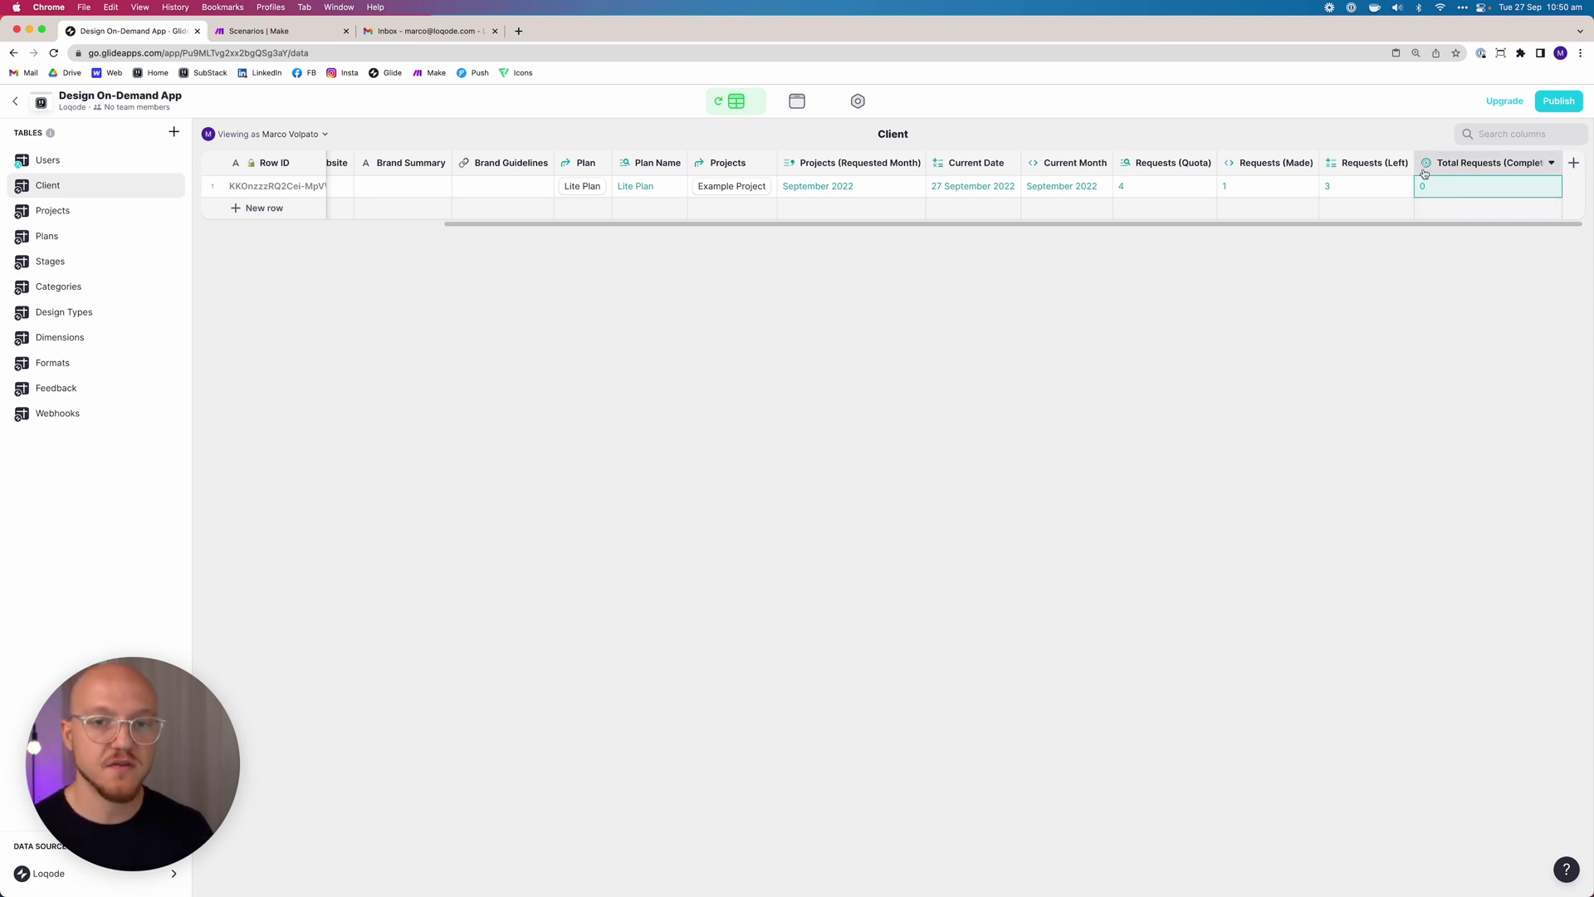
pyautogui.click(1550, 164)
pyautogui.click(1475, 189)
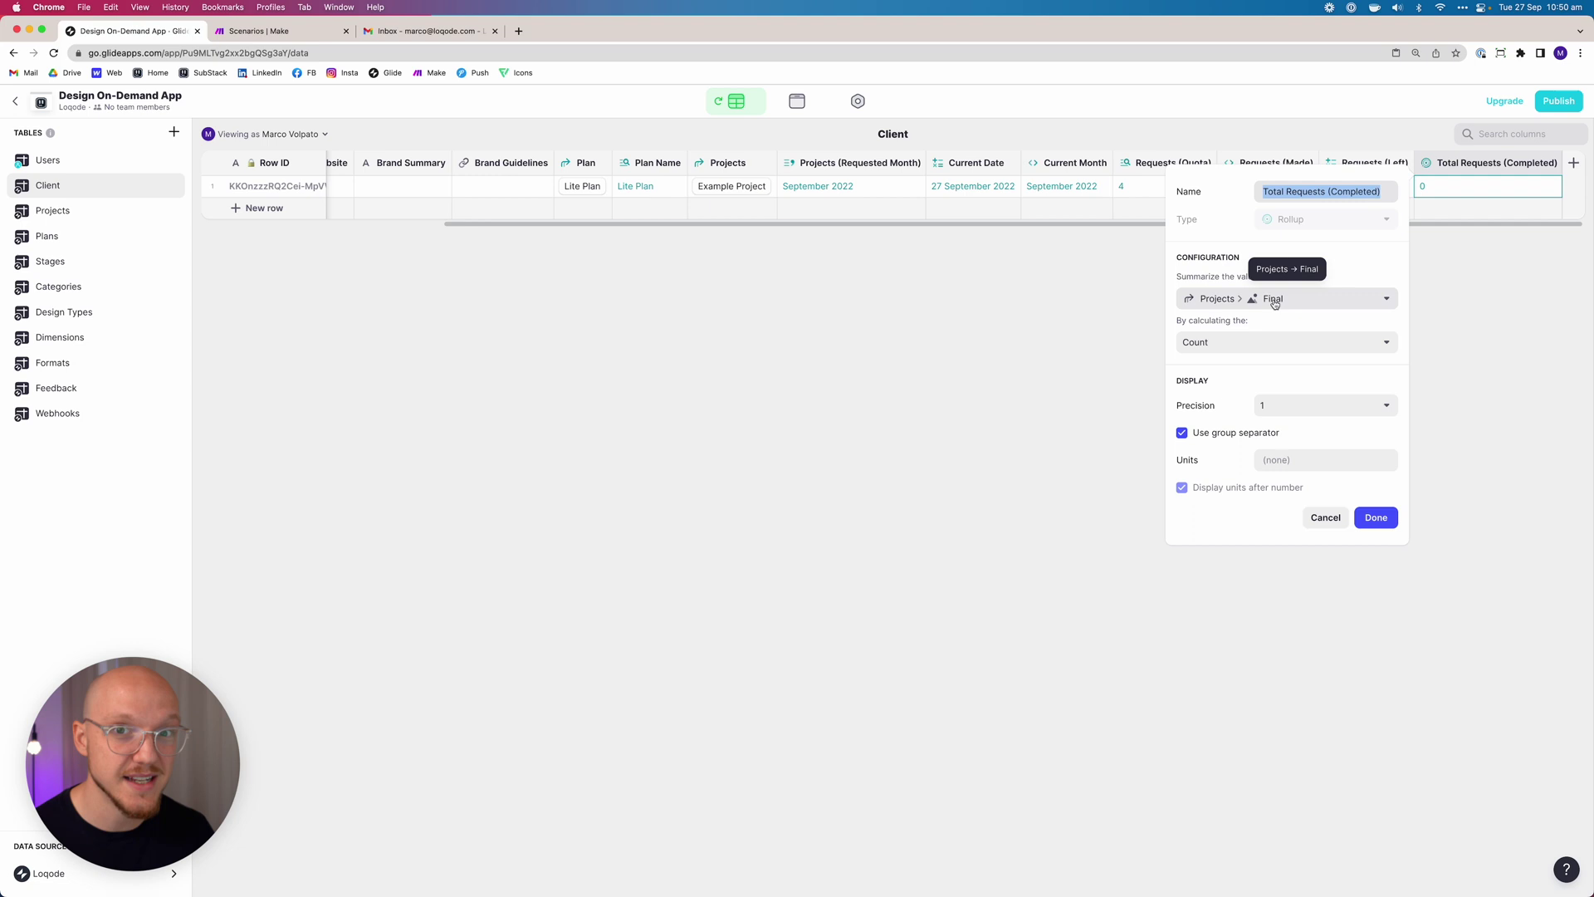
pyautogui.click(1319, 525)
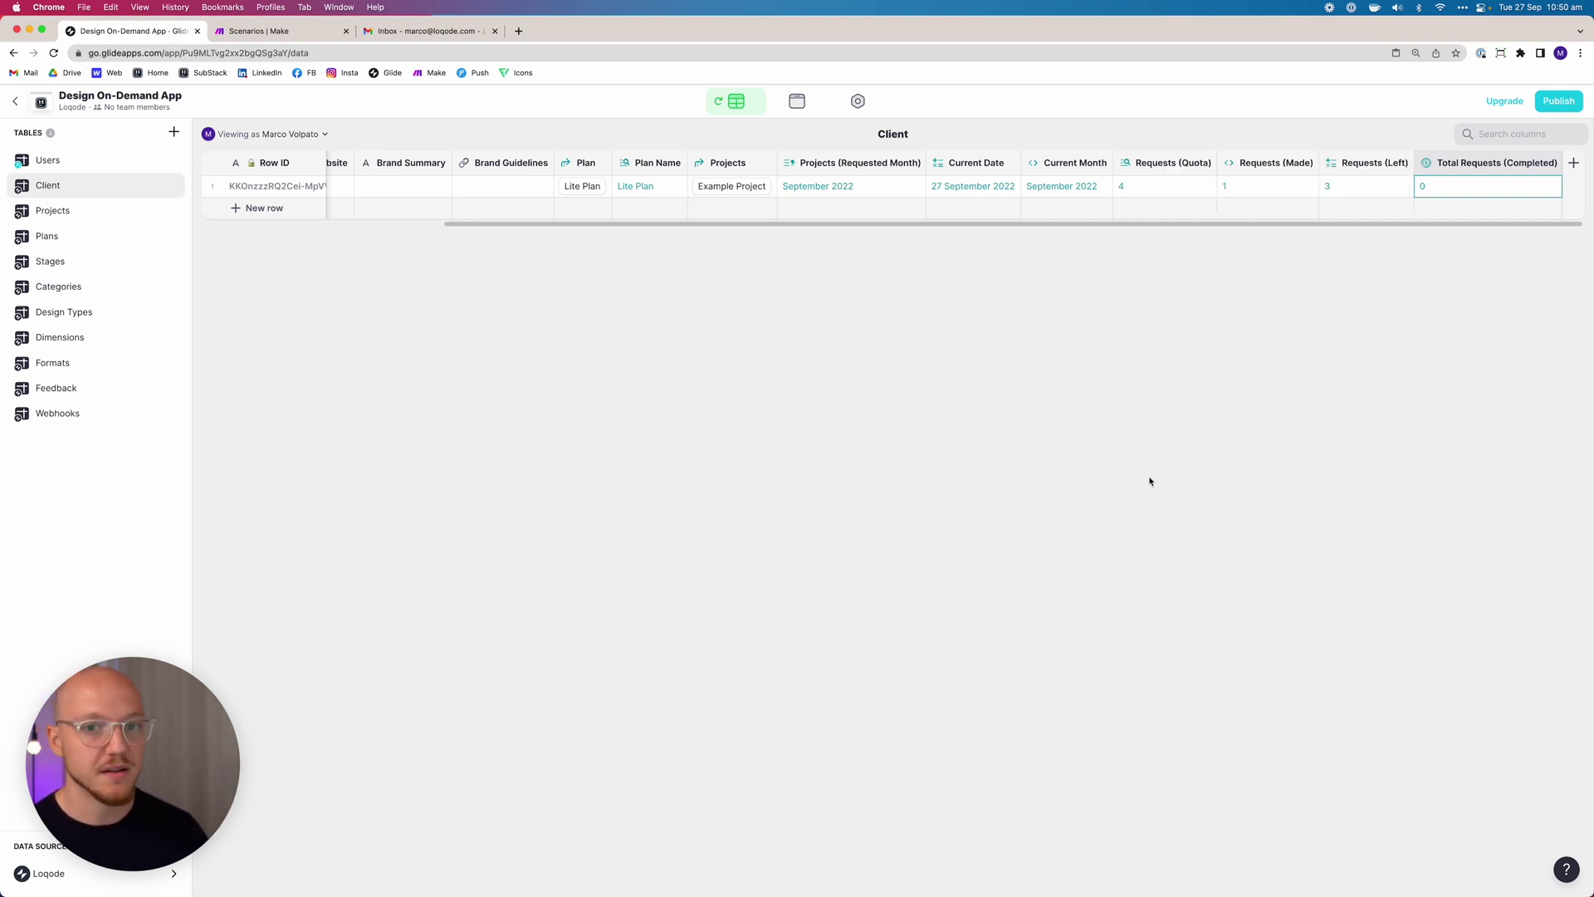
# Inspect the Final image cell of the project in the Projects table, then return to Total Requests (Completed) in the Client table.
pyautogui.click(56, 210)
pyautogui.moveTo(529, 223); pyautogui.dragTo(1381, 238)
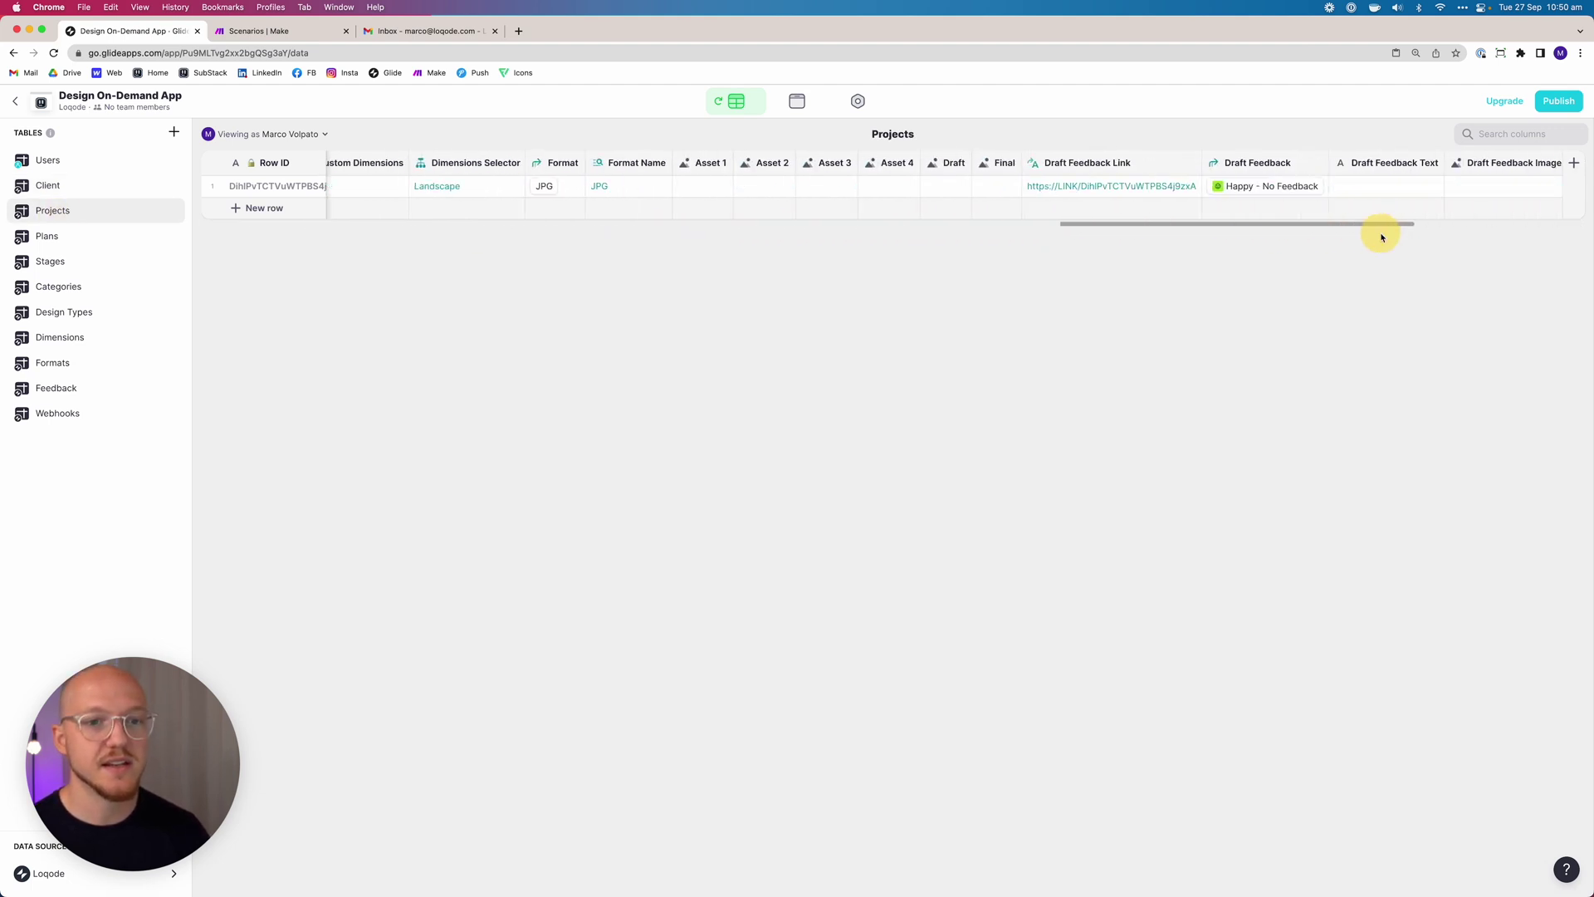
pyautogui.click(1012, 192)
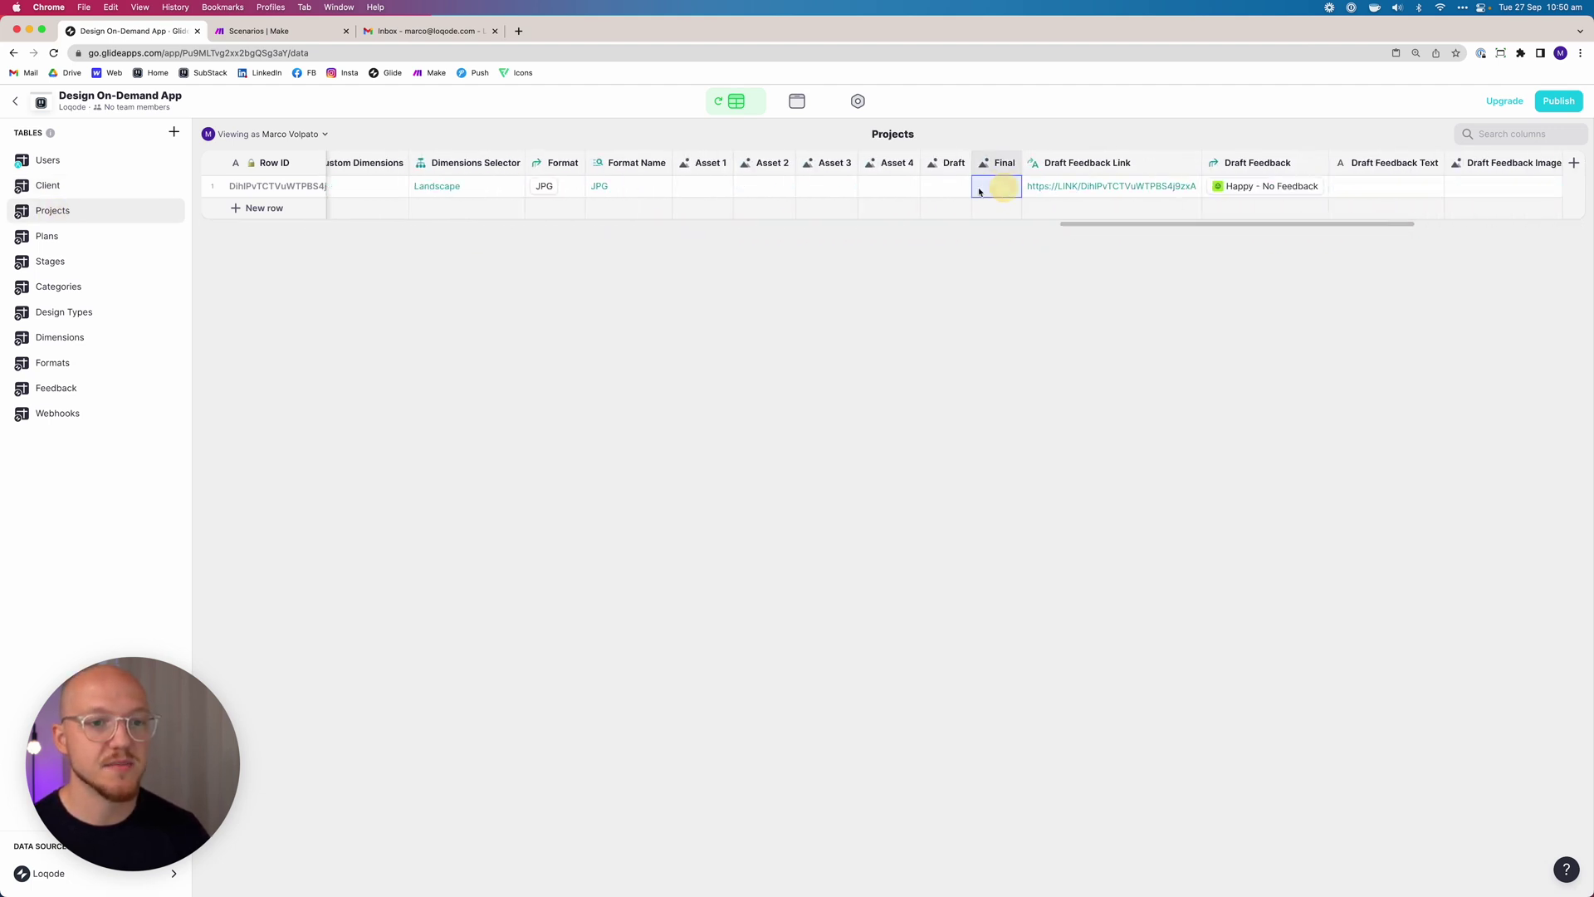
pyautogui.click(50, 185)
pyautogui.moveTo(964, 226); pyautogui.dragTo(1475, 233)
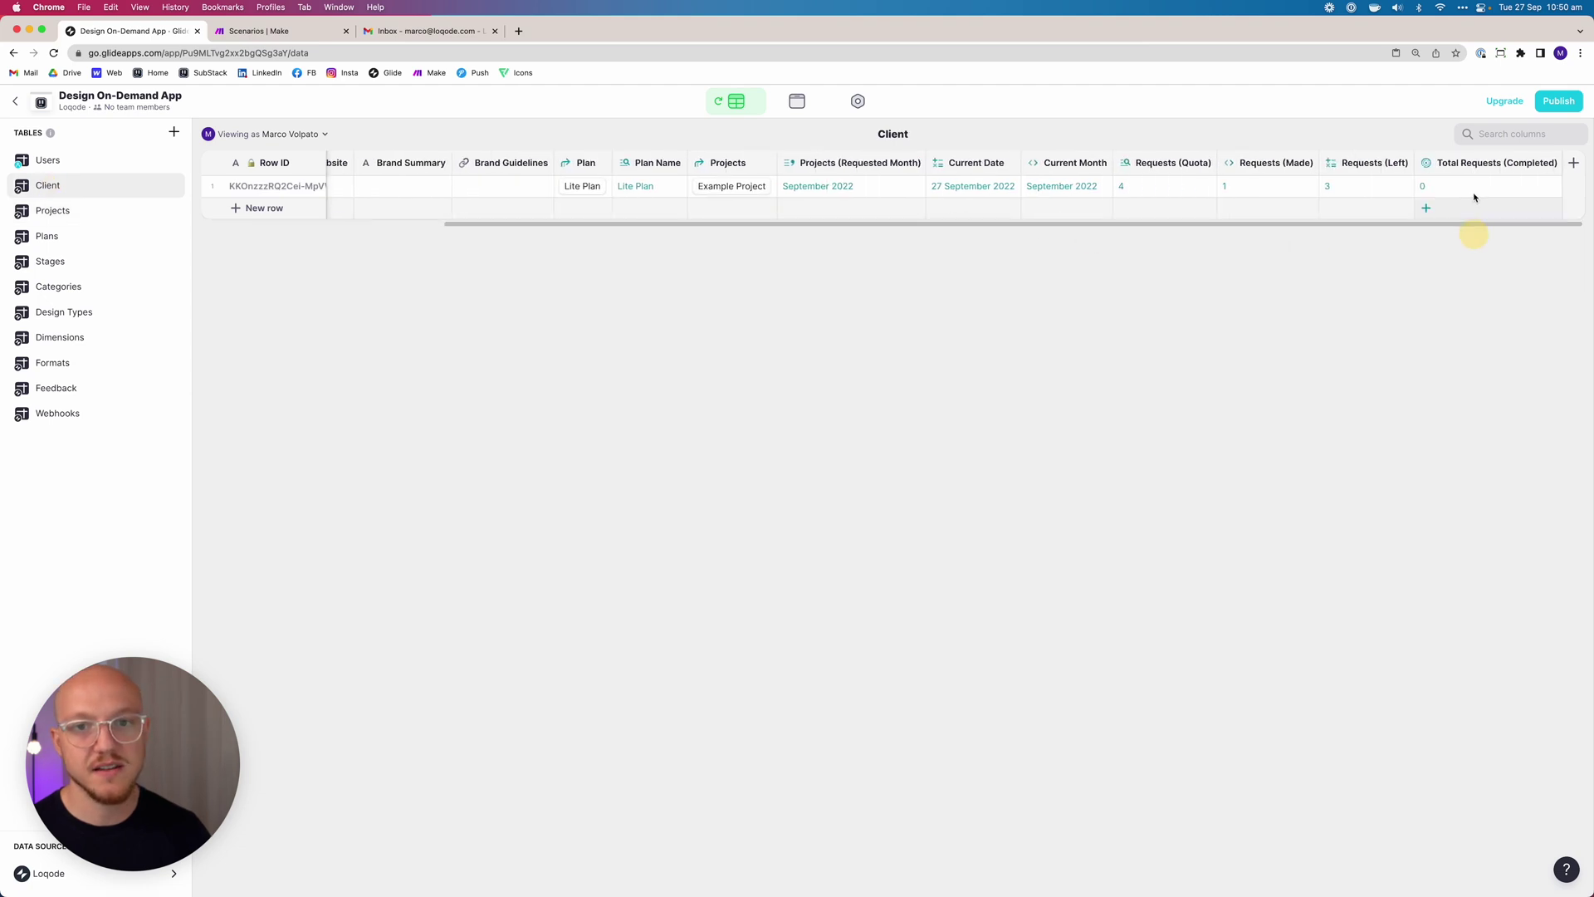
pyautogui.click(1463, 190)
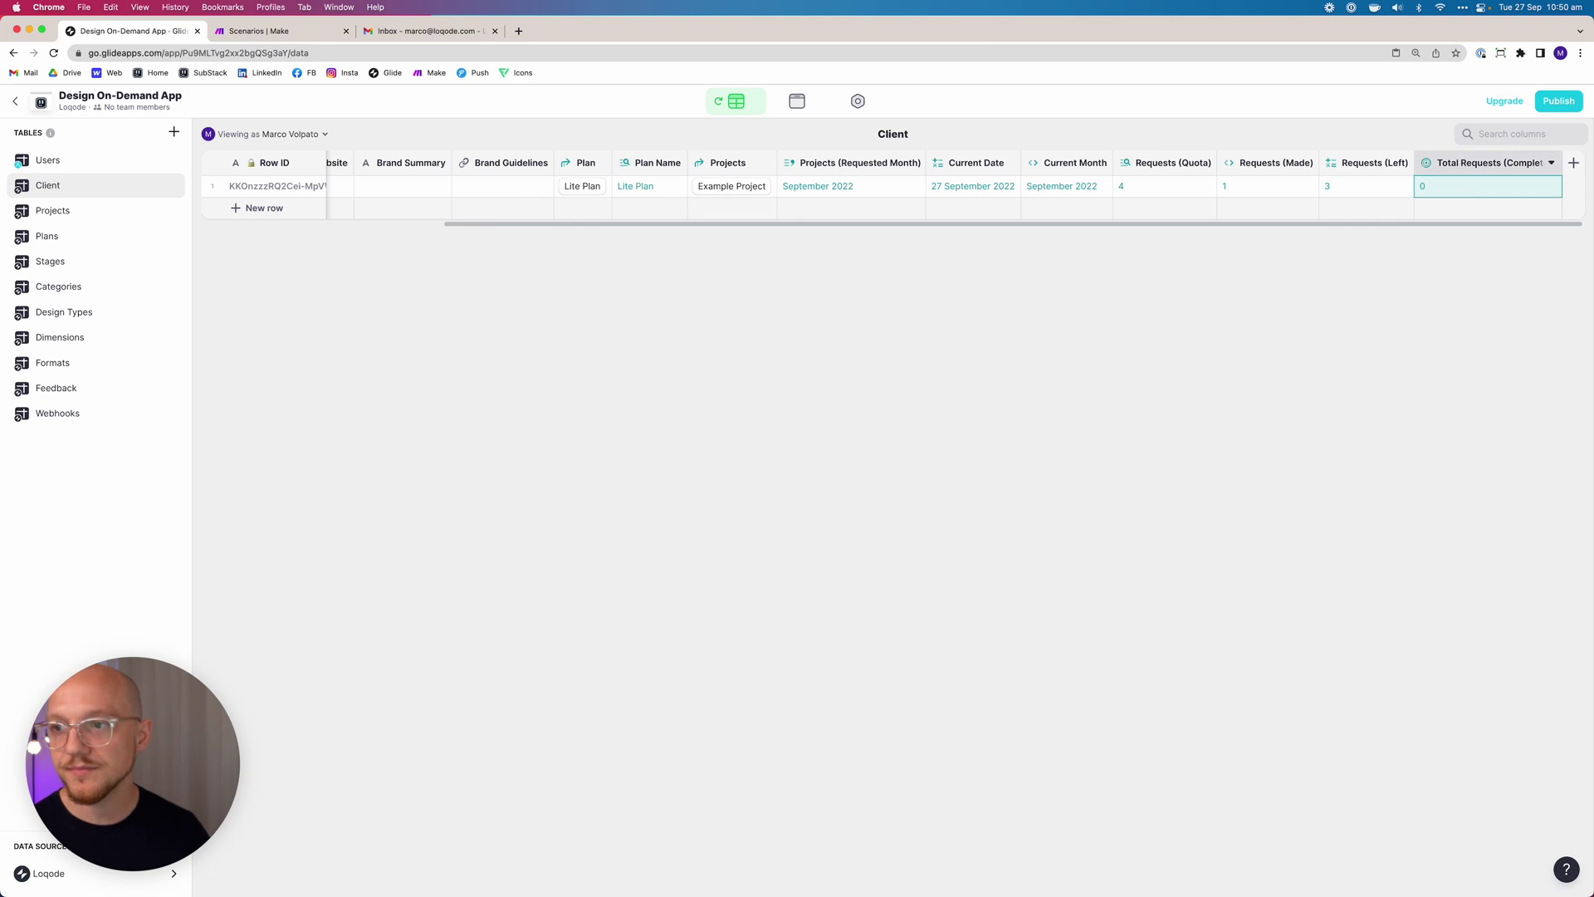
# Add a Rollup column named "Queued (Count)" to the end of the Client table.
pyautogui.click(1573, 164)
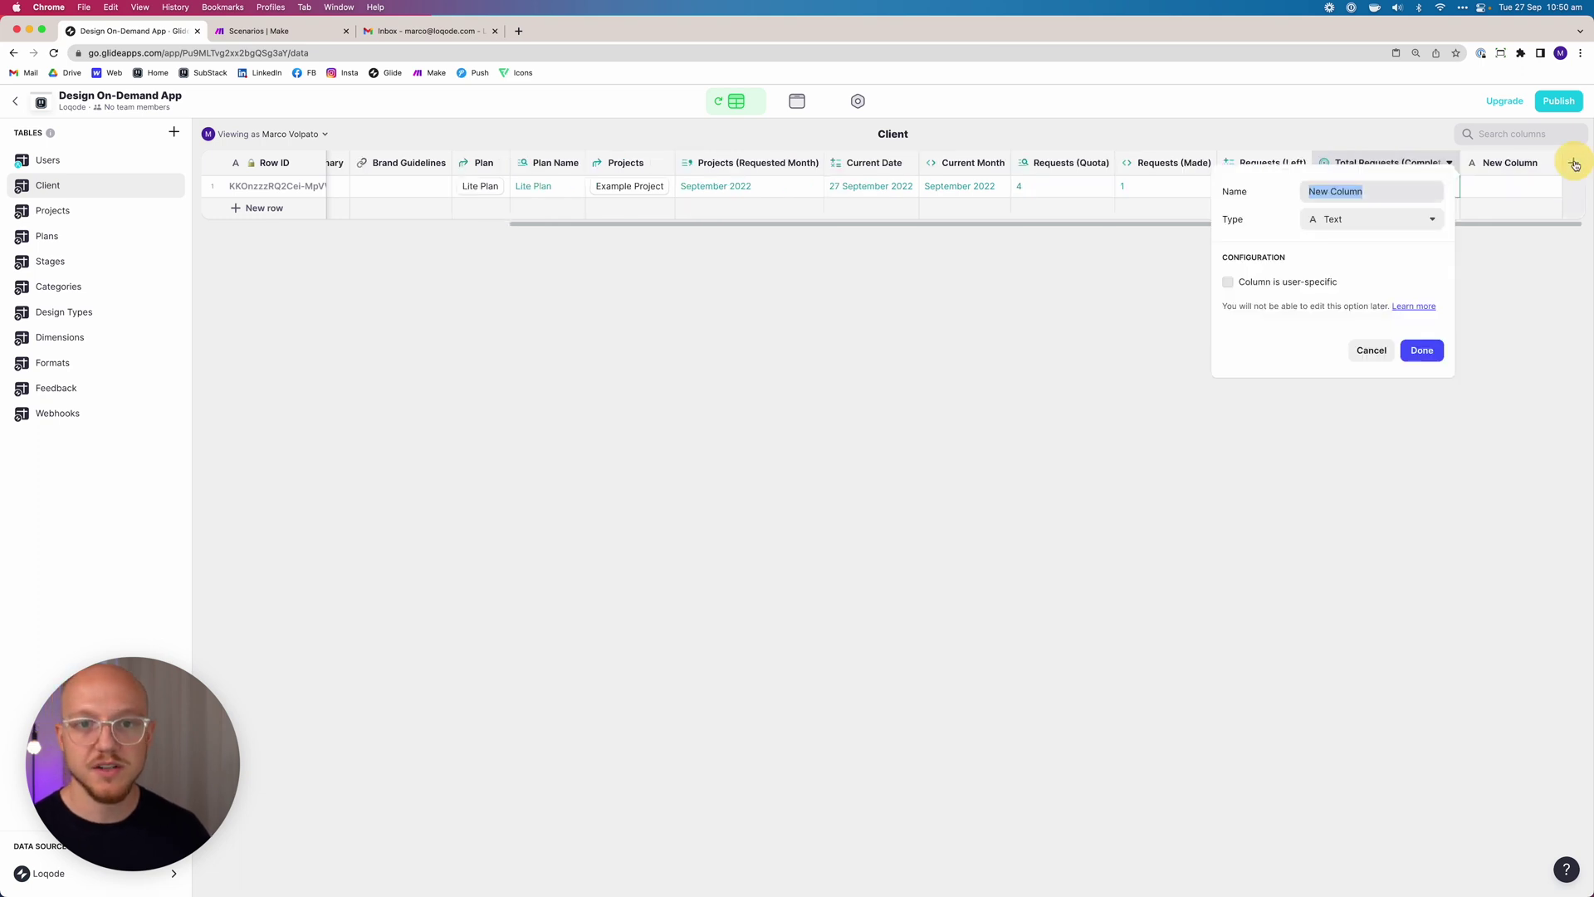
pyautogui.click(1382, 220)
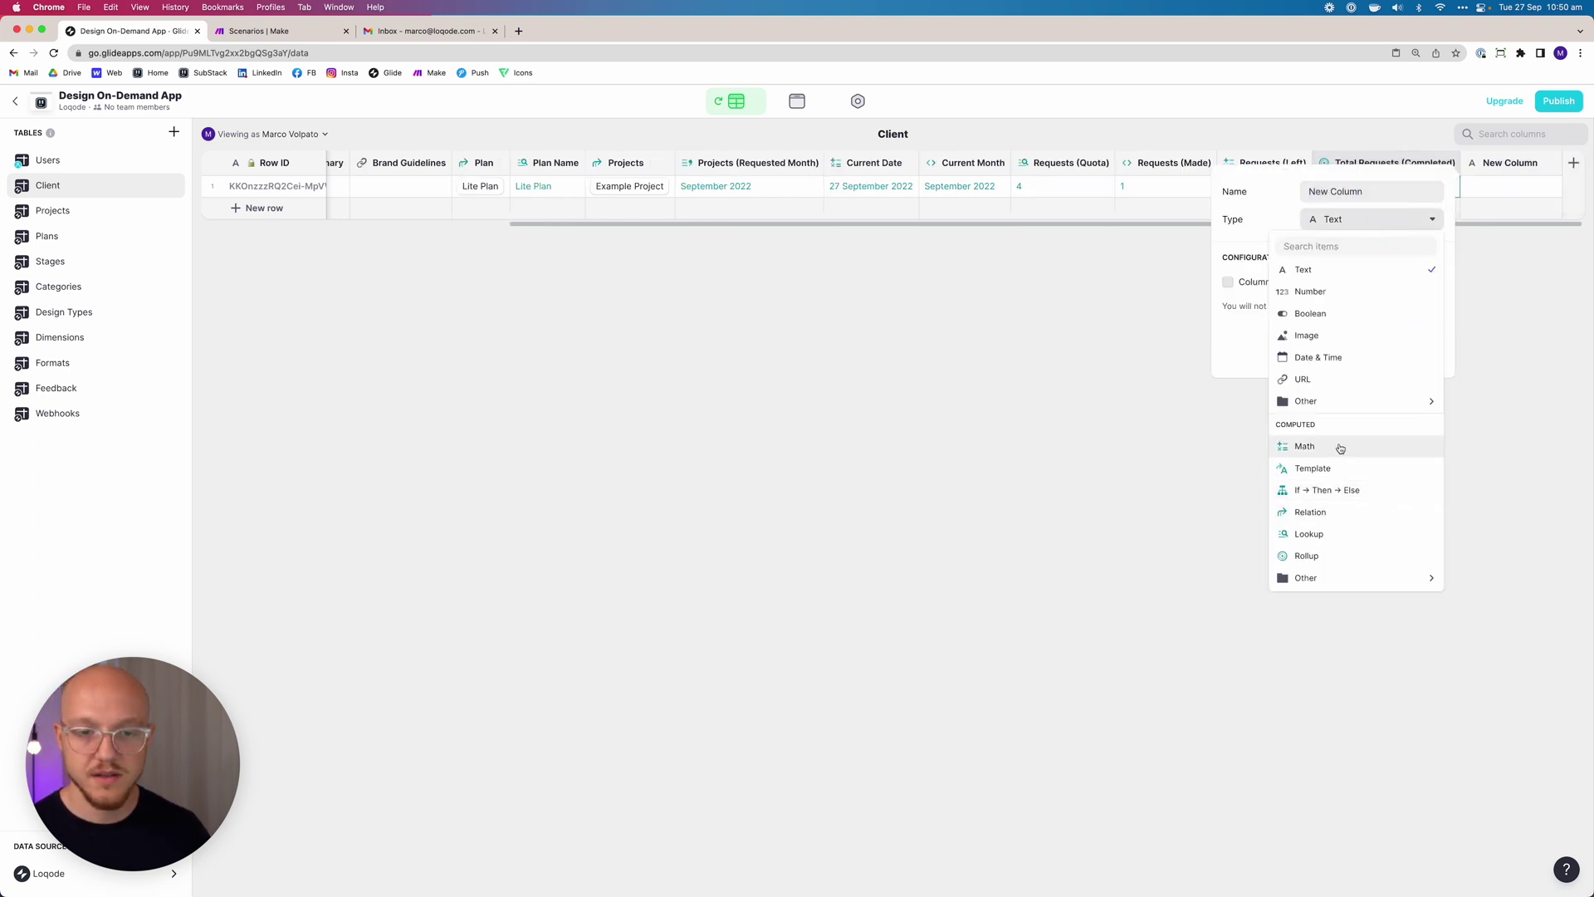
pyautogui.click(1335, 556)
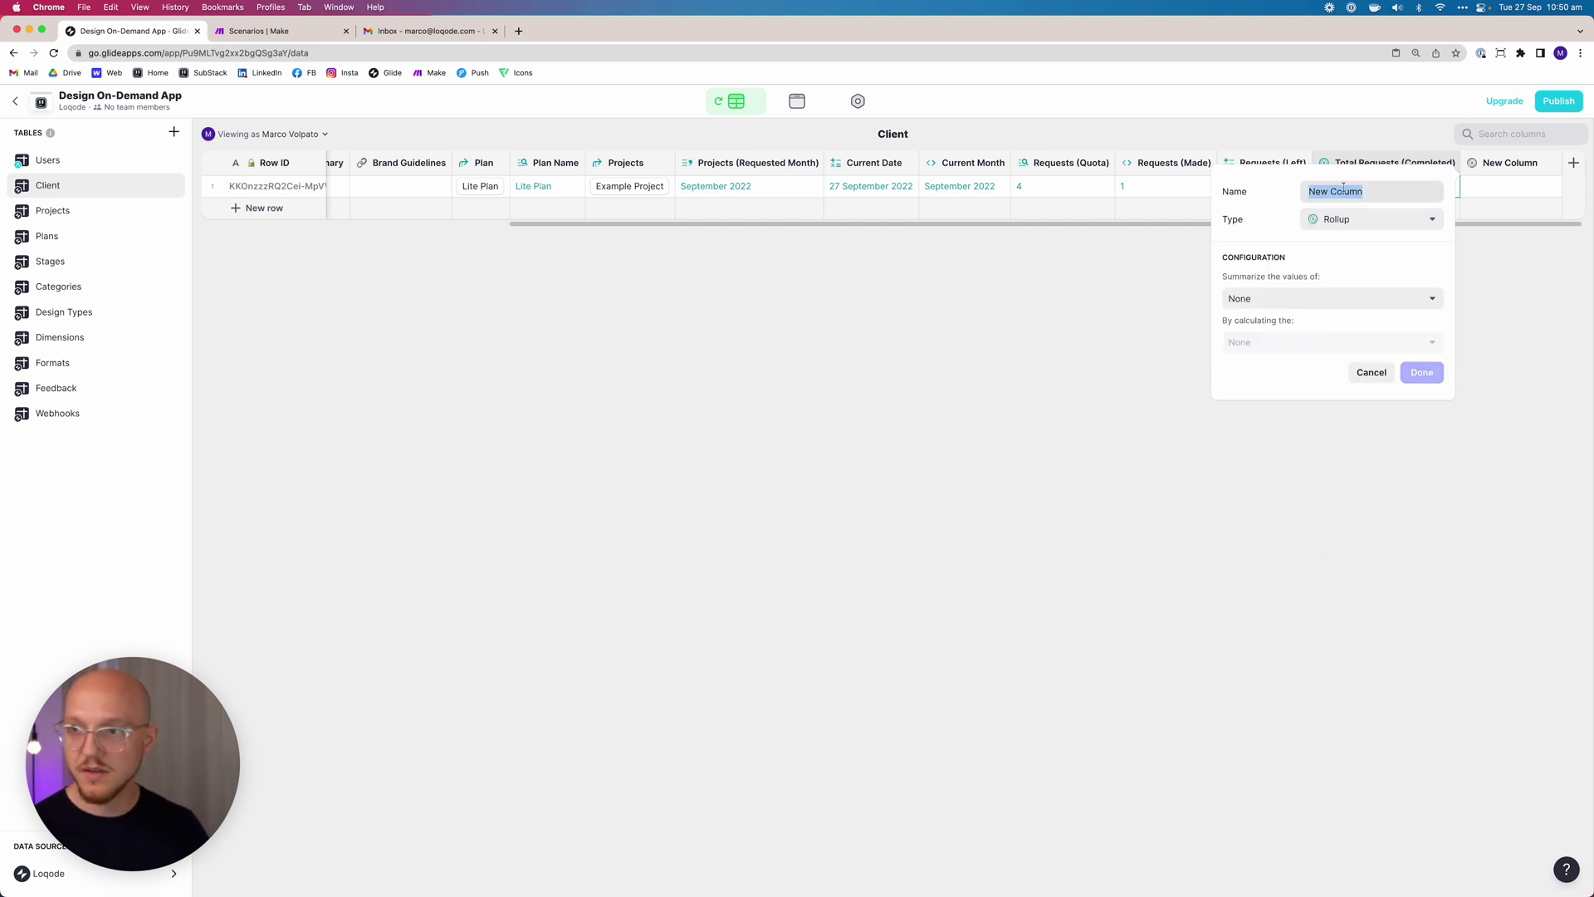
pyautogui.write('Queued')
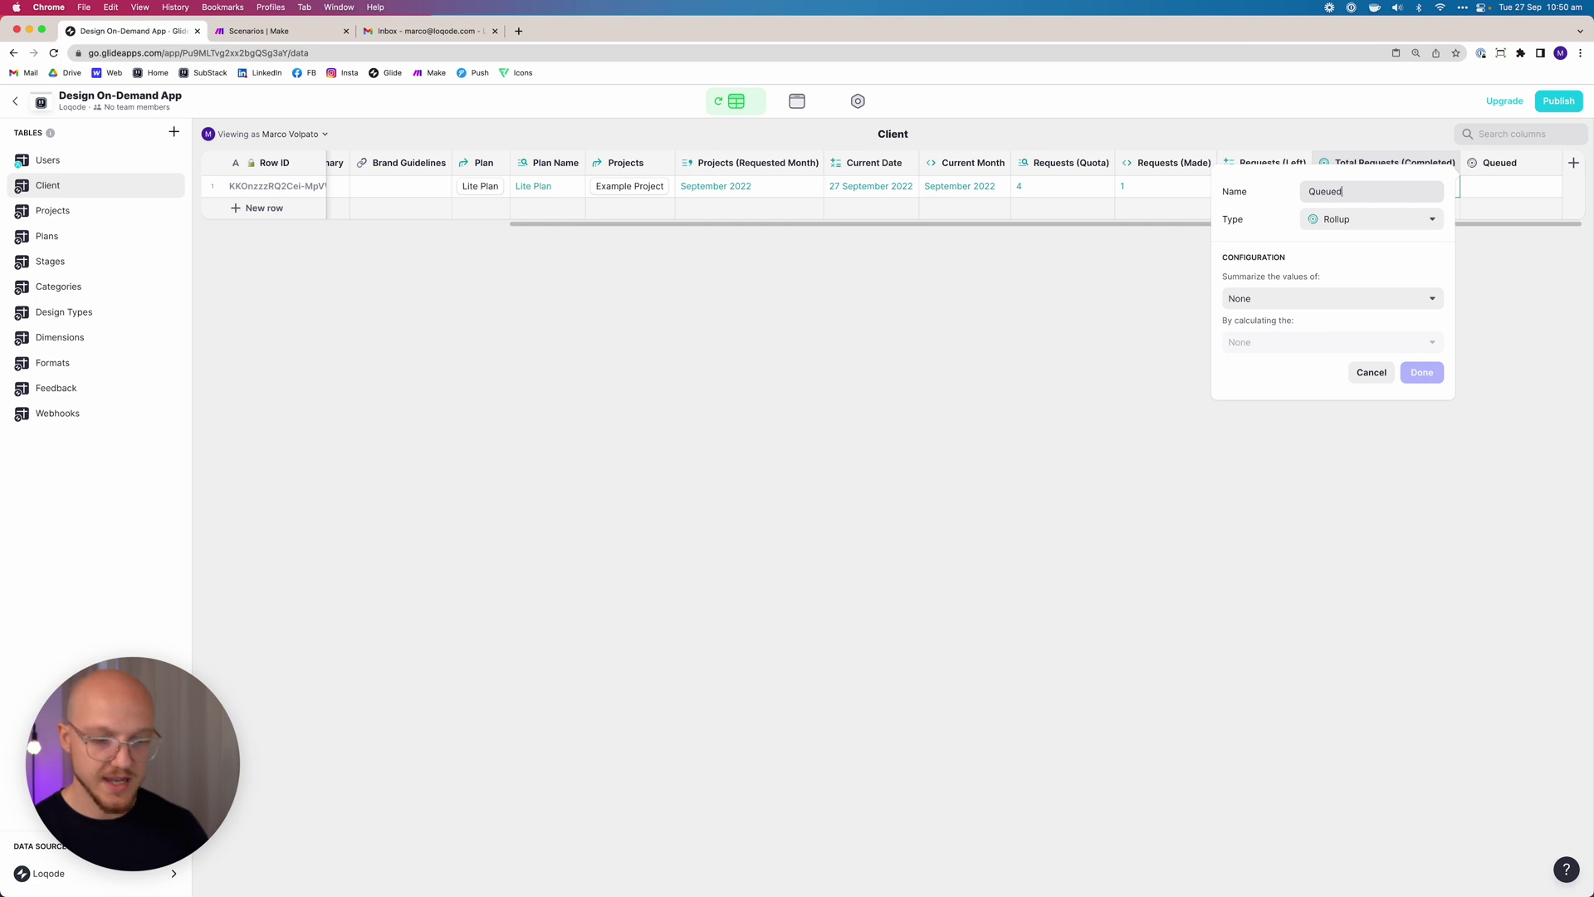
pyautogui.write(' (Count')
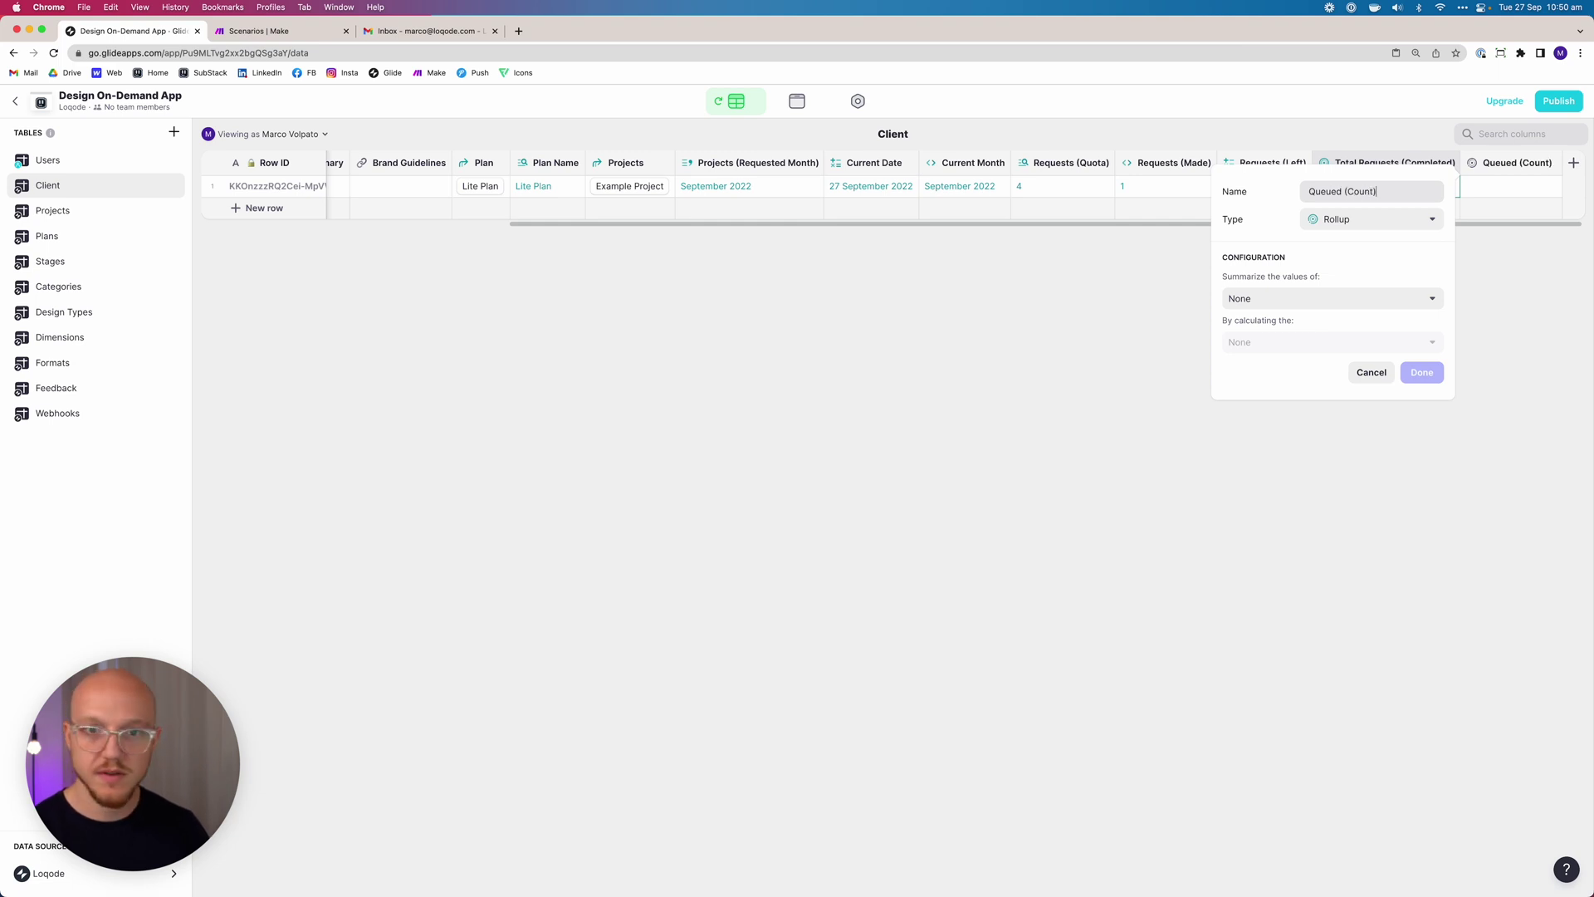
# Configure the Client table's Queued (Count) rollup to sum Queued (Count) through the Projects relation with precision 1, and save it.
pyautogui.click(1320, 297)
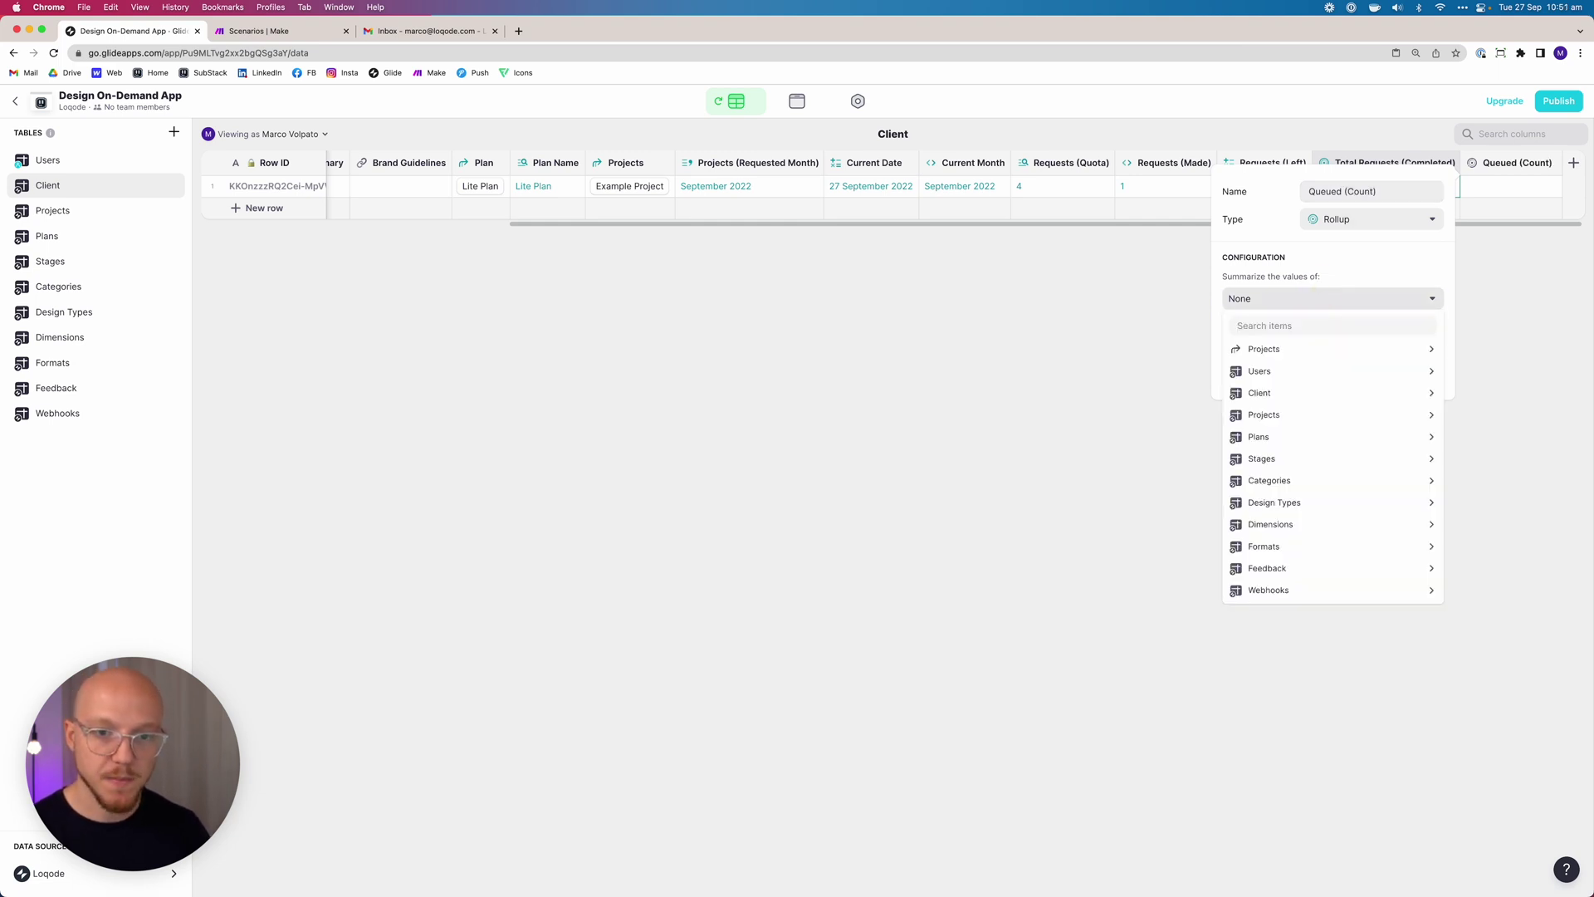
pyautogui.moveTo(1274, 349)
pyautogui.scroll(-3, 1152, 424)
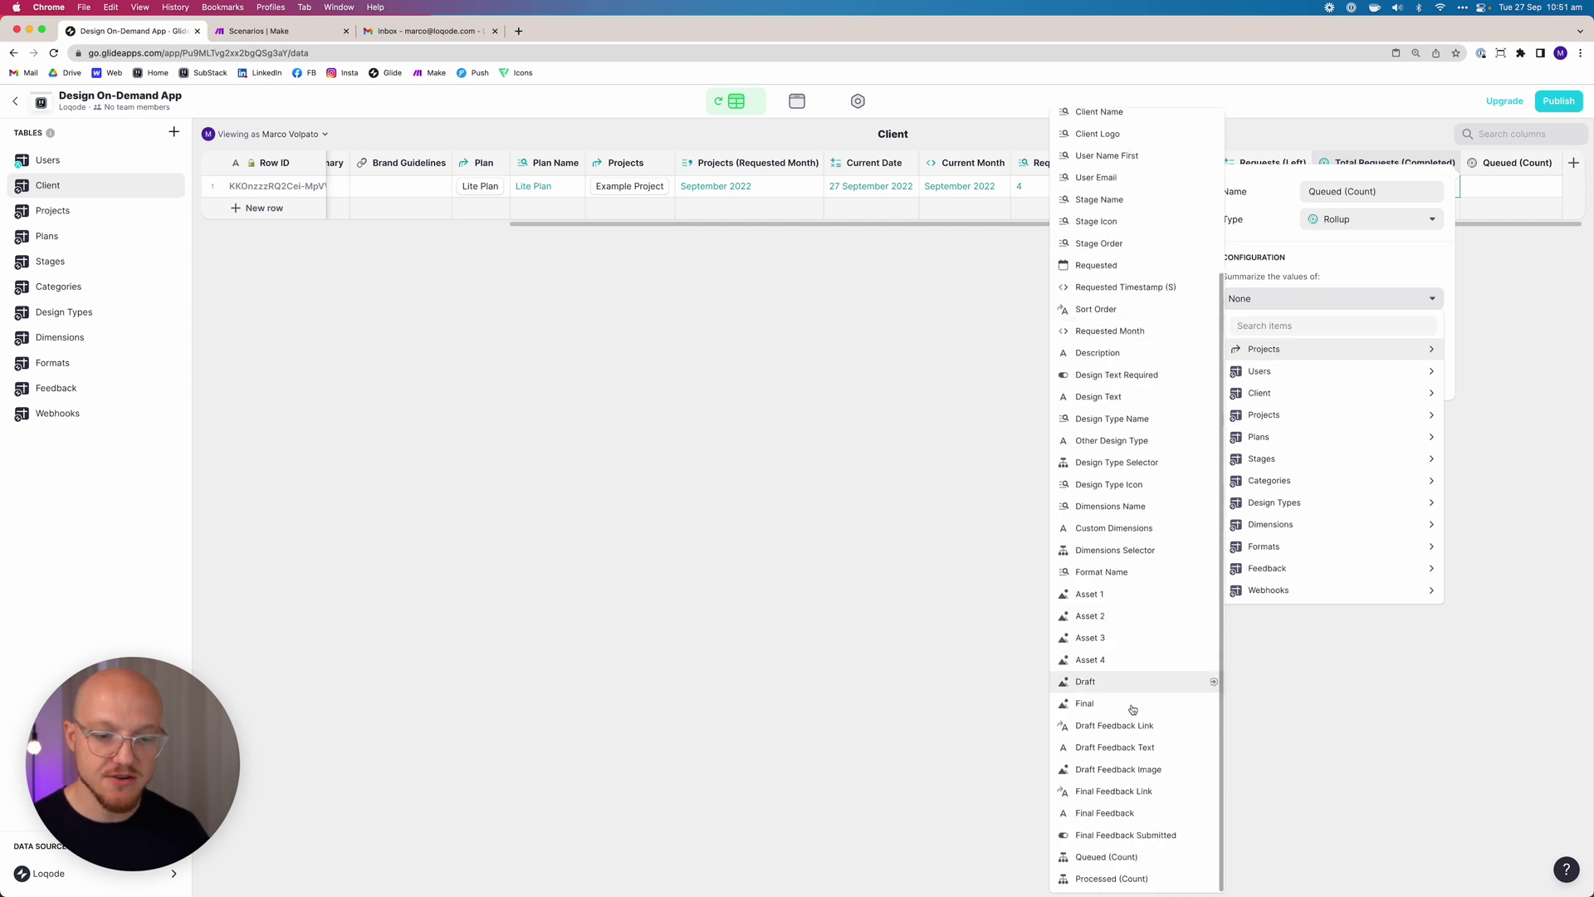
pyautogui.click(1127, 856)
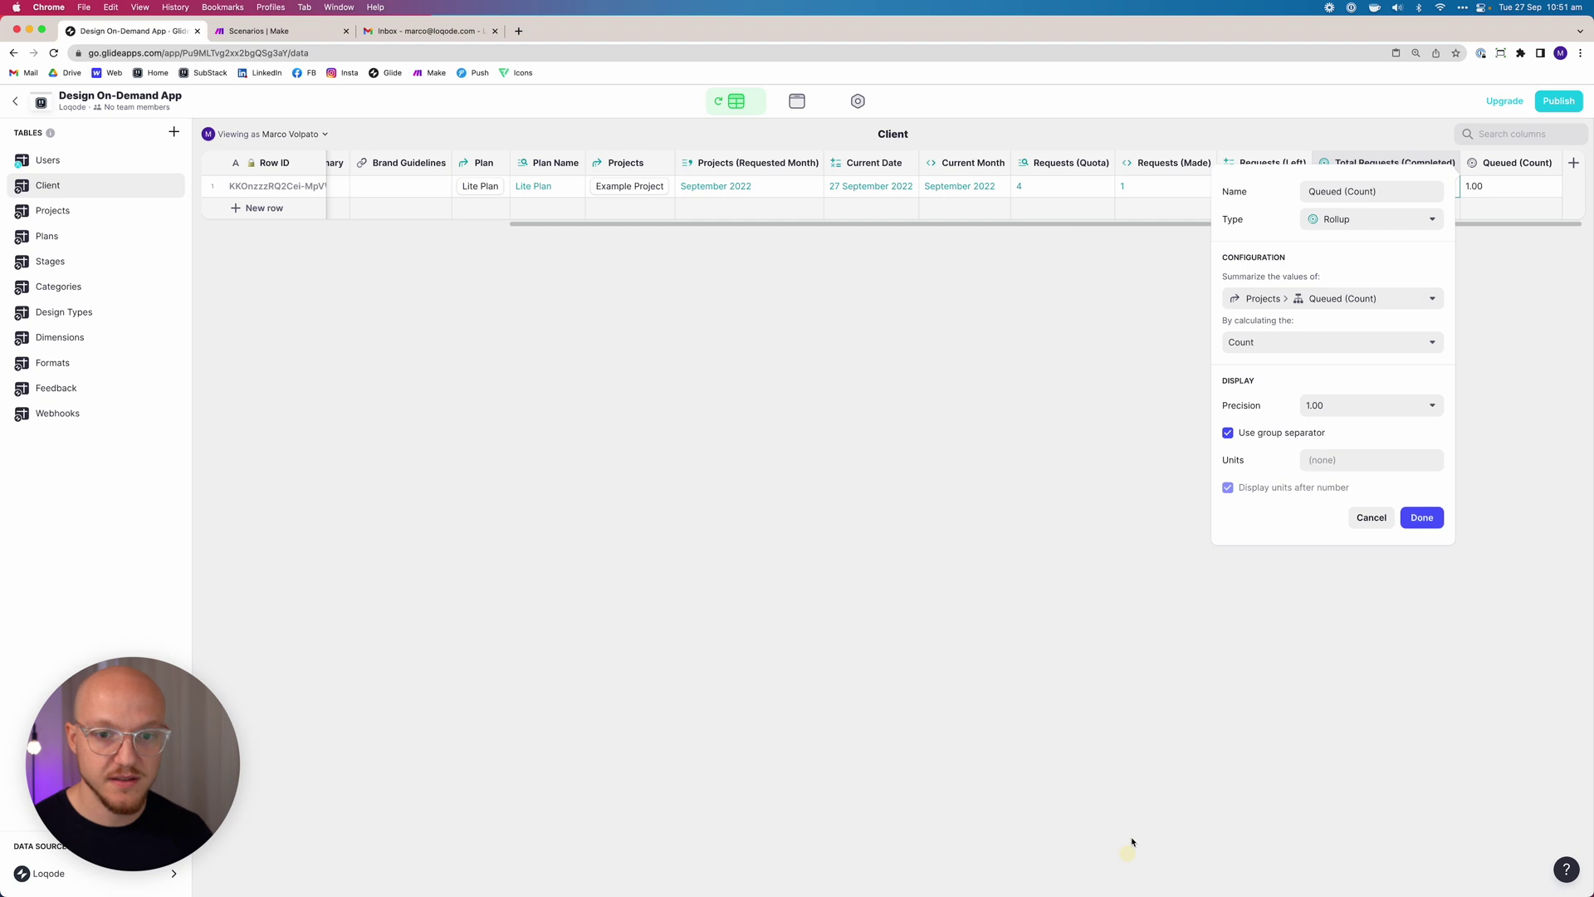
pyautogui.click(1299, 342)
pyautogui.click(1292, 410)
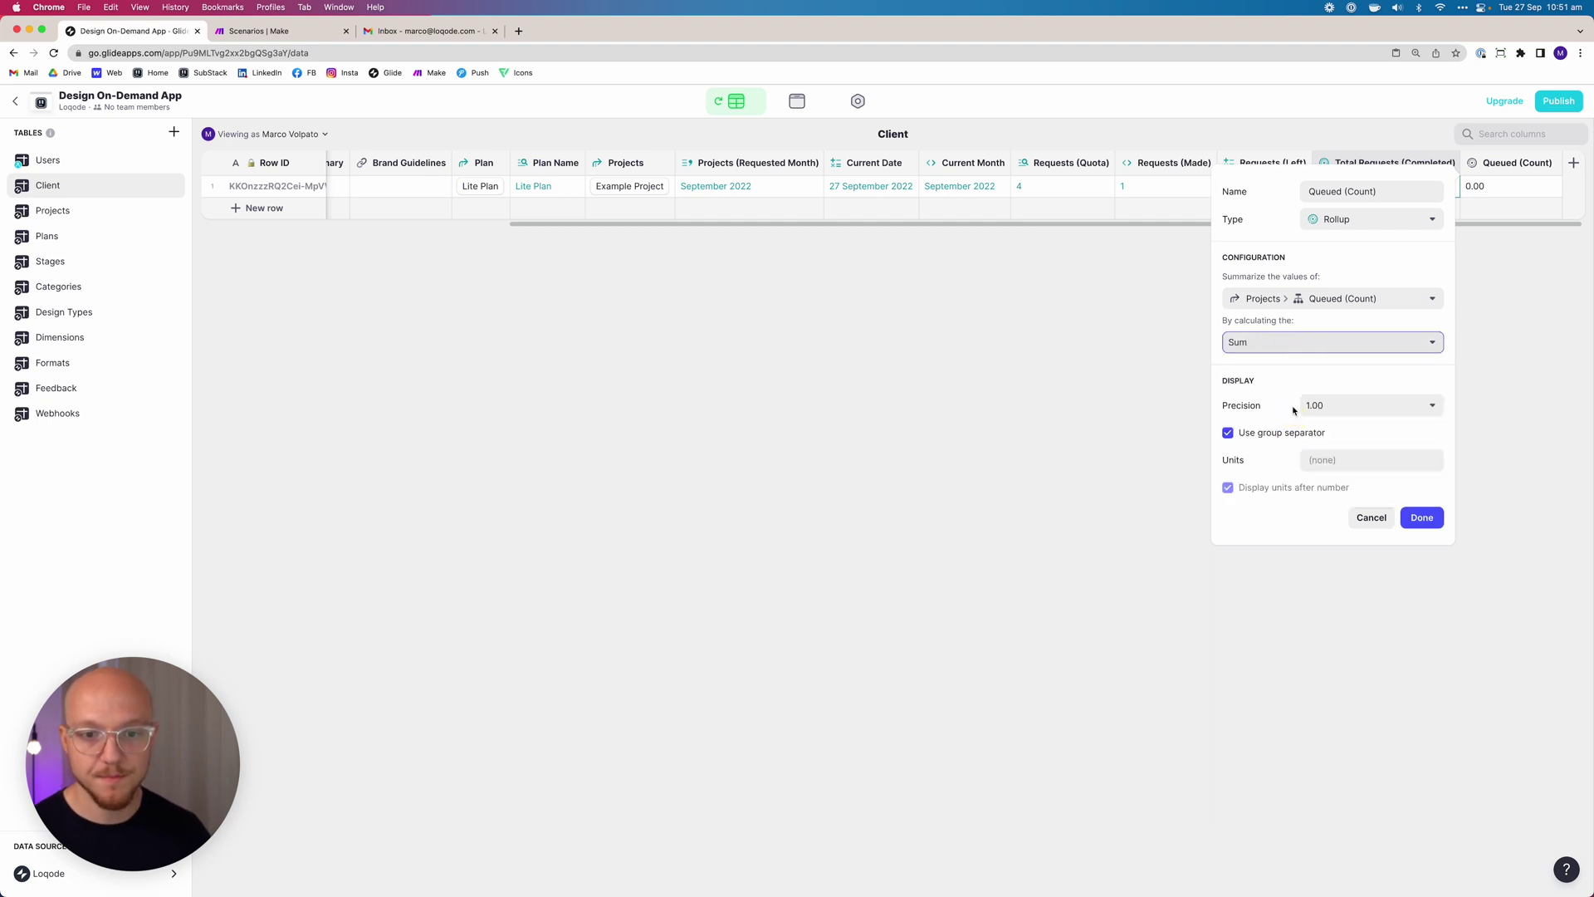
pyautogui.click(1324, 406)
pyautogui.click(1320, 430)
pyautogui.click(1248, 434)
pyautogui.click(1439, 515)
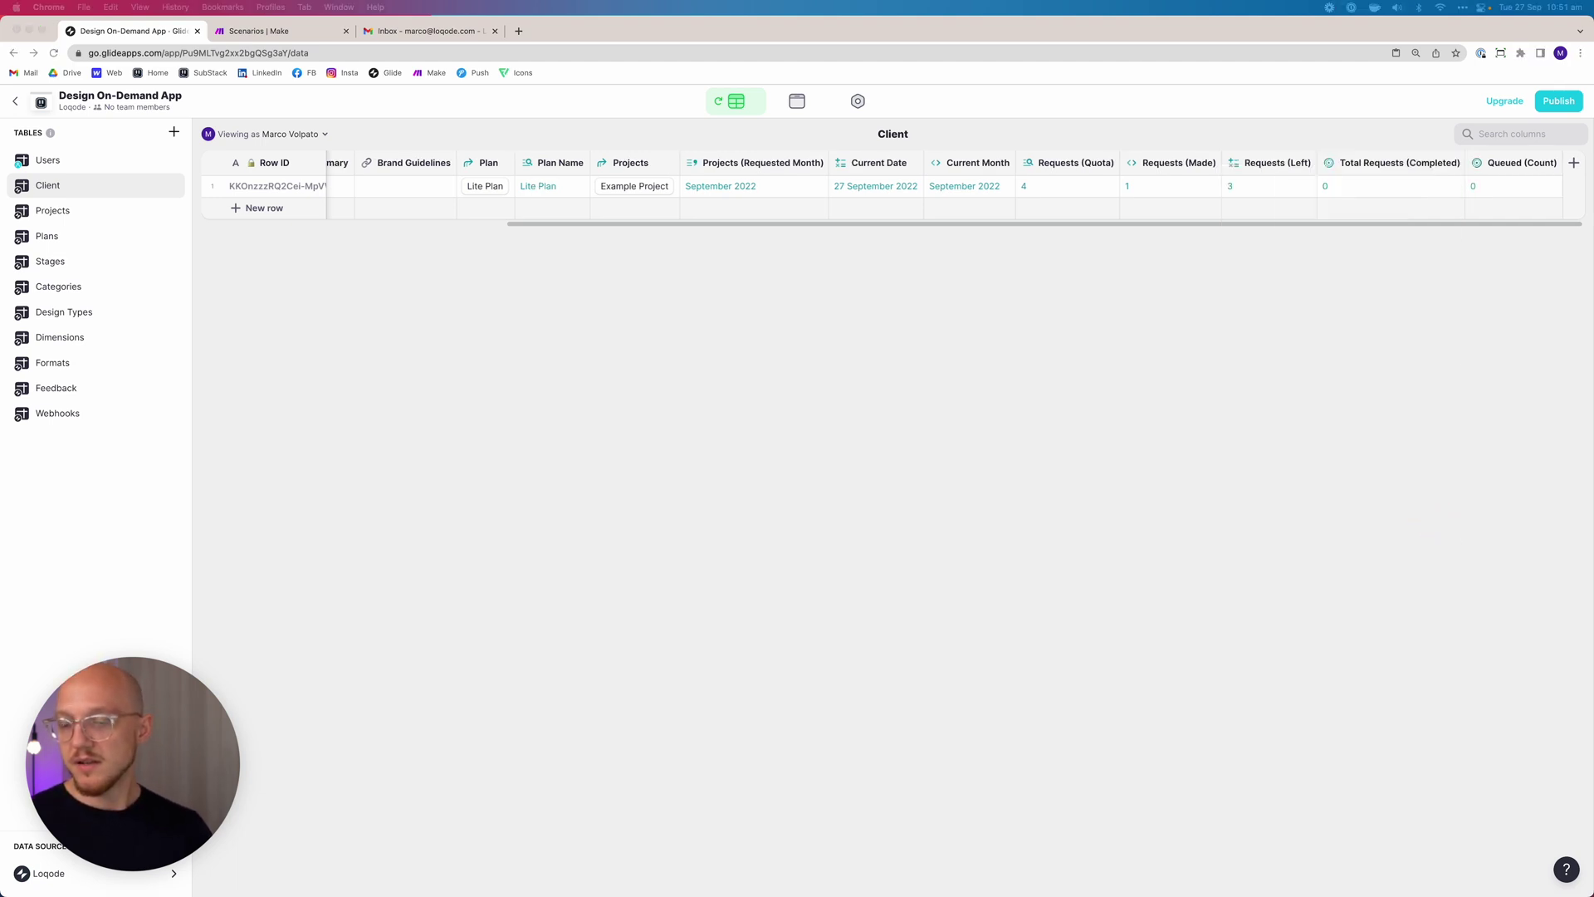
# Compare the Client table's Queued (Count) value with the last columns of the Projects table.
pyautogui.click(1448, 327)
pyautogui.click(1522, 220)
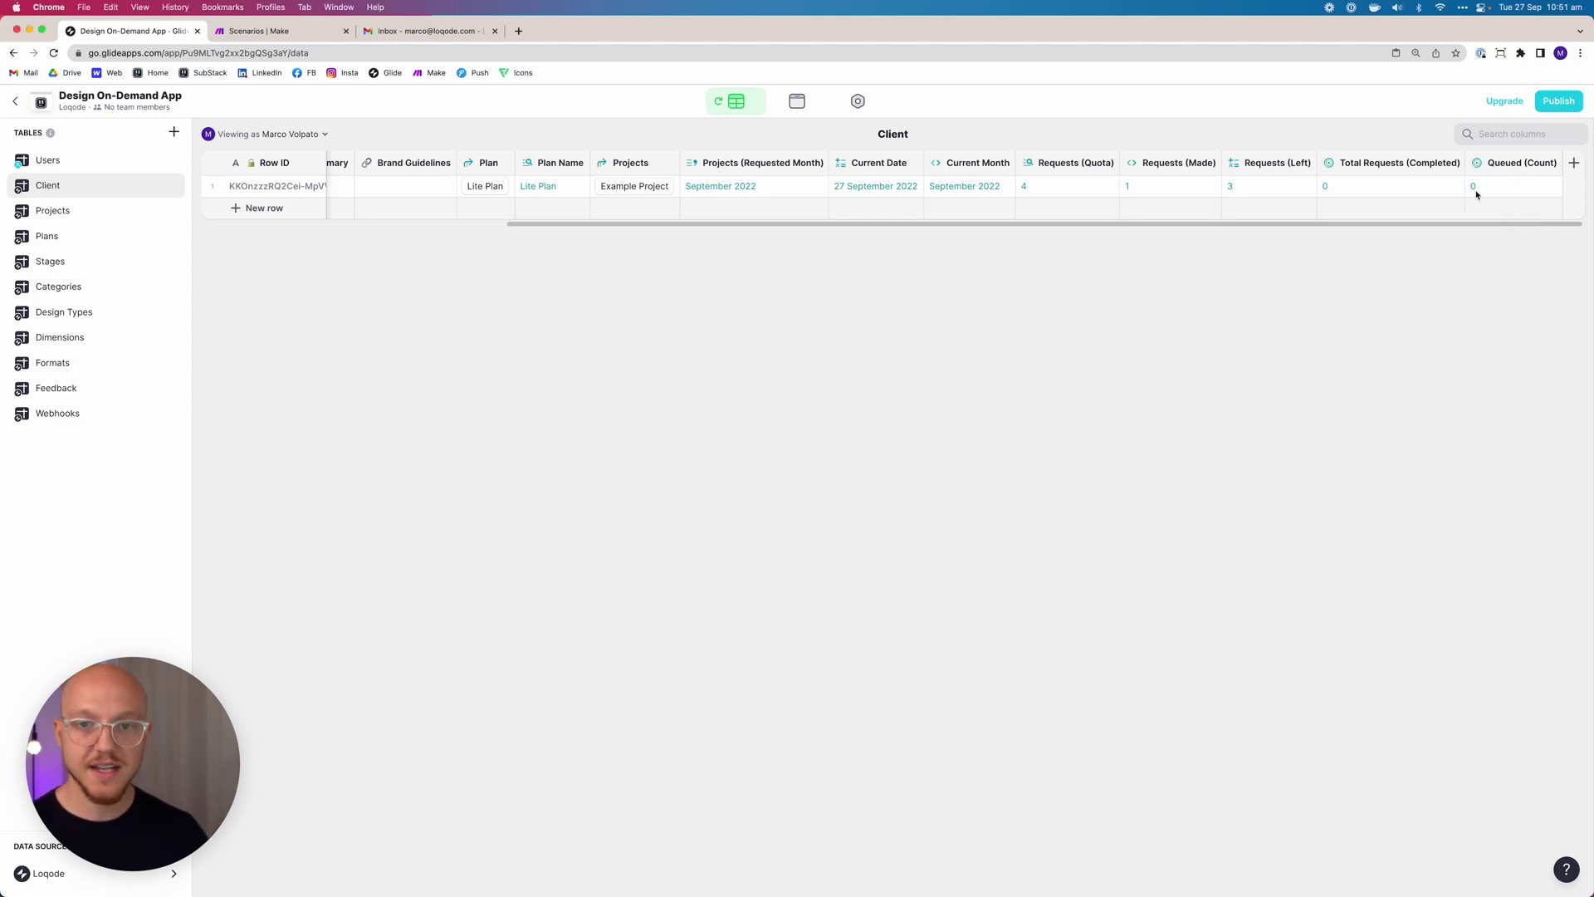
pyautogui.click(1503, 190)
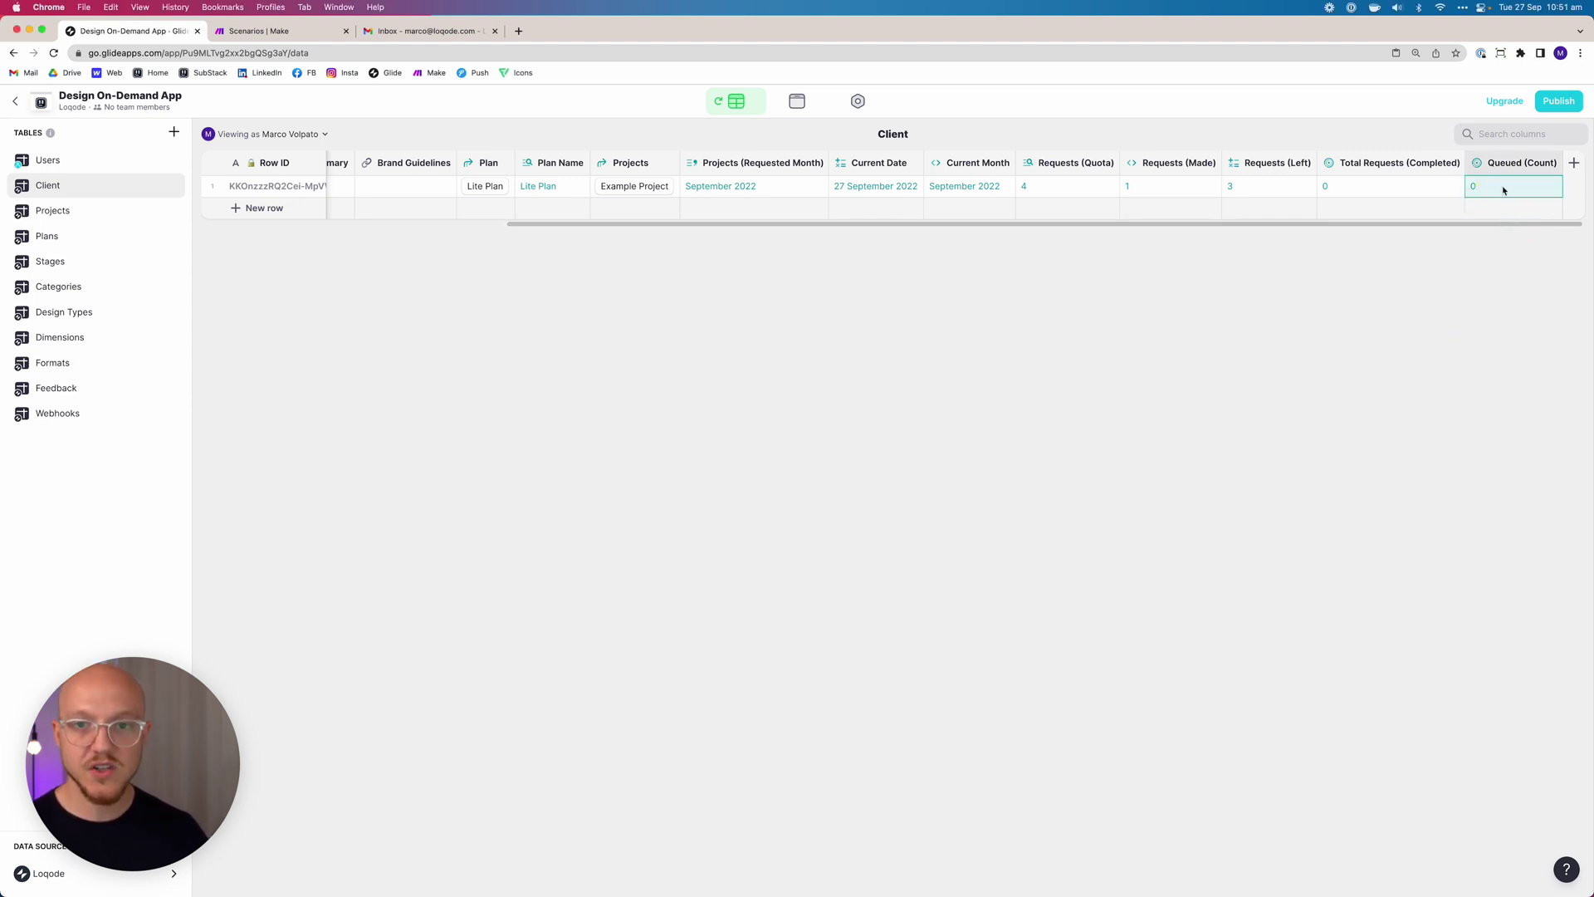
pyautogui.click(52, 211)
pyautogui.moveTo(579, 229); pyautogui.dragTo(1577, 241)
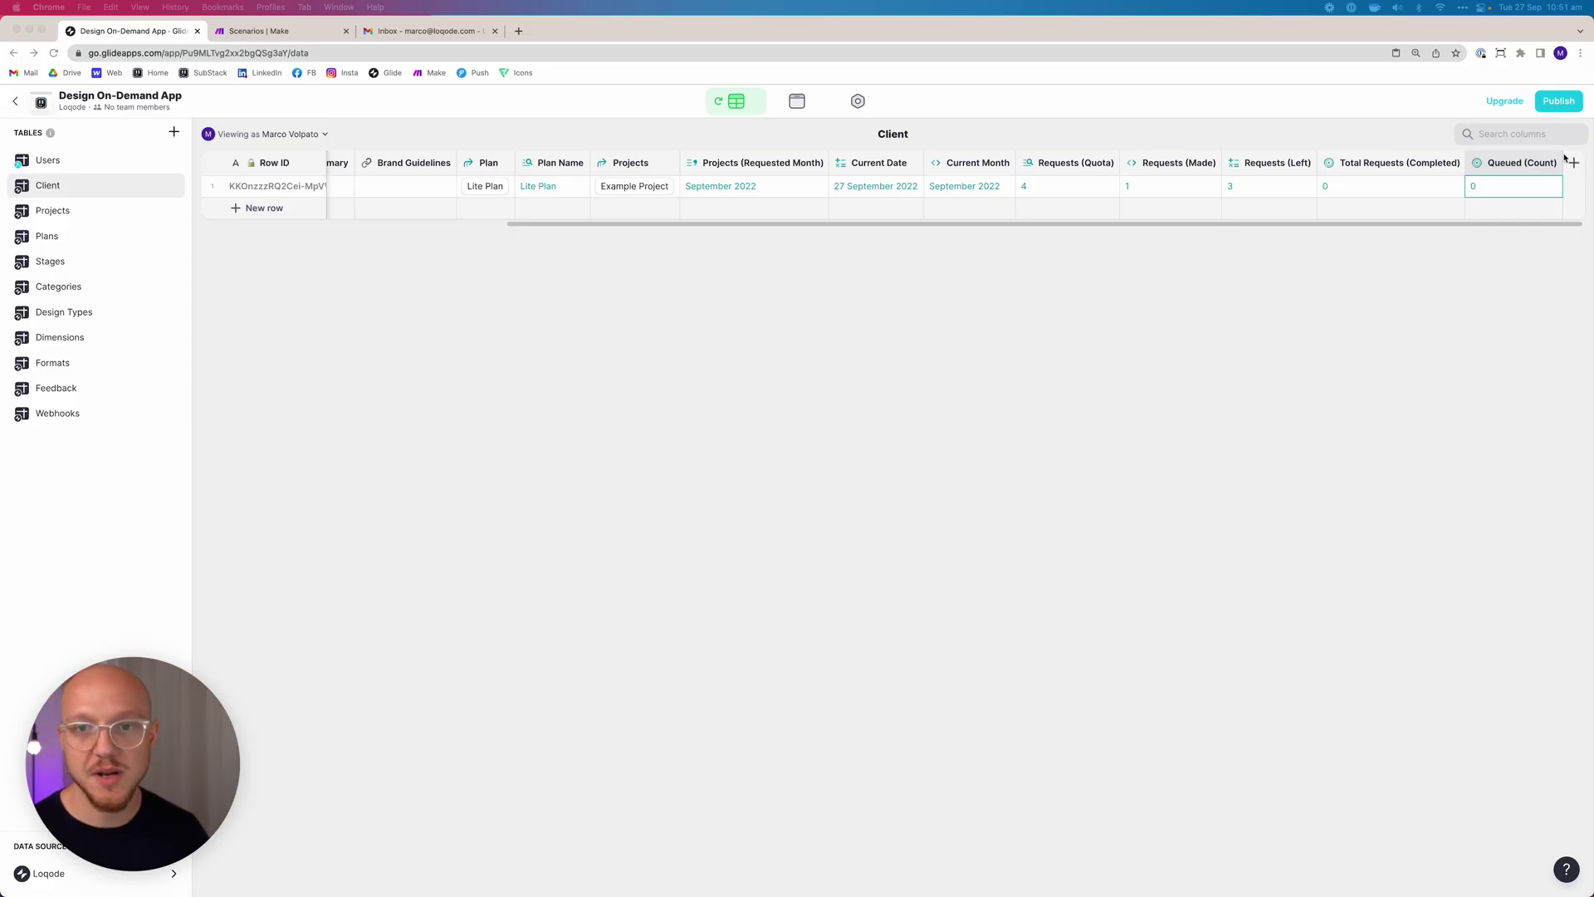
# Add a Rollup column named "Processed (Count)" to the end of the Client table.
pyautogui.click(1571, 162)
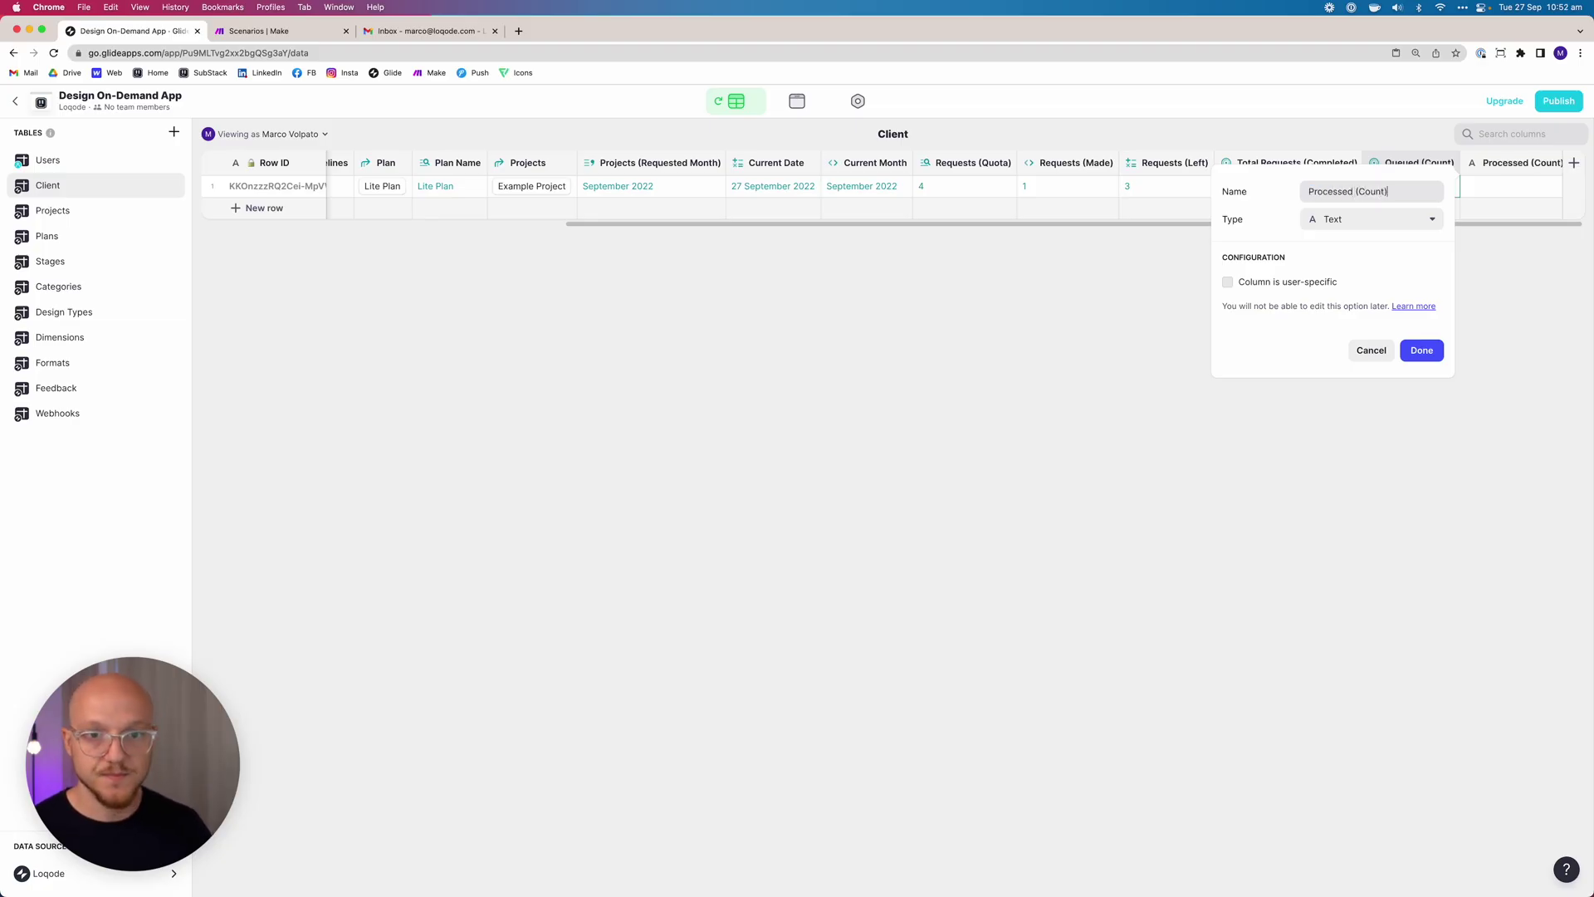
pyautogui.click(1340, 219)
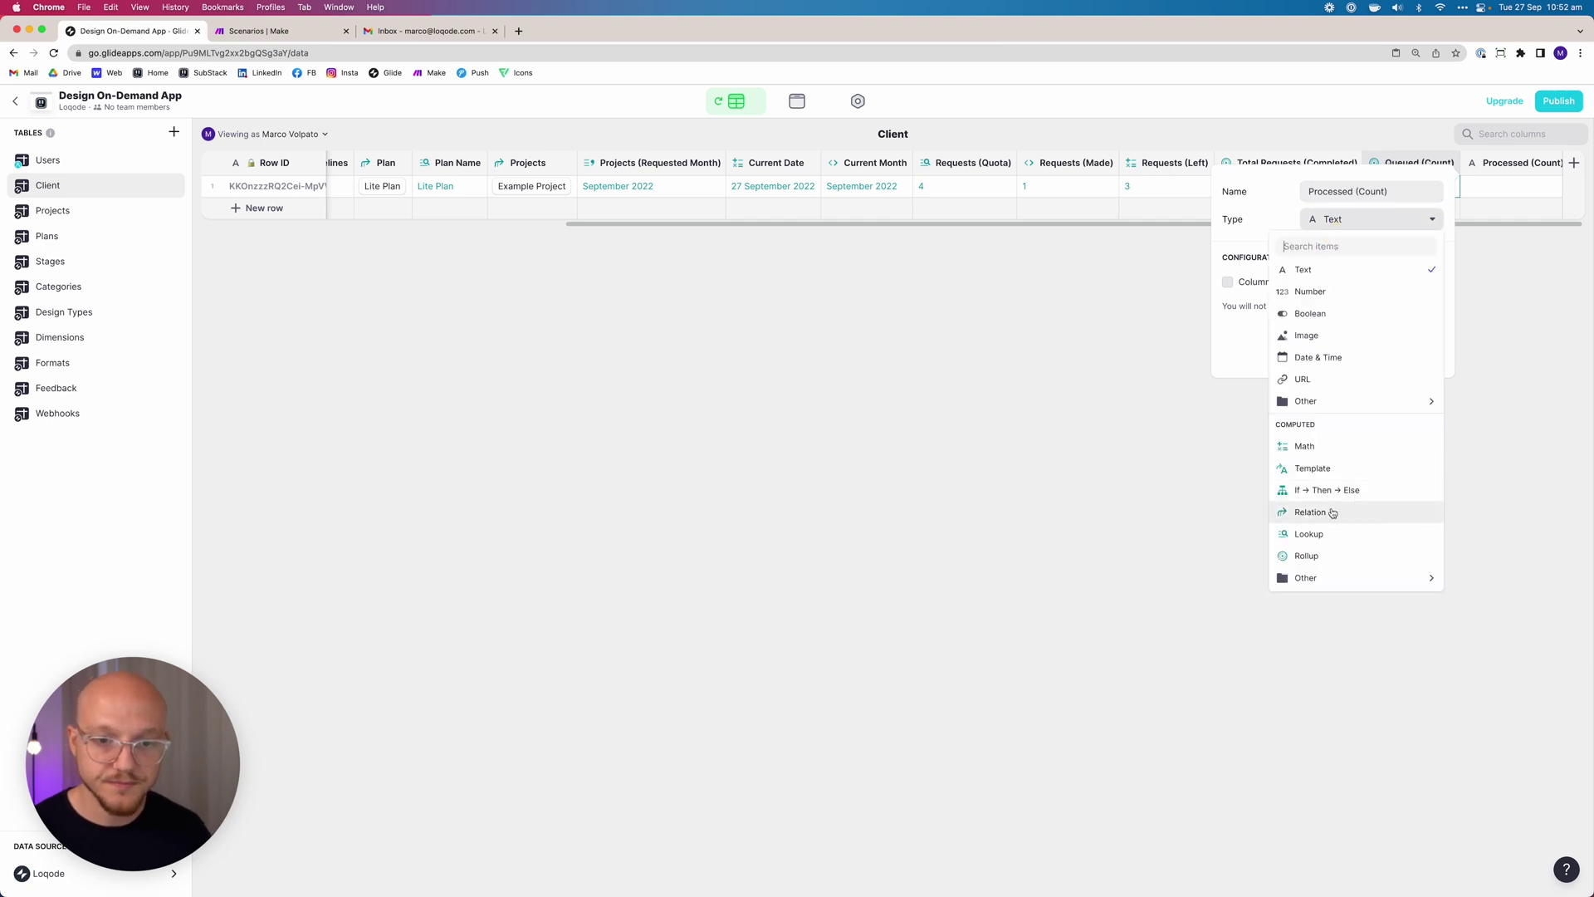
pyautogui.click(1306, 555)
# Configure the Client table's Processed (Count) rollup to sum Processed (Count) through the Projects relation with precision 1, and save it.
pyautogui.click(1291, 298)
pyautogui.moveTo(1281, 352)
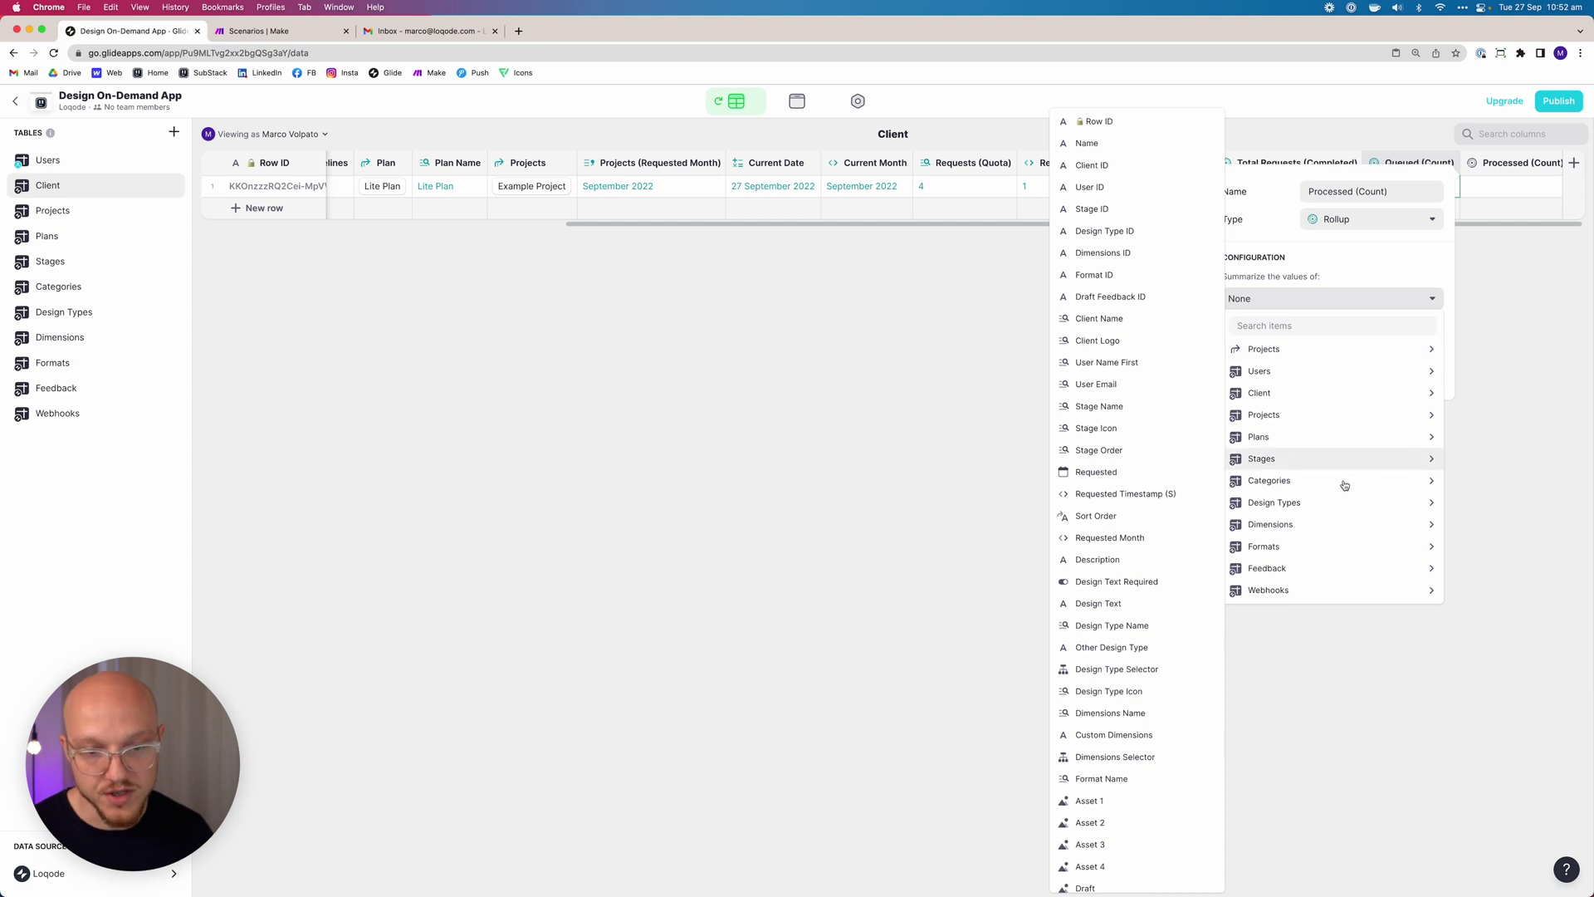
pyautogui.moveTo(1287, 414)
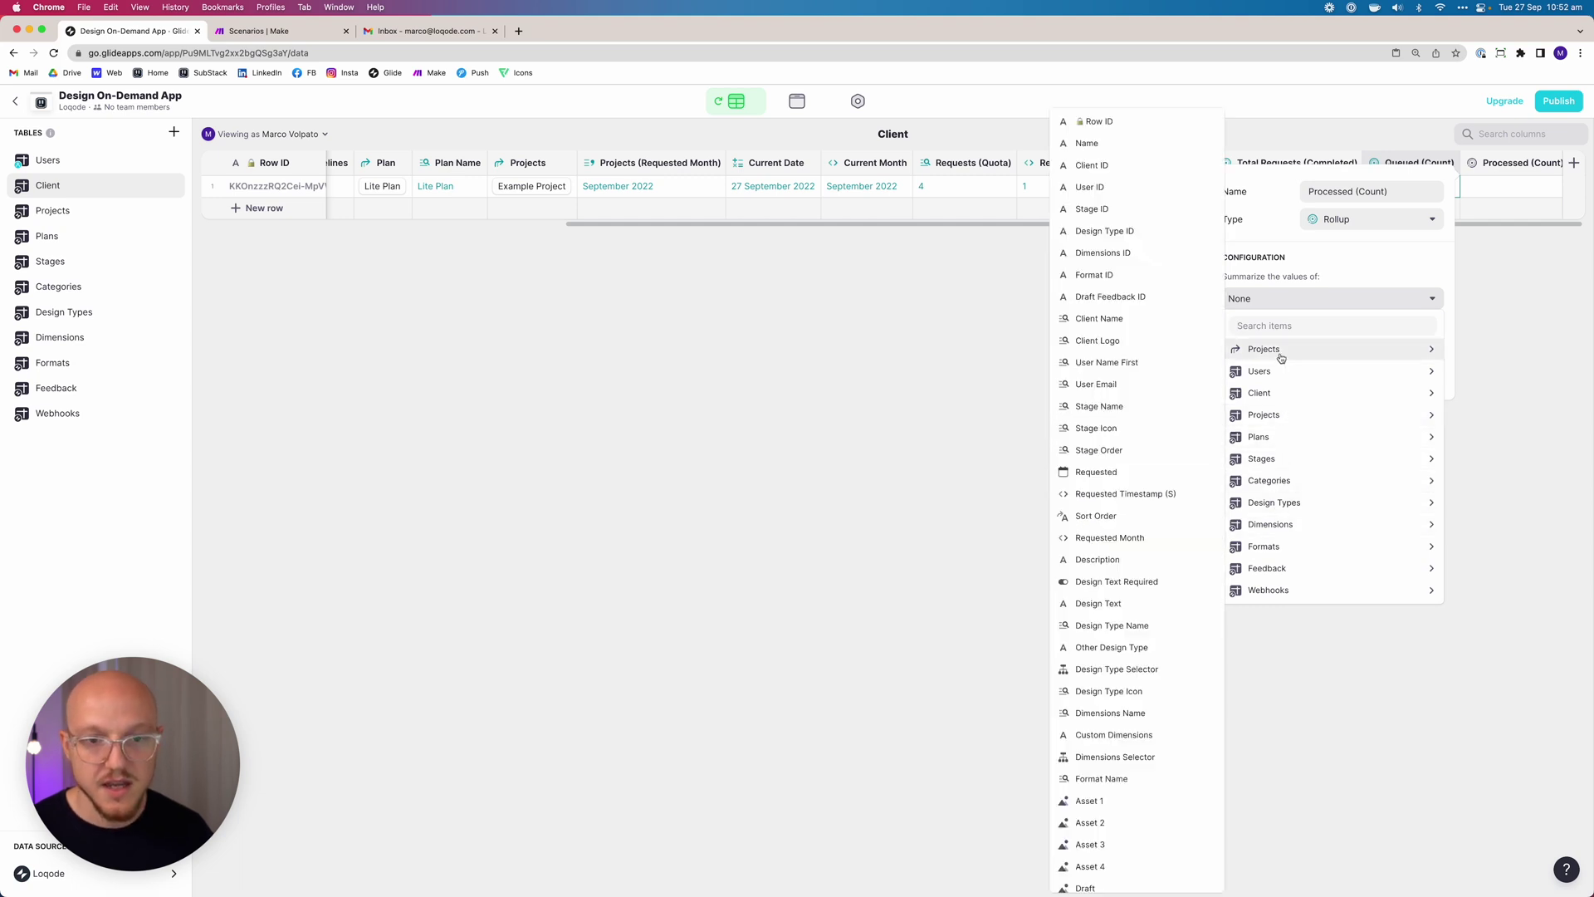
pyautogui.scroll(-3, 1133, 582)
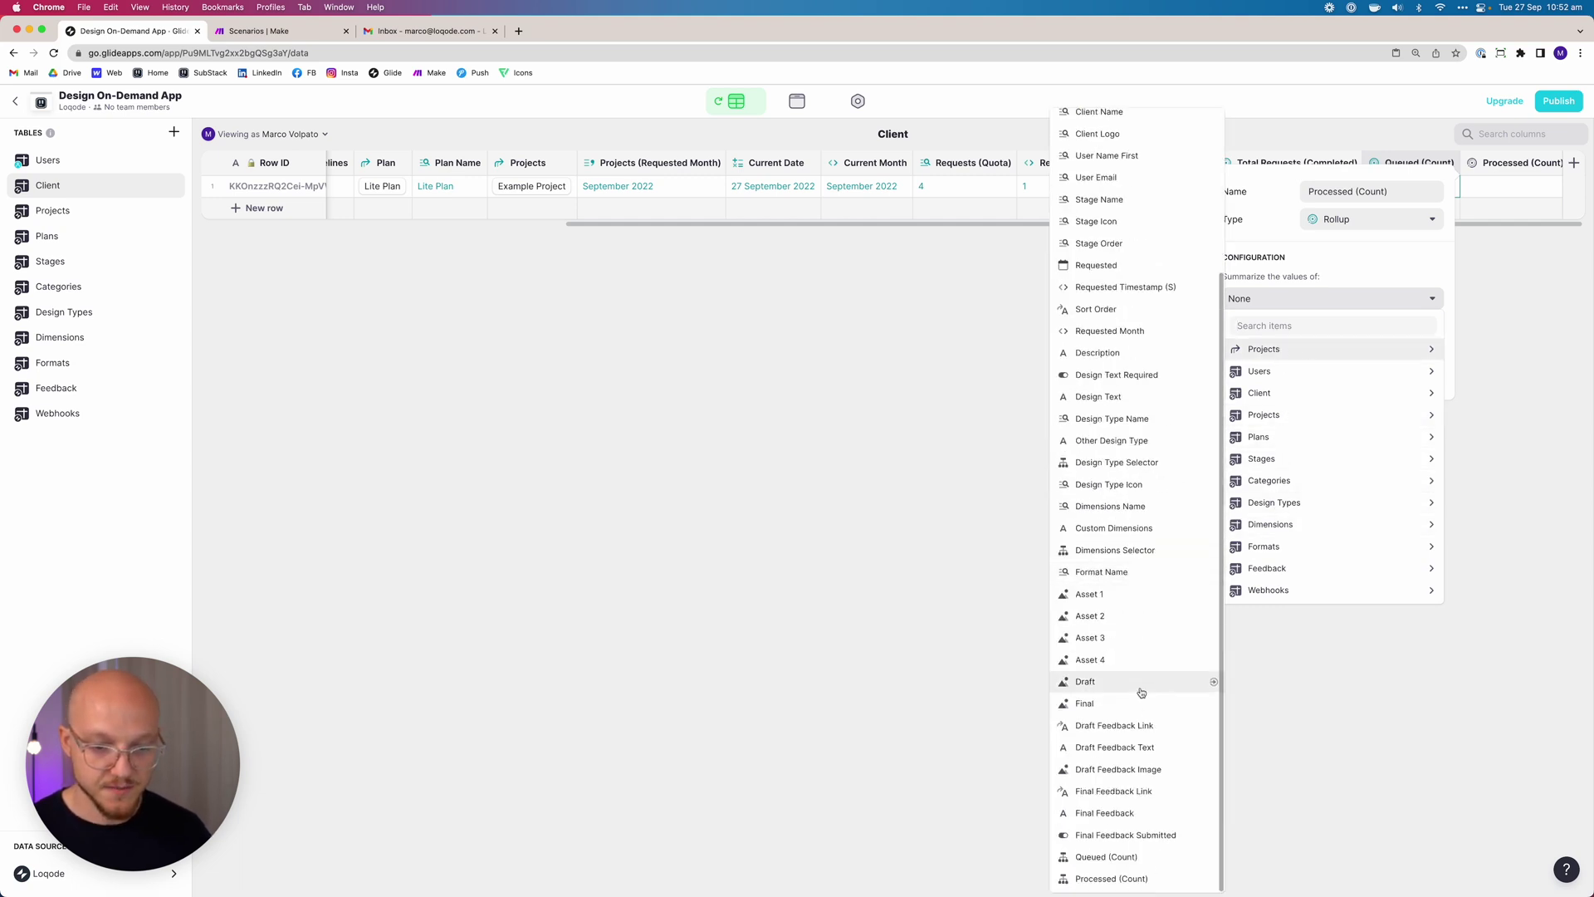
pyautogui.click(1121, 880)
pyautogui.click(1326, 406)
pyautogui.click(1320, 428)
pyautogui.click(1295, 342)
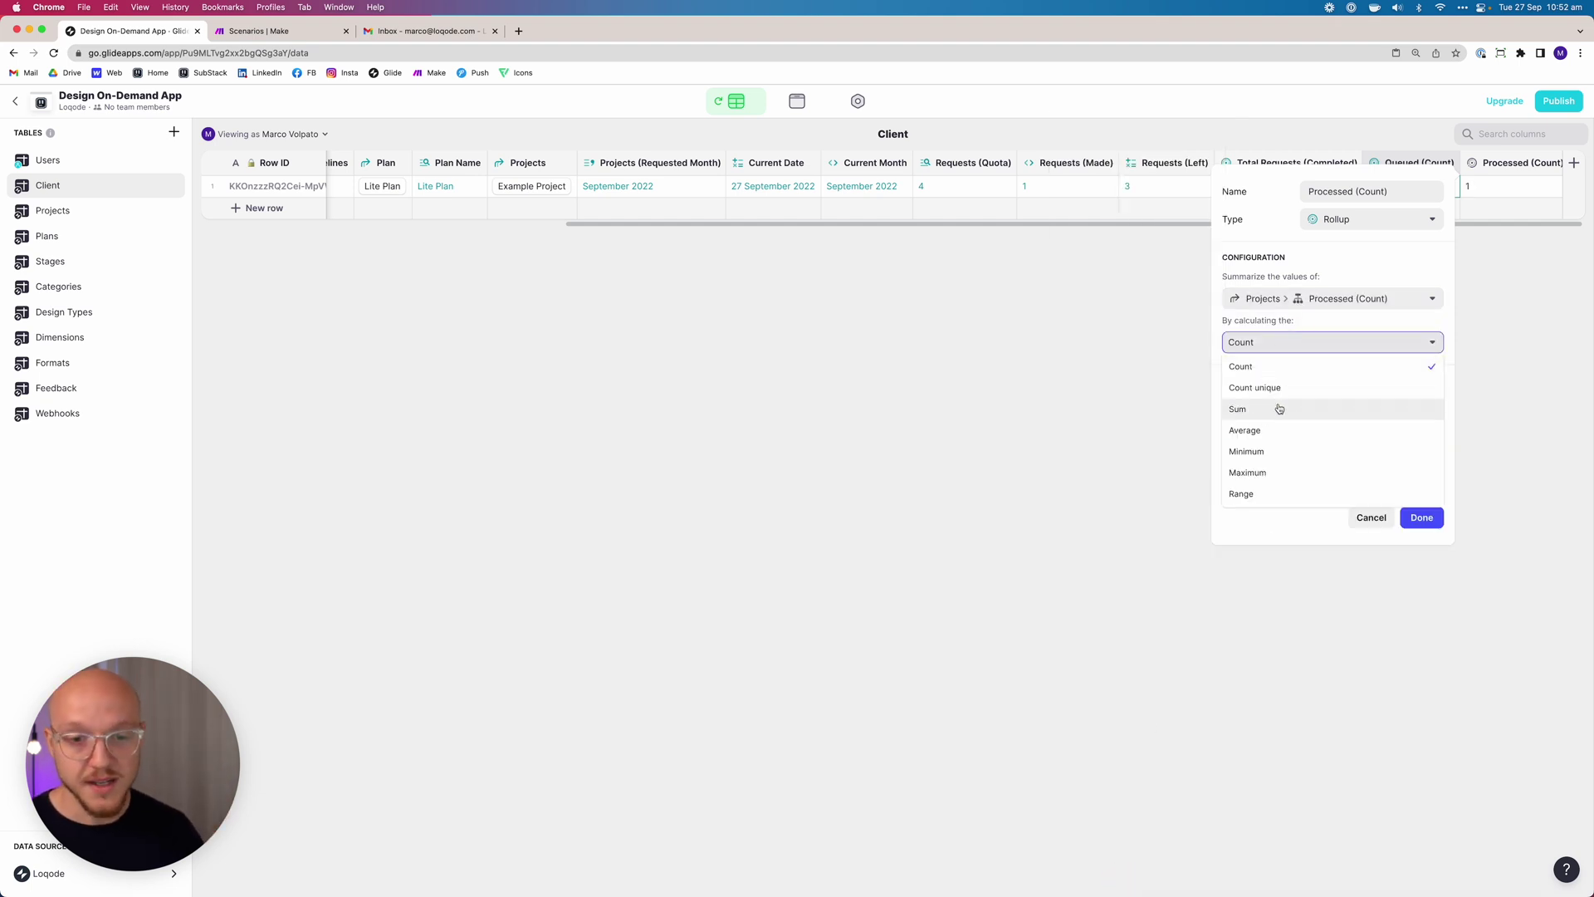
pyautogui.click(1280, 409)
pyautogui.click(1421, 518)
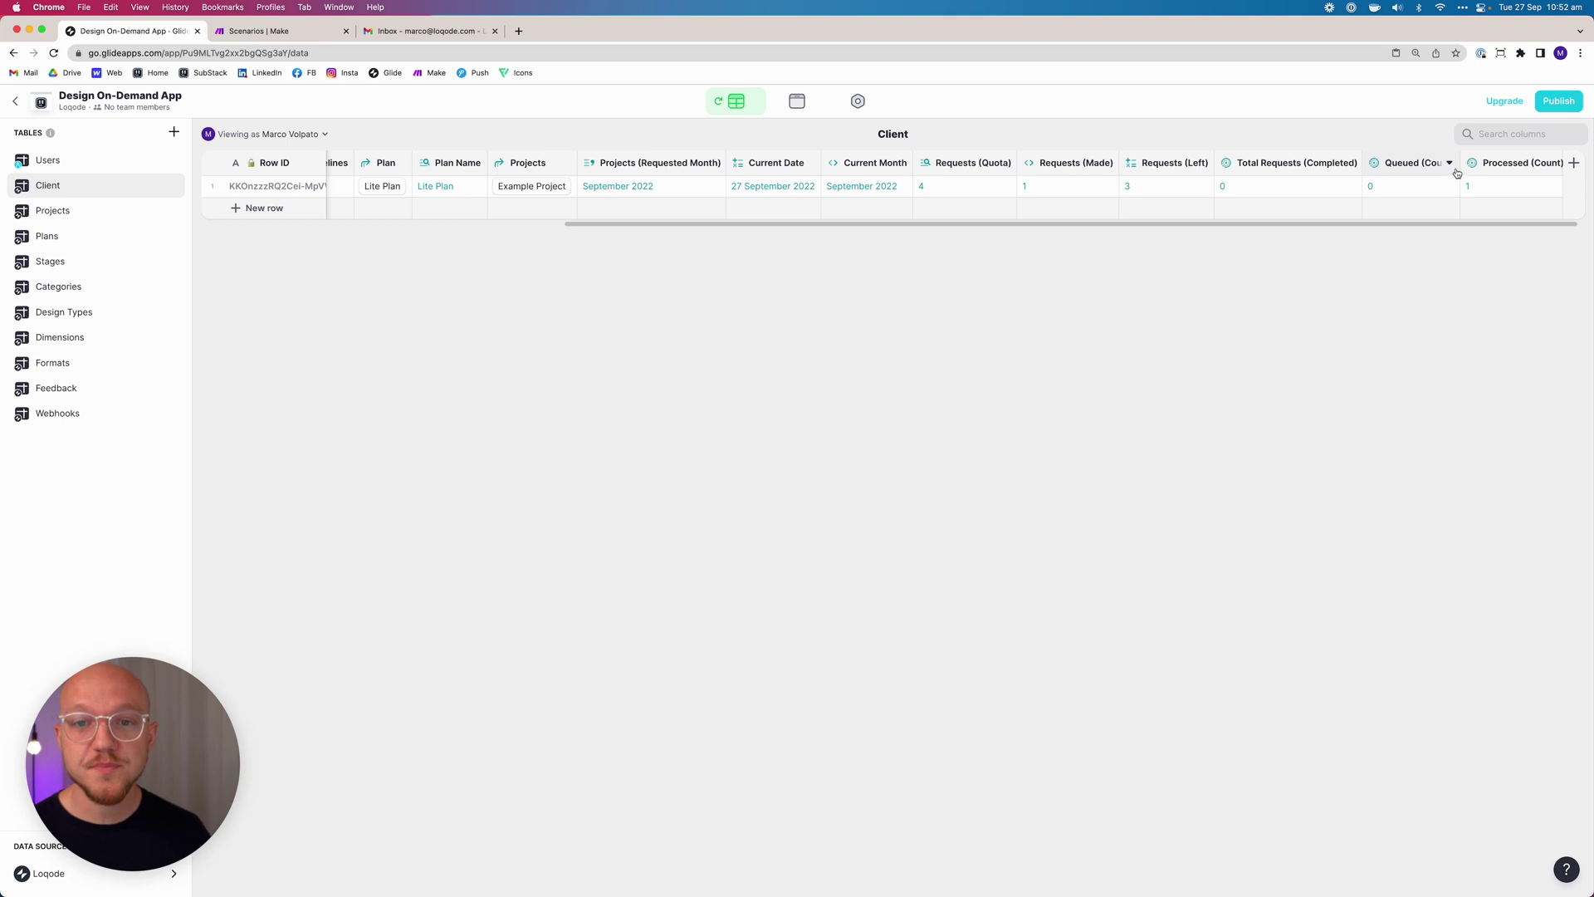
pyautogui.click(1499, 187)
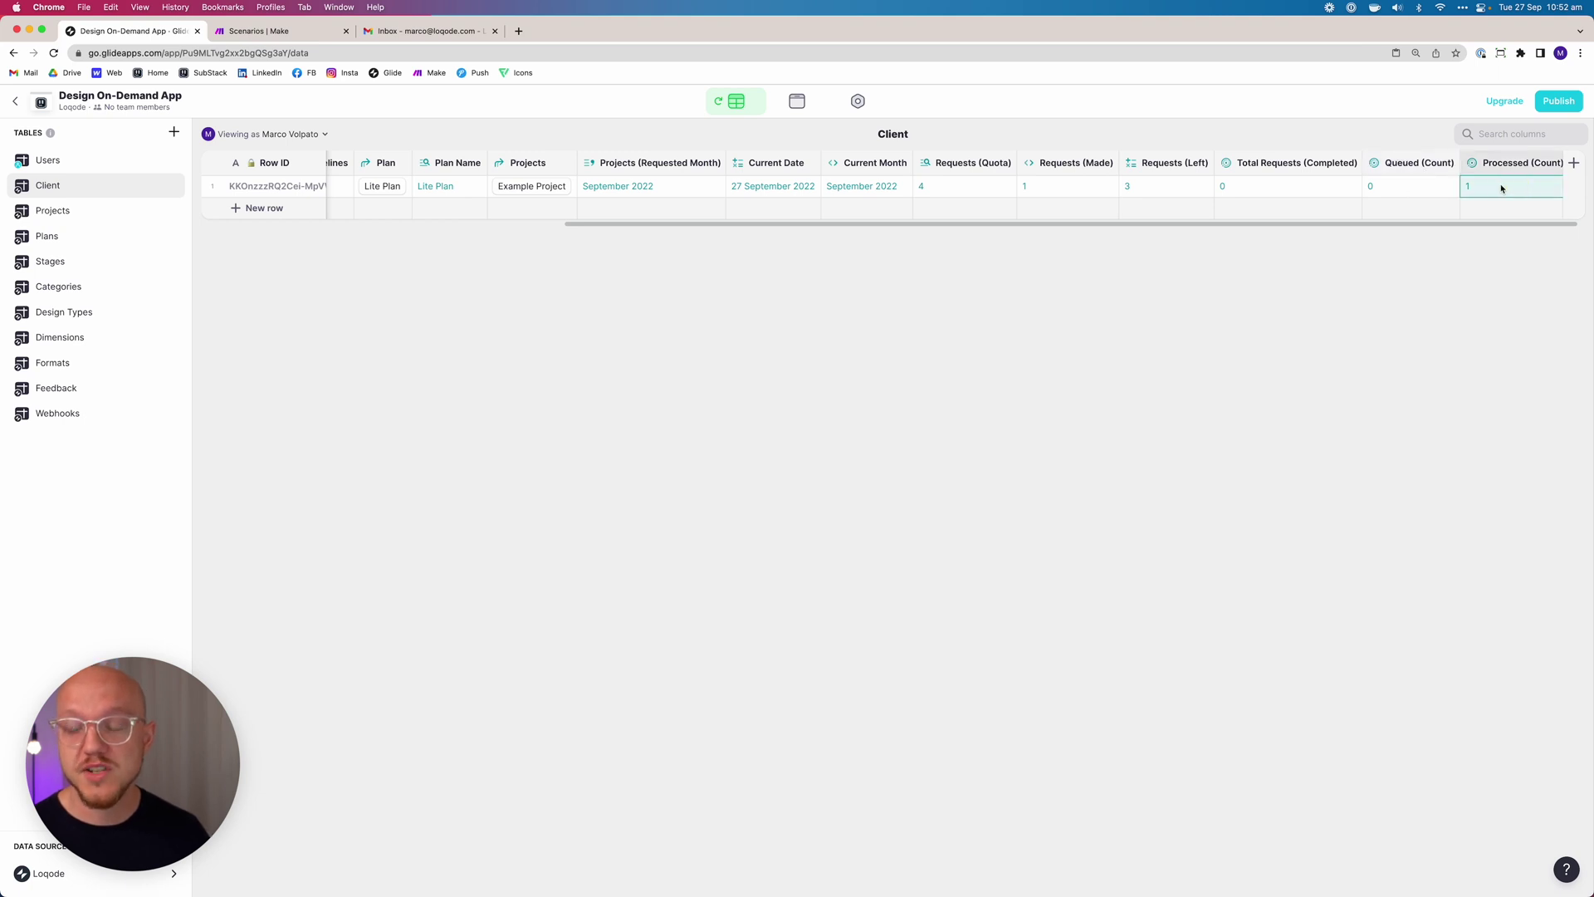